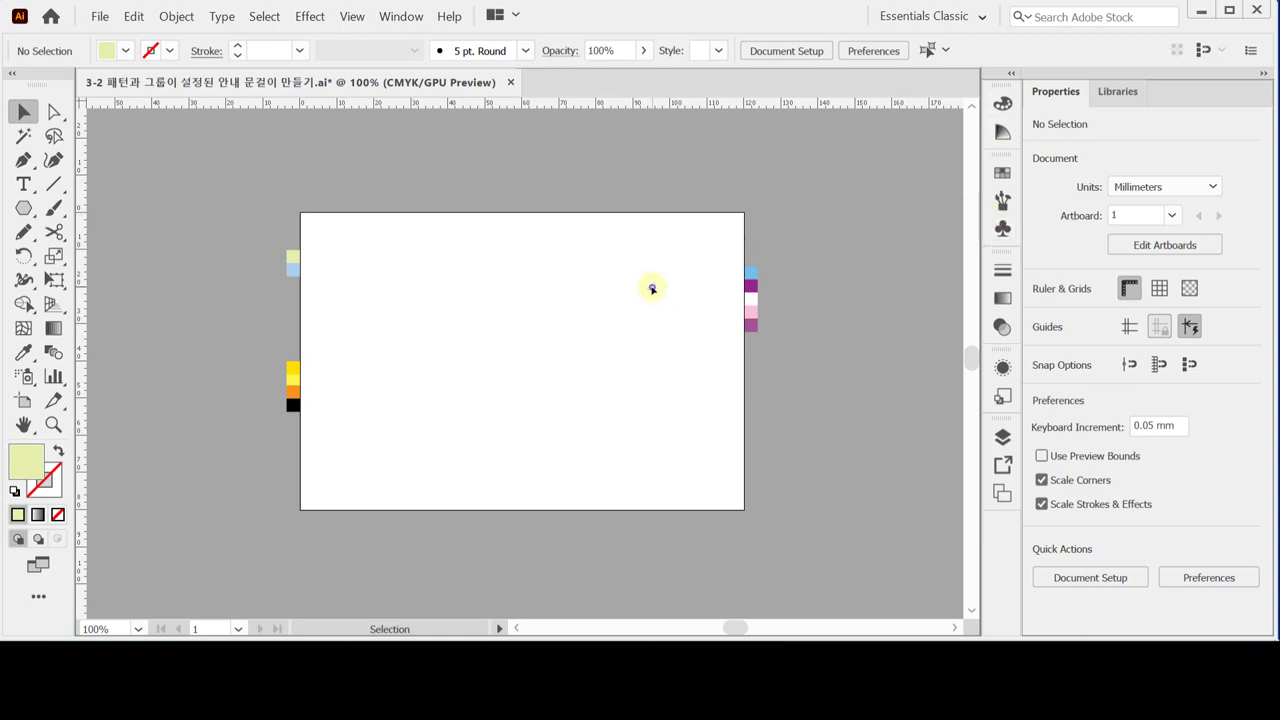
- Show the document's guides on the artboard
right_click(543, 262)
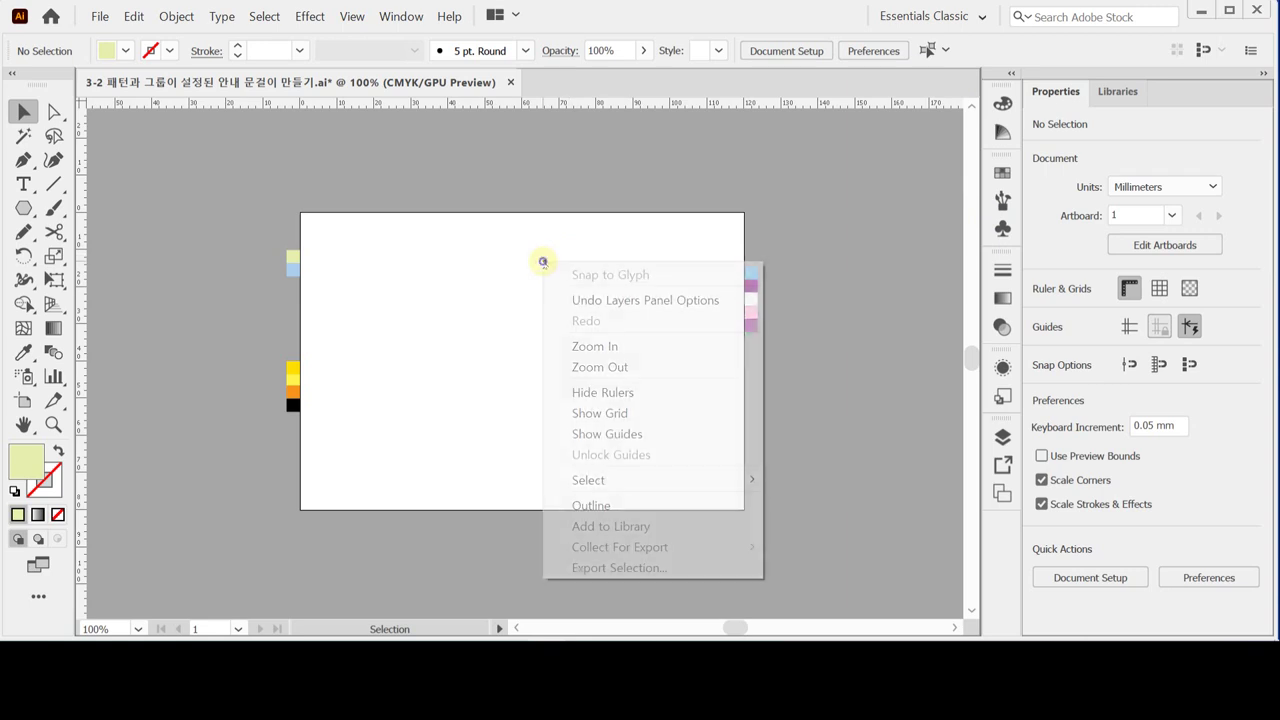
click(691, 432)
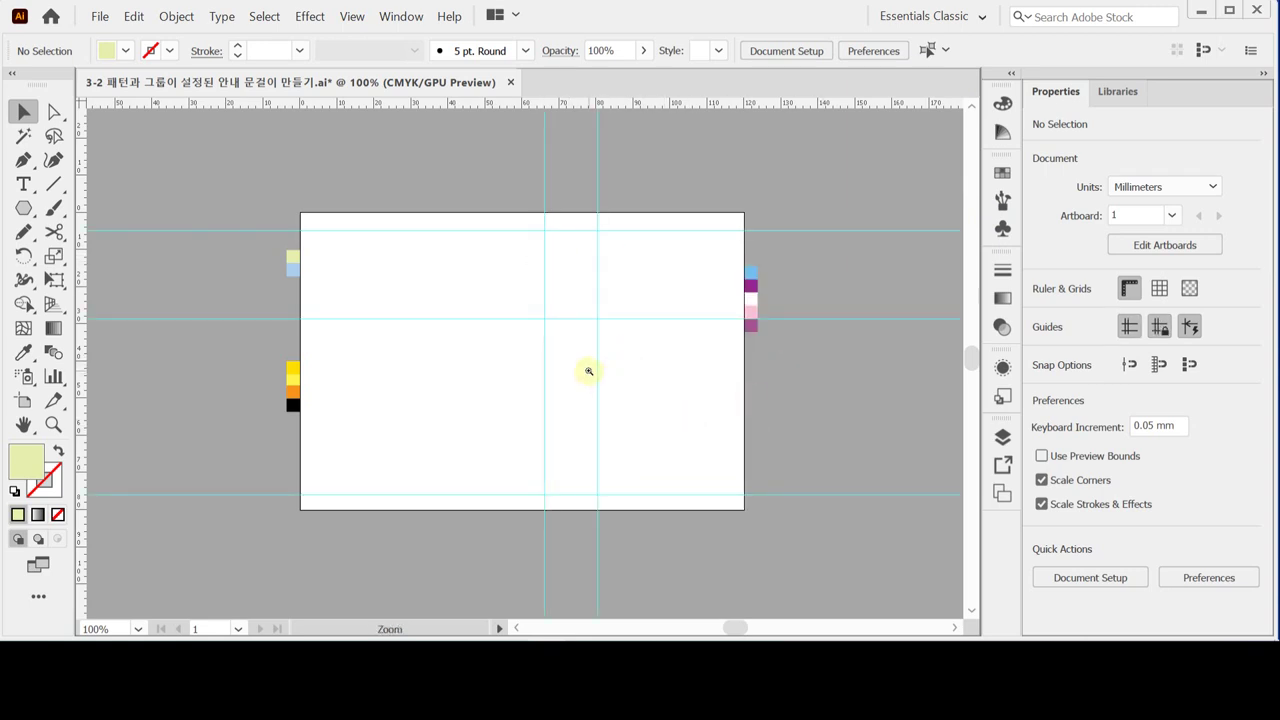
key(ctrl+equal)
drag(523, 340, 586, 340)
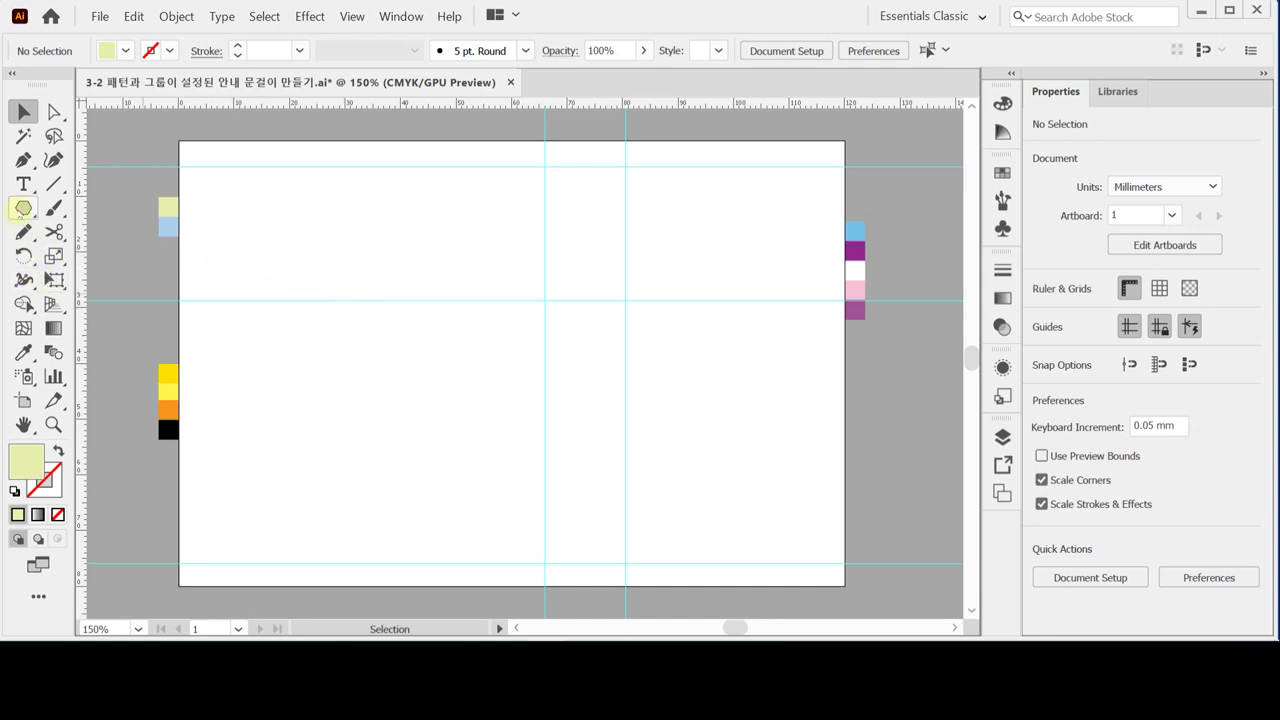
- Create a six-sided polygon with a 5 mm radius in the upper-left area of the artboard using the Polygon tool
click(23, 208)
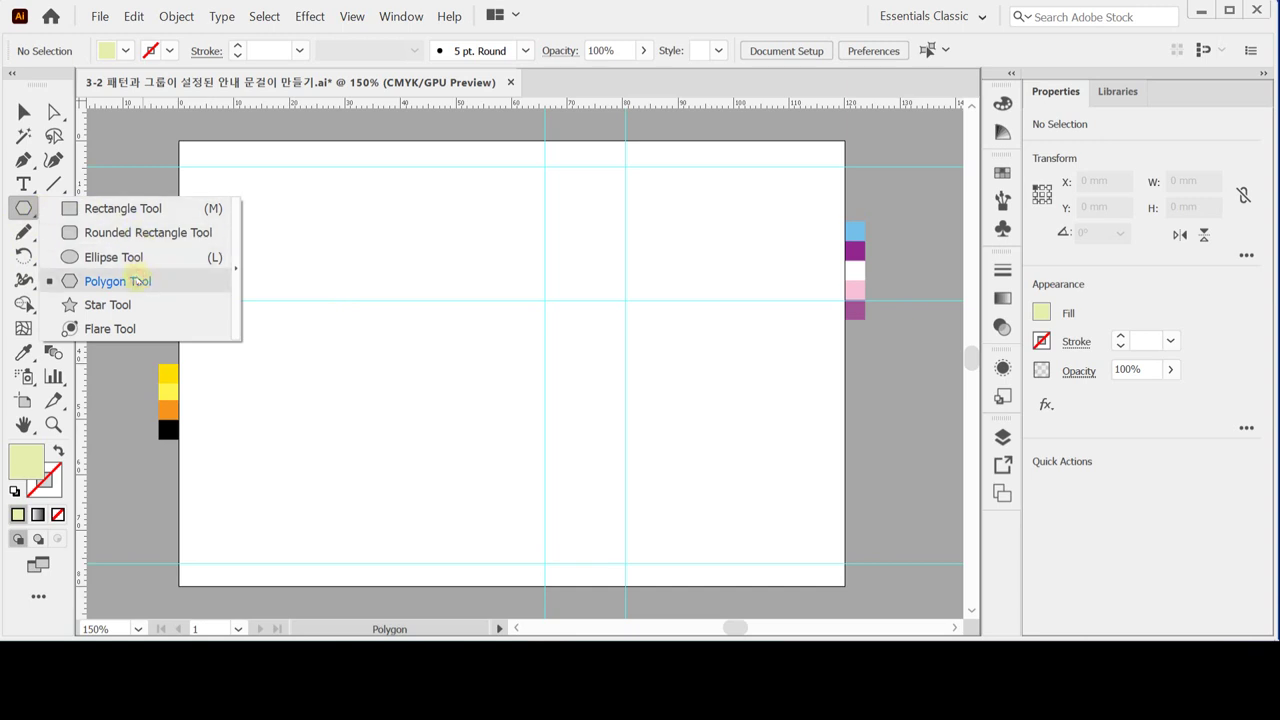
click(138, 281)
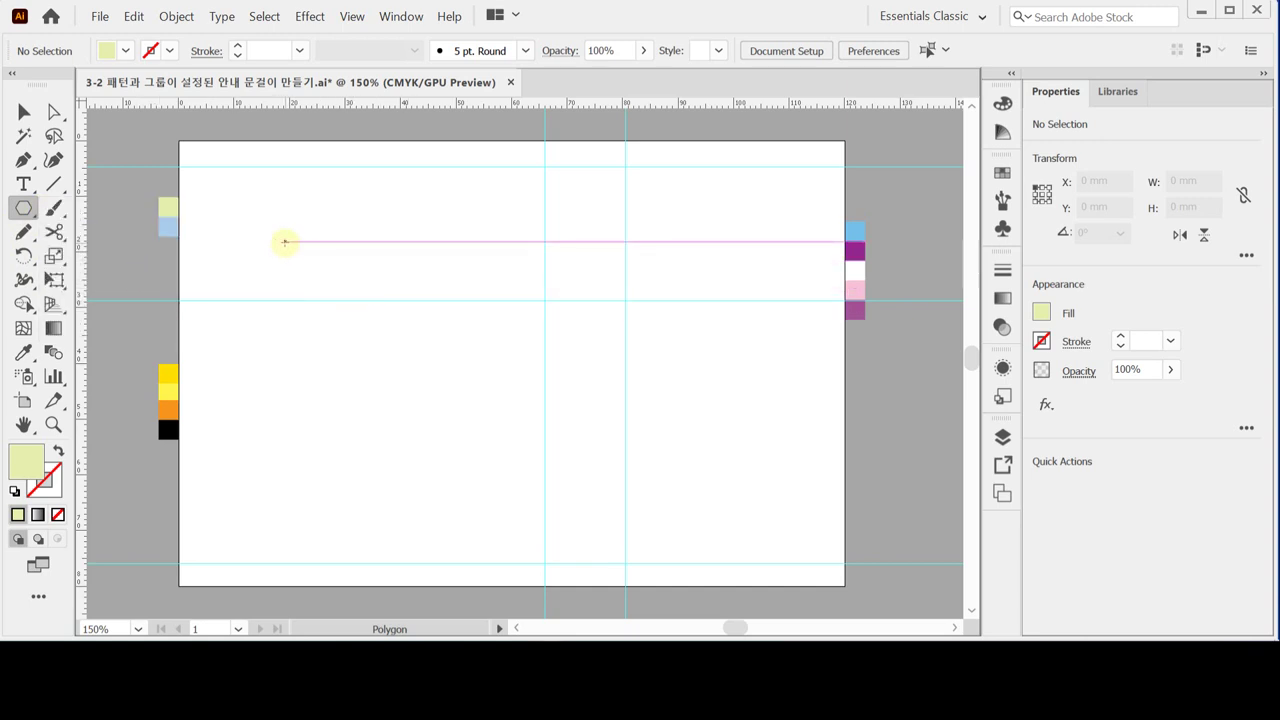
click(283, 241)
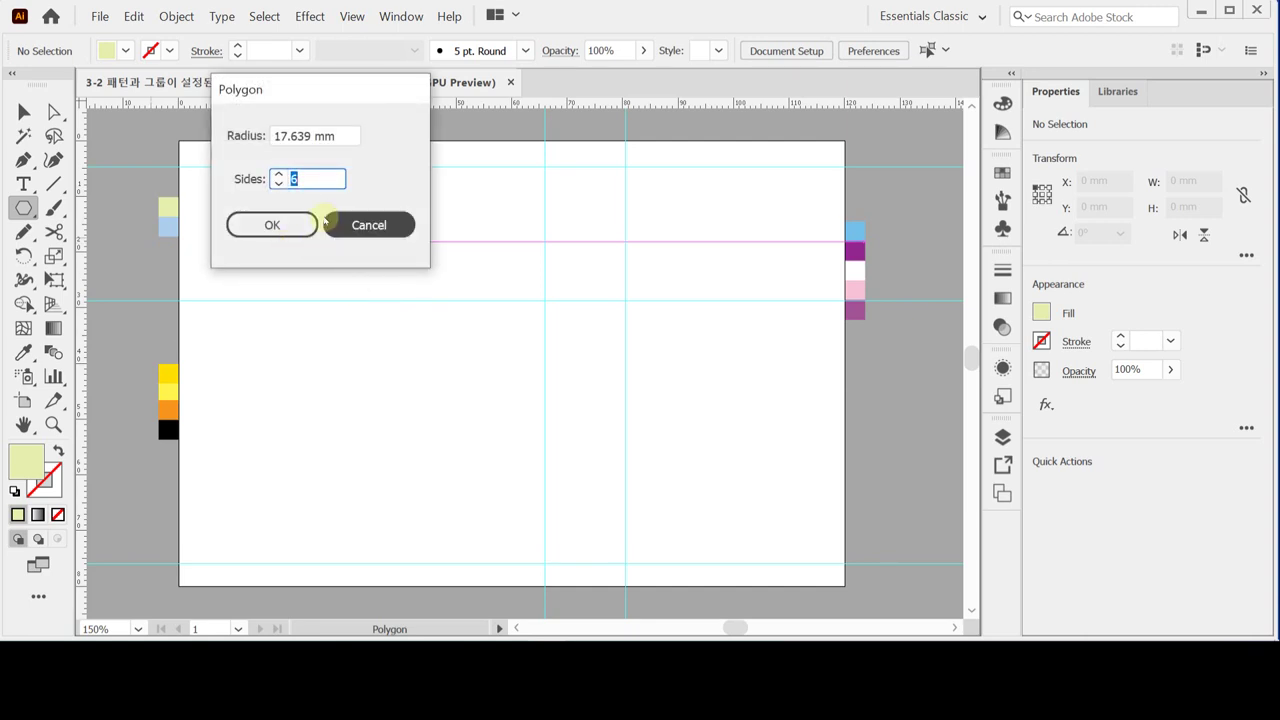
click(242, 137)
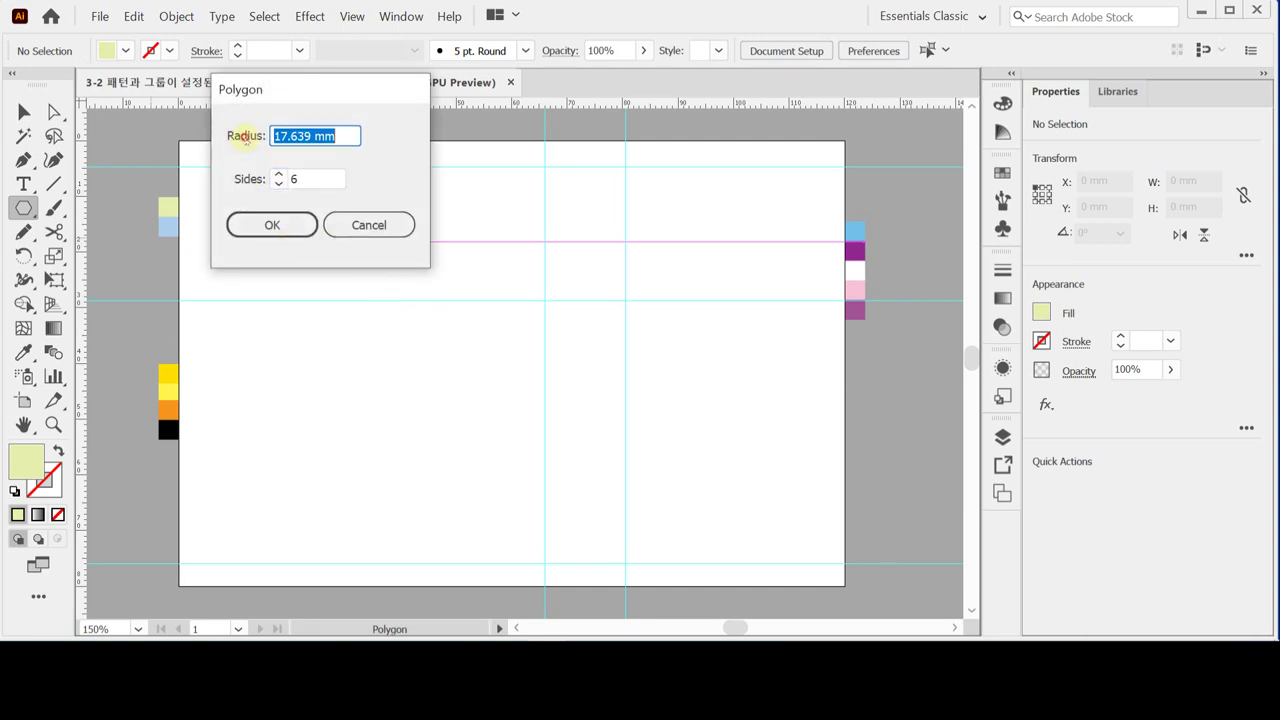
text(5)
key(Tab)
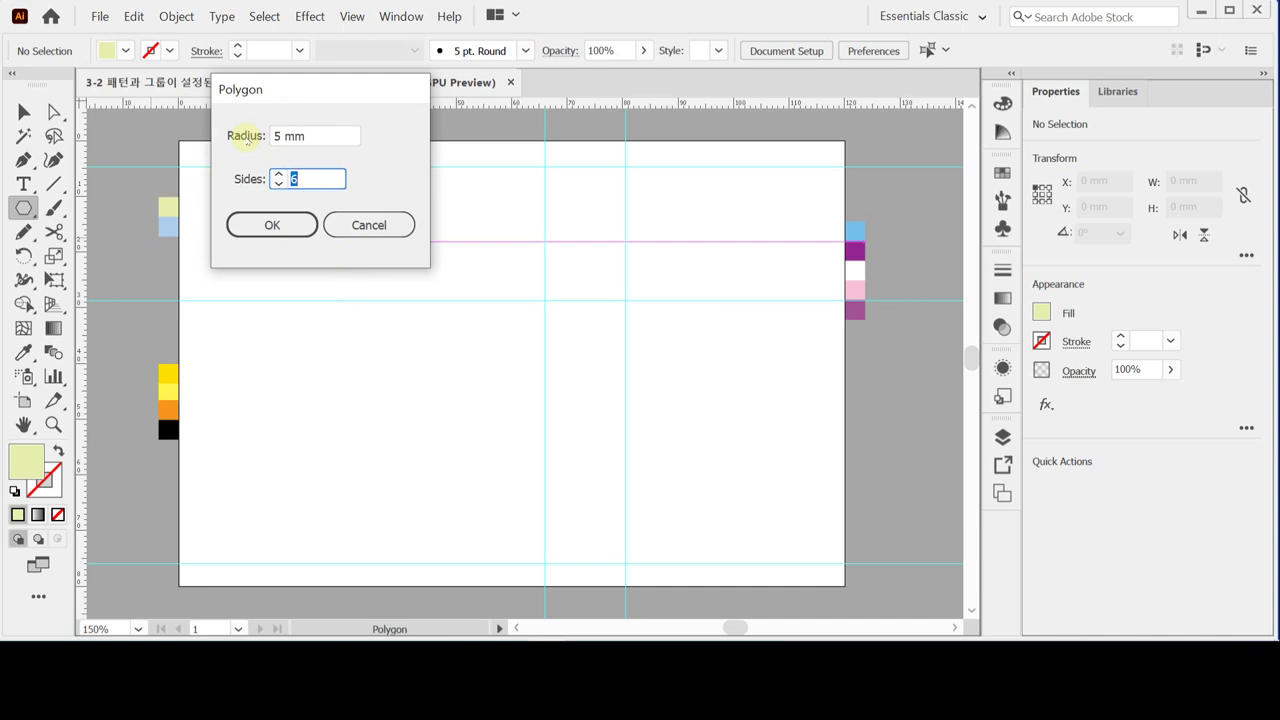
click(277, 224)
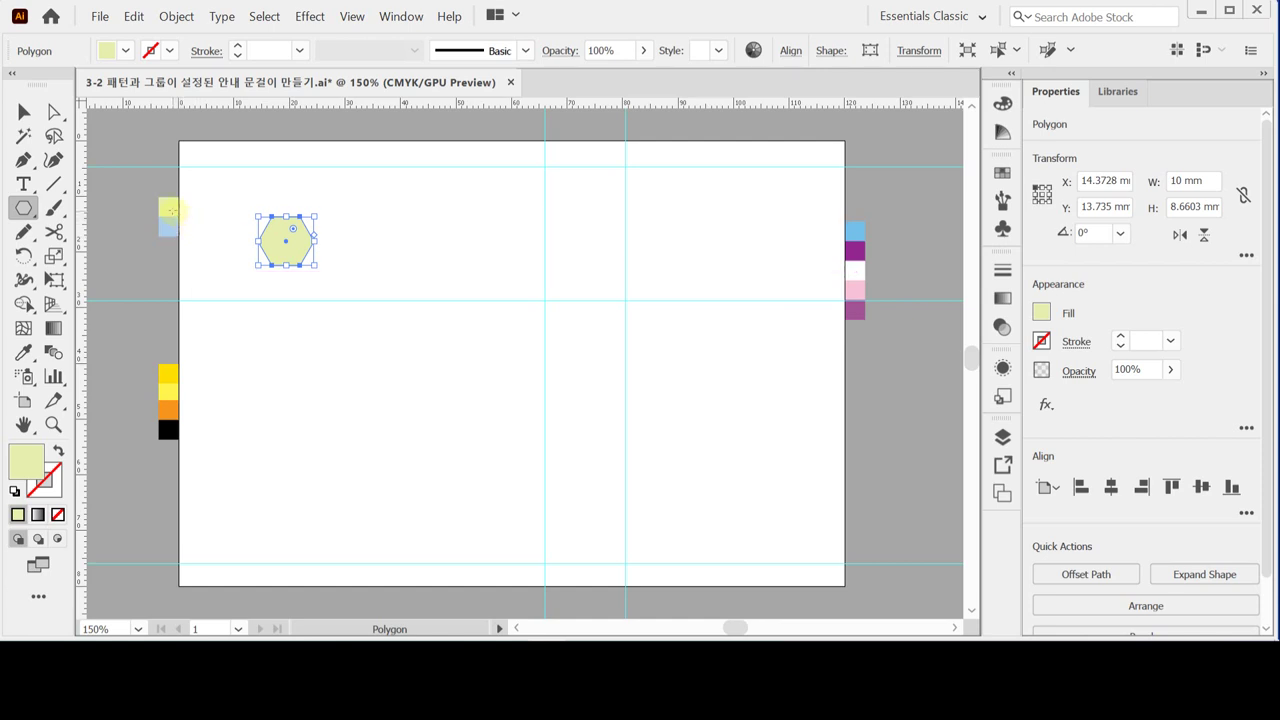
- Fill the hexagon with the light blue sampled from the colour swatch beside the artboard
key(i)
click(168, 228)
ctrl+click(313, 274)
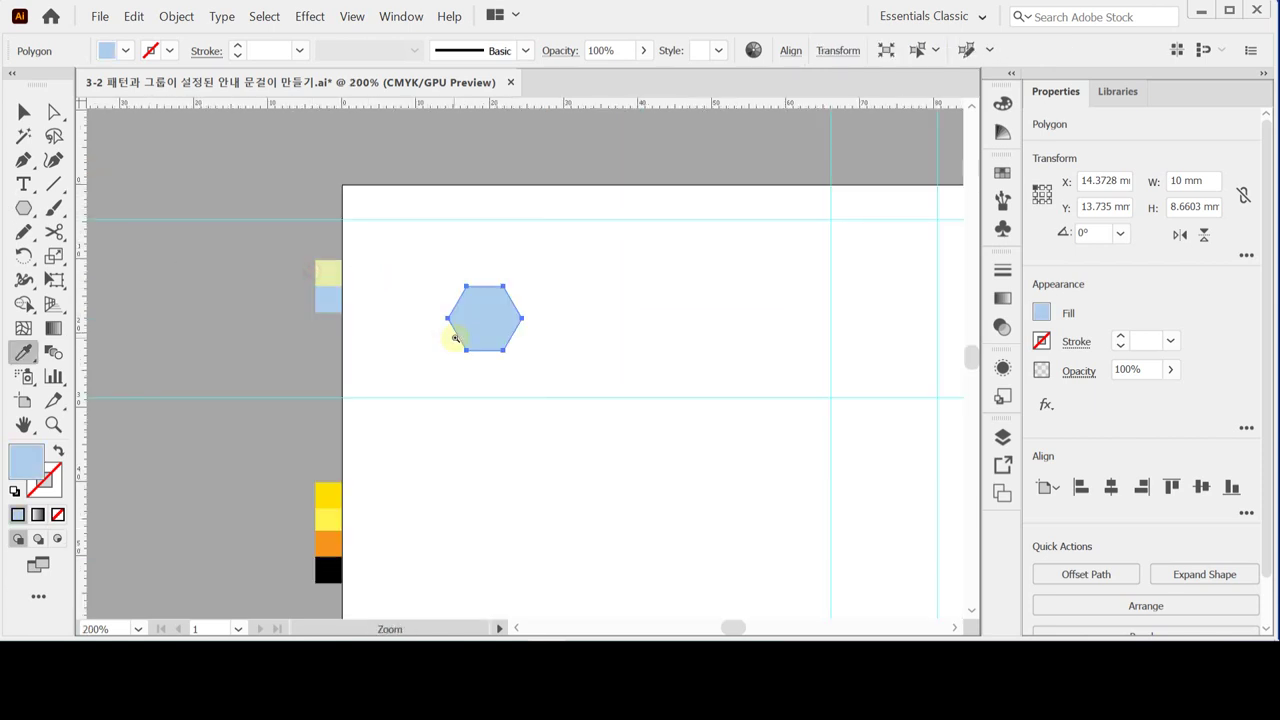
ctrl+click(455, 338)
ctrl+click(543, 326)
drag(391, 291, 474, 283)
drag(474, 283, 390, 300)
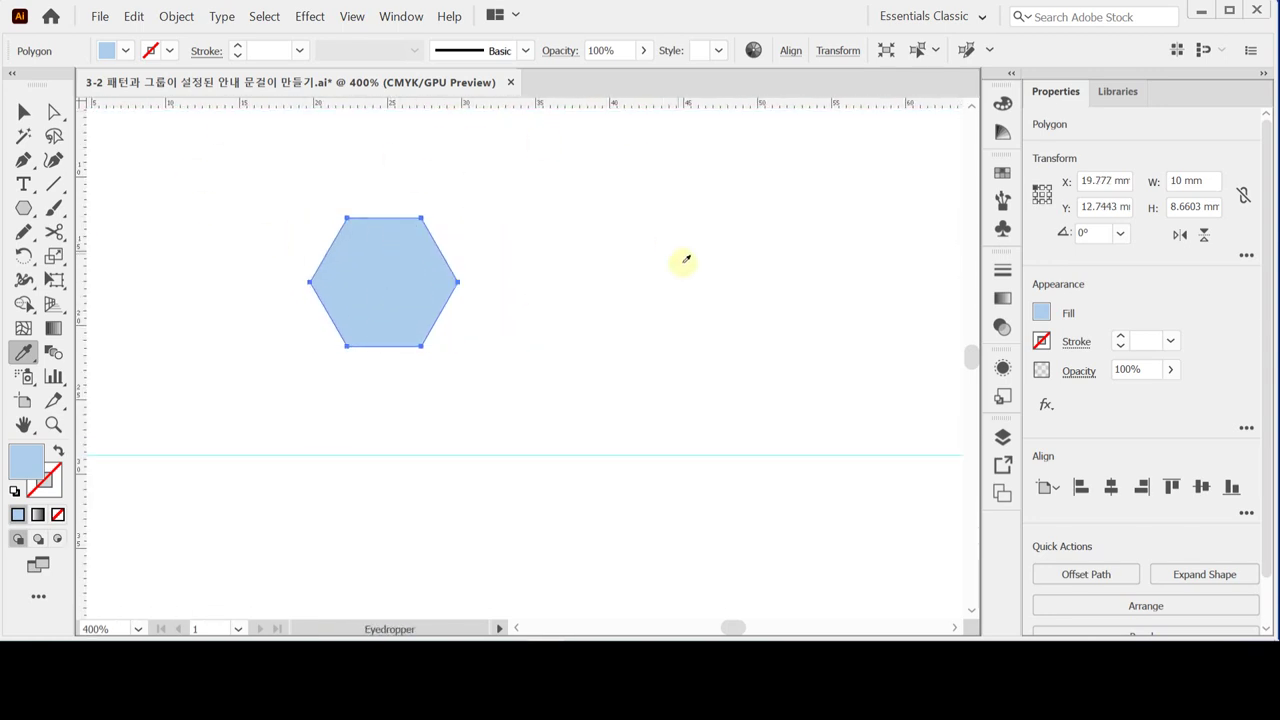
- Apply the Pucker & Bloat effect to the hexagon, bloating it strongly into a flower with six slender petals
click(1046, 404)
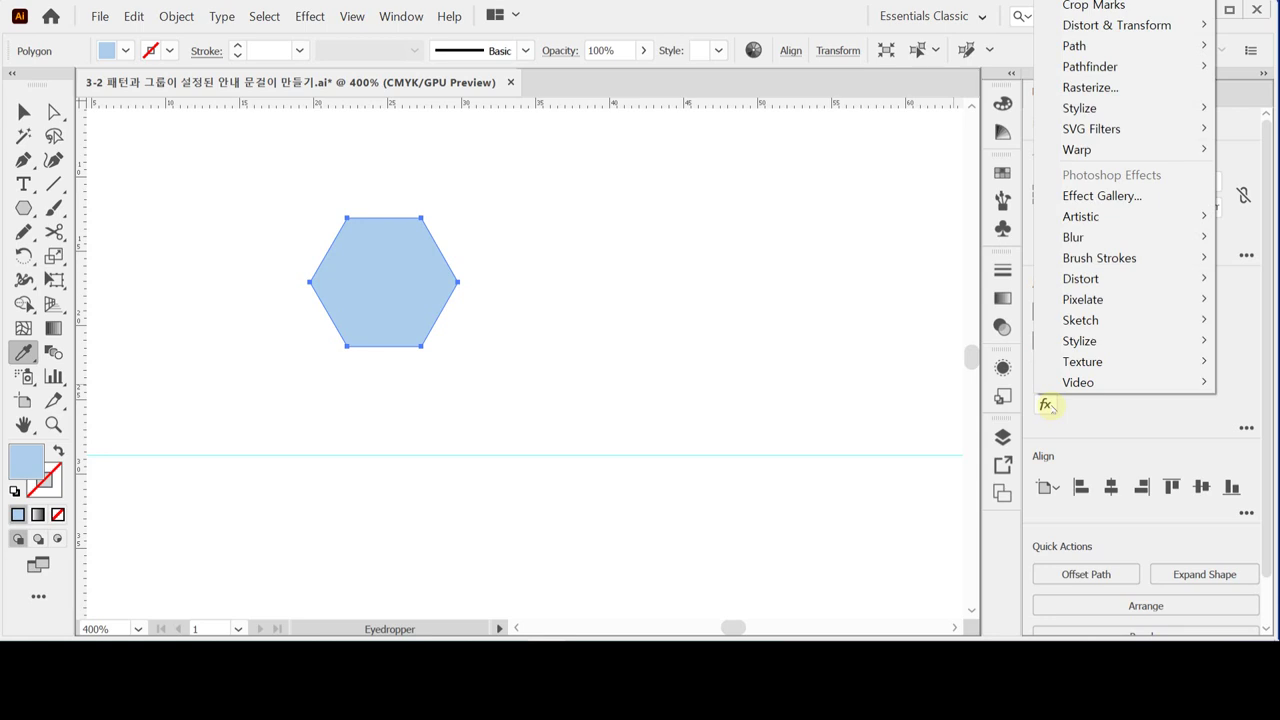
click(1046, 404)
click(1046, 404)
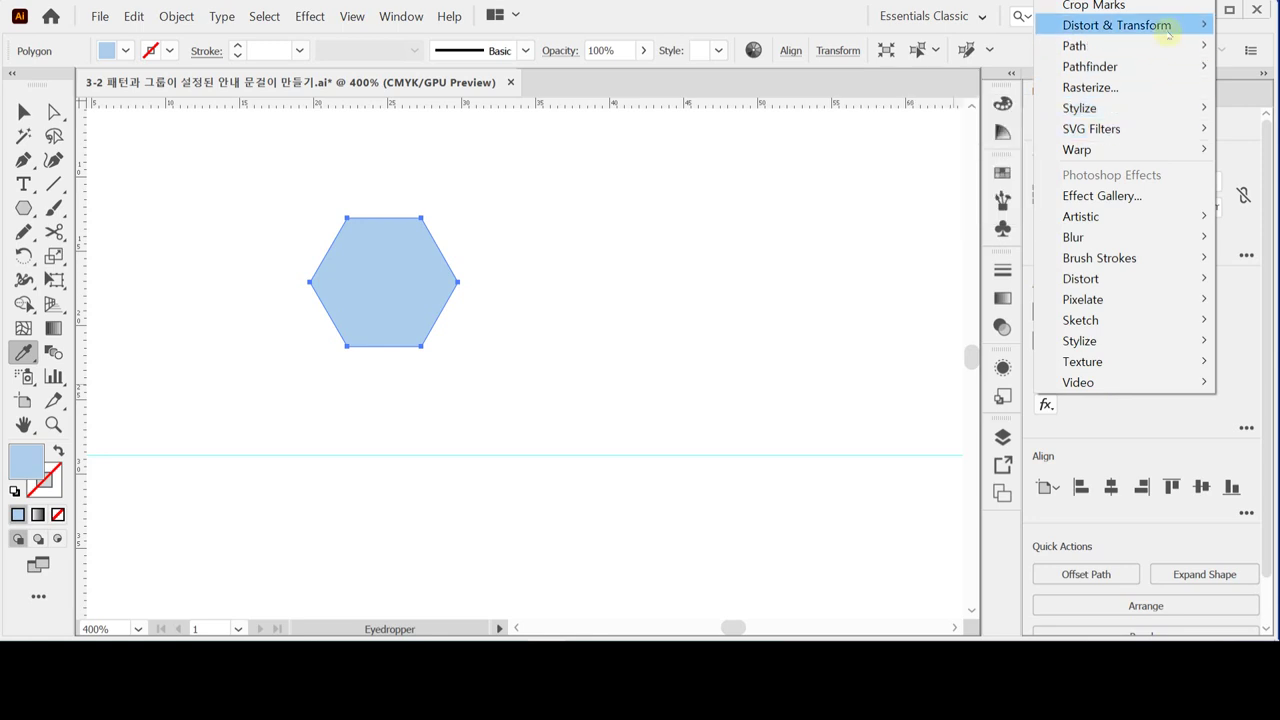
mouse_move(1167, 33)
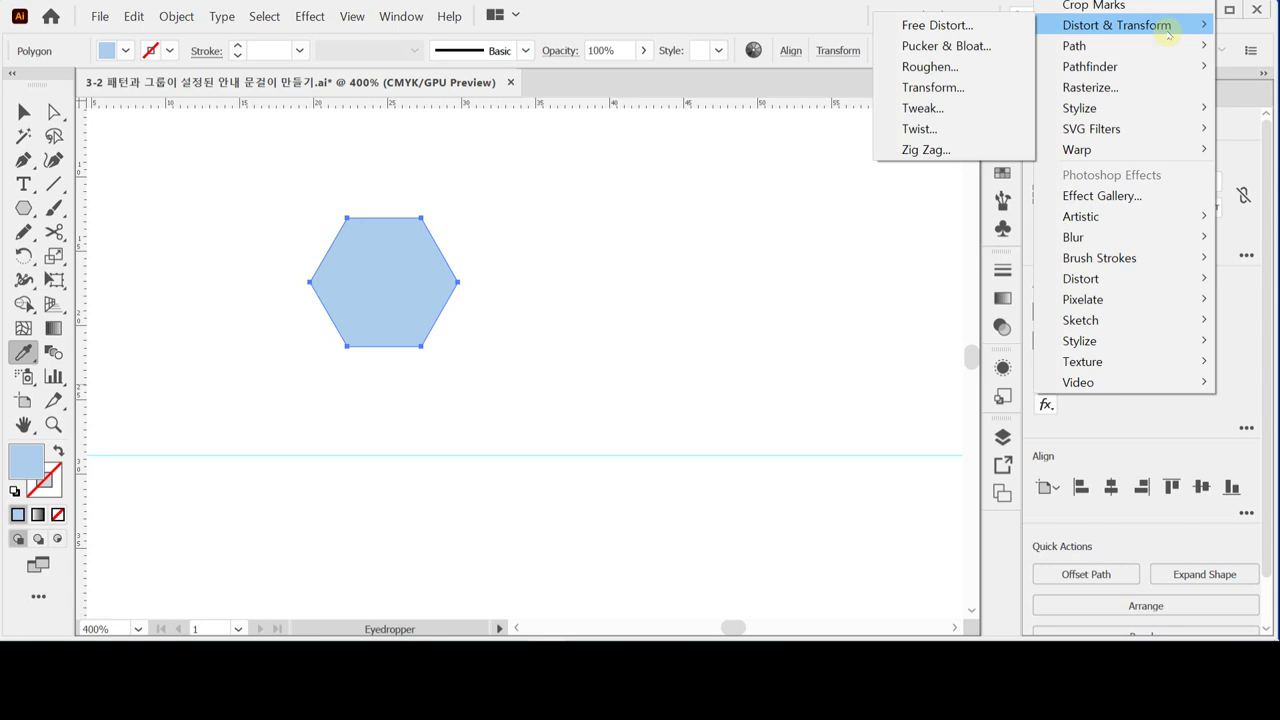
click(985, 46)
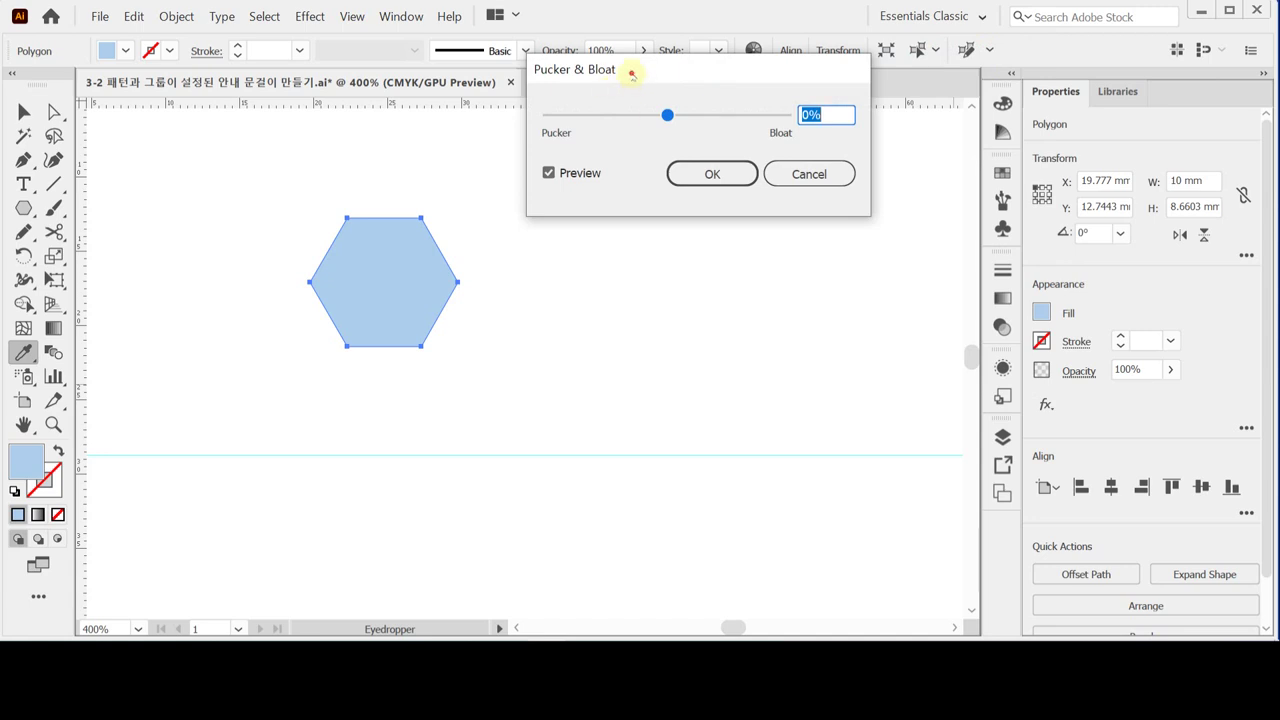
drag(631, 75, 630, 231)
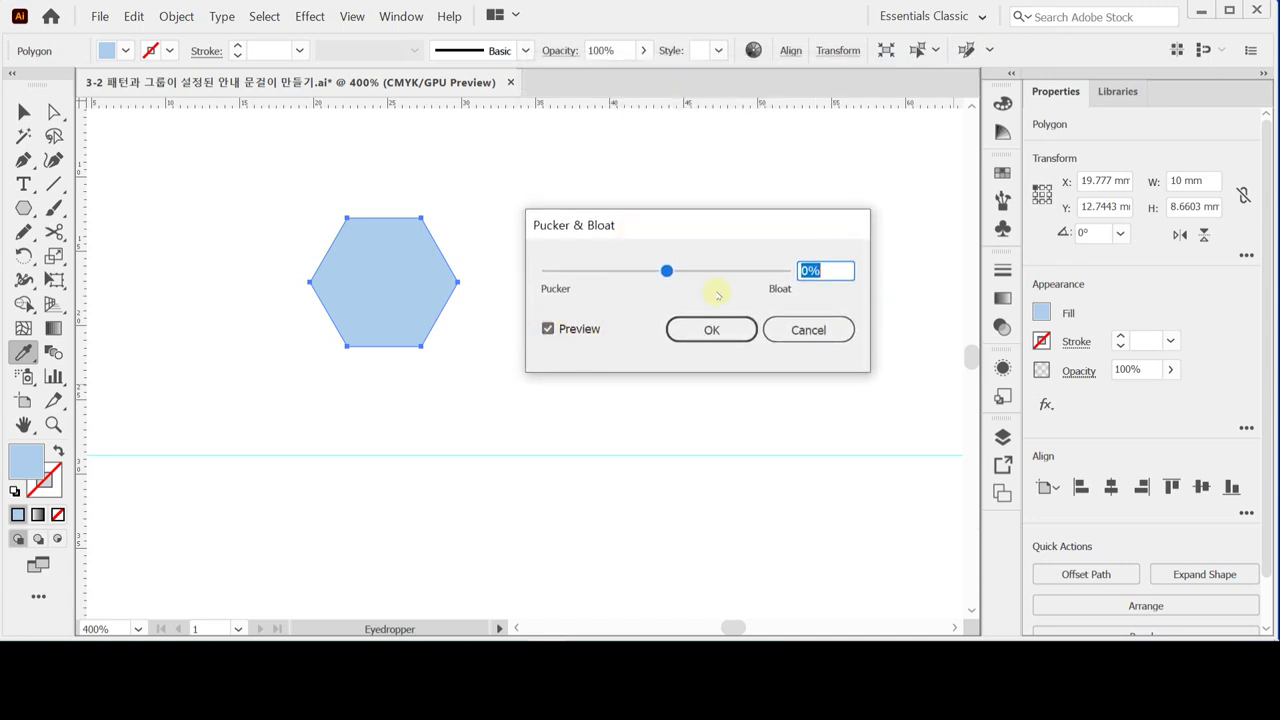
mouse_move(693, 268)
mouse_down()
mouse_move(785, 271)
mouse_move(575, 271)
mouse_move(683, 271)
mouse_up()
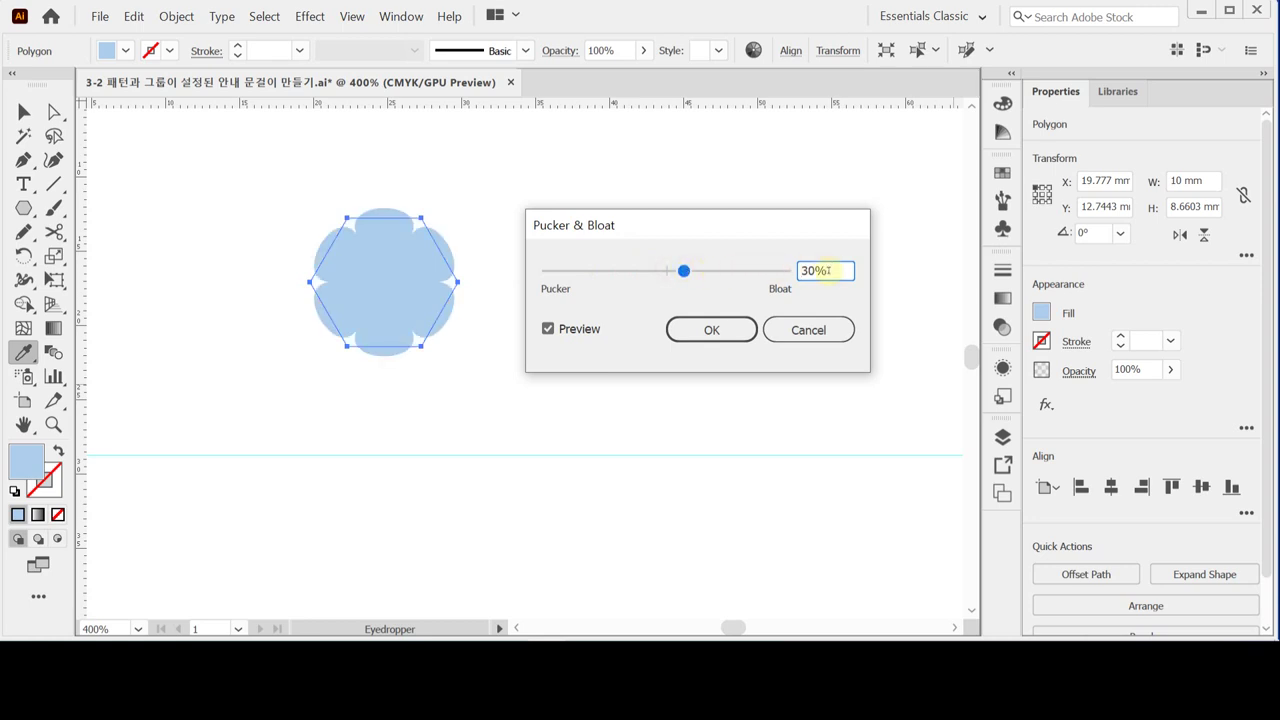
drag(810, 262, 766, 272)
text(7)
key(Tab)
click(711, 330)
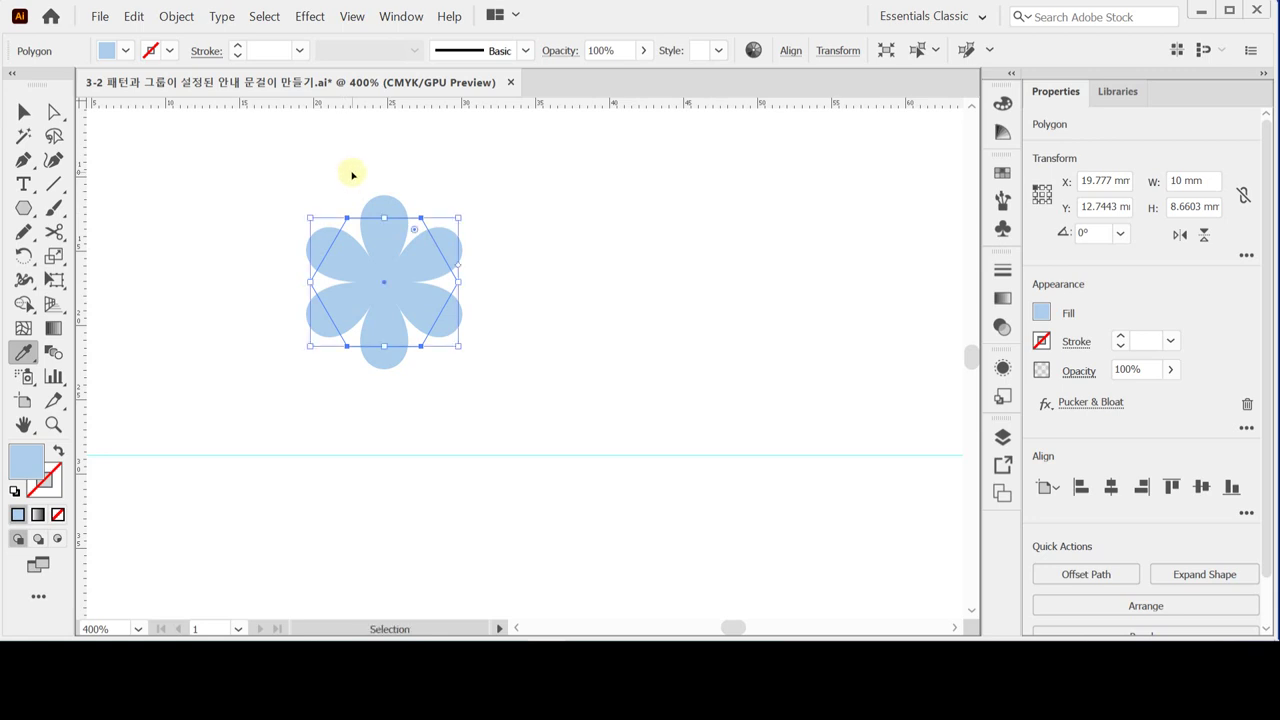
- Check the bloated hexagon in Outline view, and expand its appearance into an editable flower path
key(ctrl+y)
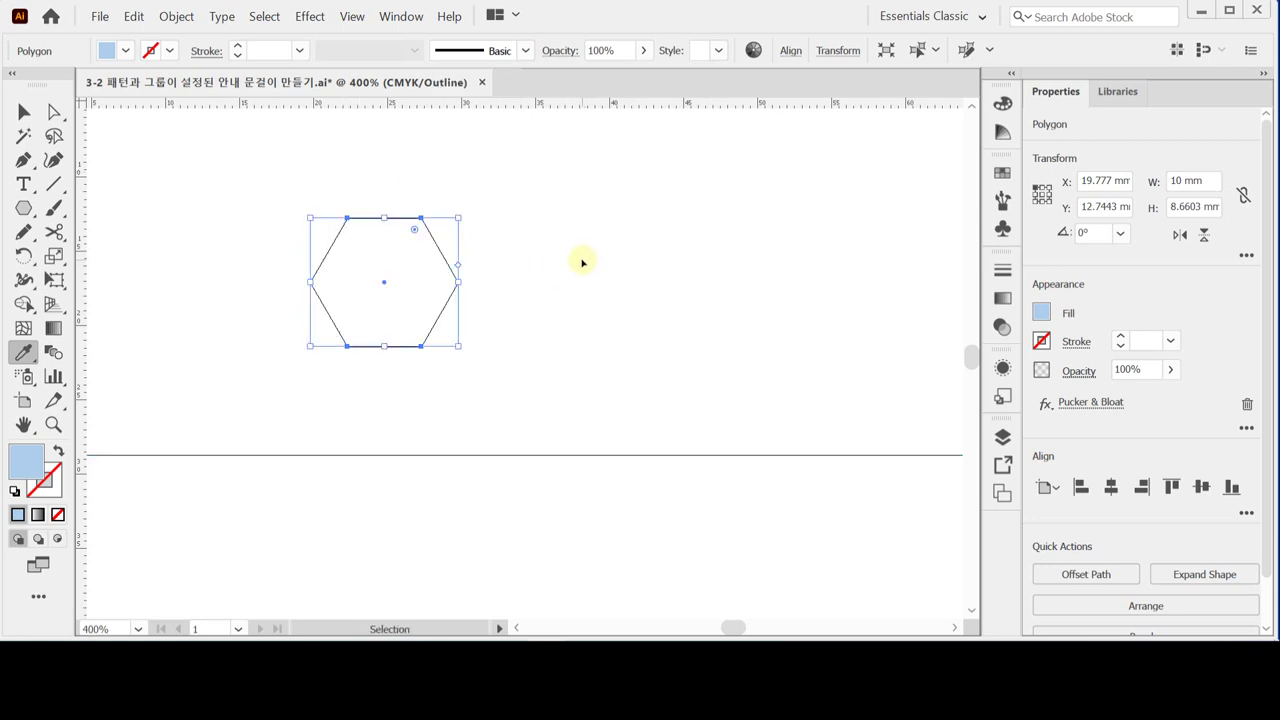
key(ctrl+y)
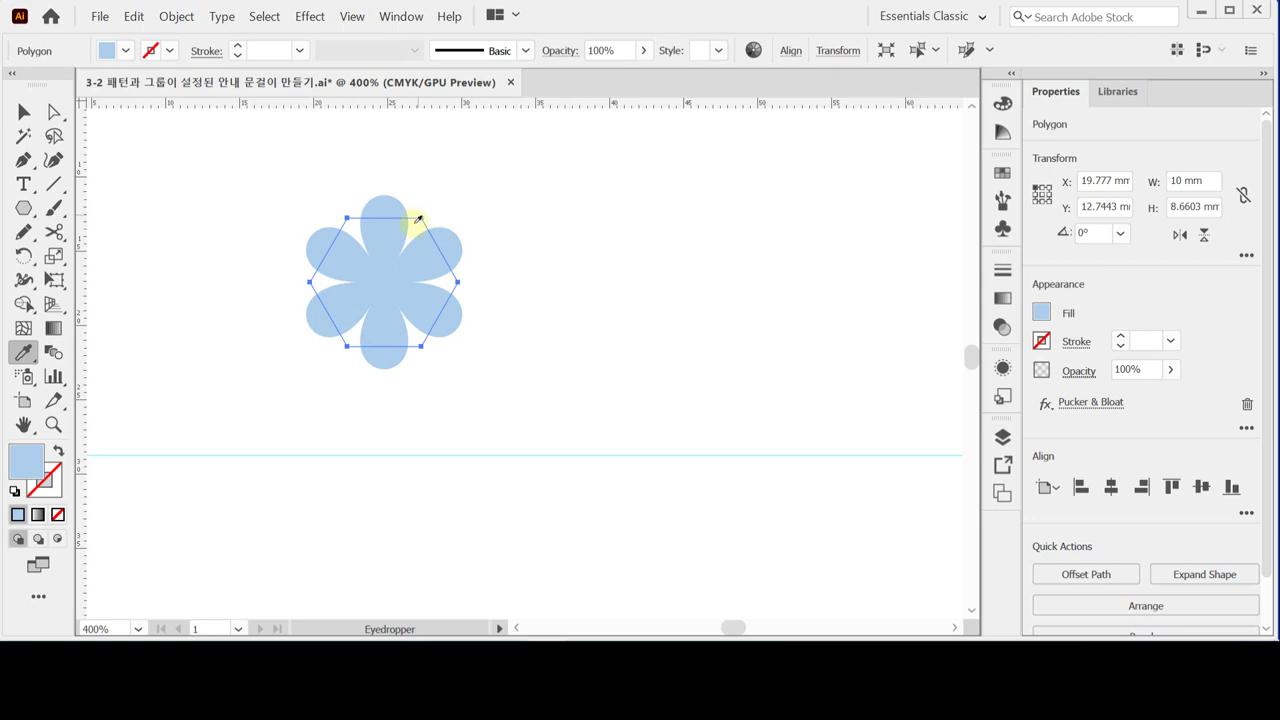
key(v)
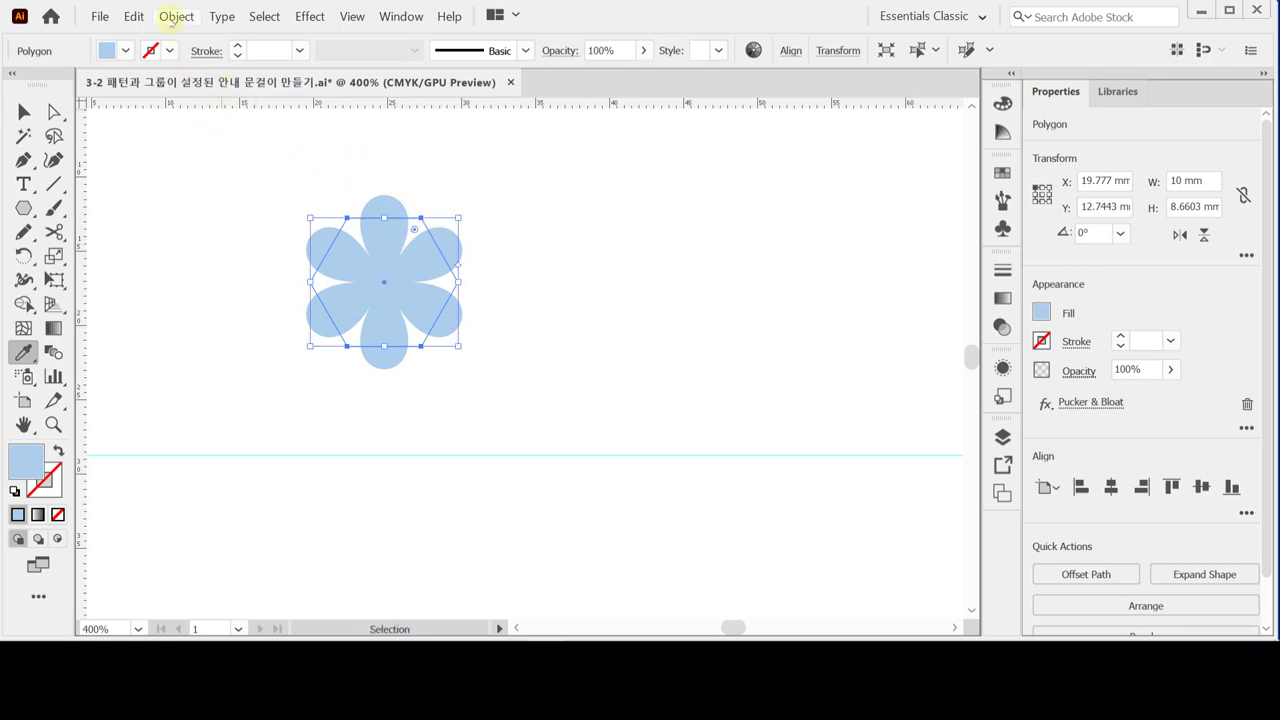
click(176, 16)
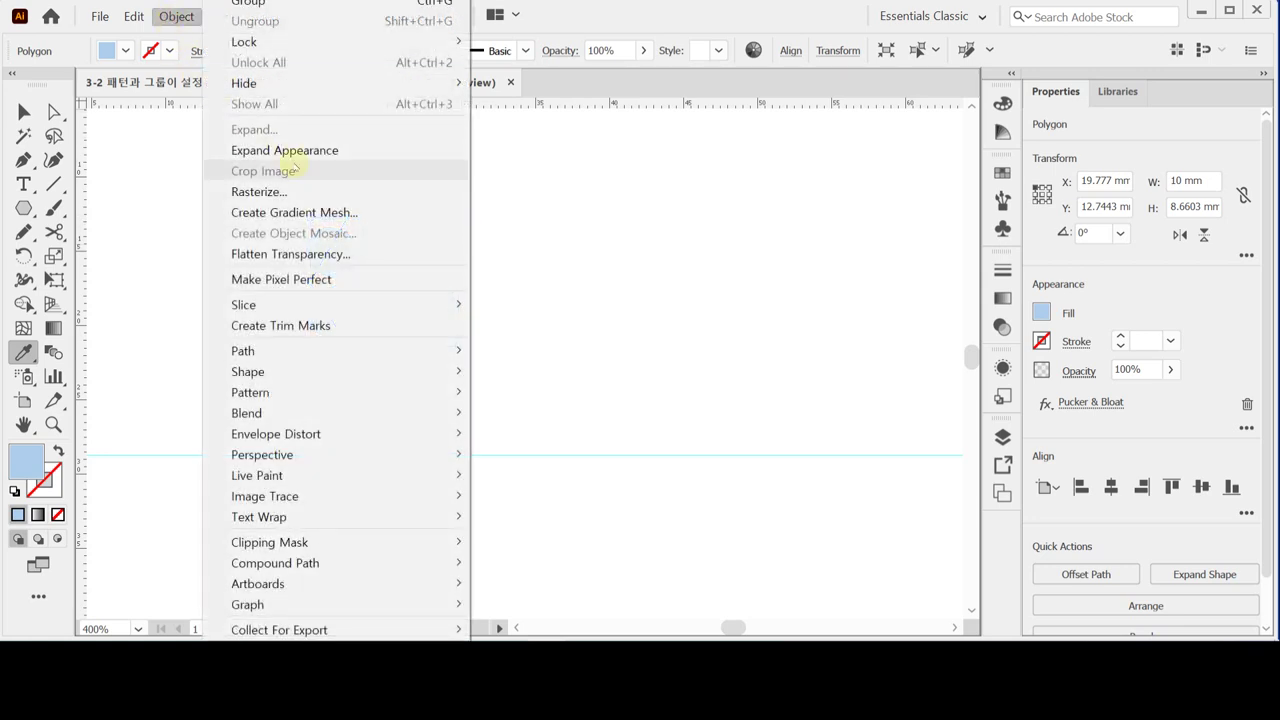
click(300, 150)
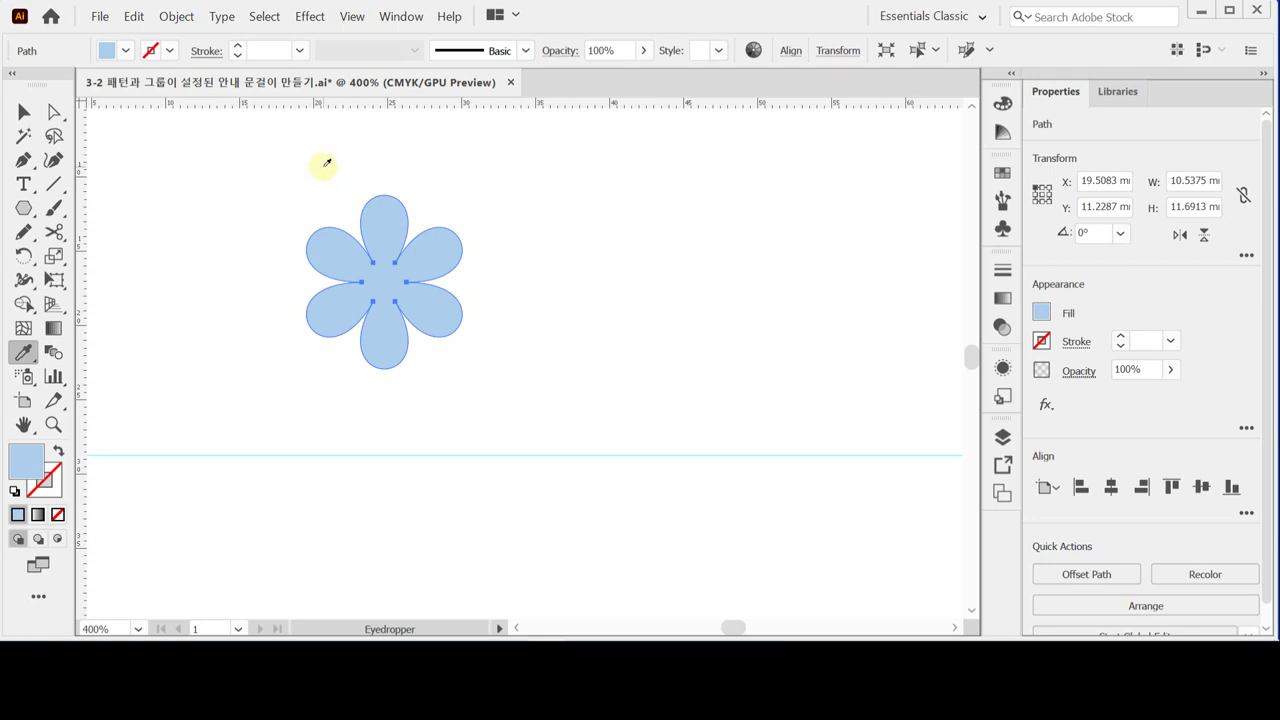
- Make a copy of the blue flower scaled uniformly to 115%
double_click(54, 256)
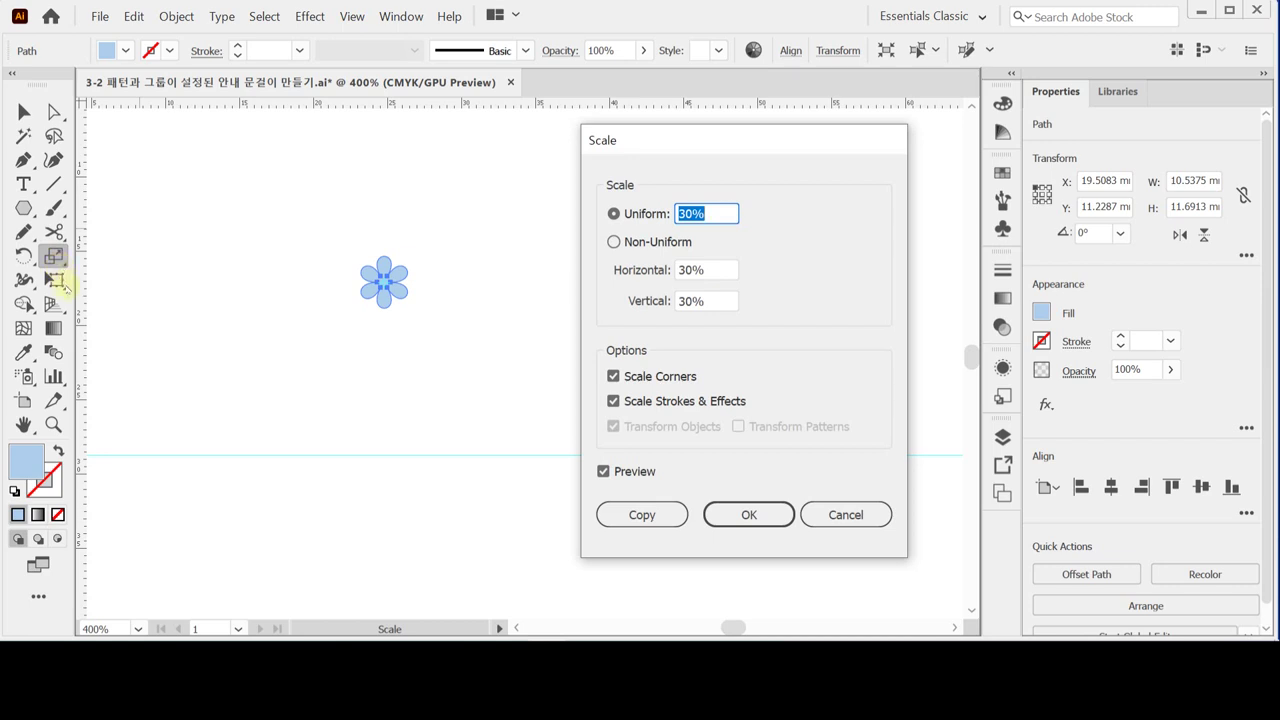
text(110)
key(BackSpace)
text(5)
key(Tab)
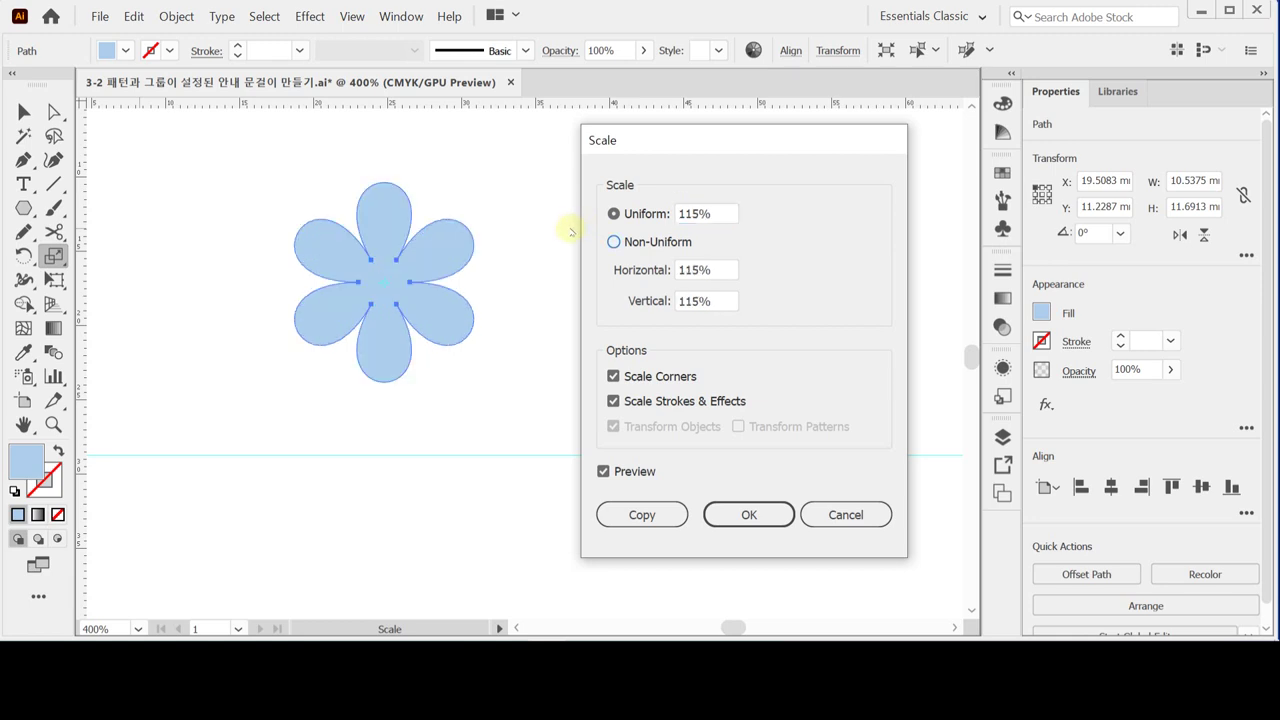
click(642, 515)
- Move the enlarged flower copy up and to the left, clear of the original flower, and keep it selected
key(v)
drag(434, 289, 234, 194)
drag(348, 256, 560, 334)
drag(328, 198, 609, 434)
click(446, 403)
click(586, 320)
- Fill the larger flower with the light yellow-green sampled from the swatch beside the artboard
key(s)
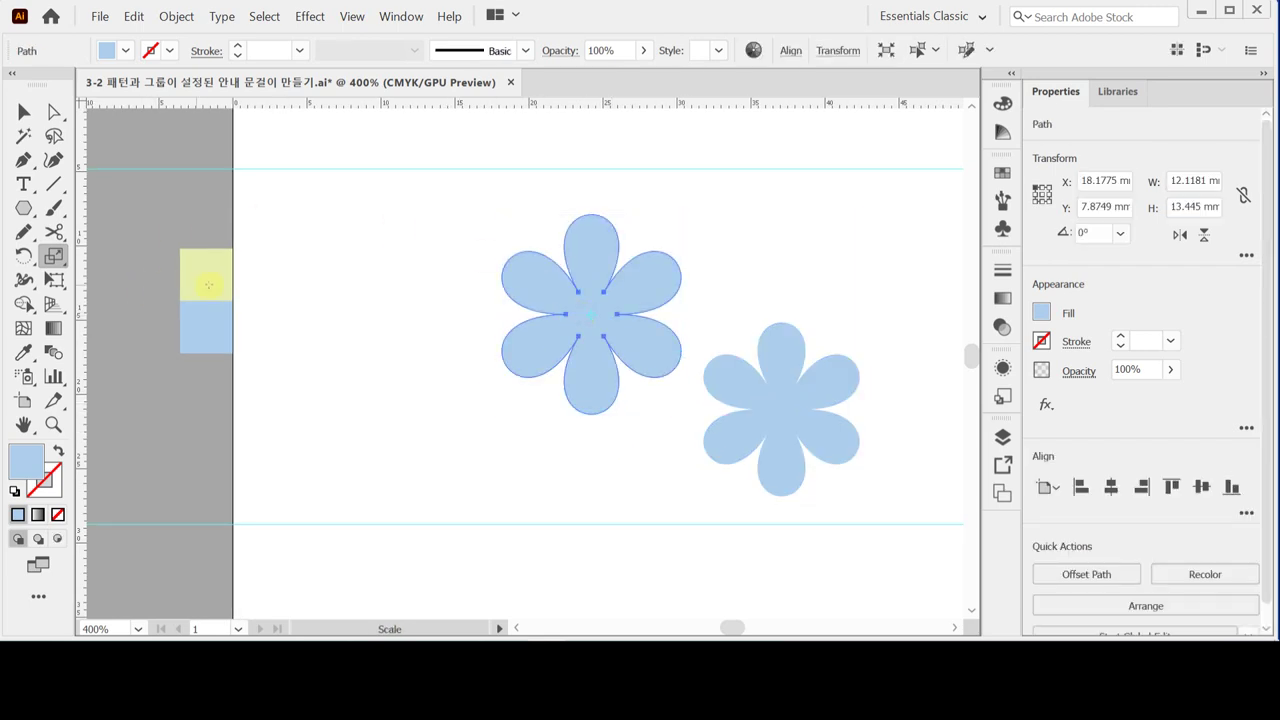
key(i)
click(207, 284)
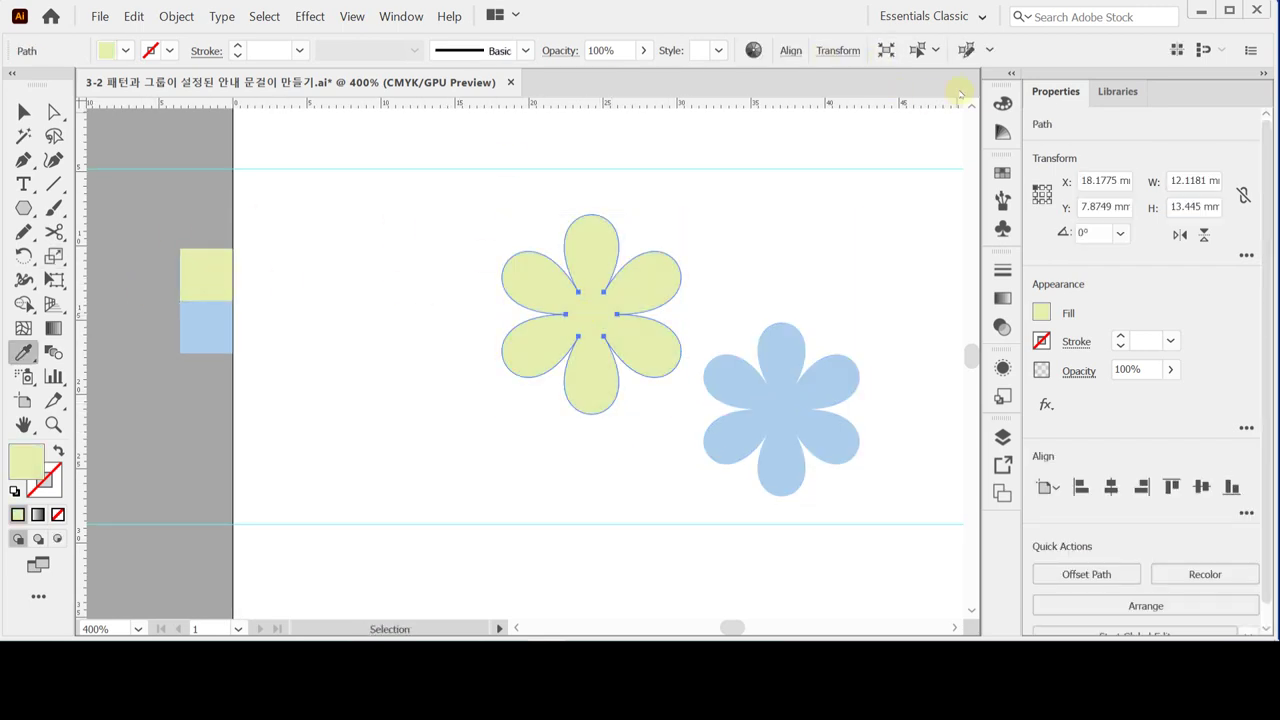
- Float the Color panel over the workspace and expand it to show the fill's CMYK sliders
drag(1002, 101, 774, 117)
double_click(745, 125)
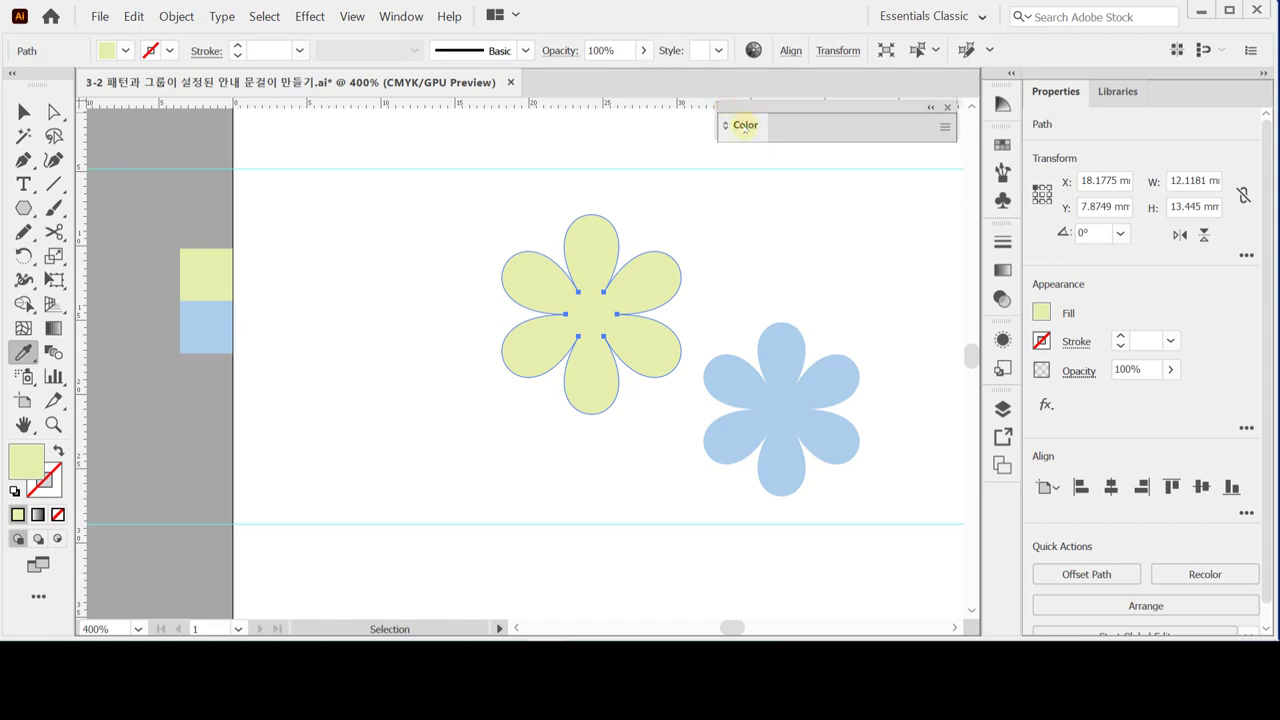
double_click(745, 125)
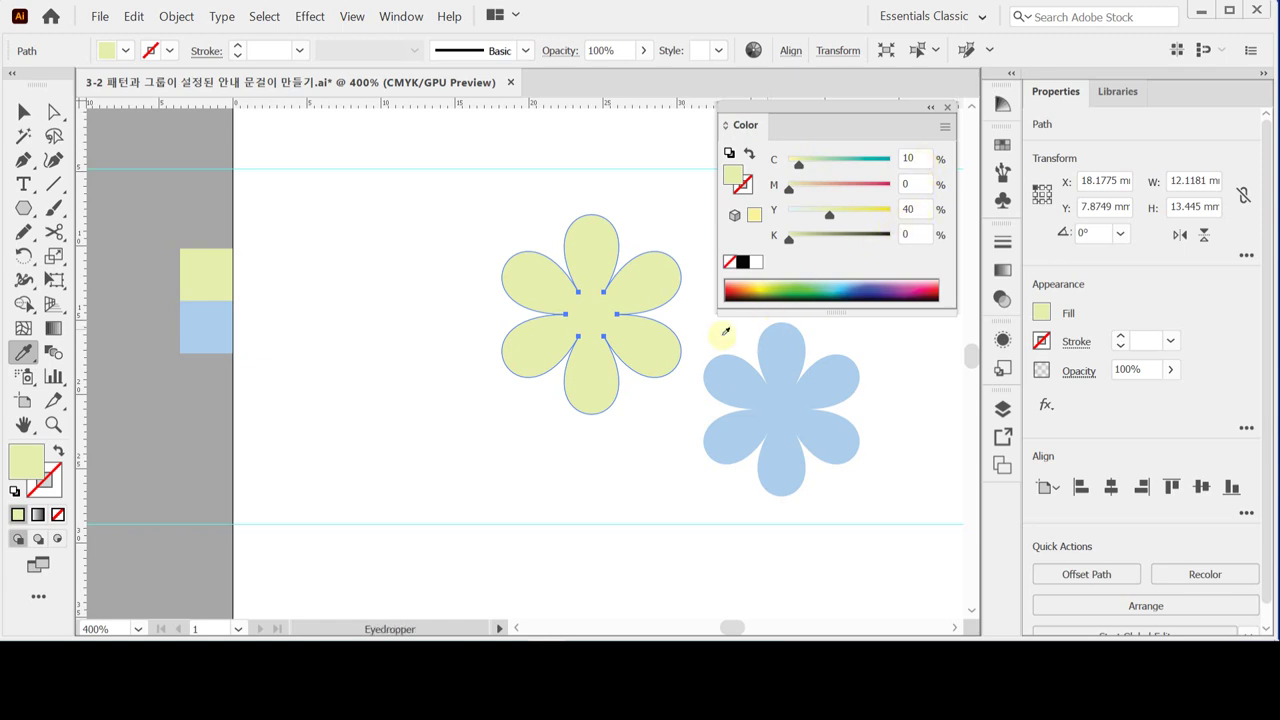
drag(654, 337, 591, 334)
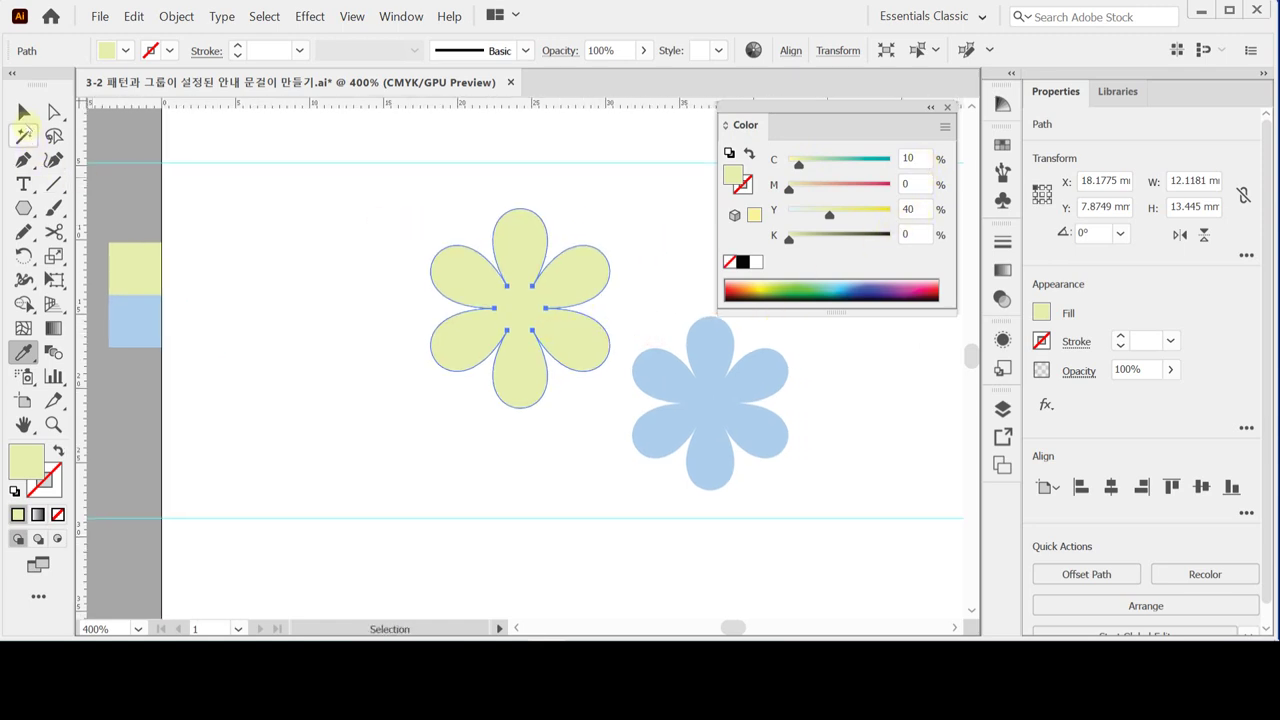
- Rotate the yellow-green flower clockwise by about 12° using its bounding box
click(24, 112)
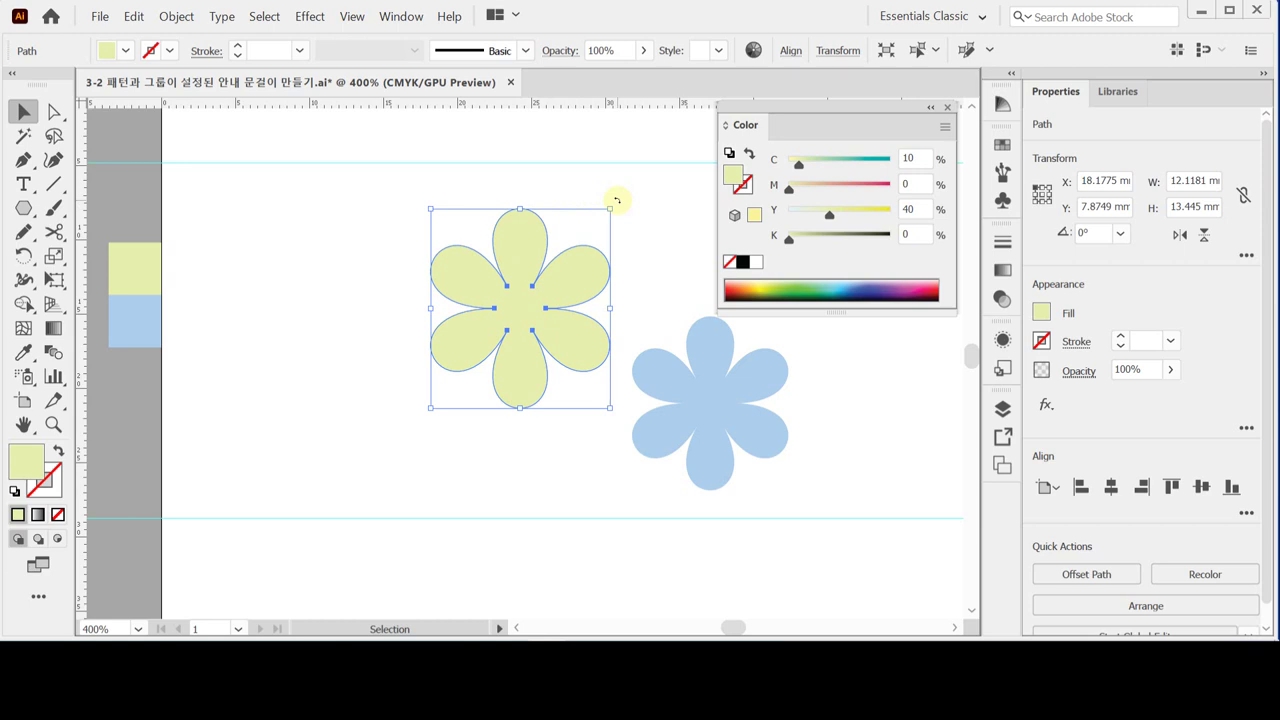
drag(617, 200, 633, 227)
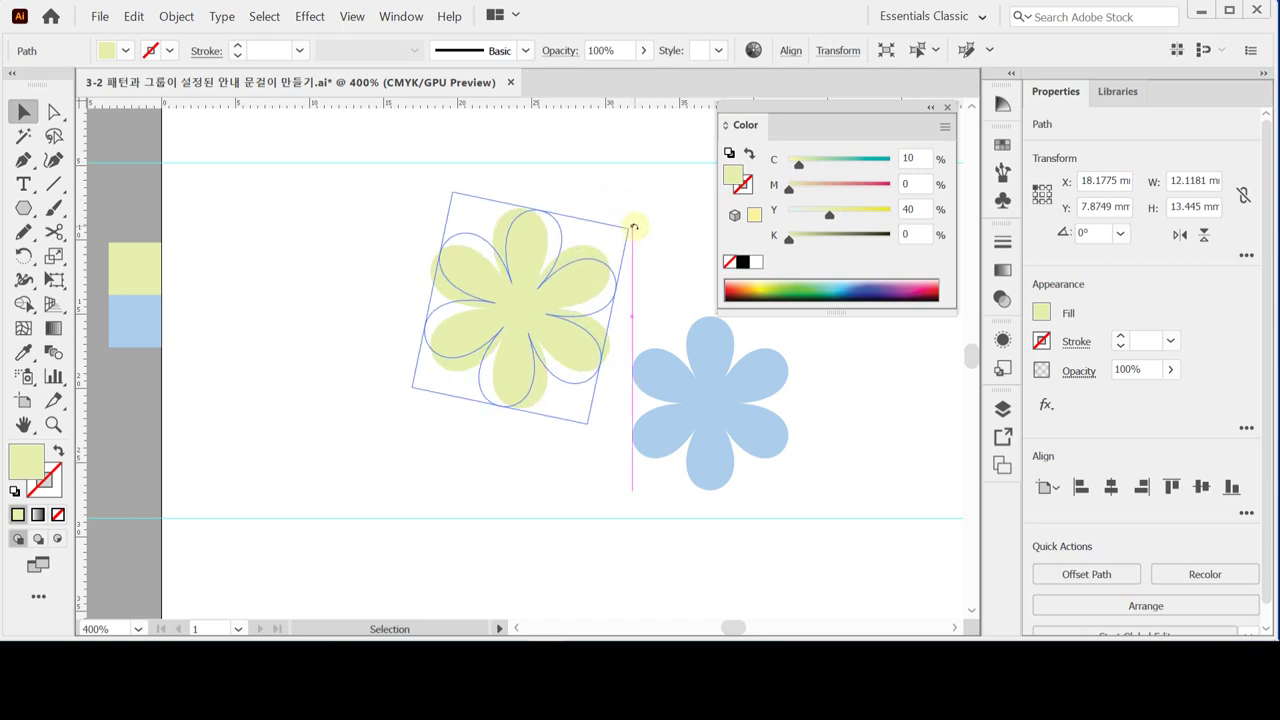
drag(635, 229, 635, 229)
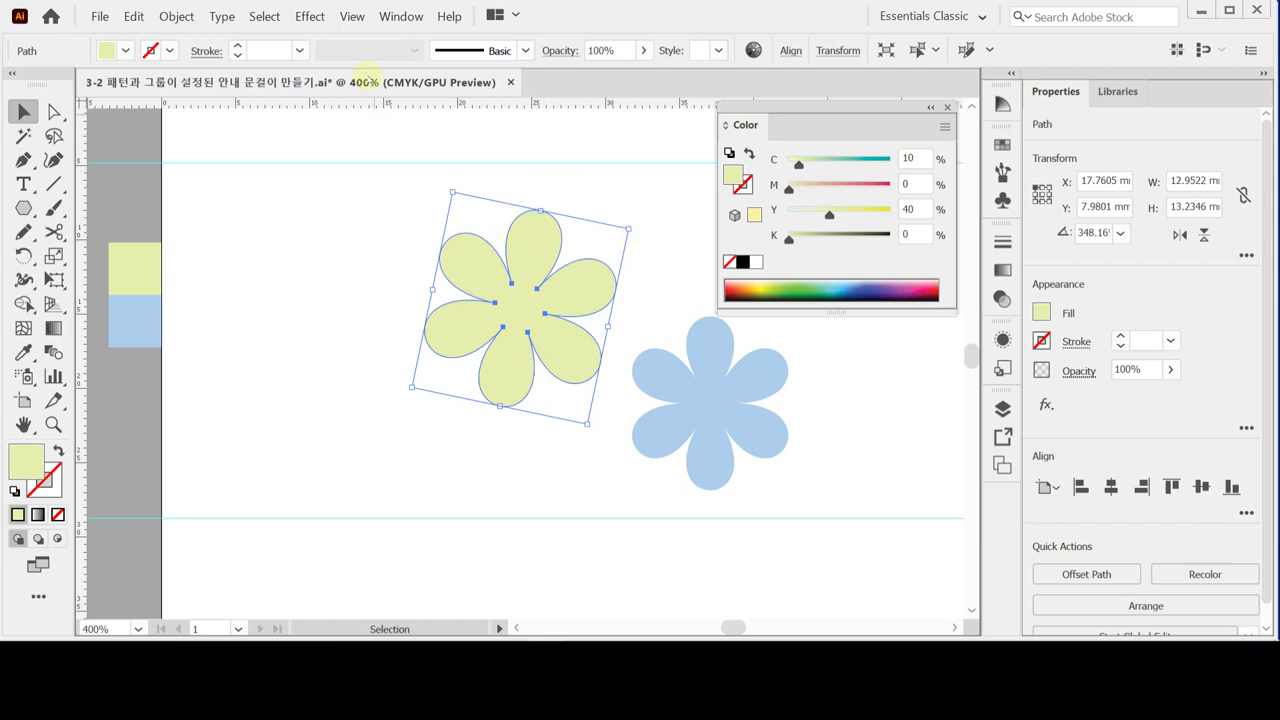
click(352, 17)
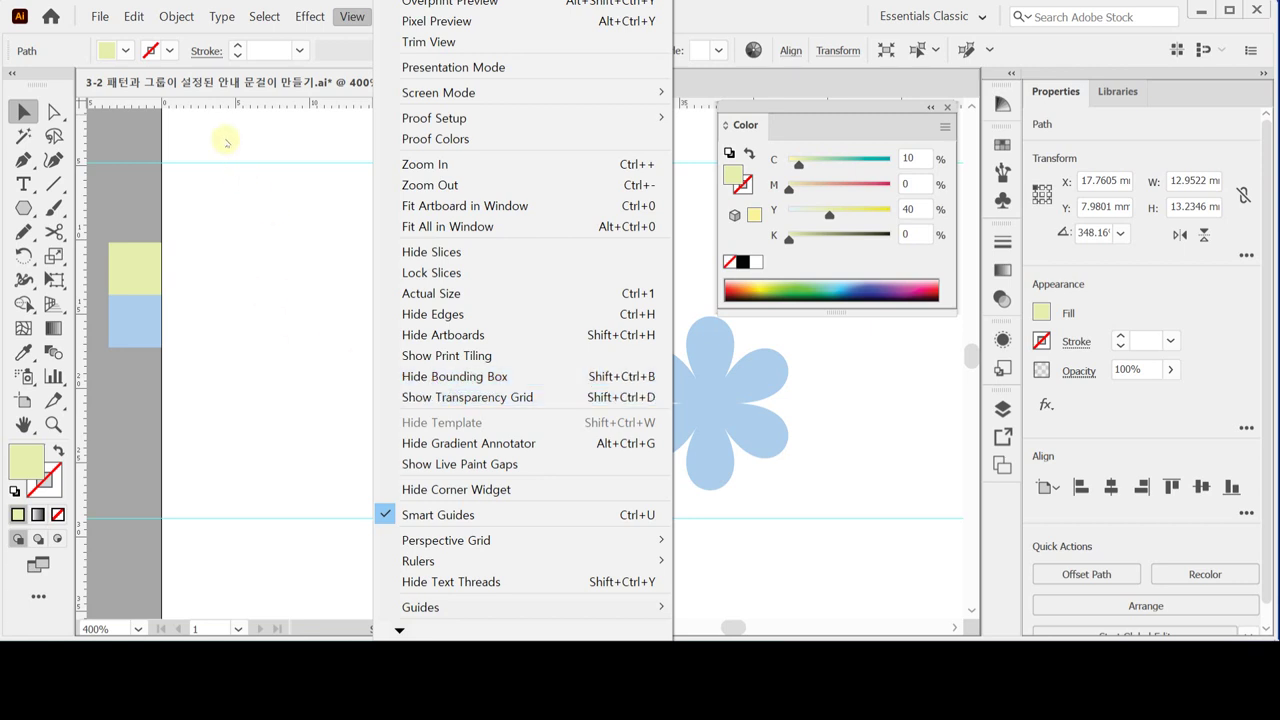
click(232, 84)
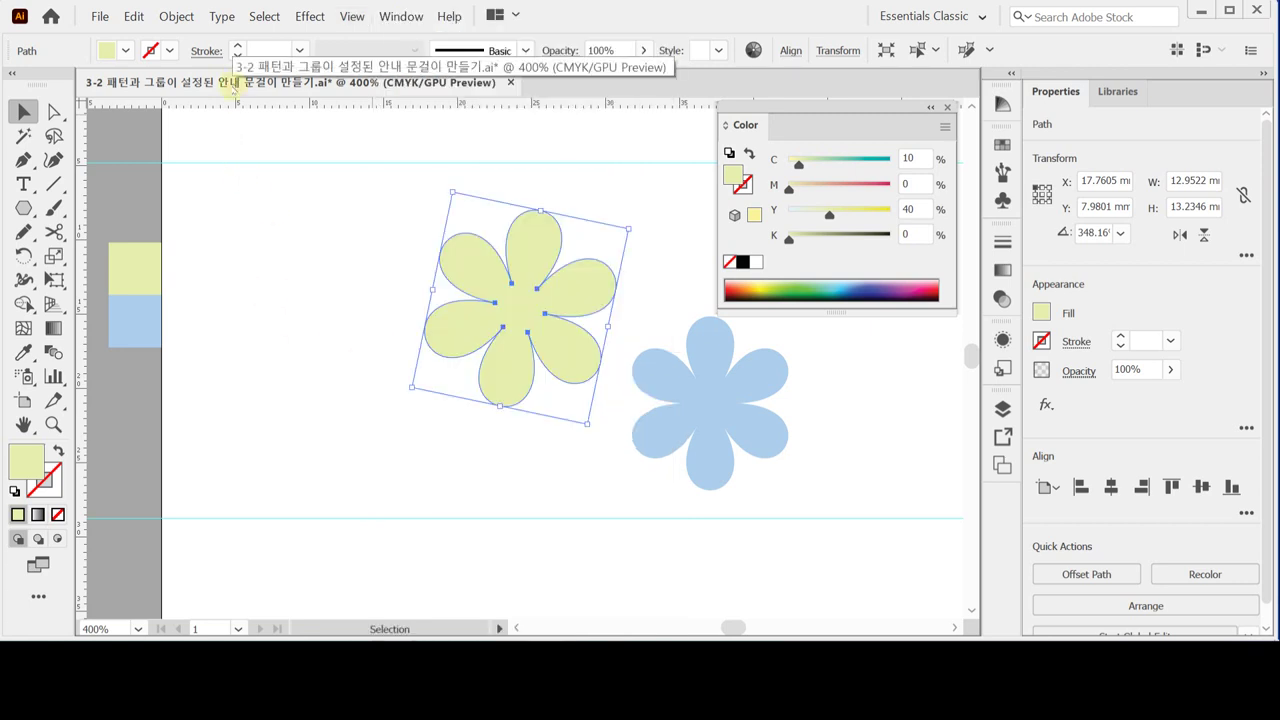
- Save the document, and move the yellow-green flower about 1.6 mm right and slightly up, closer to the blue flower
key(ctrl+s)
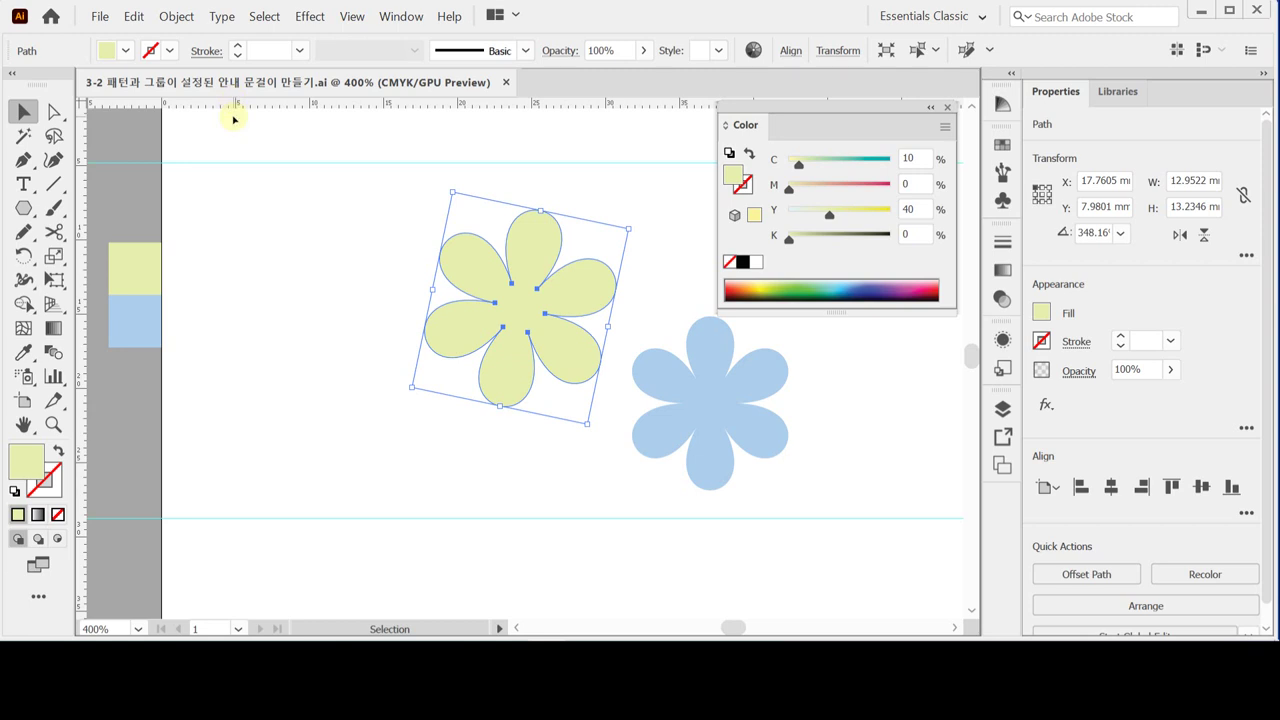
key(space)
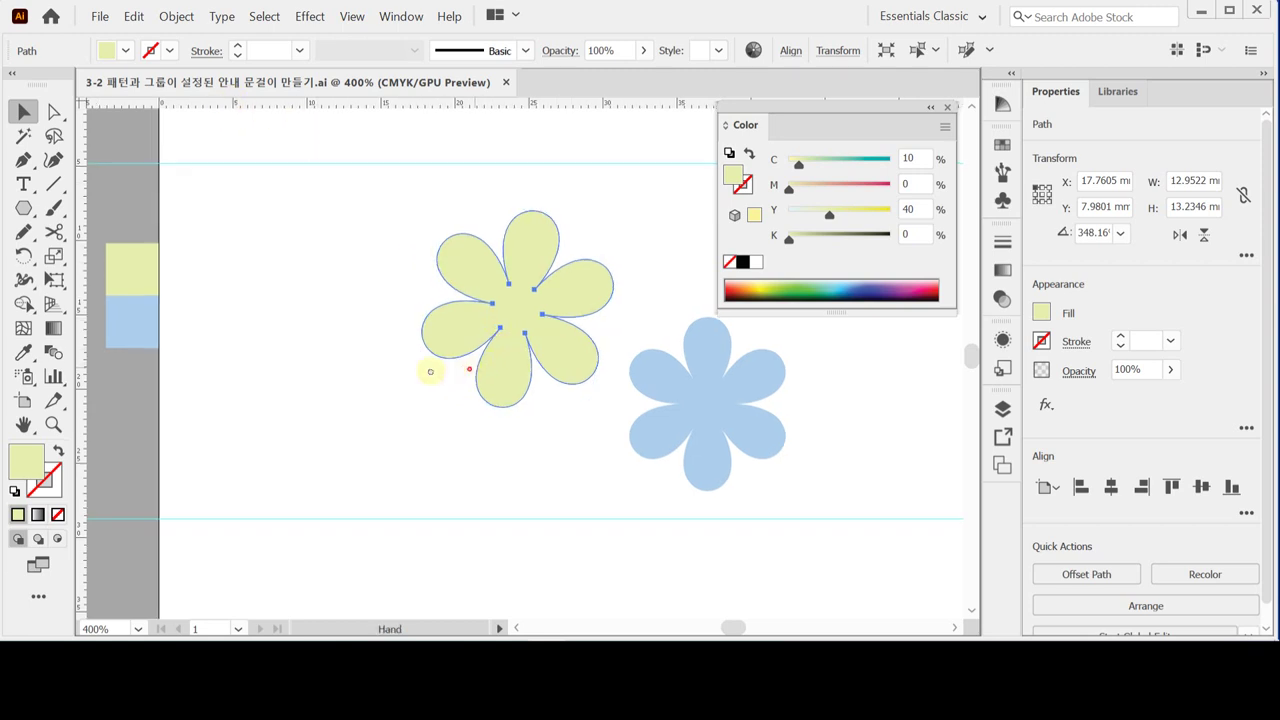
drag(449, 369, 380, 369)
drag(465, 342, 486, 337)
drag(330, 222, 600, 428)
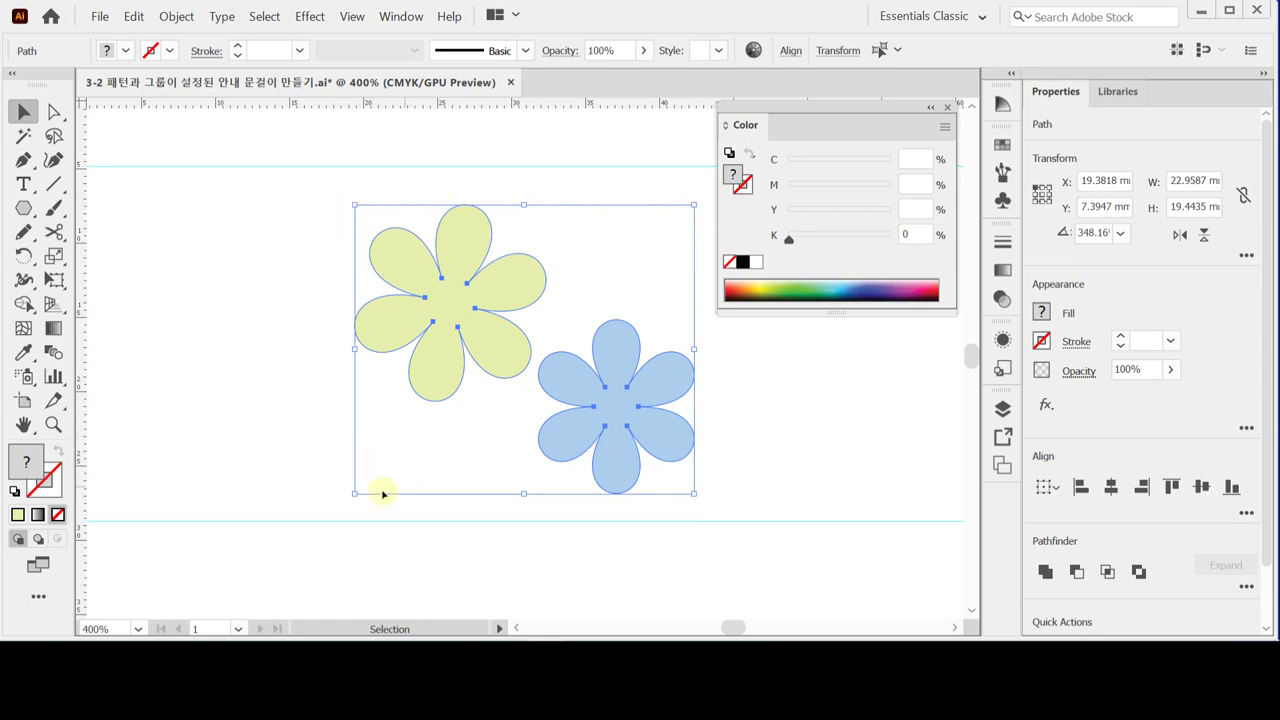
scroll(409, 462, right, 2)
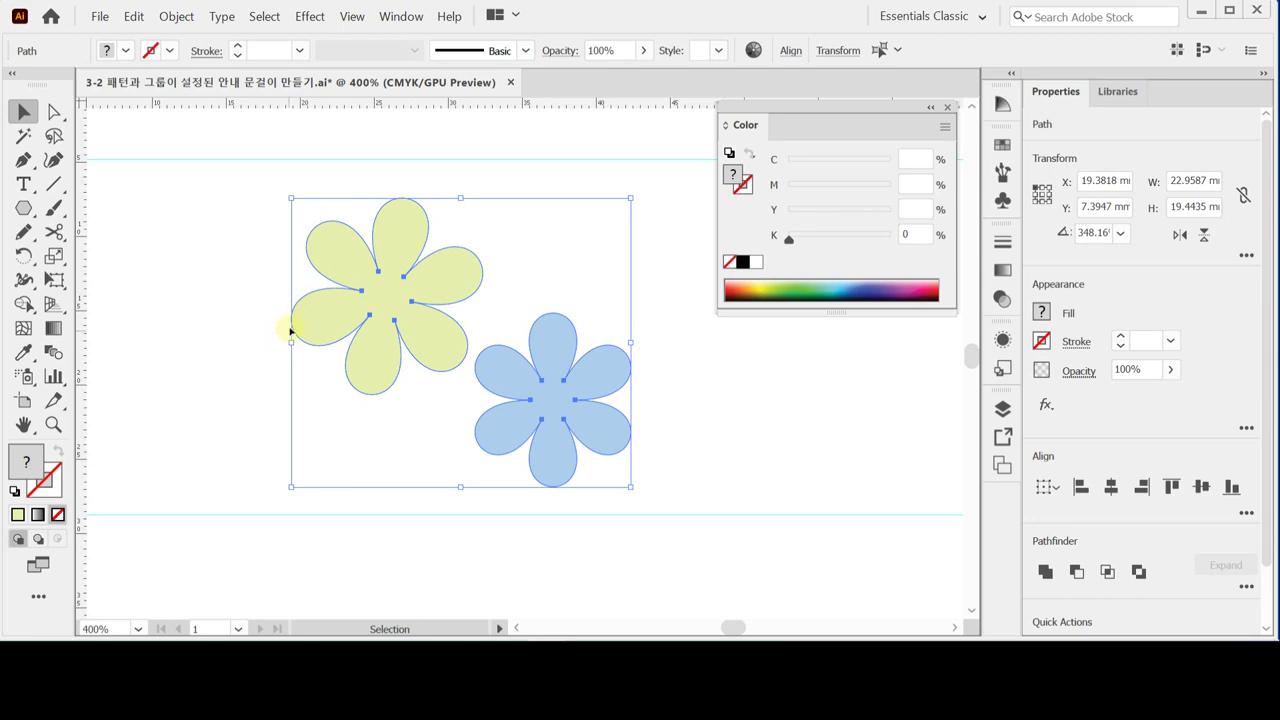
click(240, 291)
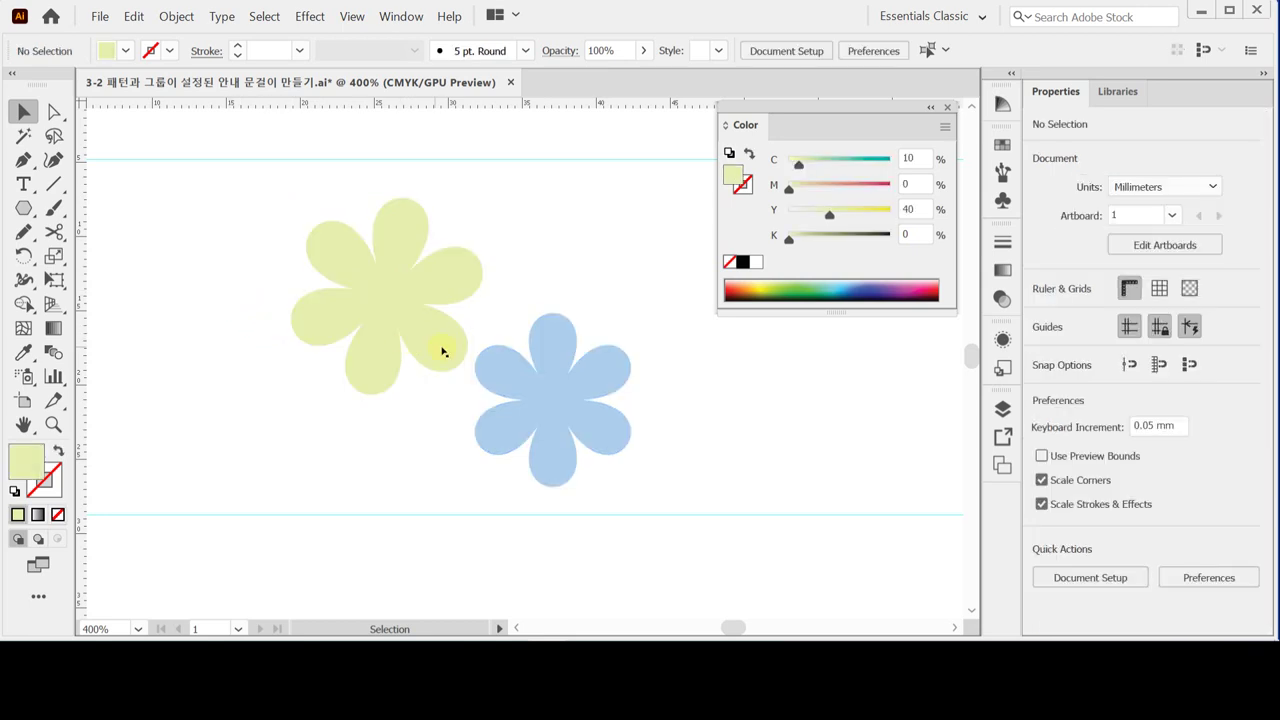
- Create a 28 mm by 27 mm rectangle over both flowers and set its fill to none
key(ctrl+minus)
drag(441, 327, 394, 320)
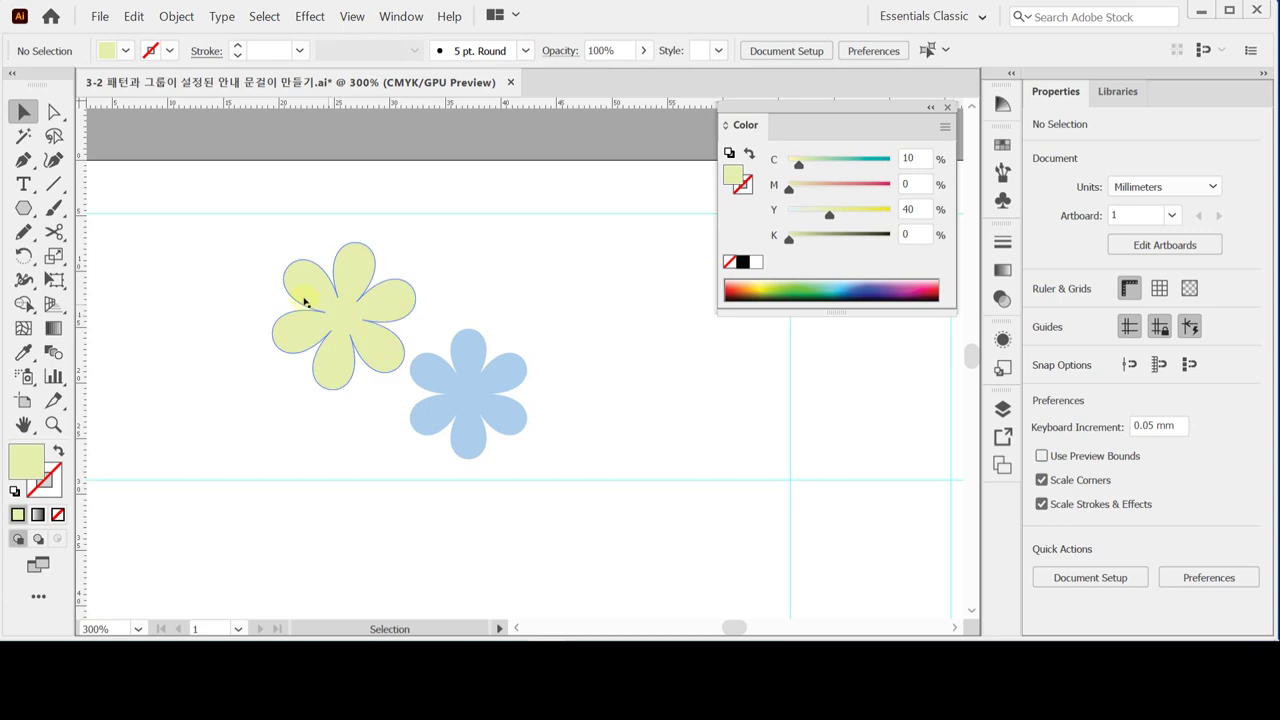
click(24, 208)
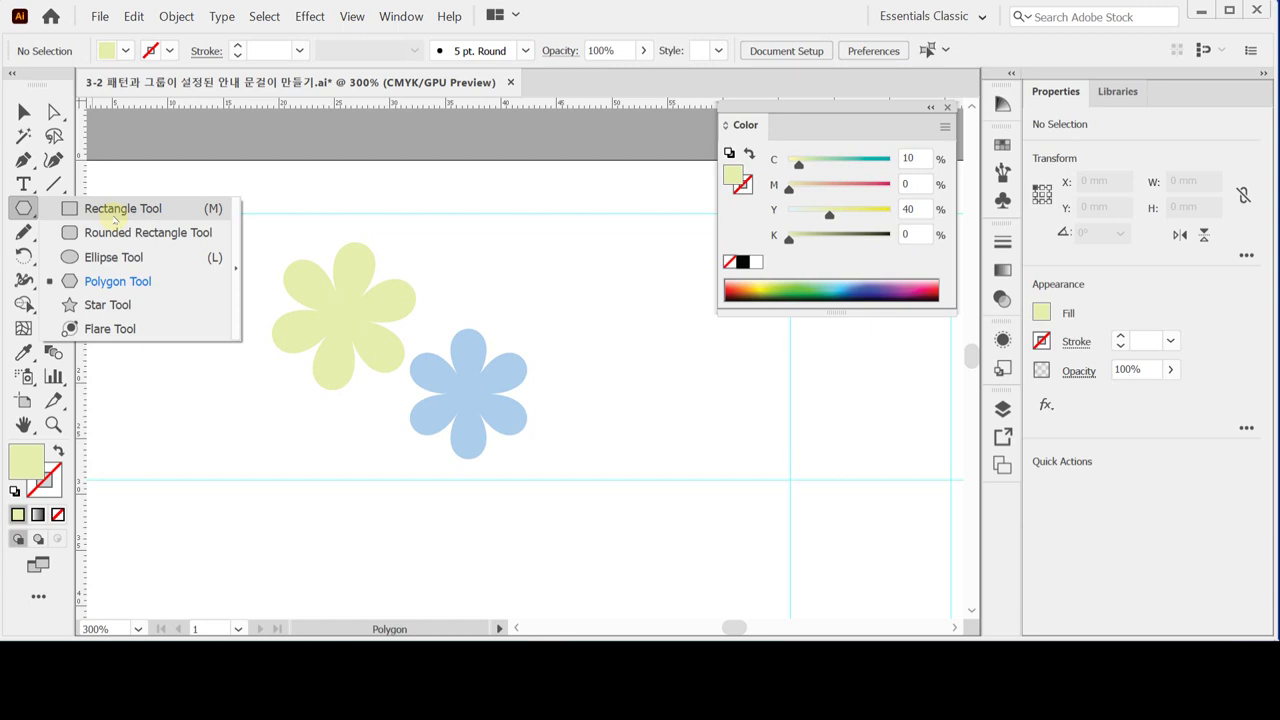
click(117, 221)
click(239, 221)
text(2)
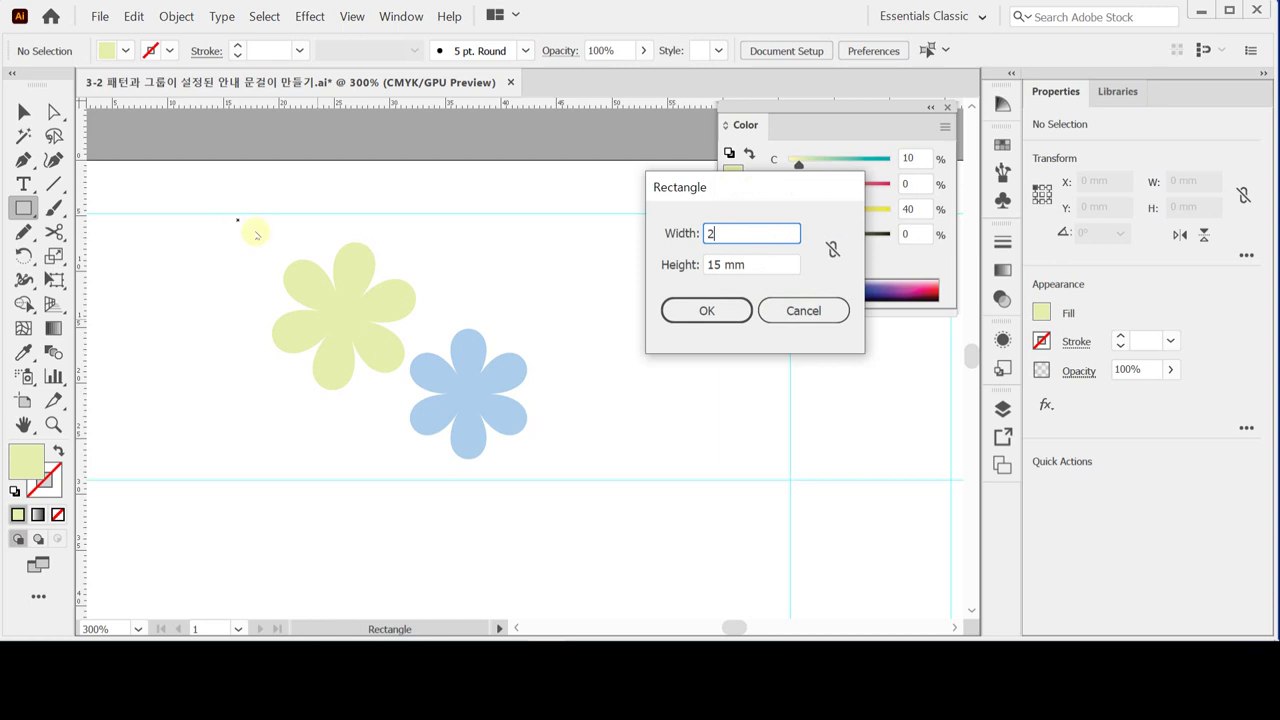
text(8)
key(Tab)
text(27)
key(Return)
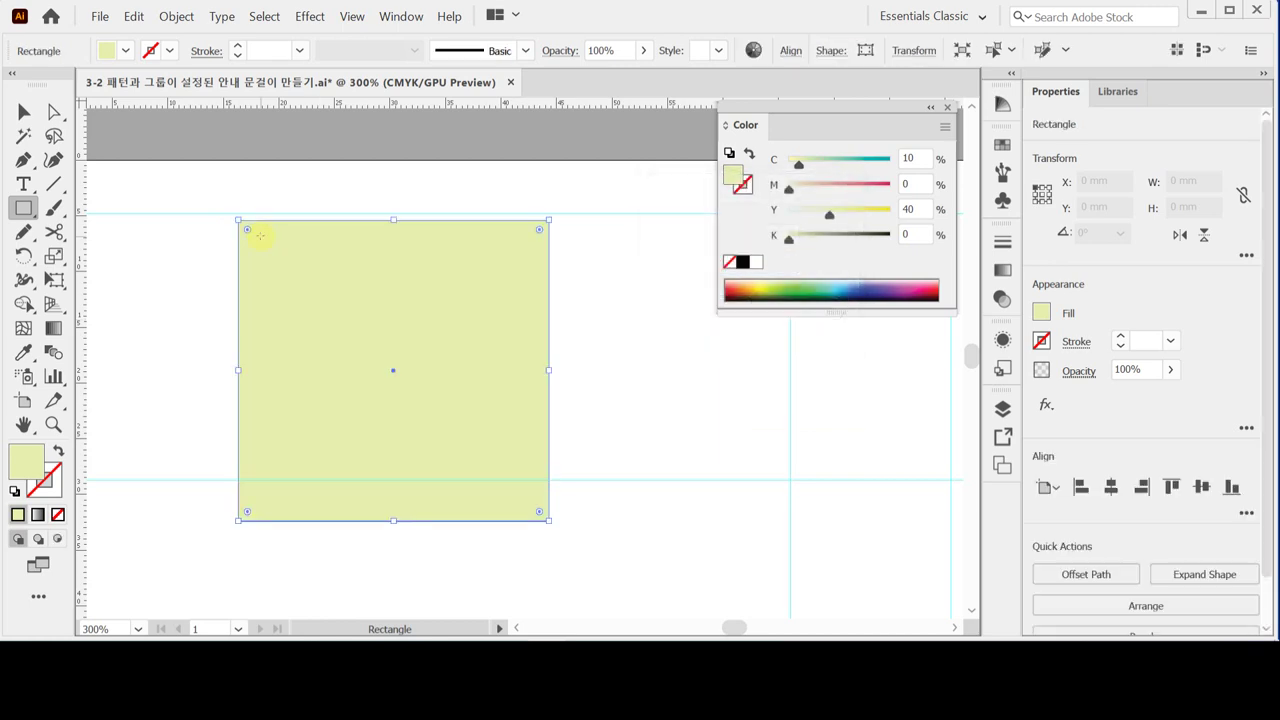
drag(461, 410, 462, 401)
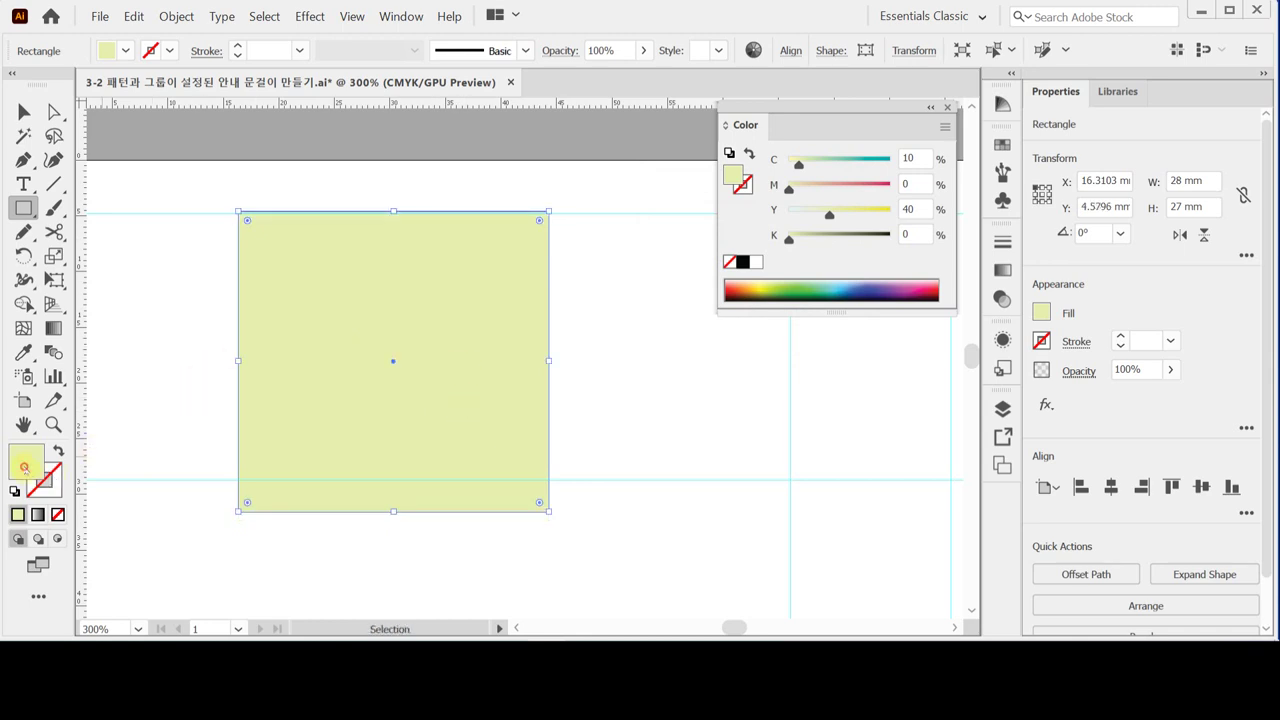
click(57, 514)
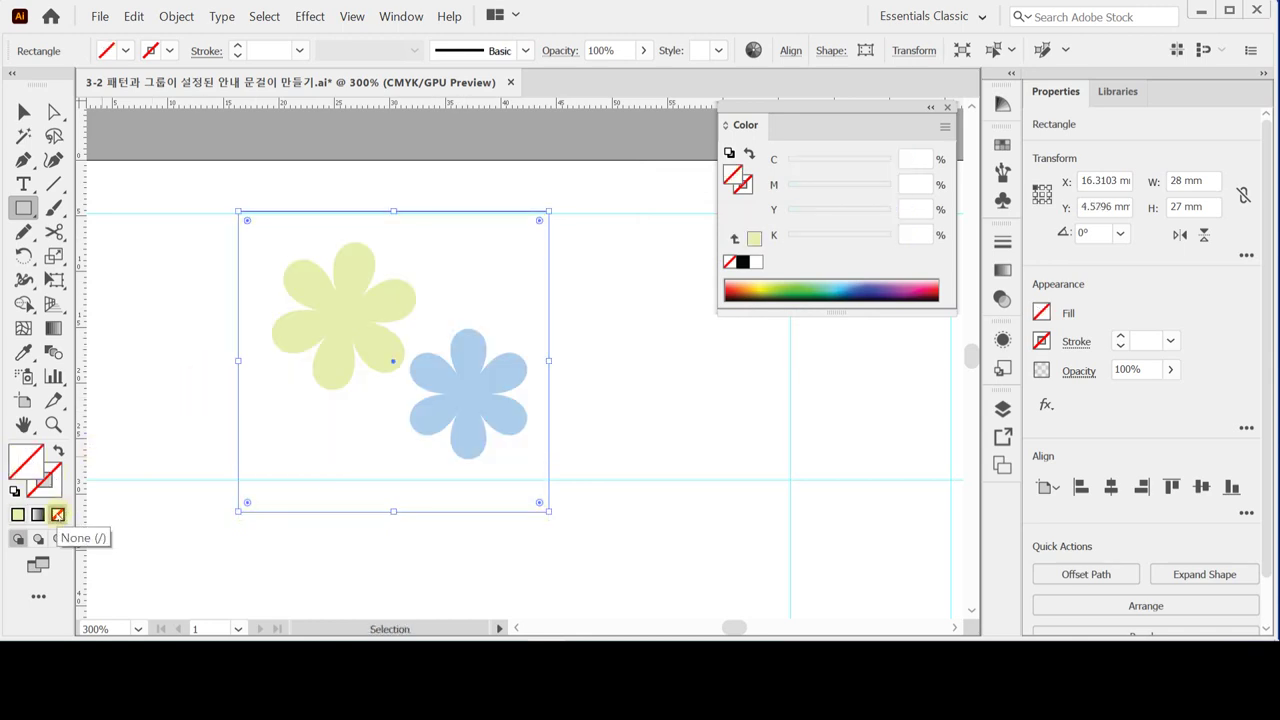
- Nudge the unfilled rectangle up and to the right to X 17.0103 mm, Y 3.8296 mm, centred around the two flowers
key(Up)
key(Up)
key(Up)
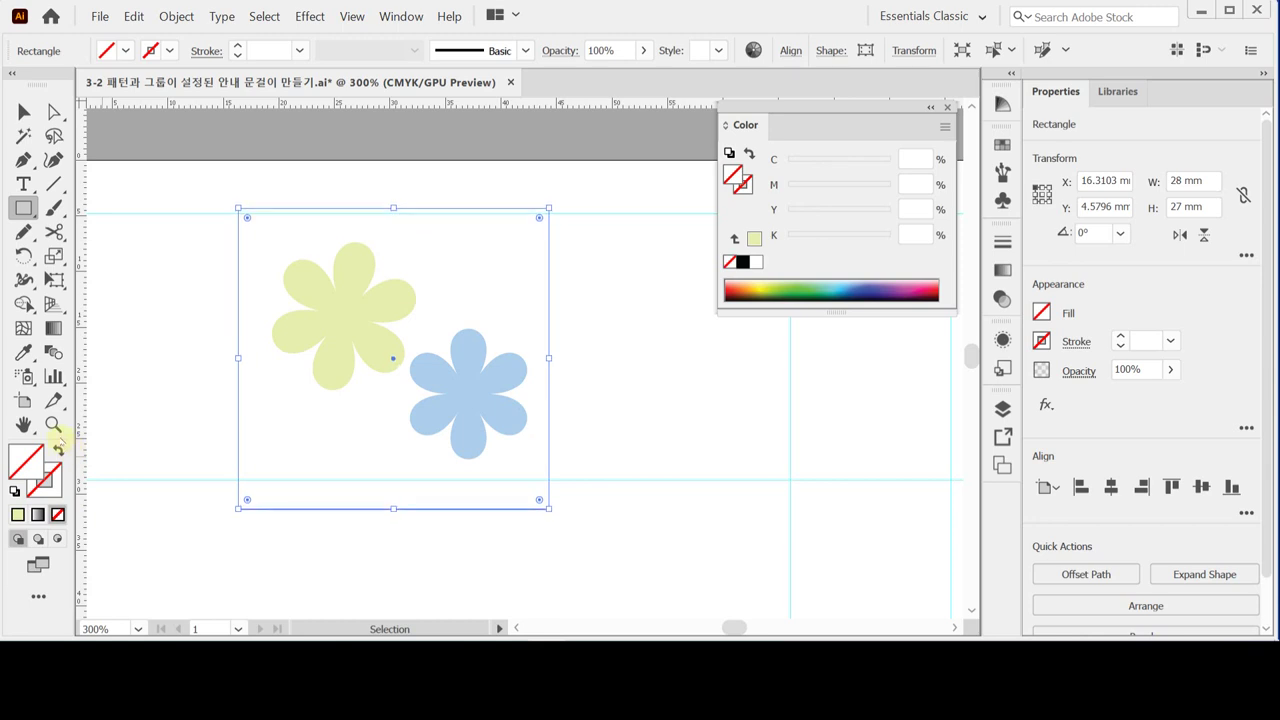
key(Up)
key(Up)
key(Up)
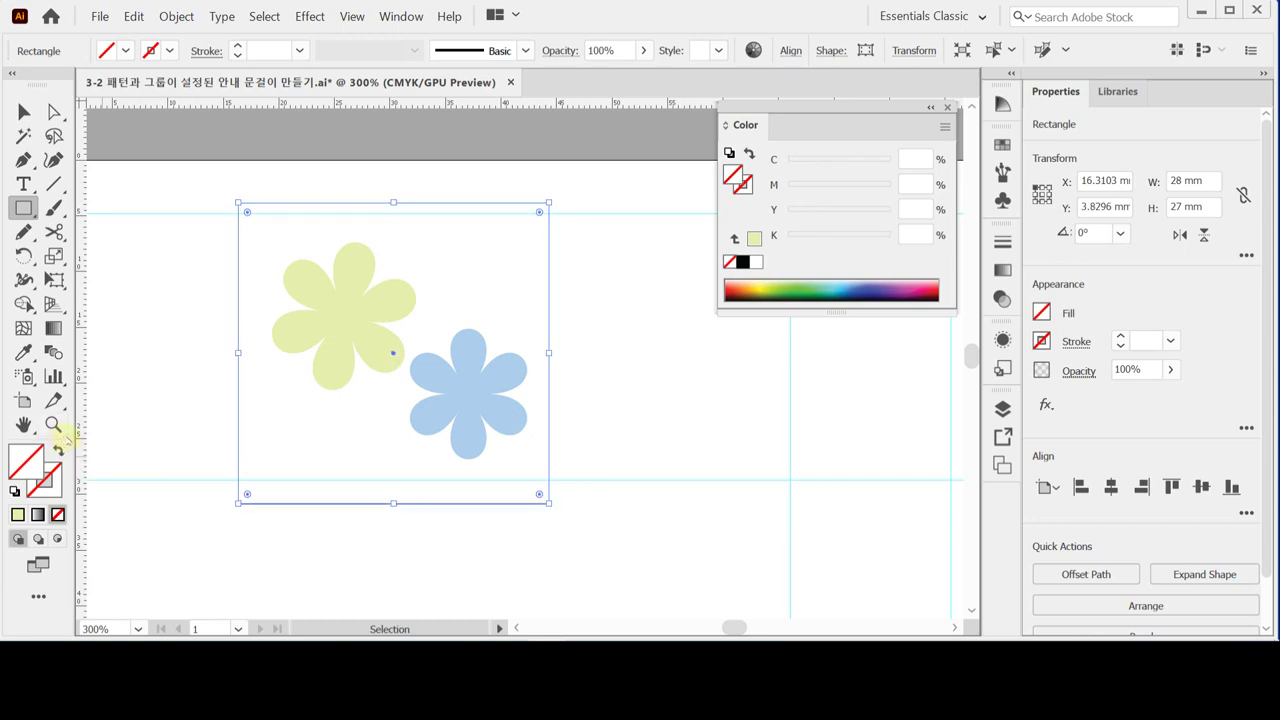
key(Right)
key(Right)
key(Right)
key(Right)
key(Right)
key(Right)
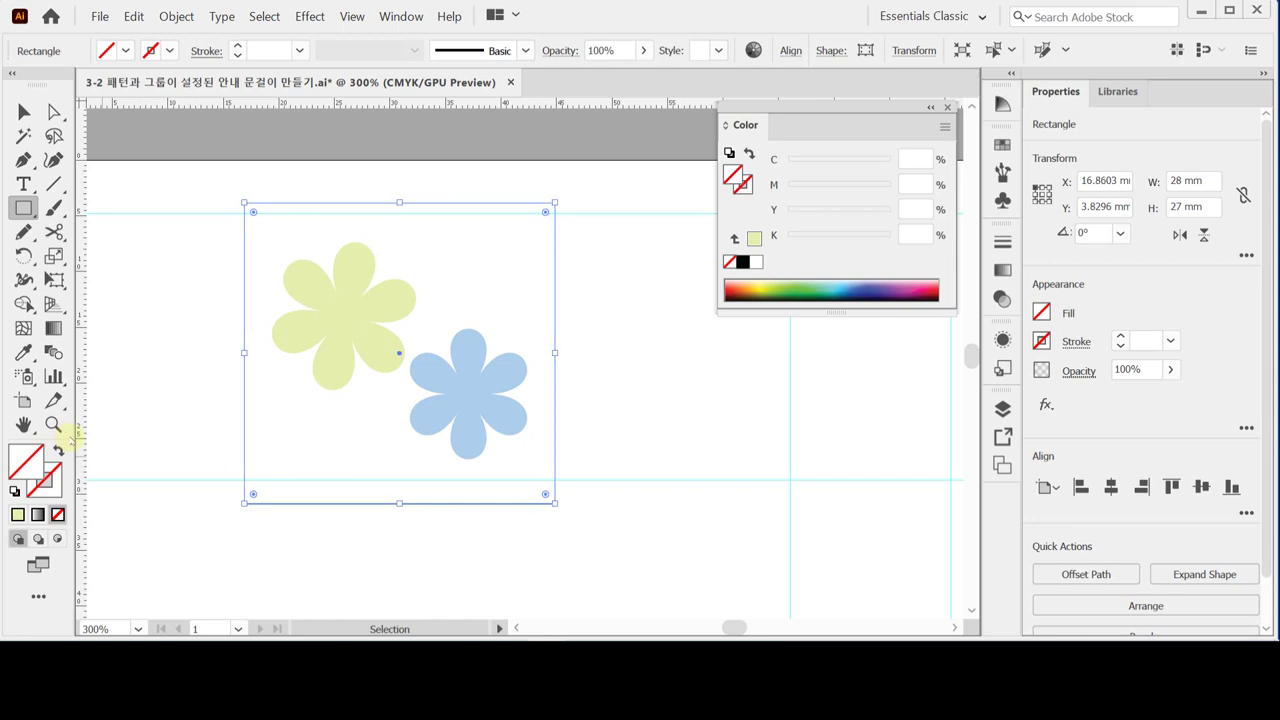
key(Right)
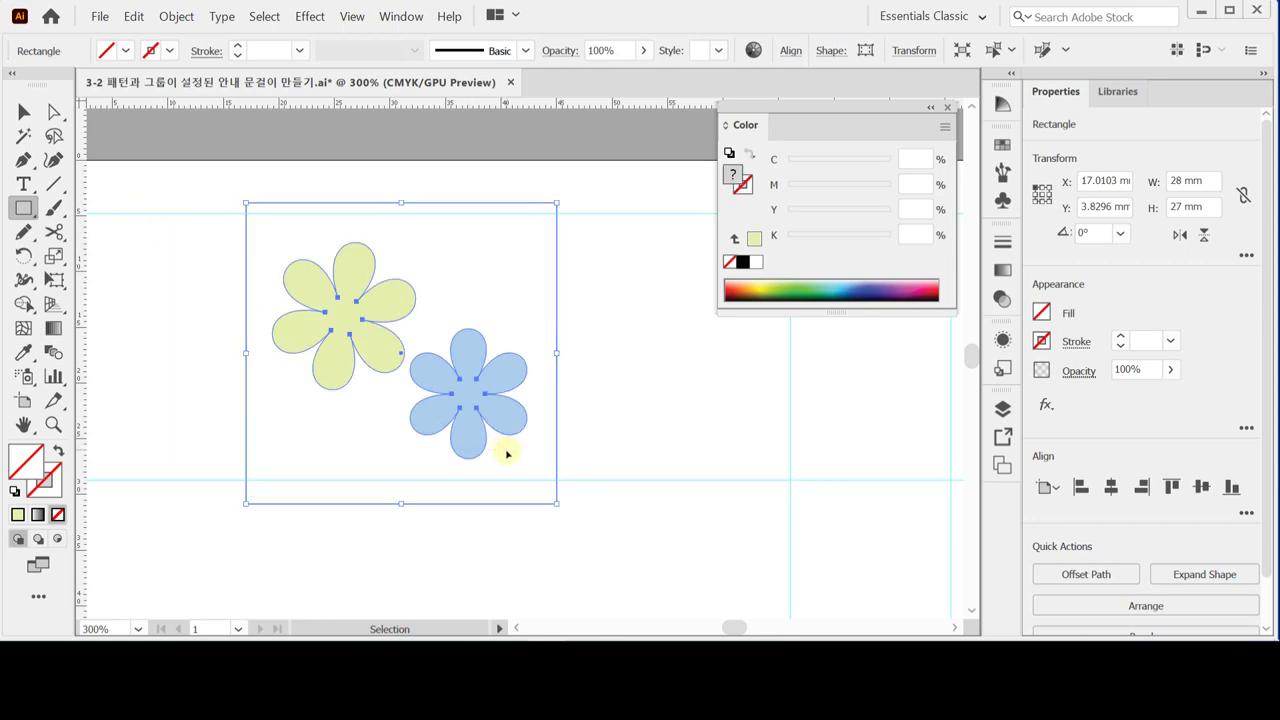
- Select both flowers with the bounding rectangle, make a new pattern from them, and accept the notice
key(ctrl+a)
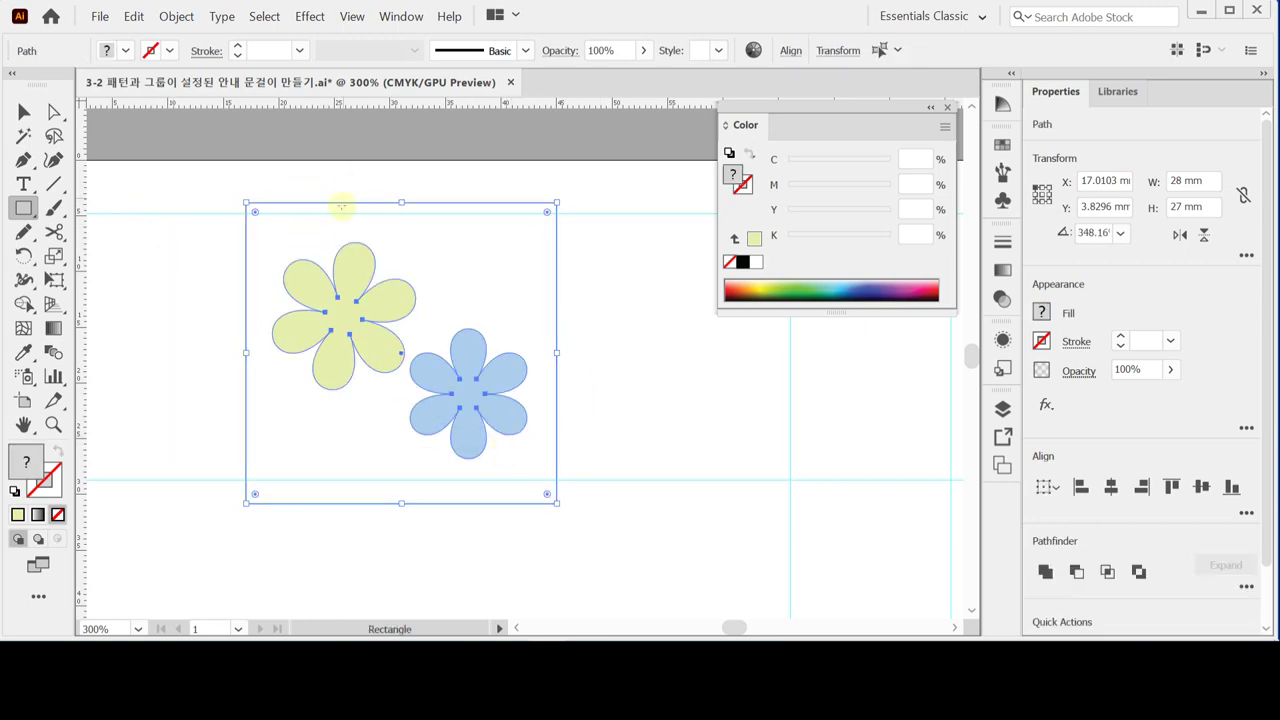
click(176, 16)
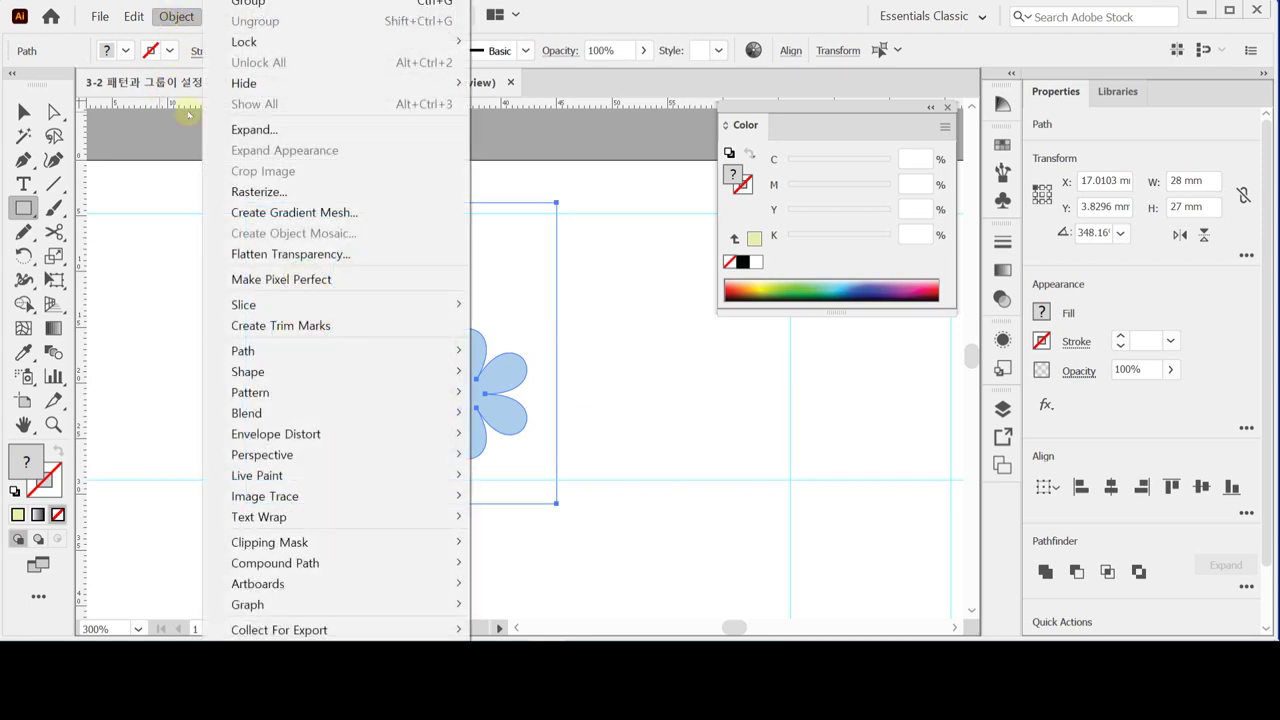
mouse_move(315, 385)
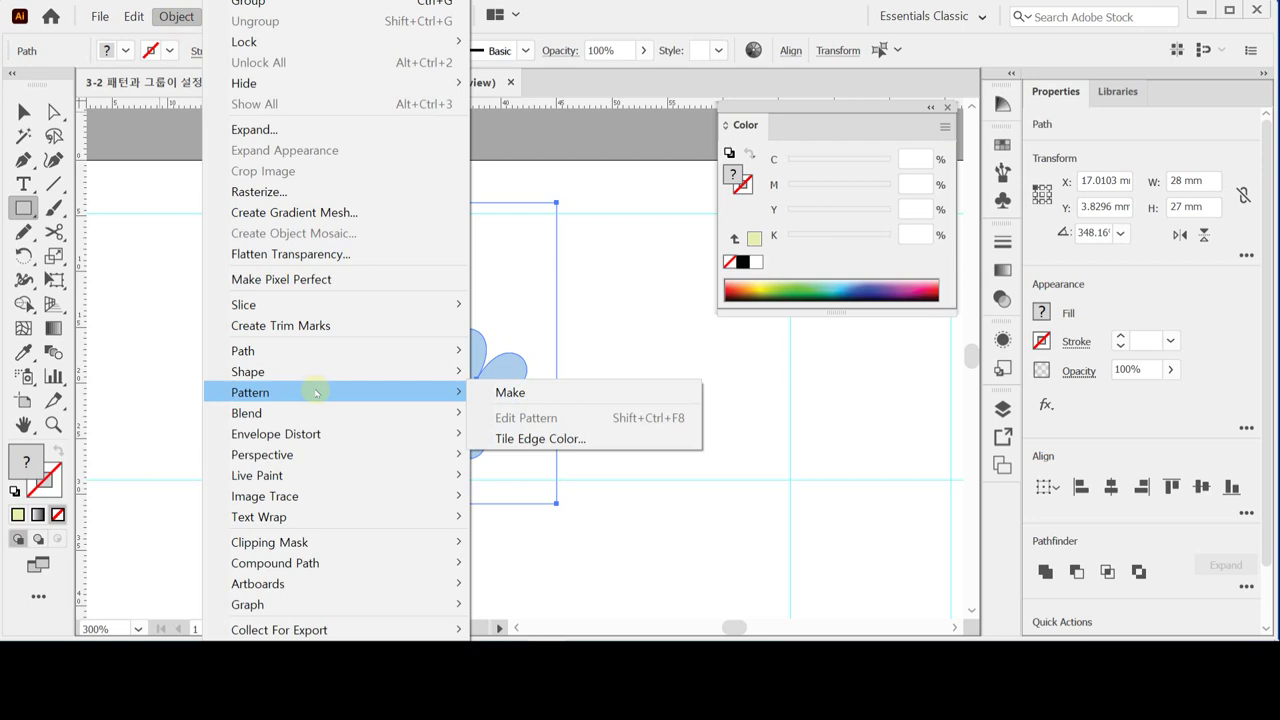
click(510, 392)
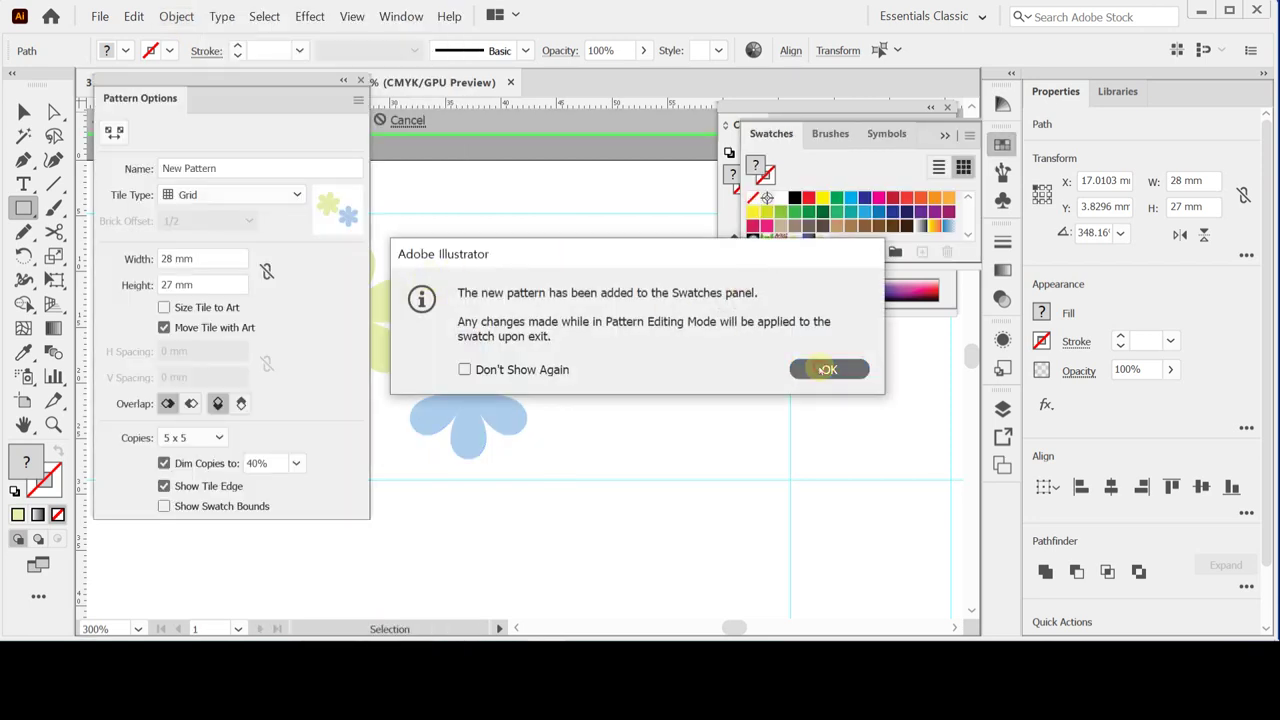
click(801, 369)
- Name the new pattern 꽃 and close its options after previewing the repeating tiles
click(250, 169)
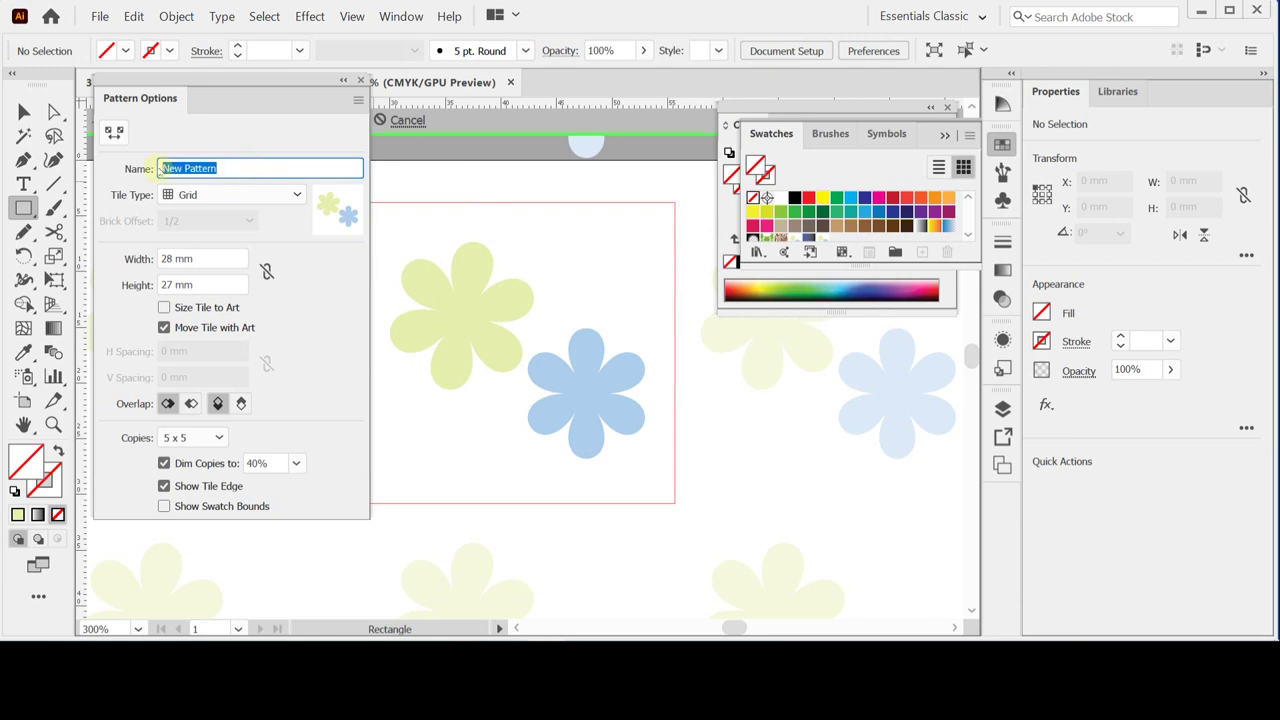
text(R)
key(BackSpace)
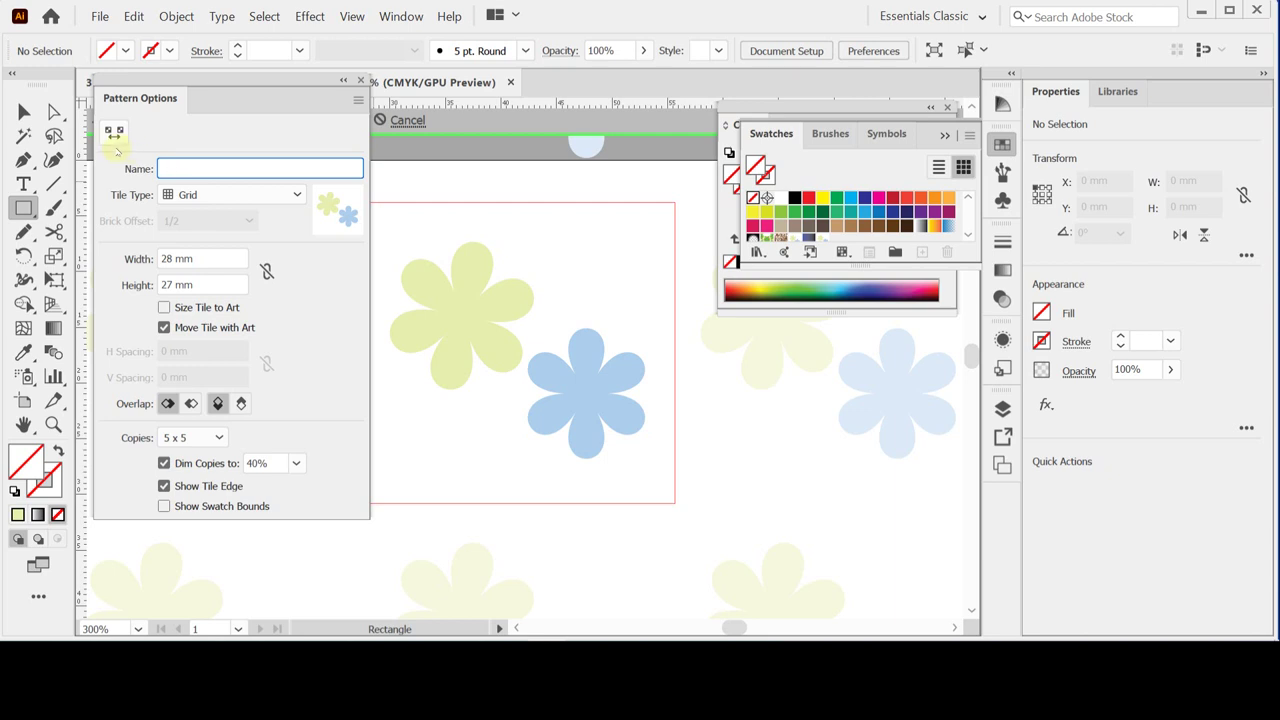
text(T)
key(space)
click(108, 150)
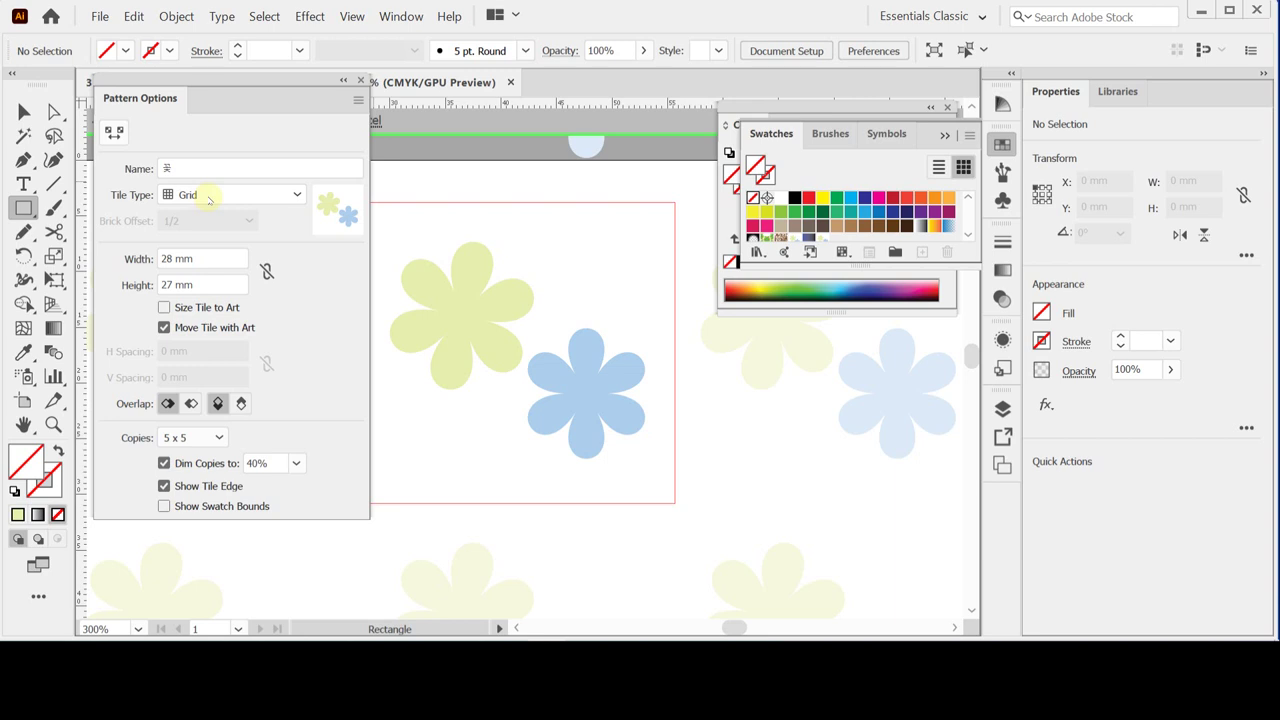
key(ctrl+minus)
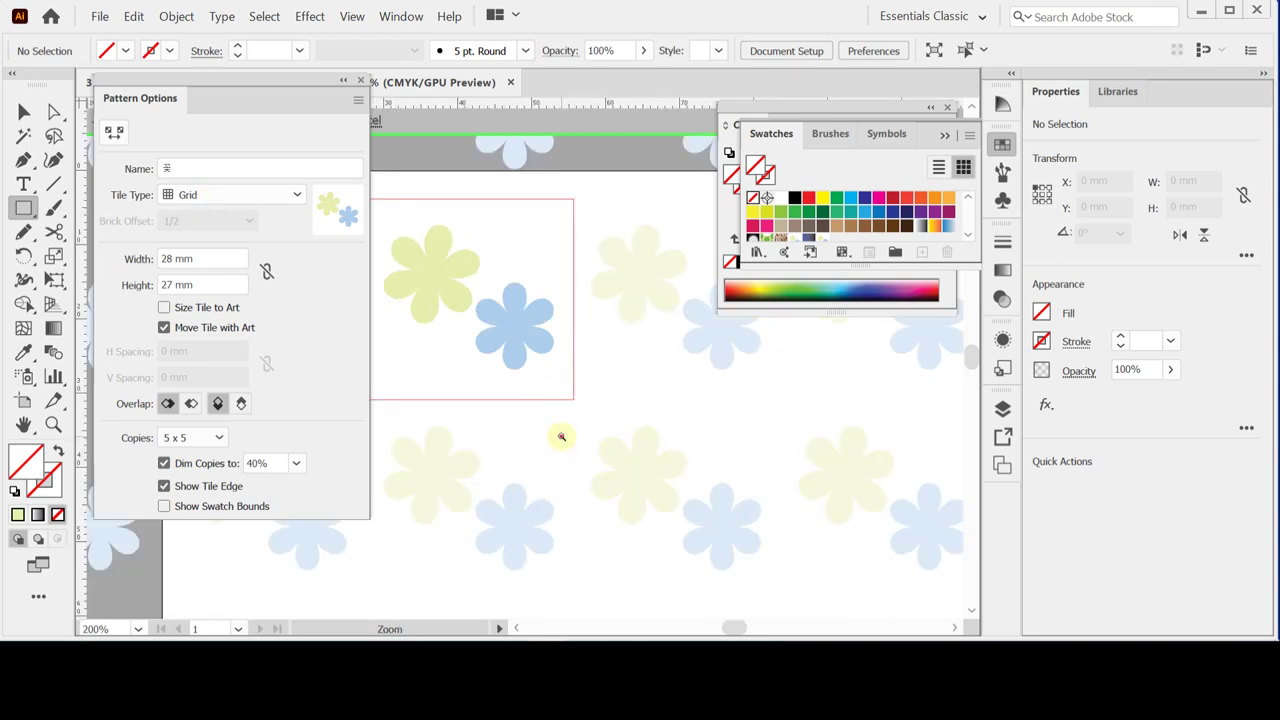
key(ctrl+minus)
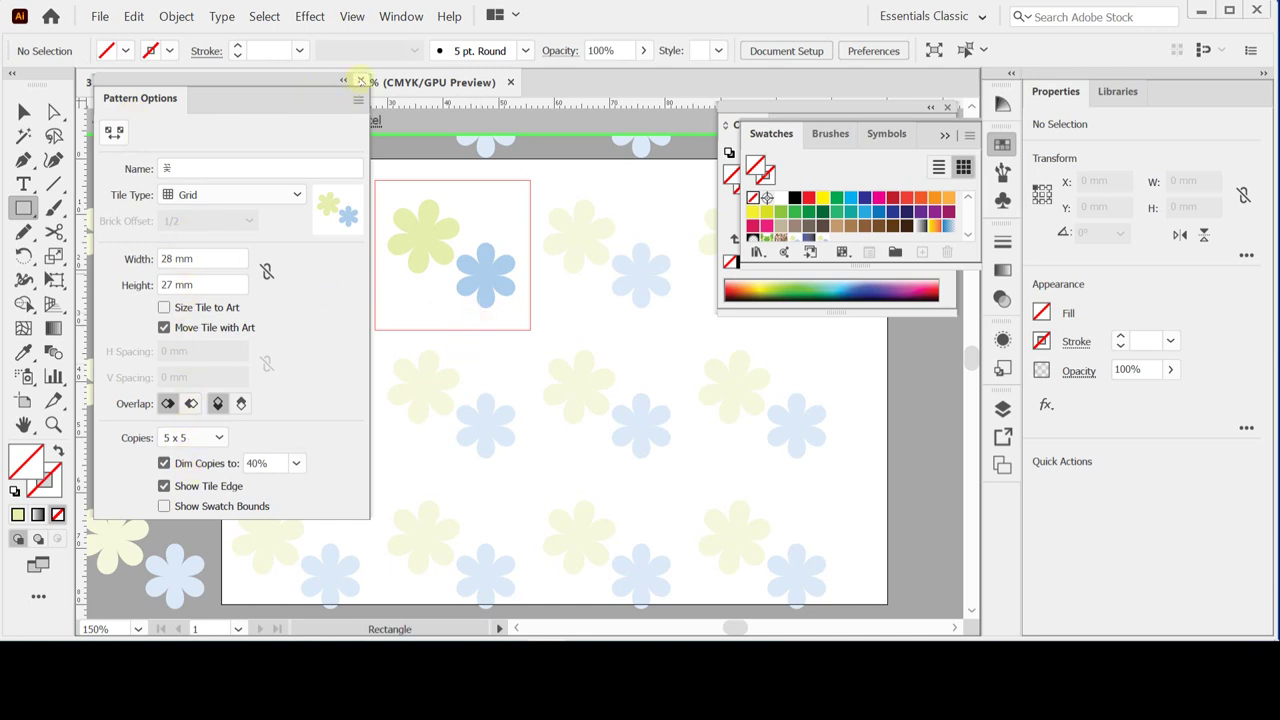
click(361, 80)
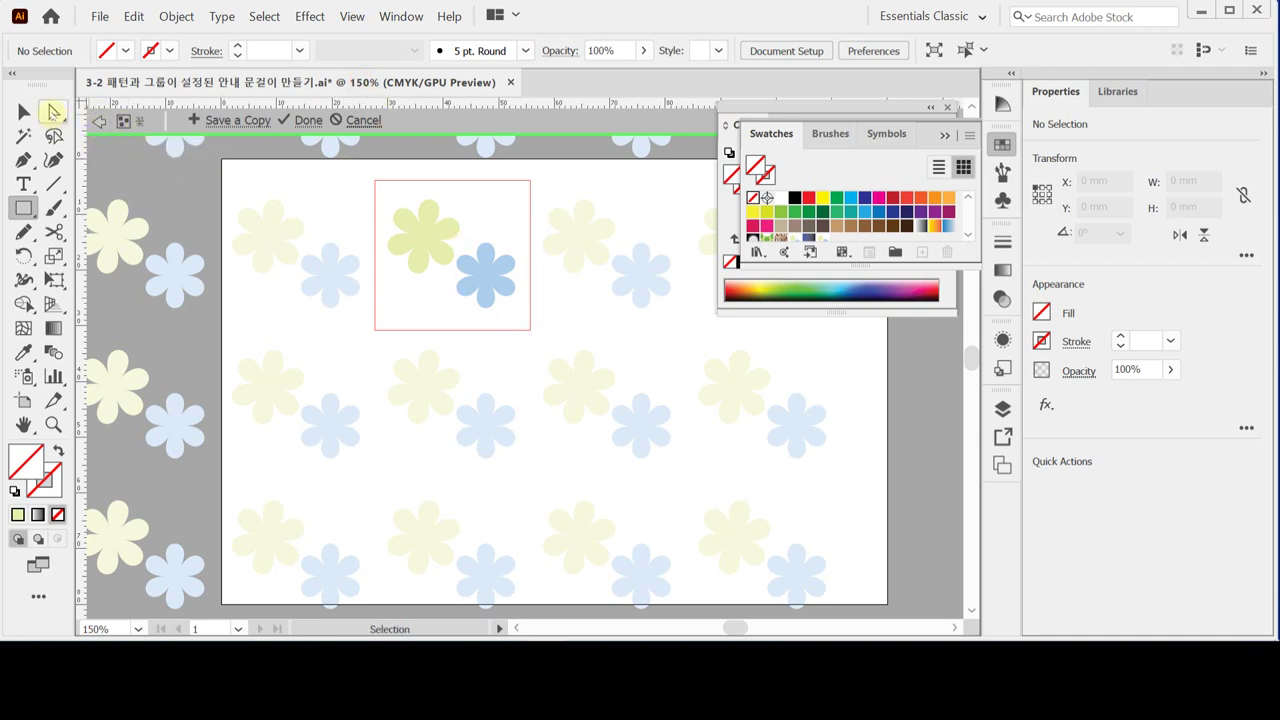
- Try filling the blue flower in the pattern tile with the red swatch, and undo the colour change
click(54, 111)
click(405, 235)
click(492, 278)
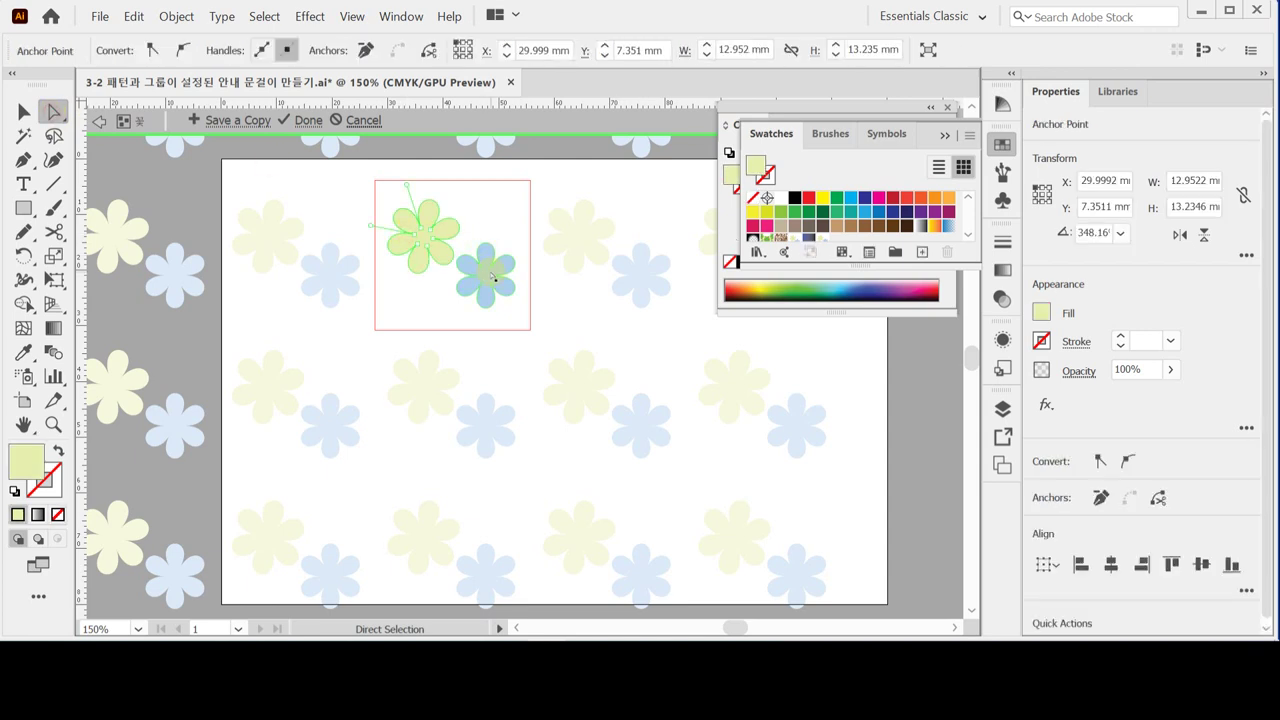
click(492, 278)
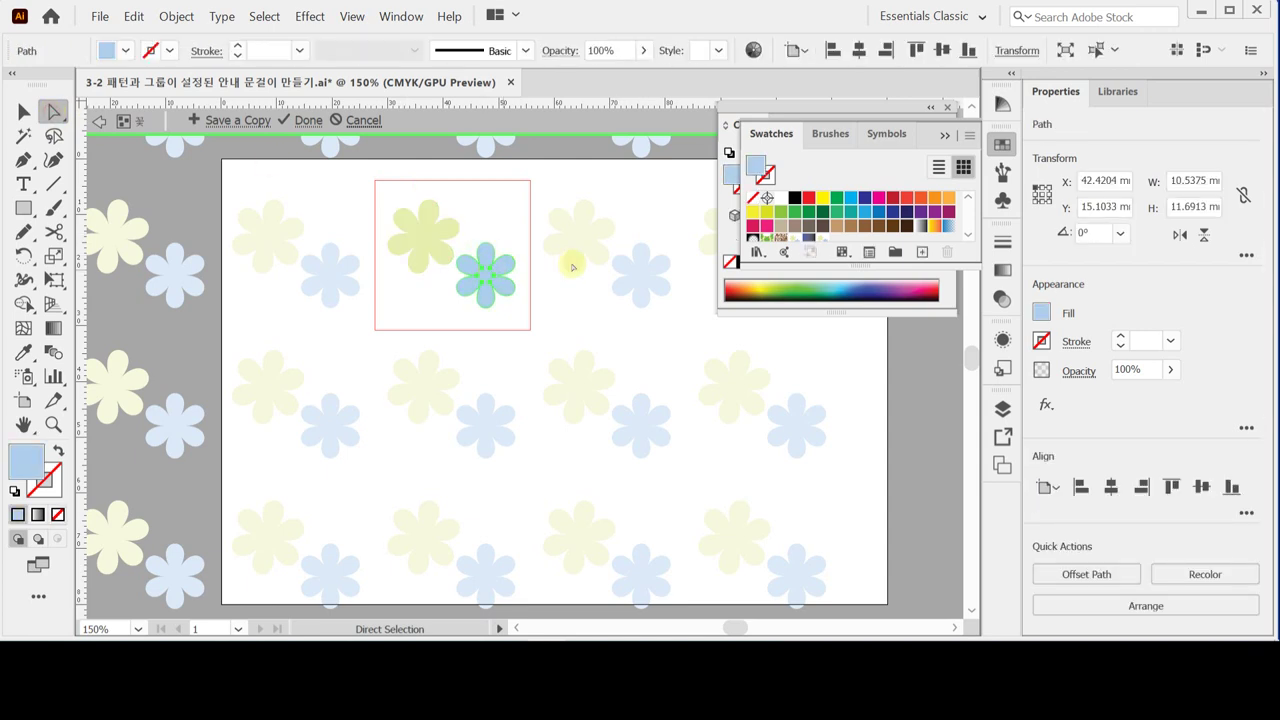
click(808, 197)
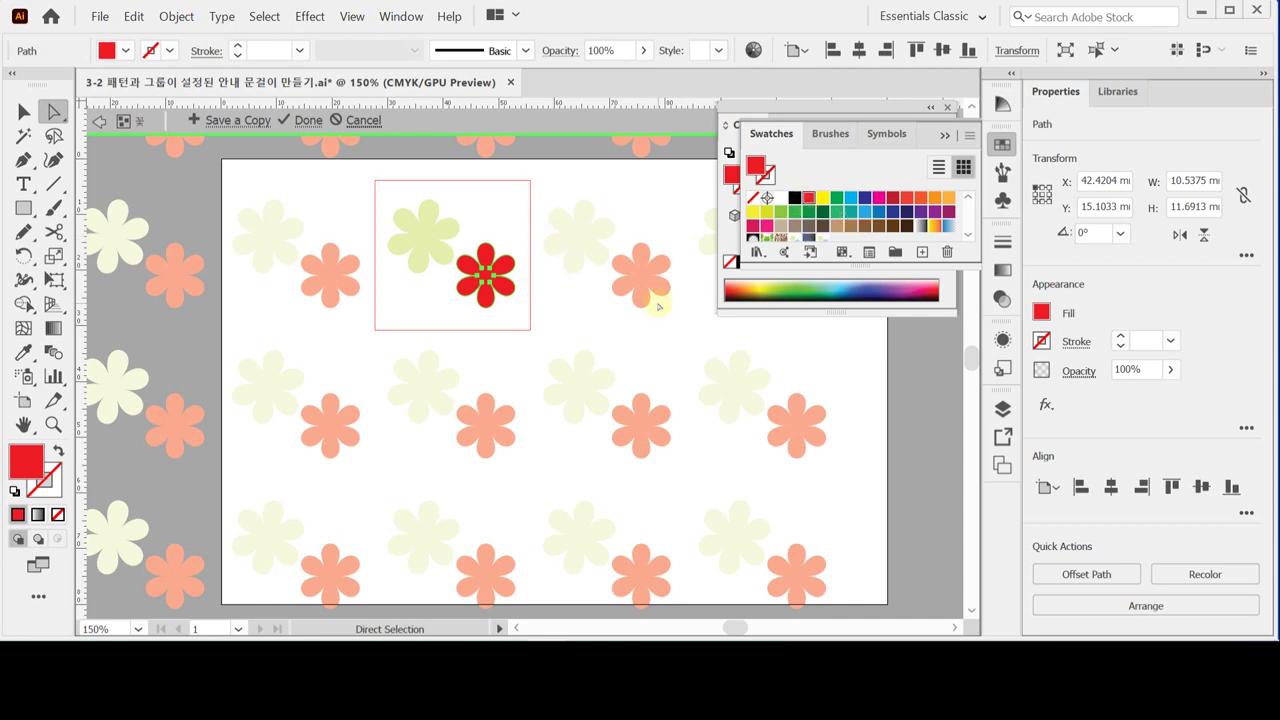
key(ctrl+z)
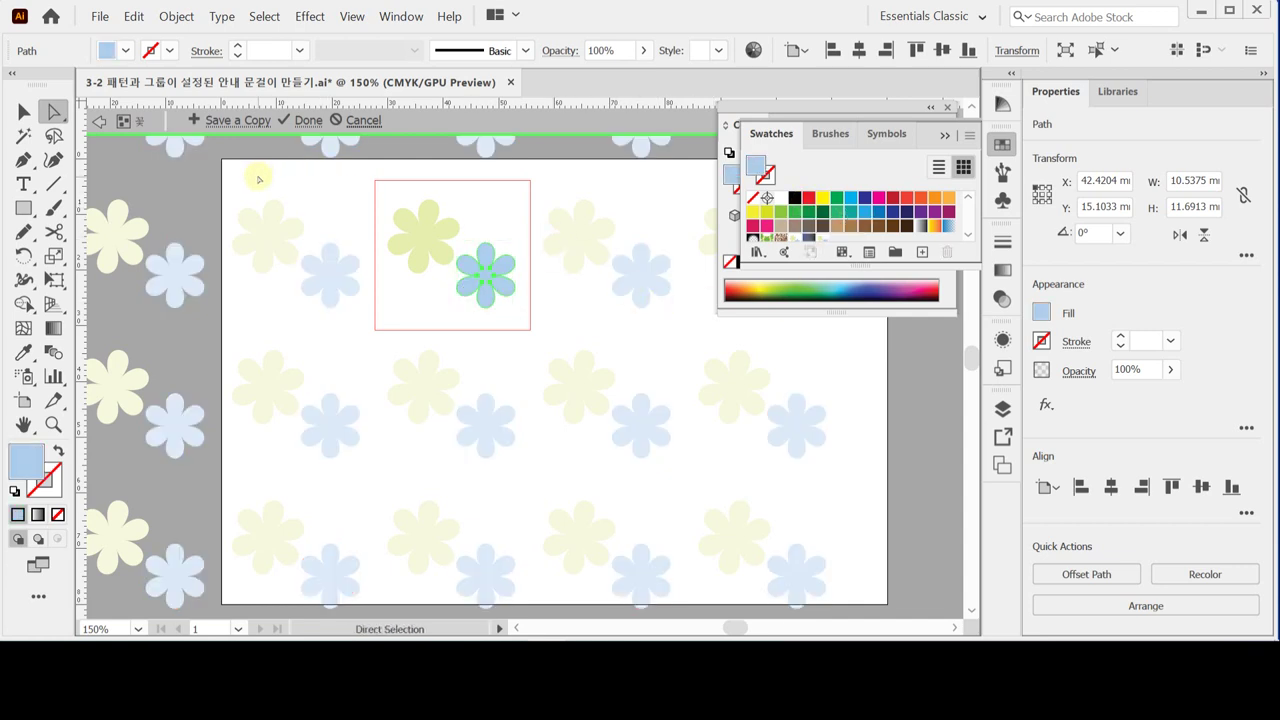
- Exit pattern editing, enlarge the Swatches panel to check for the flower pattern swatch, and collapse the panel
key(Escape)
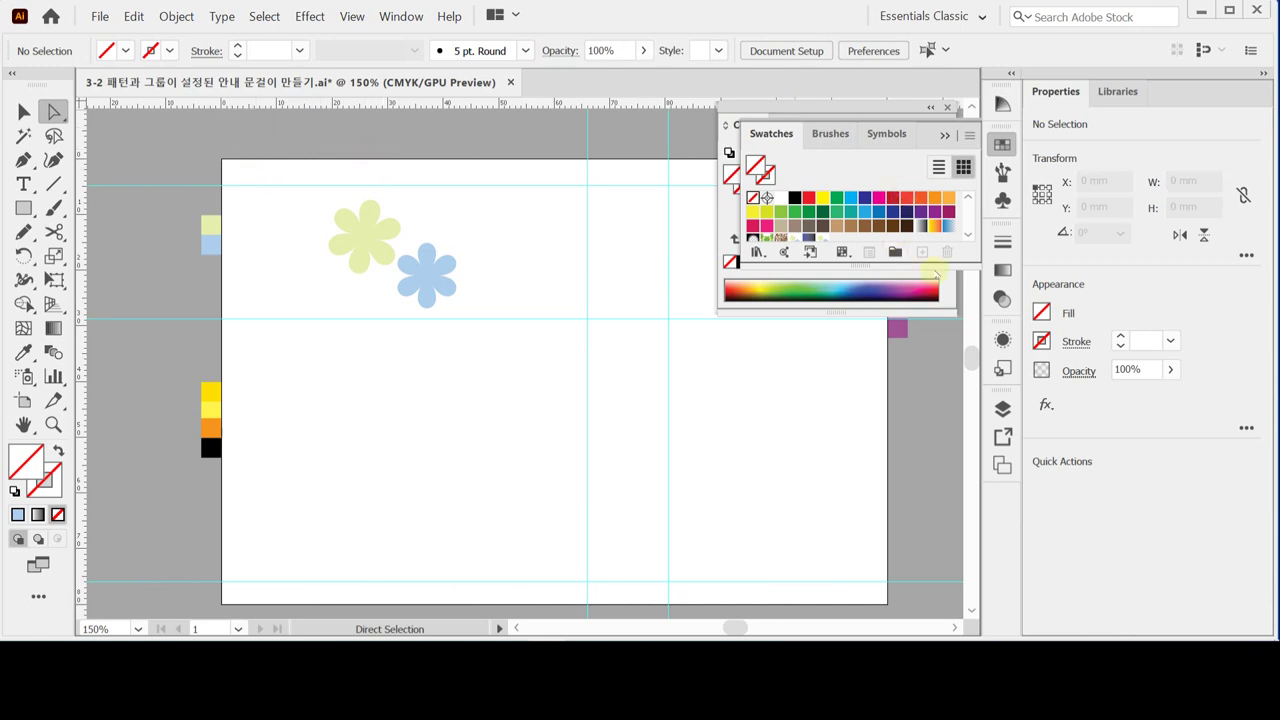
drag(932, 265, 932, 288)
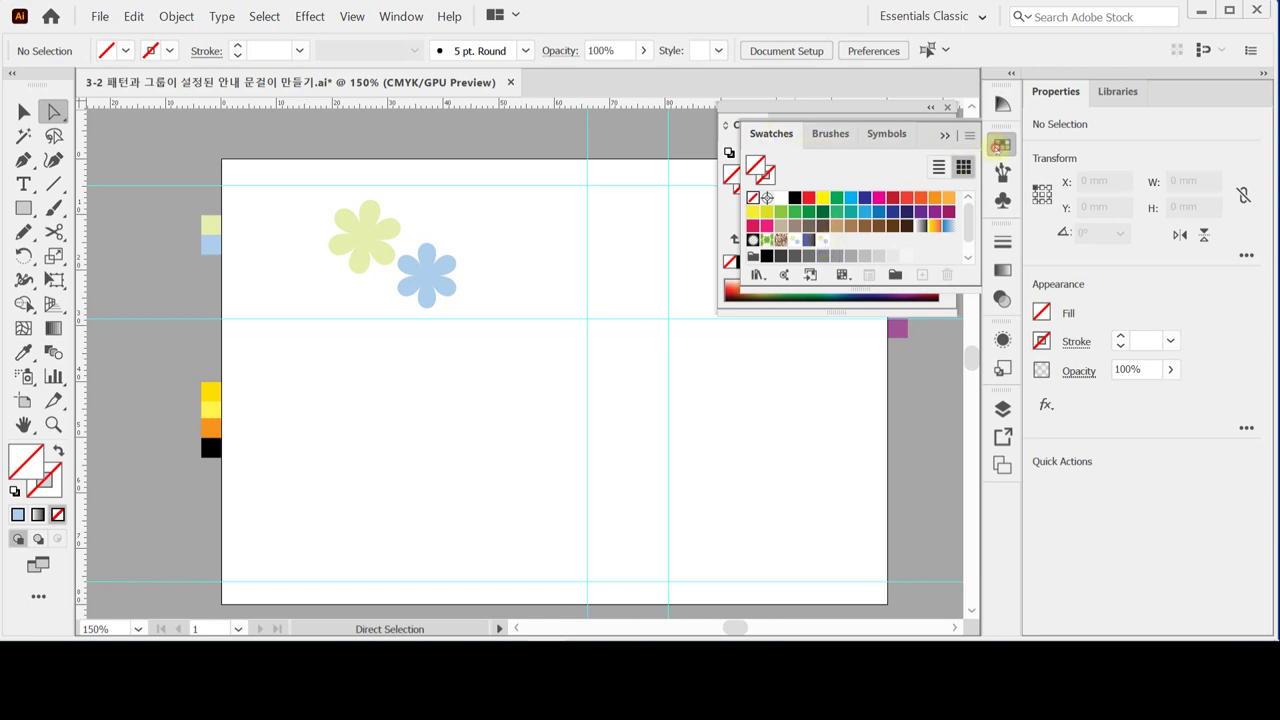
click(998, 146)
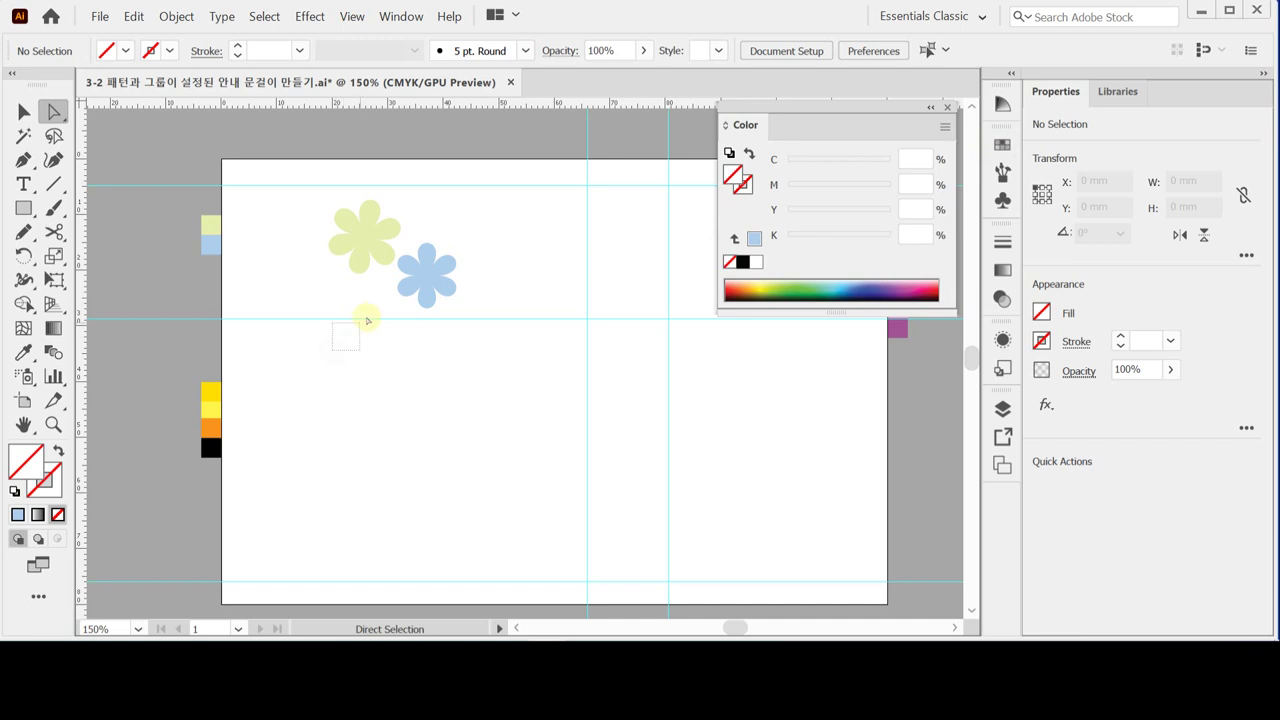
- Select the unfilled rectangle around the two flowers on the artboard and delete it
click(367, 320)
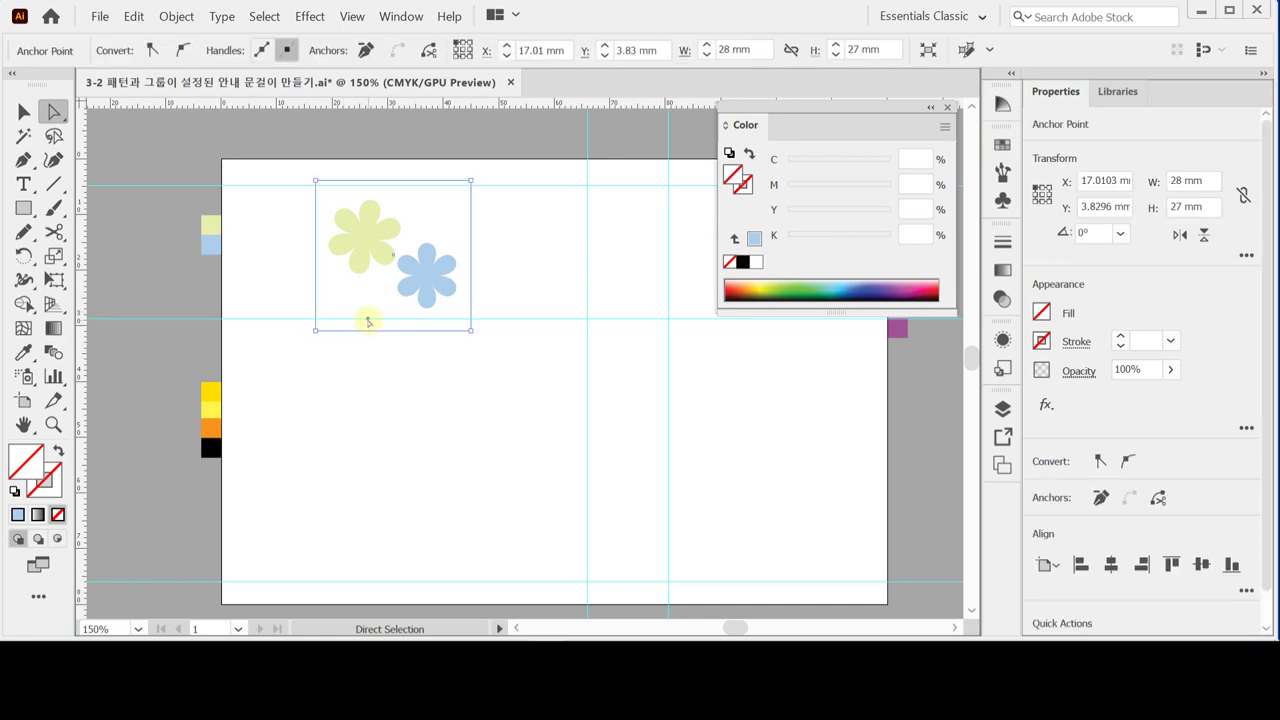
click(394, 363)
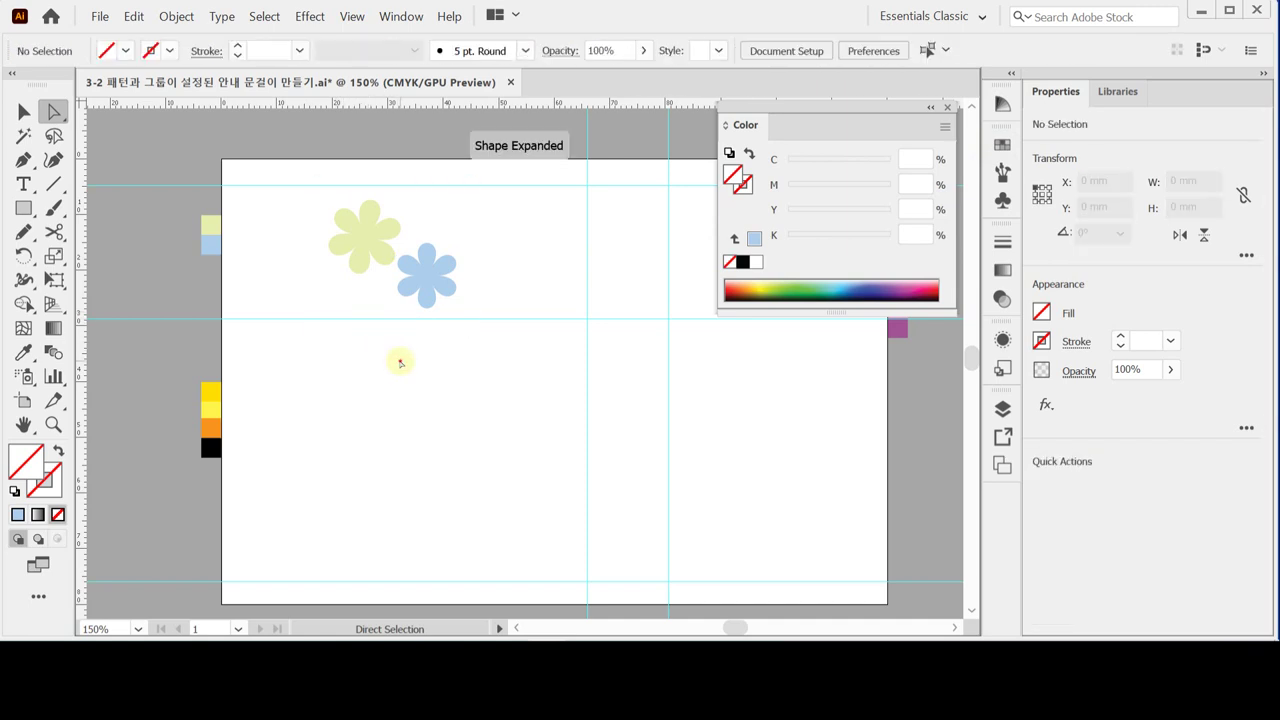
key(ctrl)
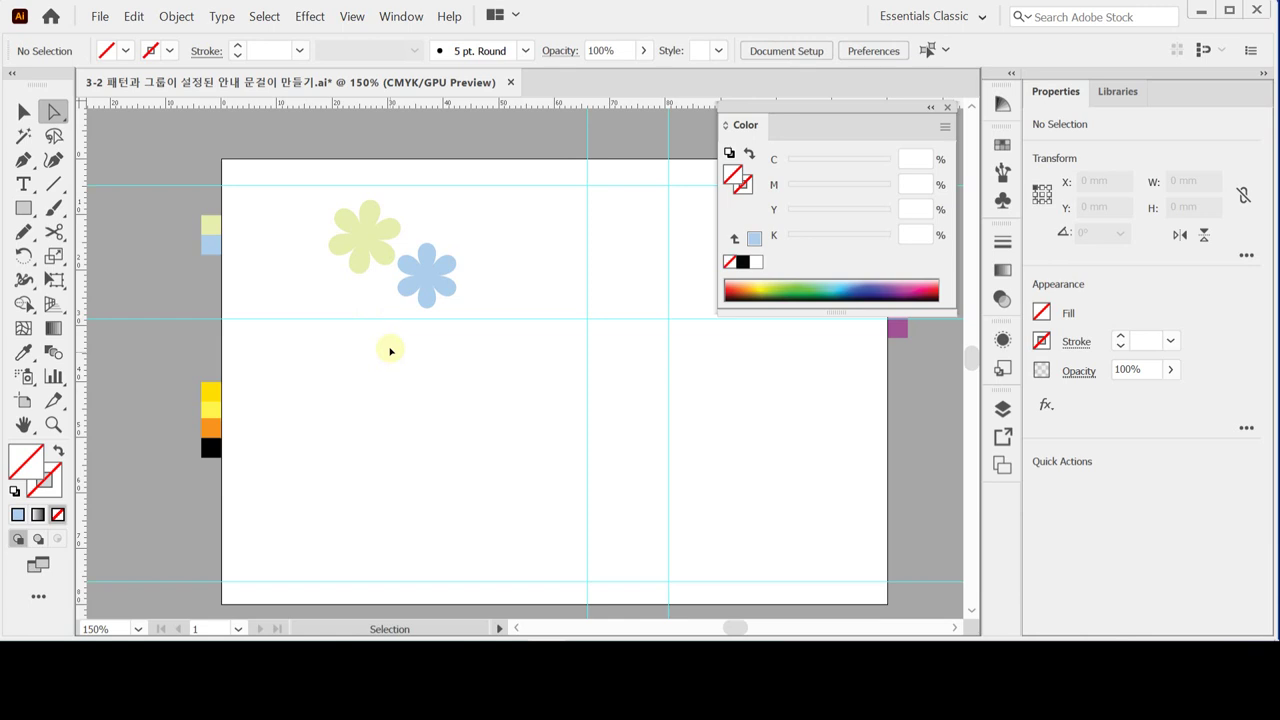
- Save the document and set the fill to the yellow of the sample square beside the artboard (M 10, Y 100)
key(ctrl+s)
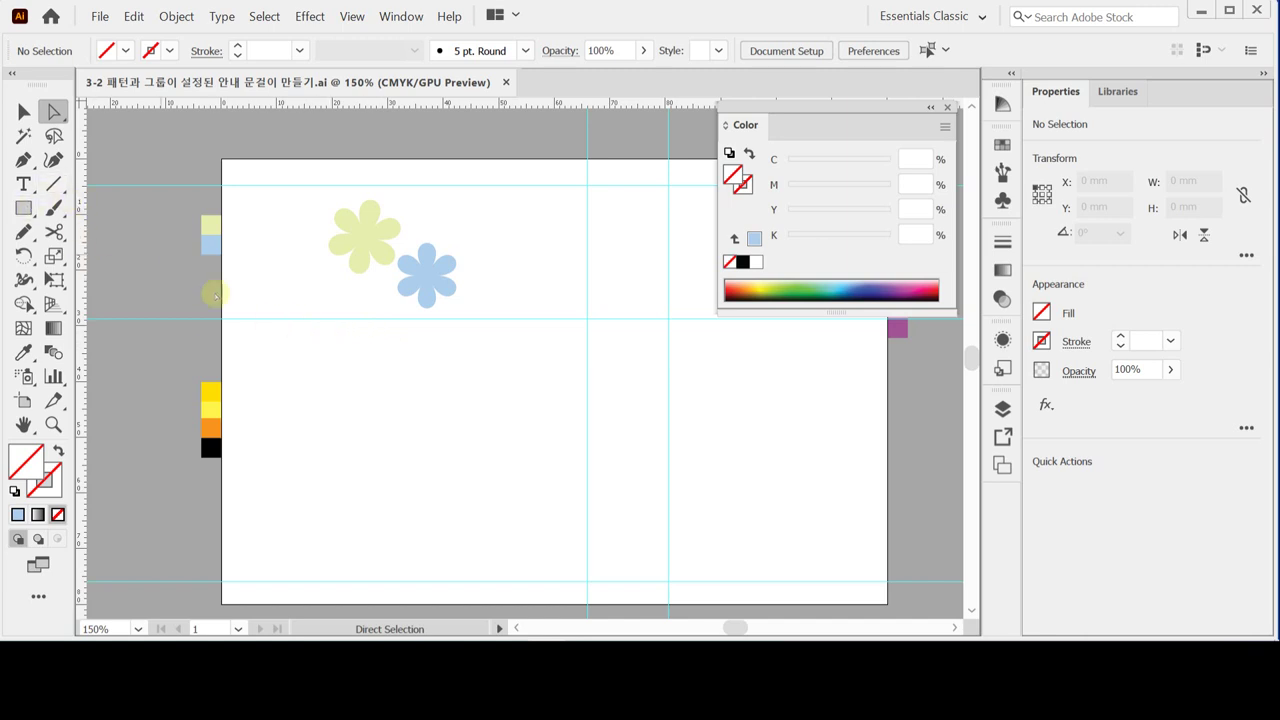
click(222, 392)
click(286, 386)
click(50, 208)
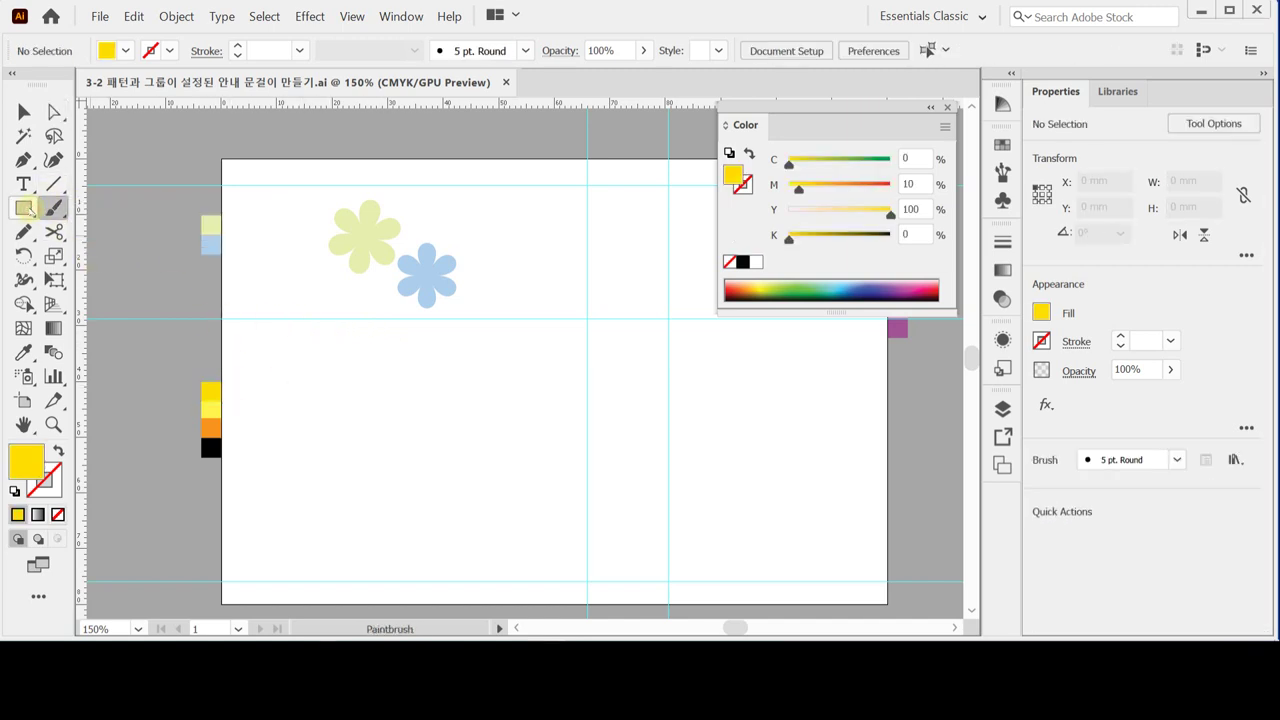
- Draw a yellow circle 9 mm wide and 9 mm high below the two flowers with the Ellipse tool
drag(24, 208, 100, 254)
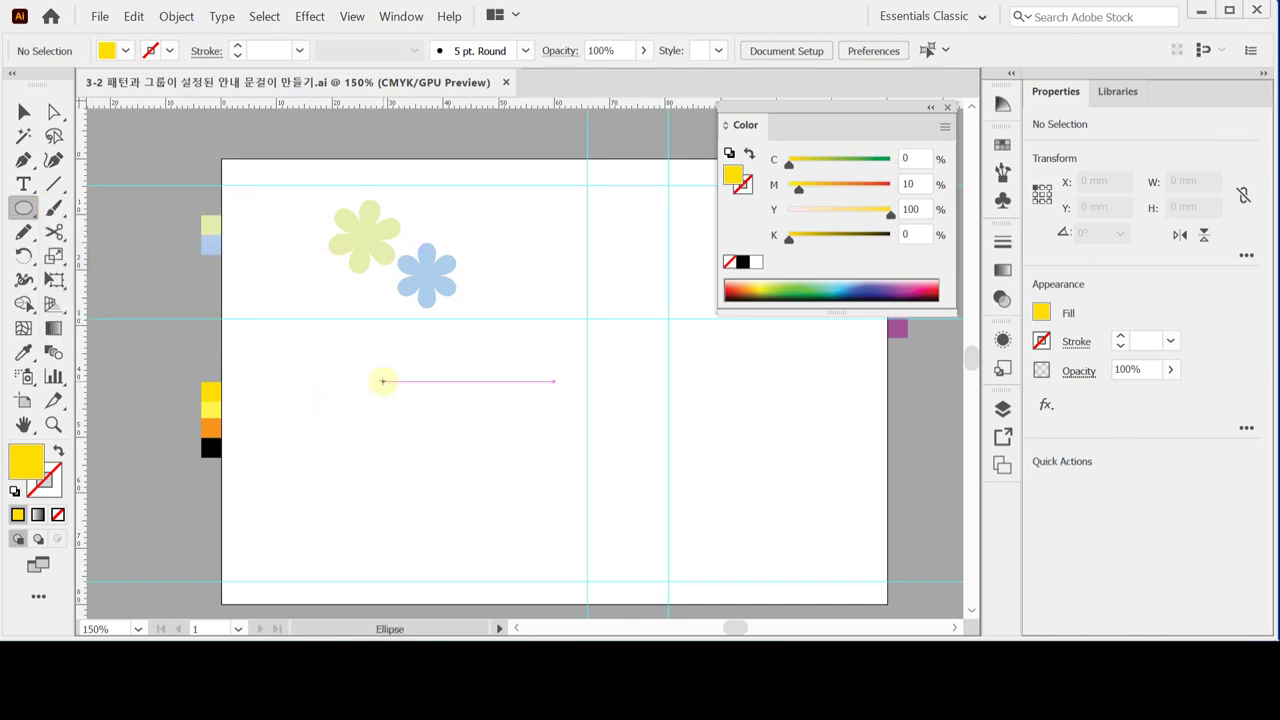
click(388, 384)
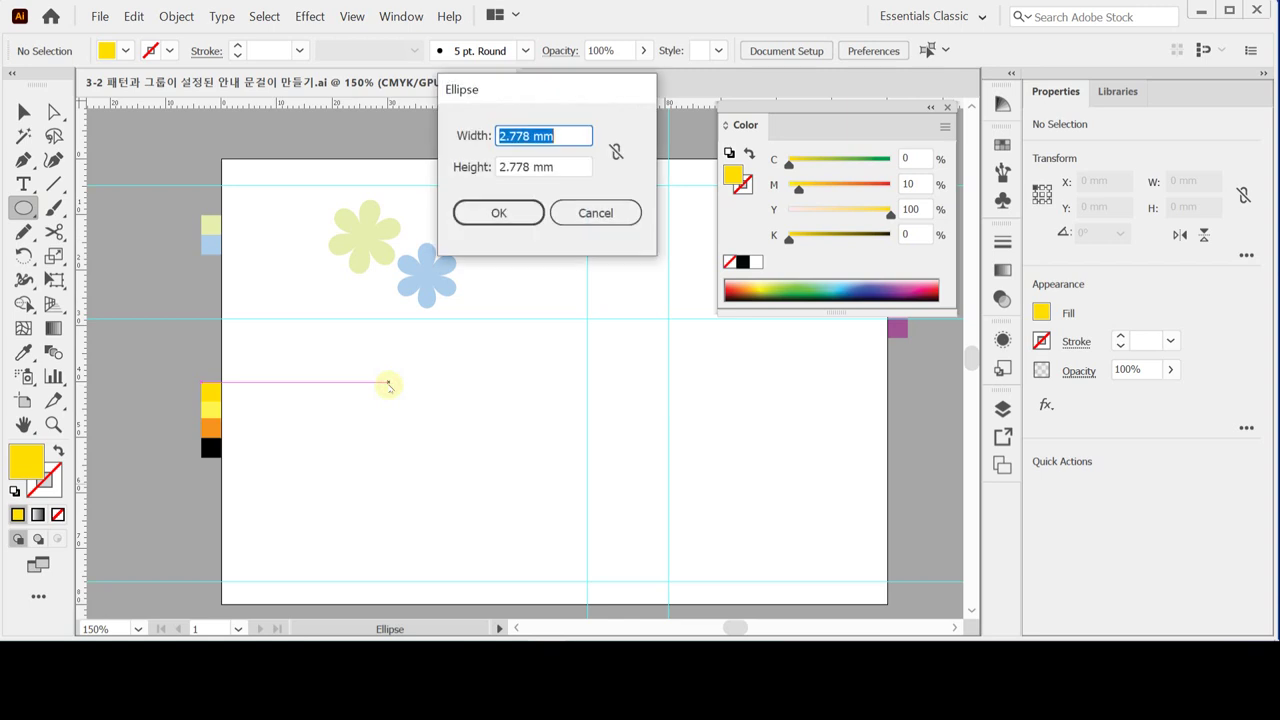
text(9)
key(Tab)
text(9)
click(489, 212)
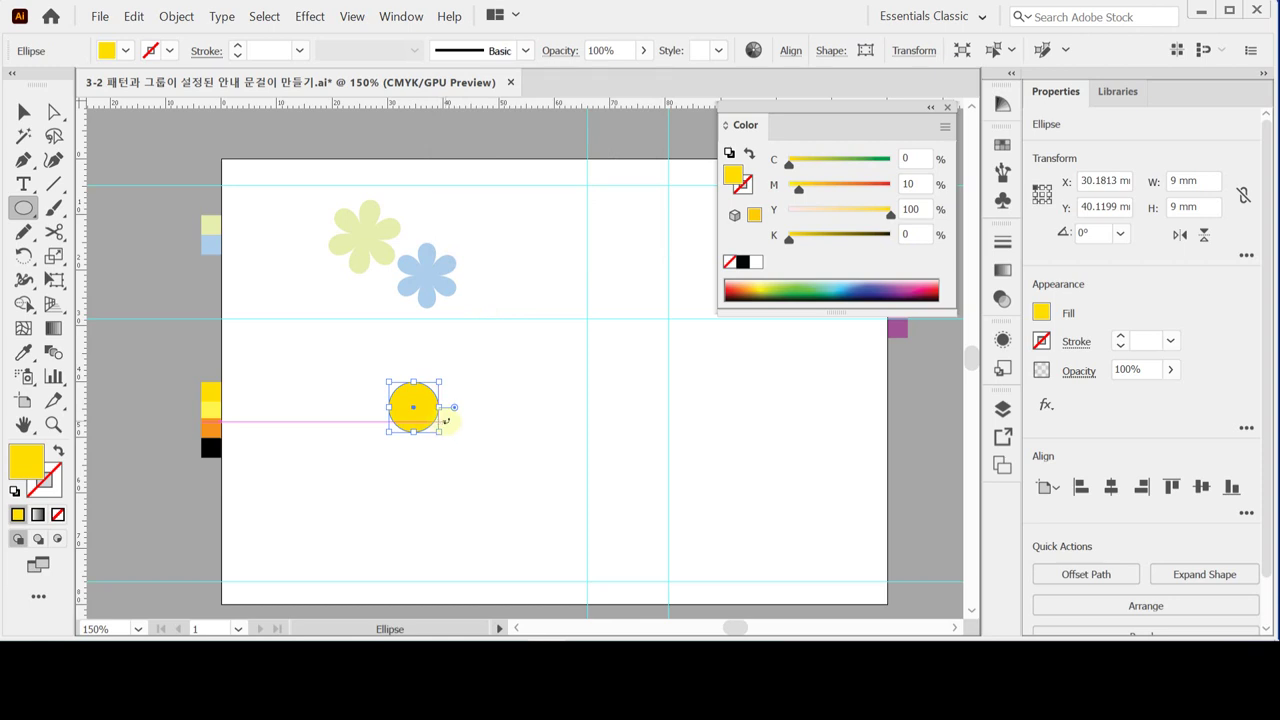
- Move the yellow circle slightly down and to the left, and deselect it
key(ctrl)
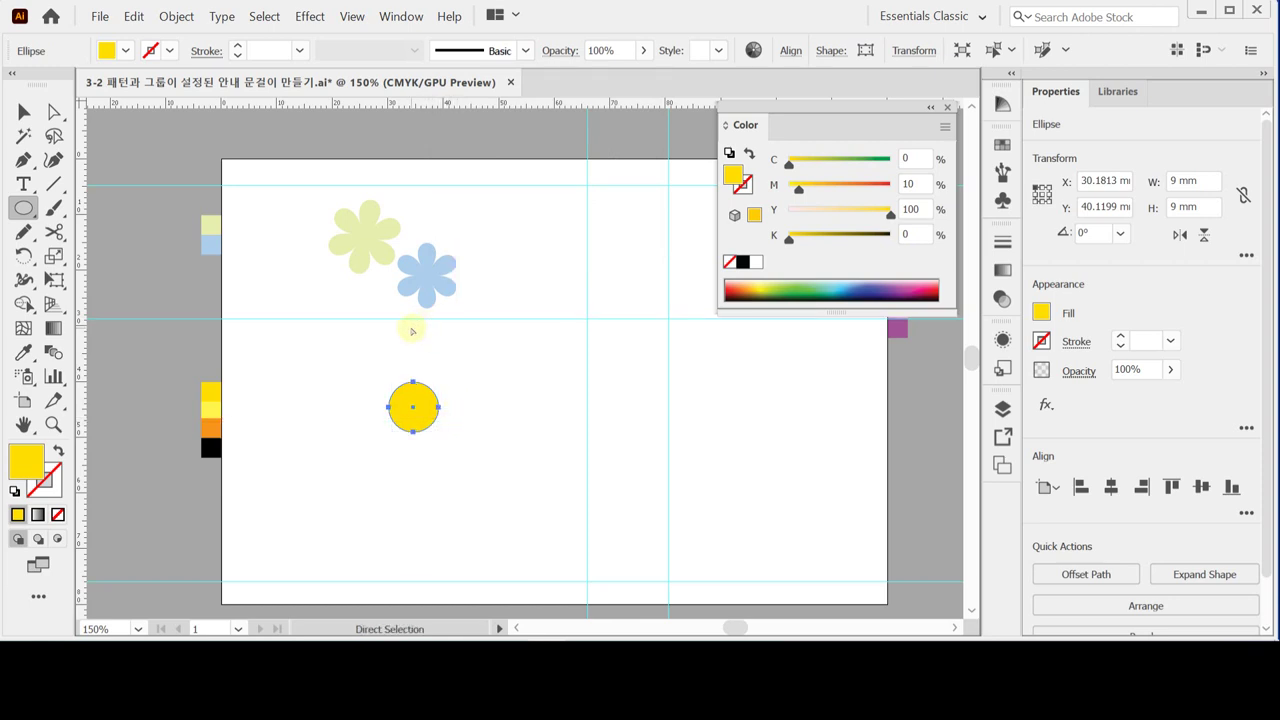
drag(418, 420, 420, 371)
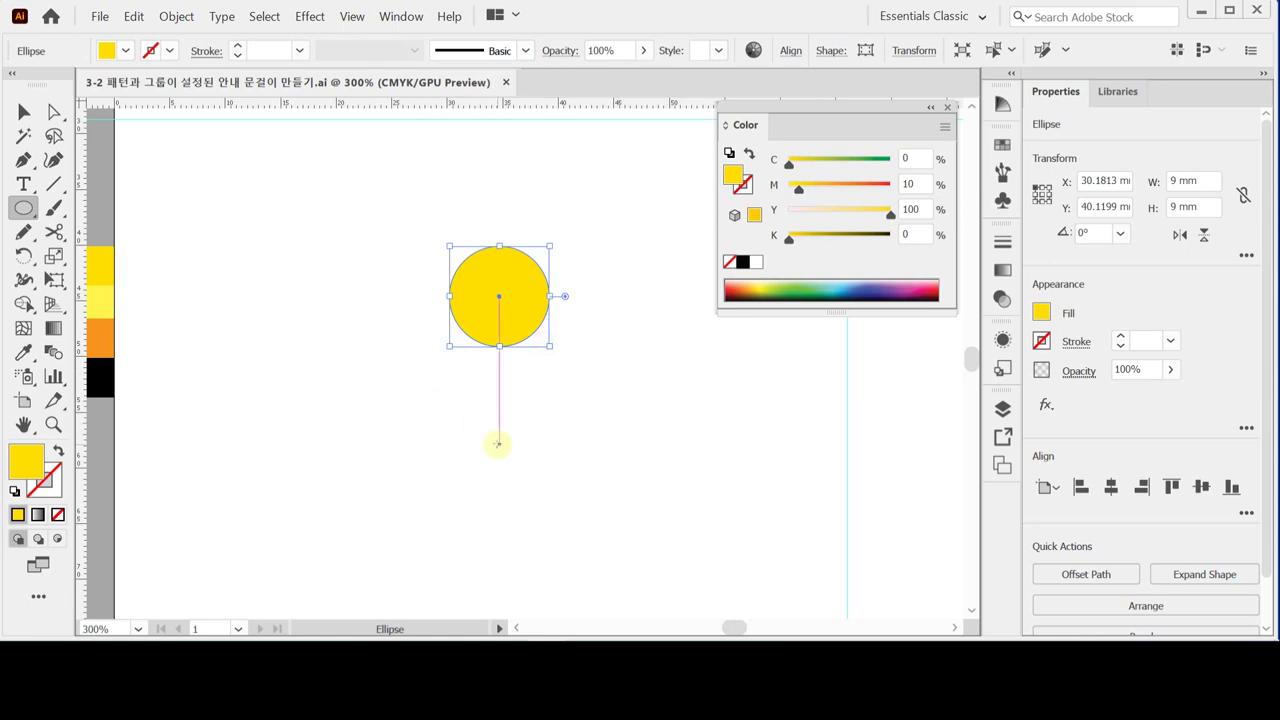
drag(518, 322, 489, 335)
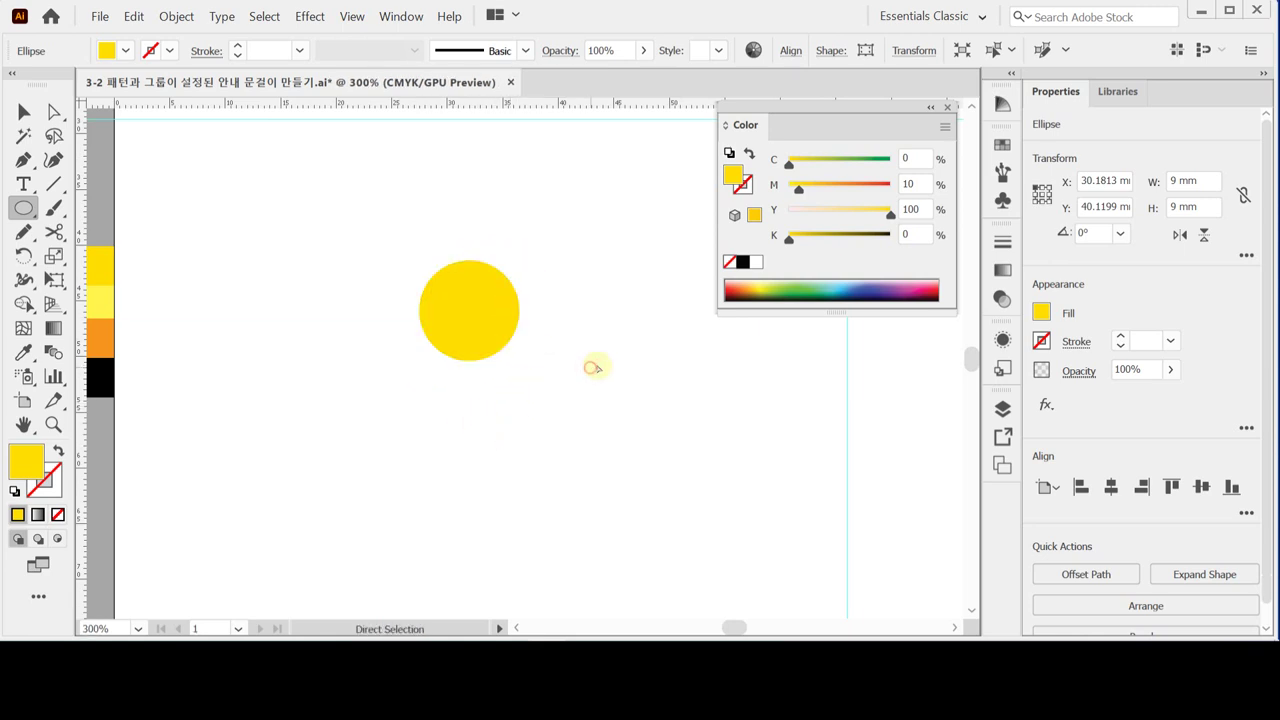
click(589, 366)
- Show the hidden lower Layer 1 and display its artwork as outlines for tracing
click(1003, 408)
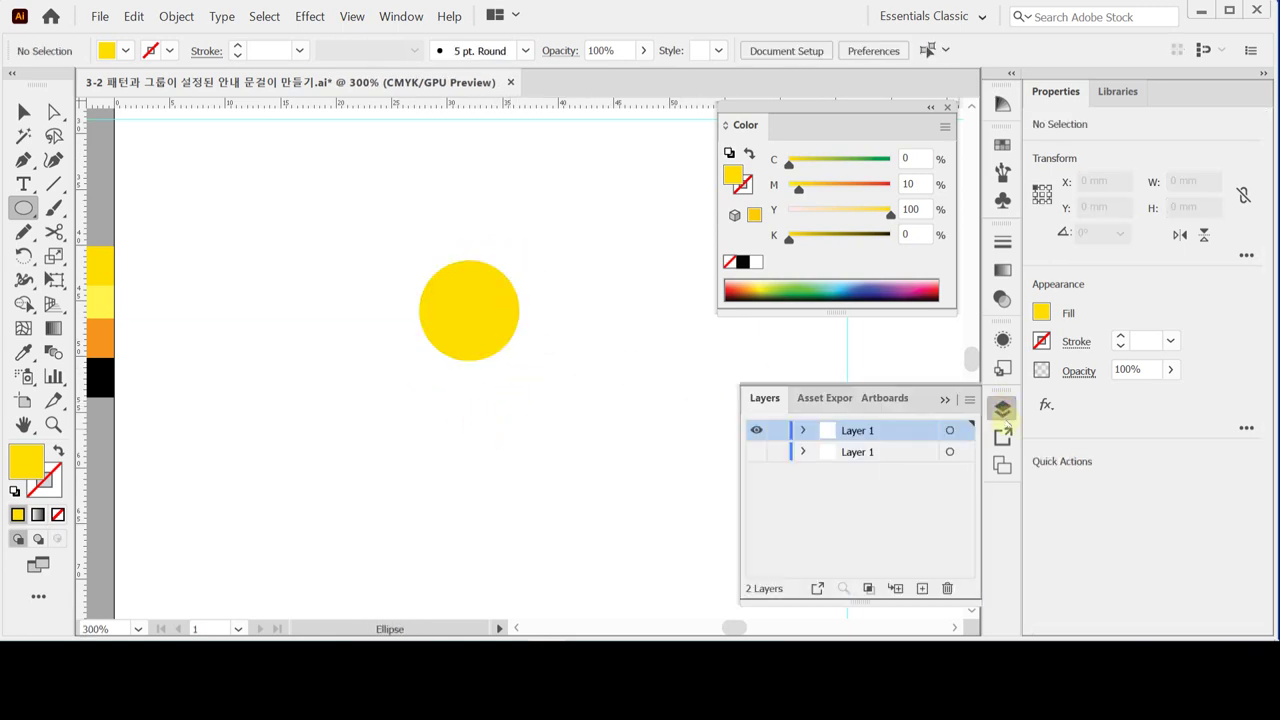
click(758, 453)
ctrl+click(757, 452)
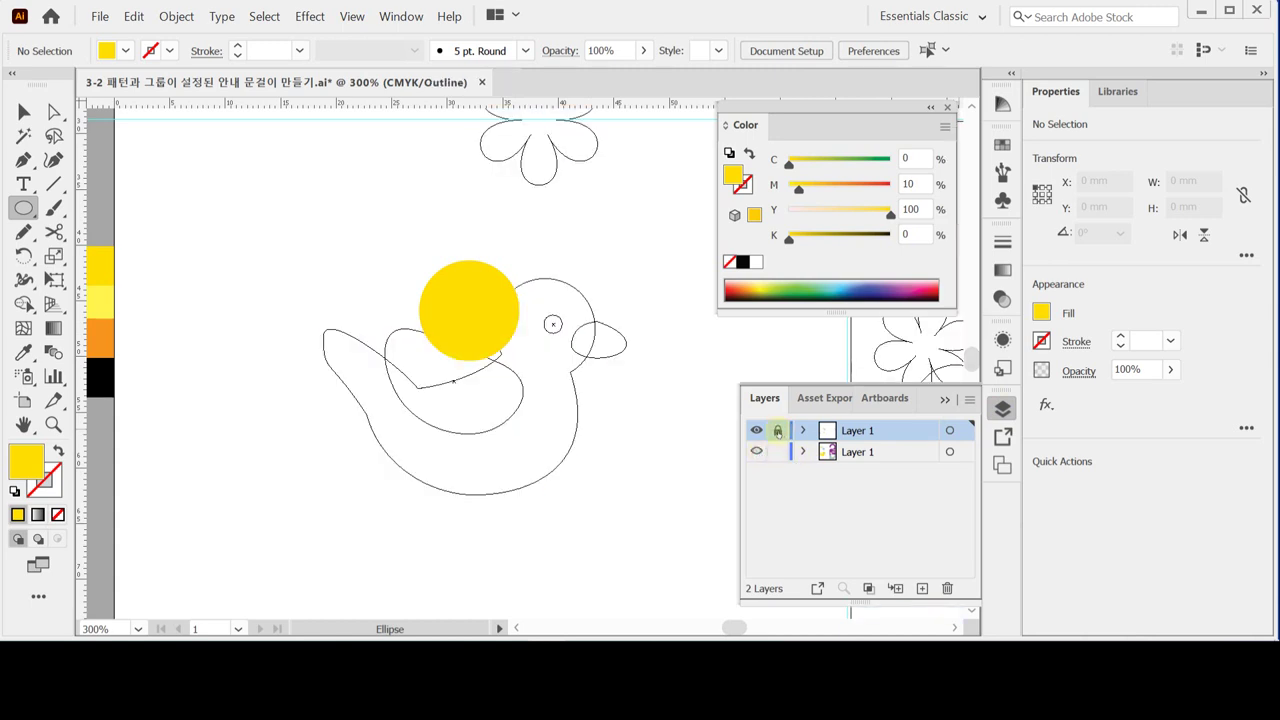
- Move the yellow circle exactly onto the outlined head of the bird and deselect it
drag(471, 306, 576, 312)
scroll(480, 366, up, 2)
drag(577, 360, 611, 340)
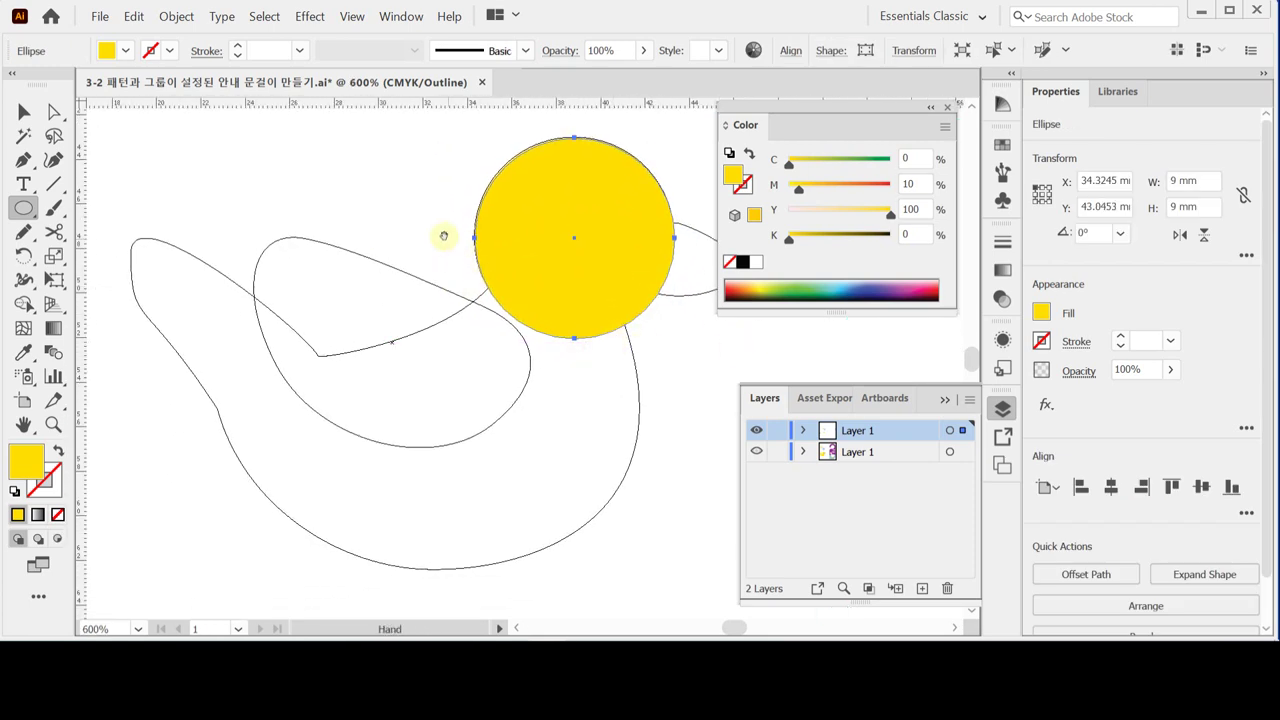
ctrl+click(120, 177)
- Start a Pen path inside the head circle and trace the bird's back down to the corner where the tail begins
key(p)
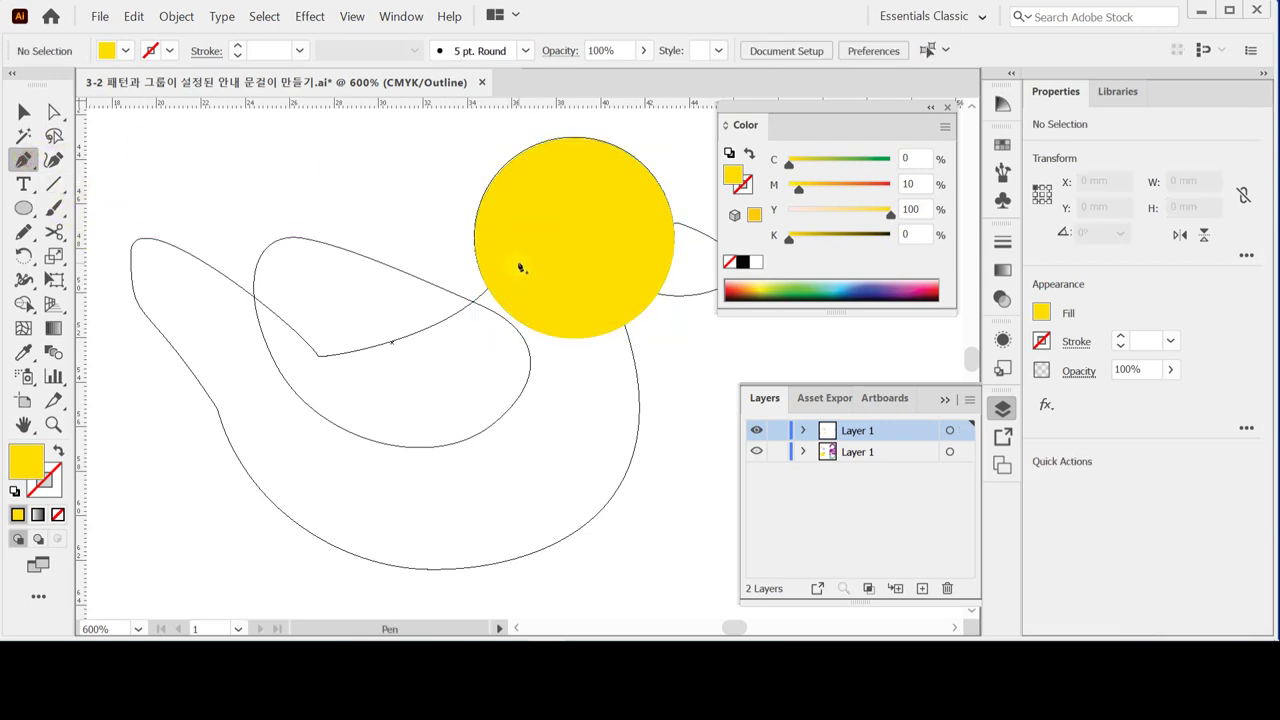
key(Caps_Lock)
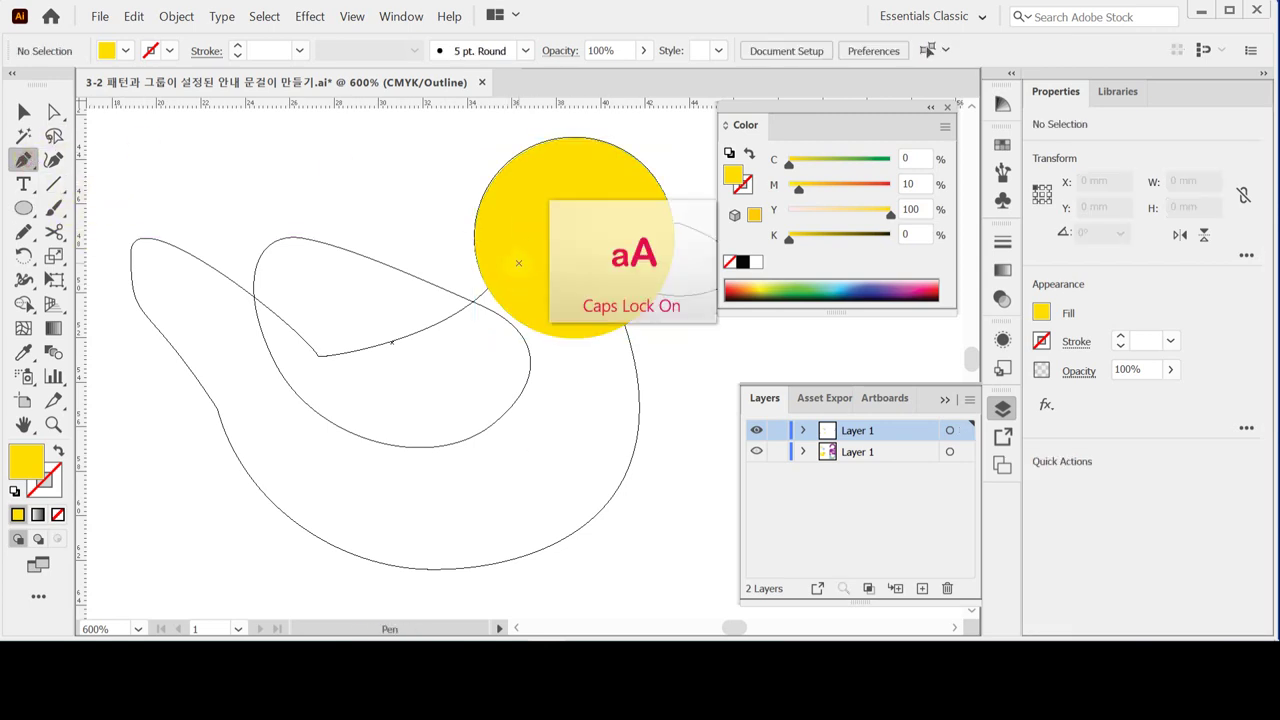
key(Caps_Lock)
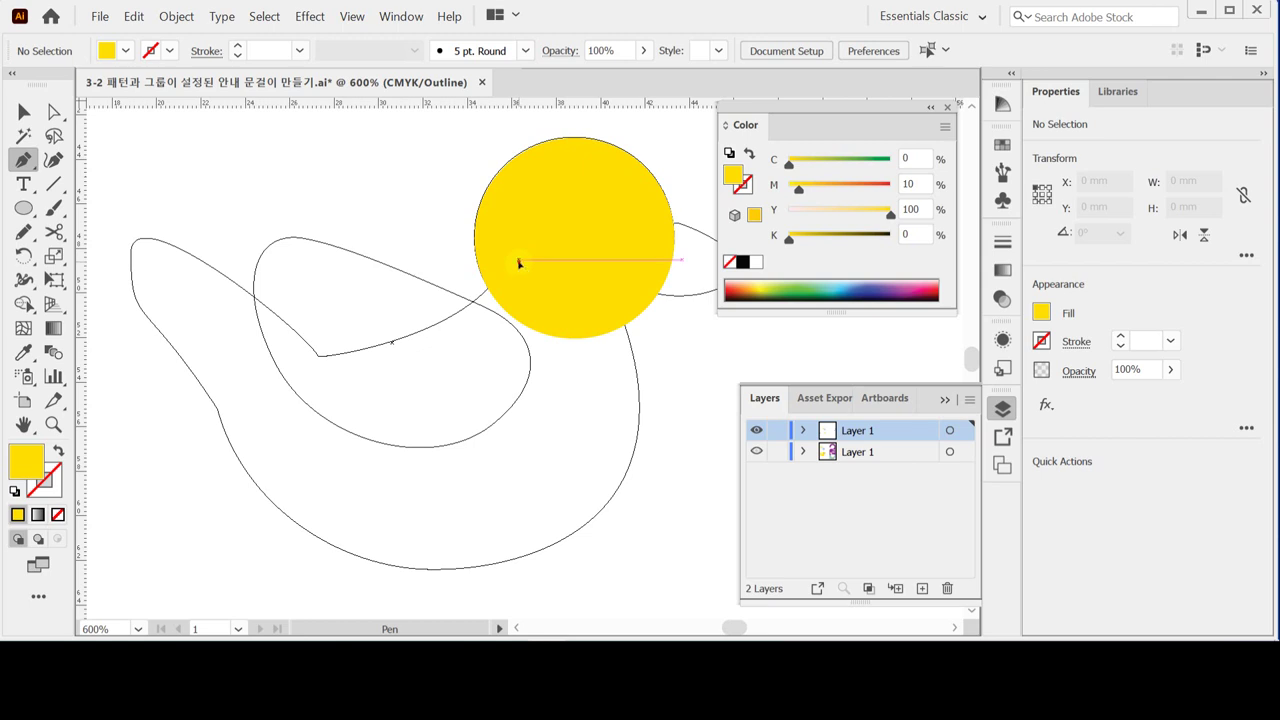
click(519, 261)
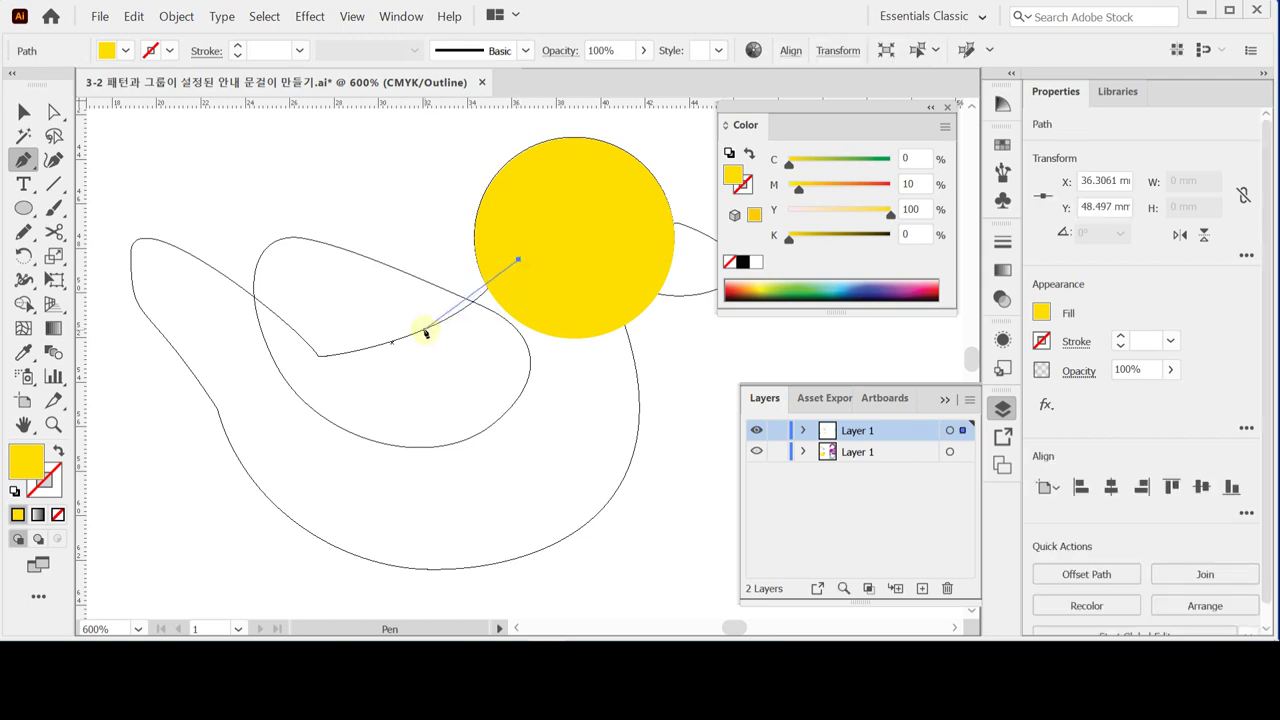
drag(424, 331, 376, 343)
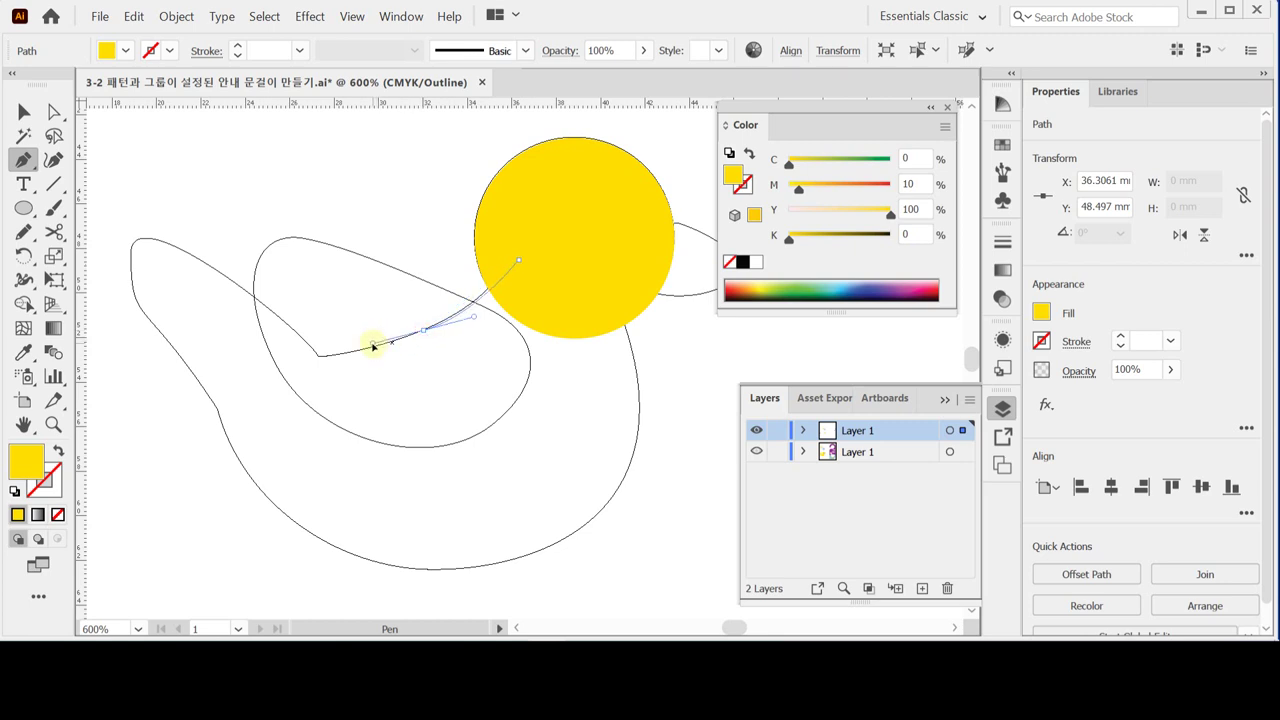
click(317, 355)
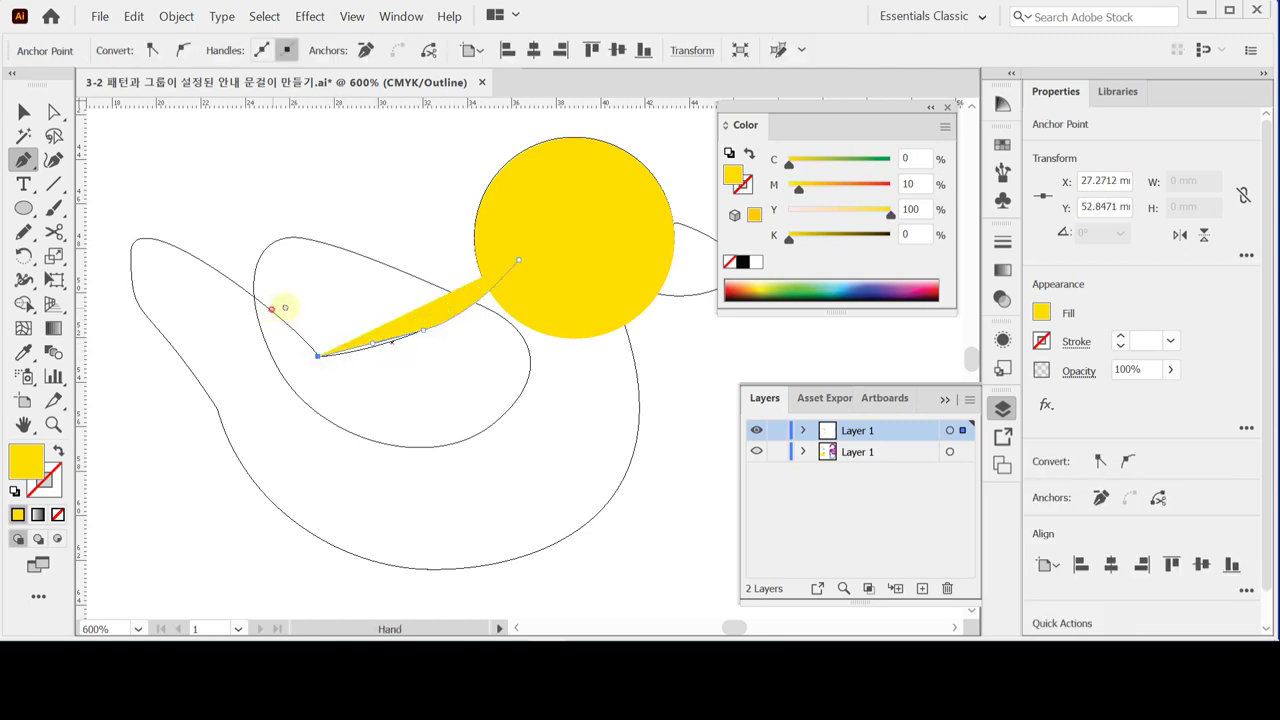
- Continue the path up the tail's upper edge and around its tip with curved anchor points
scroll(230, 256, left, 2)
drag(184, 231, 136, 233)
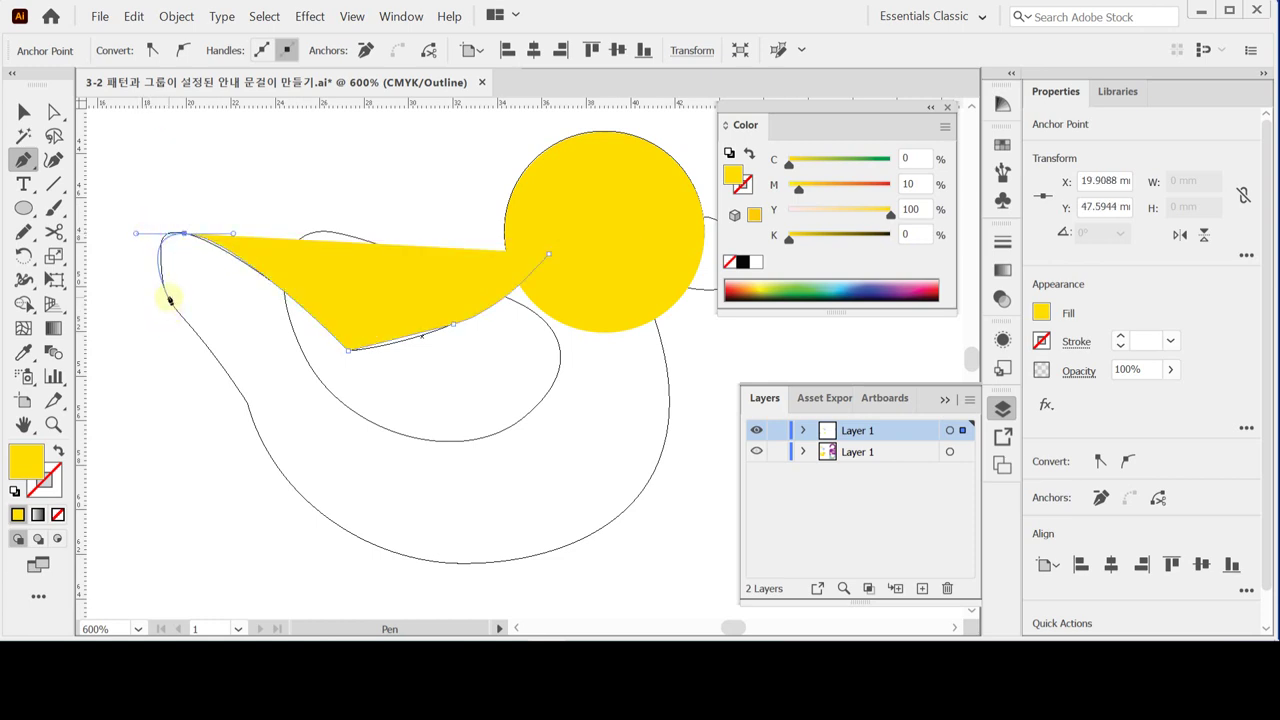
drag(175, 309, 186, 325)
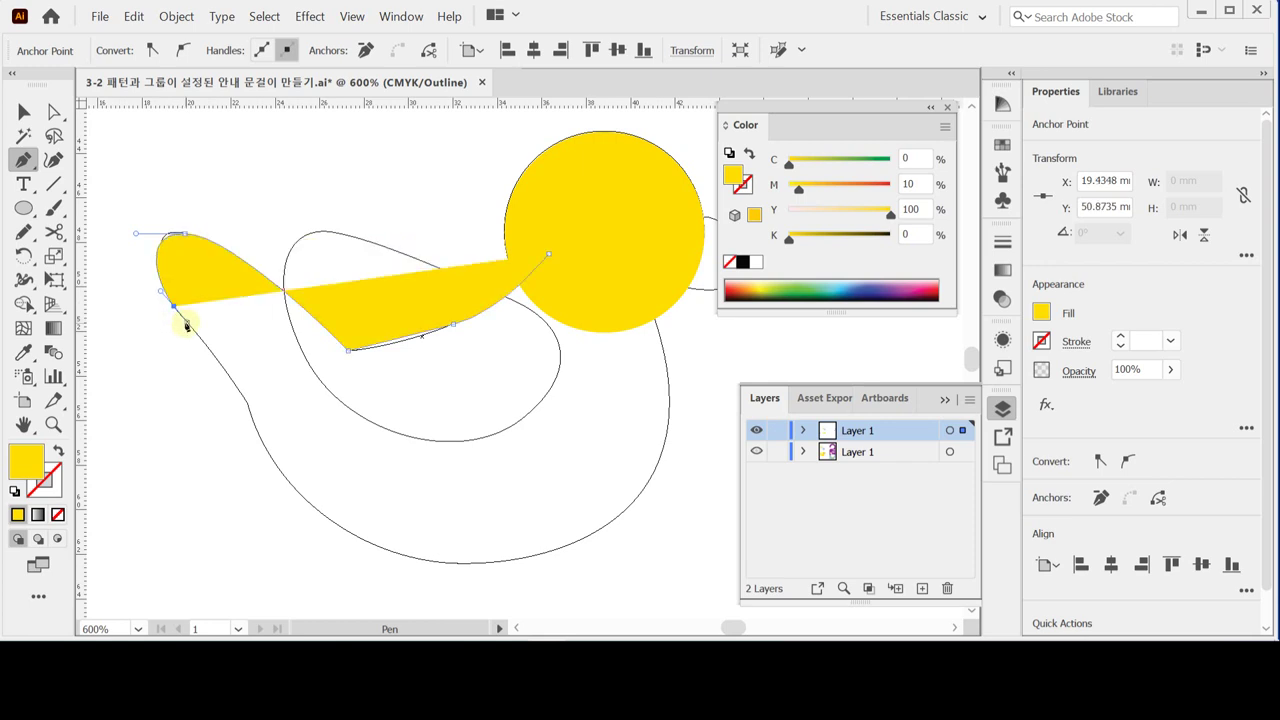
- Refine the tail tip by adjusting its direction handle and shifting the anchor below it onto the template outline
key(alt)
drag(136, 234, 146, 222)
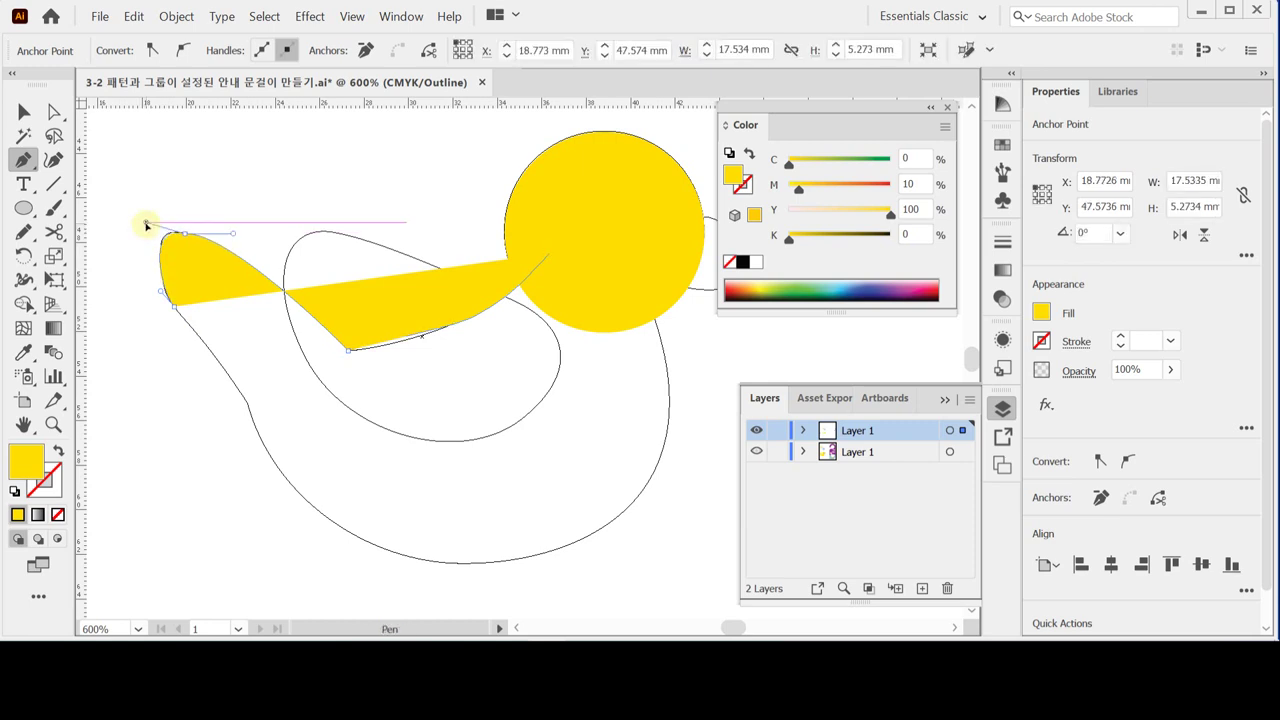
key(ctrl)
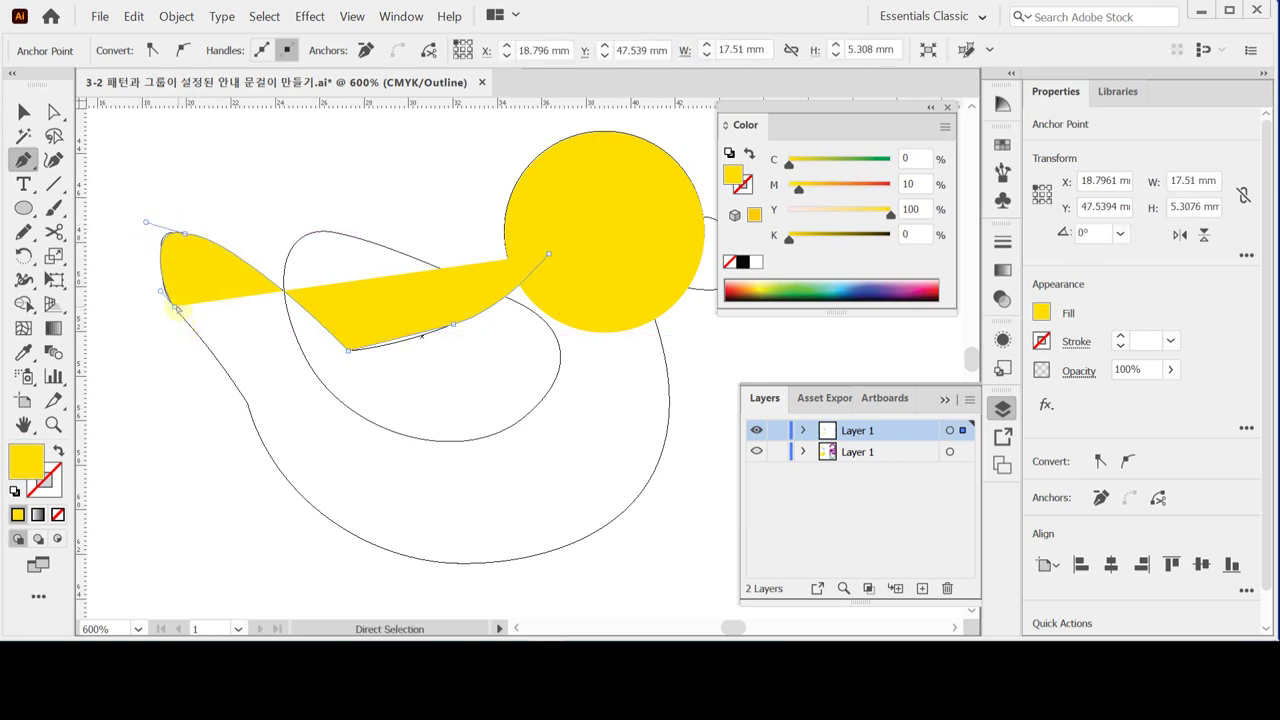
ctrl+click(177, 312)
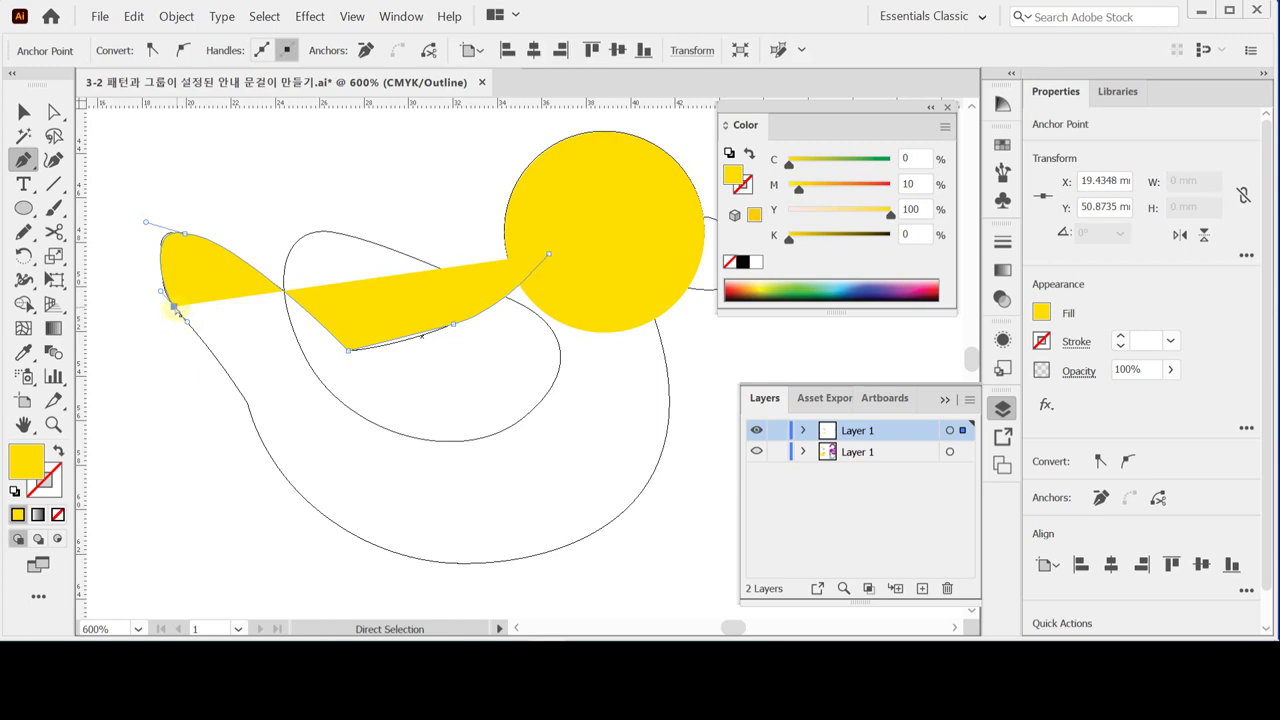
drag(178, 312, 162, 292)
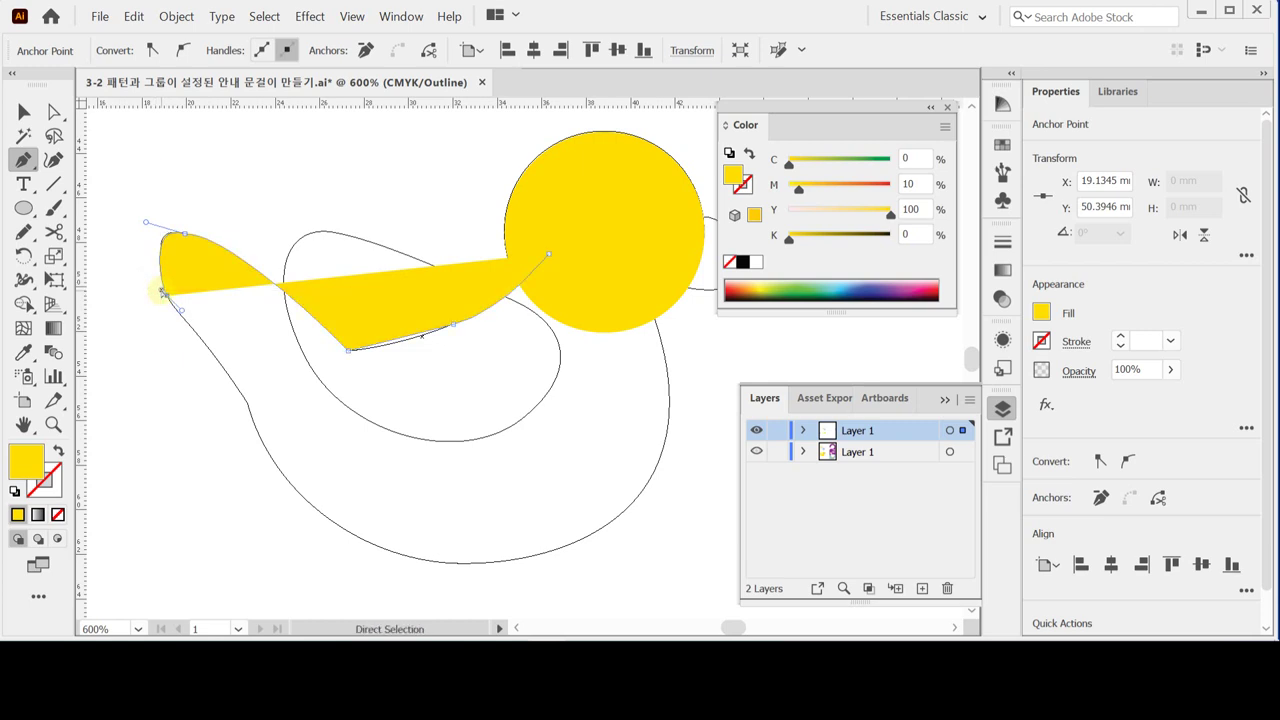
- Adjust the direction handle on the bird's back so that the curve follows the template outline
click(167, 299)
click(421, 343)
click(419, 339)
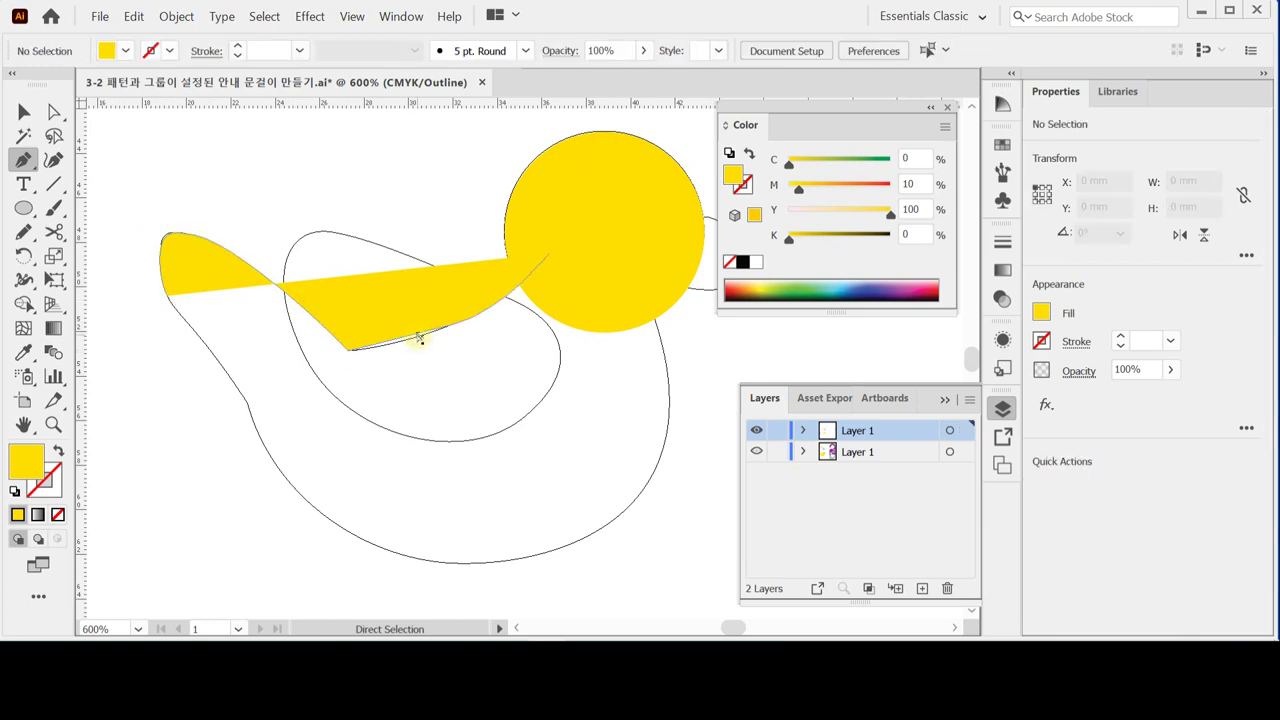
click(419, 339)
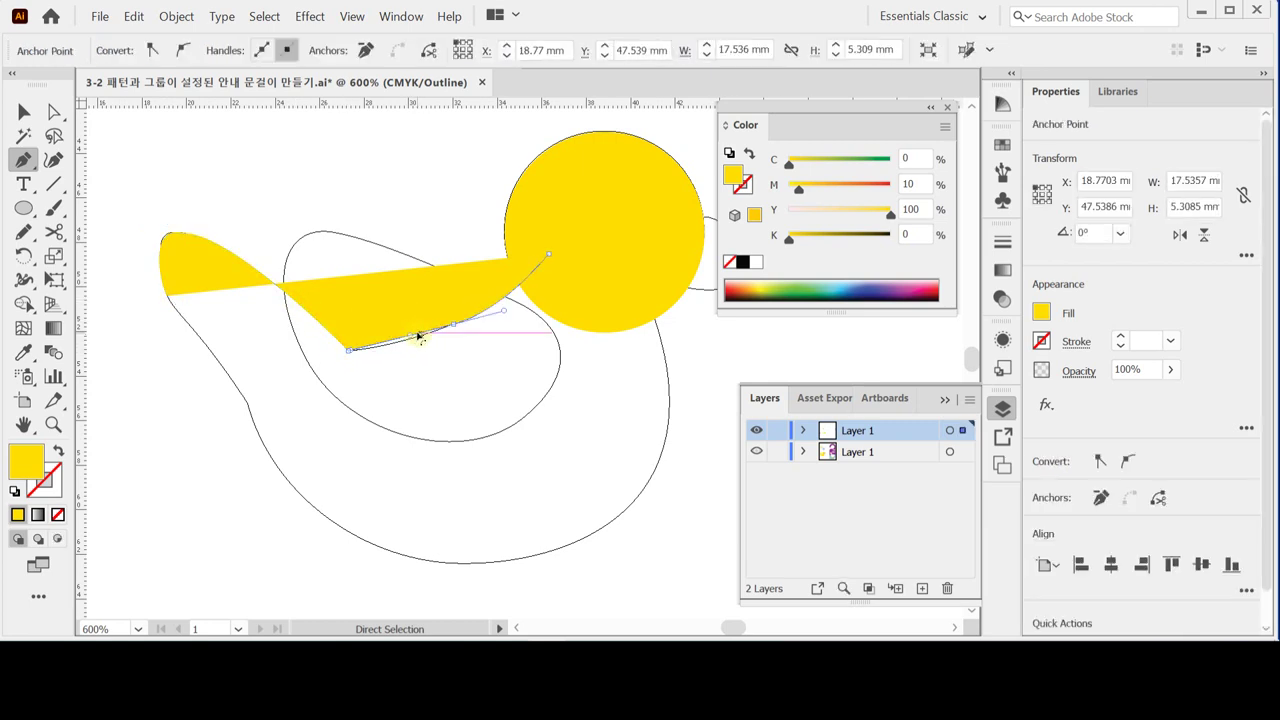
- Reselect the open end below the tail tip and continue the path along the tail's underside to the start of the belly
shift+click(172, 300)
ctrl+click(169, 298)
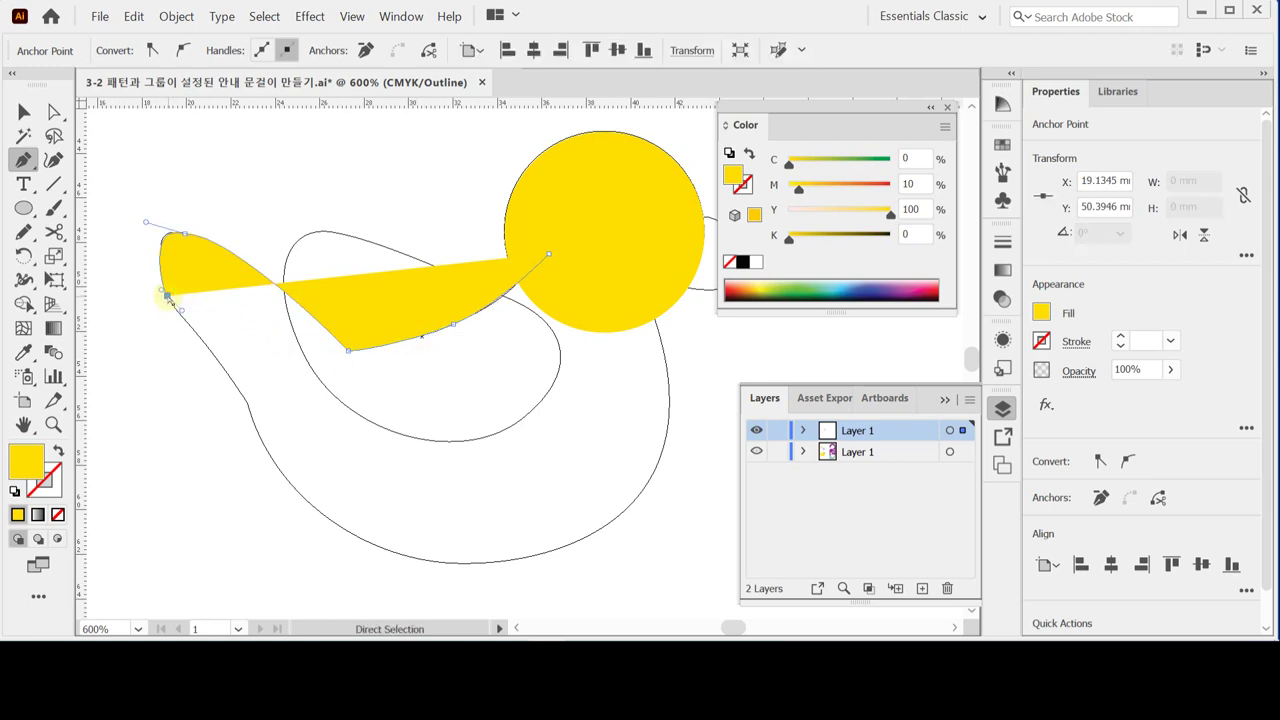
key(ctrl)
ctrl+click(162, 288)
ctrl+click(168, 296)
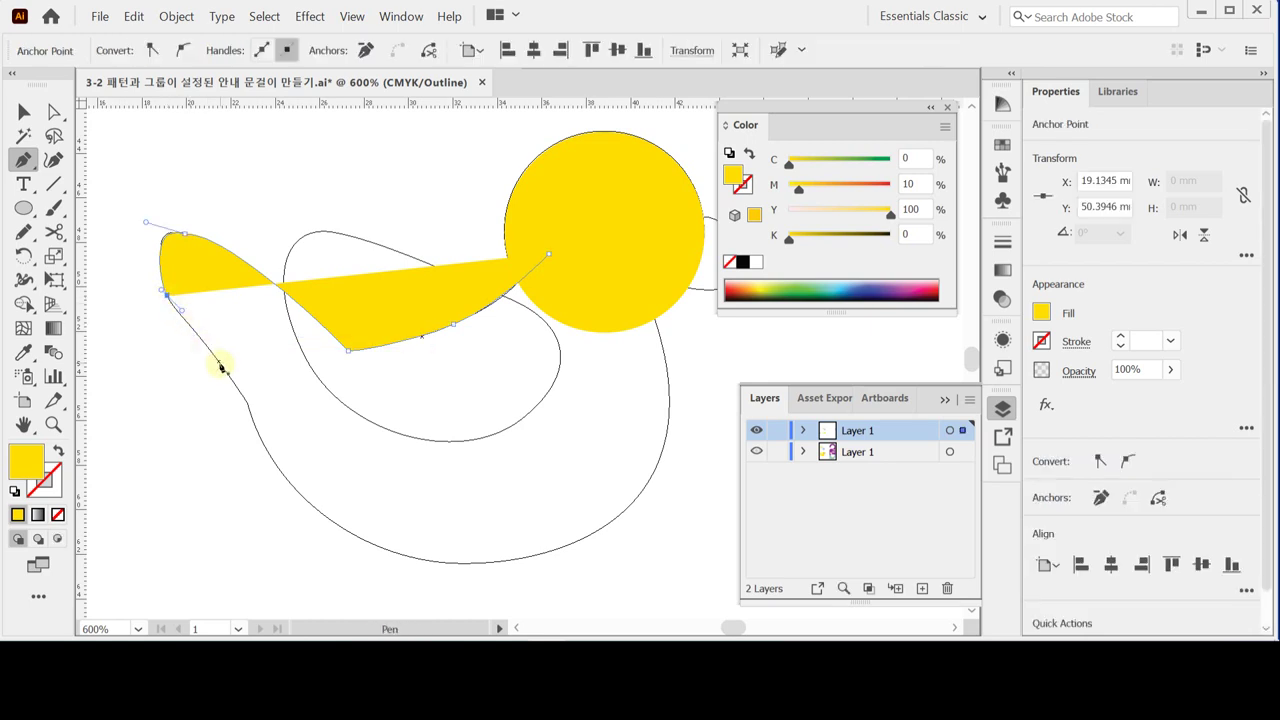
click(168, 297)
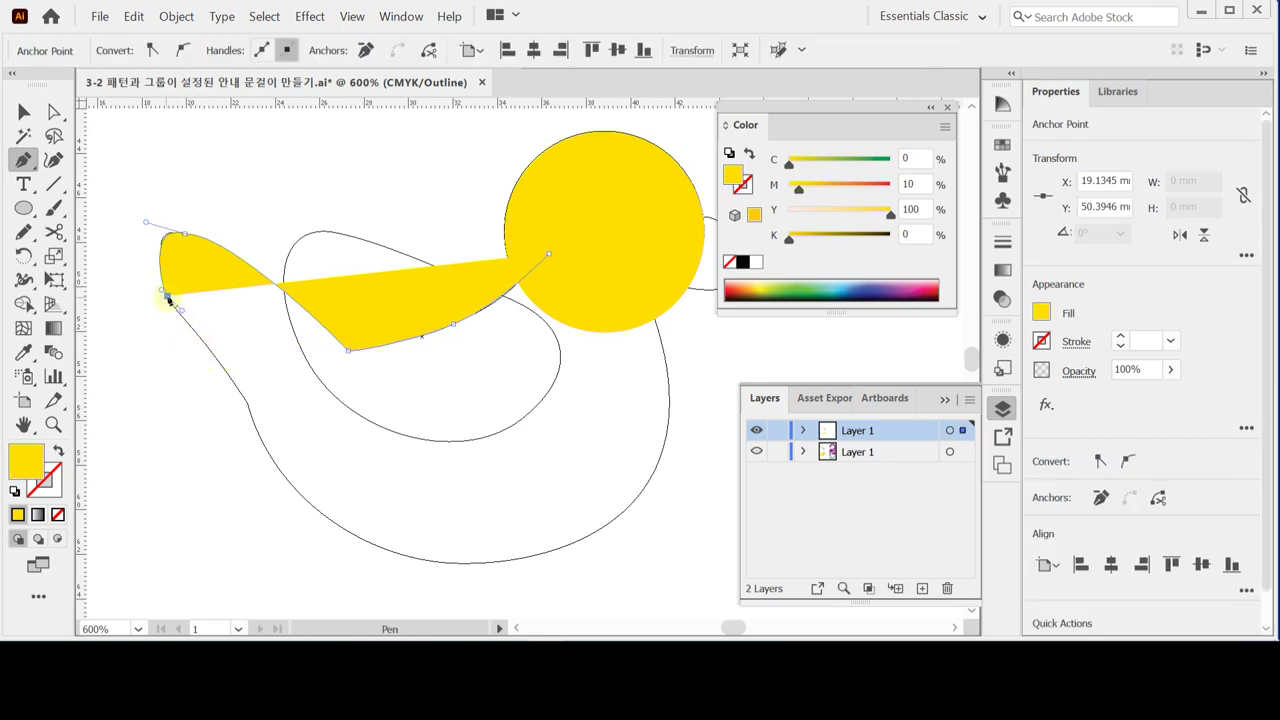
click(245, 399)
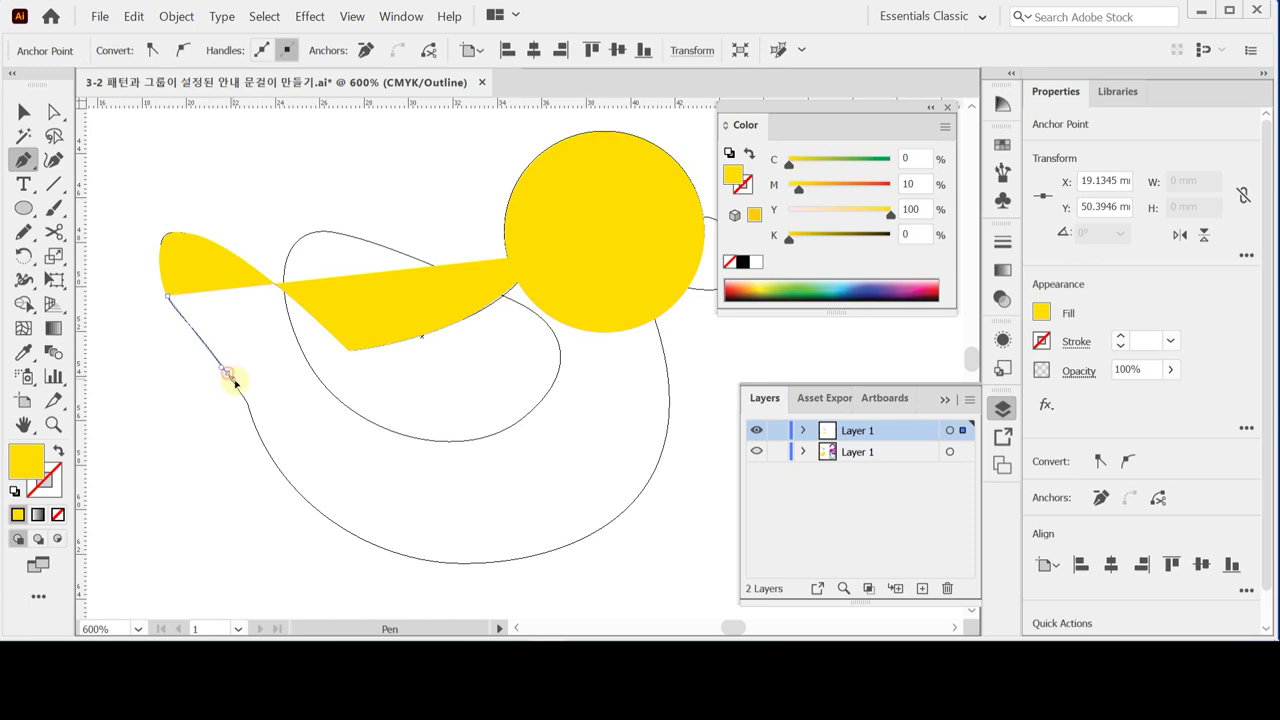
click(245, 399)
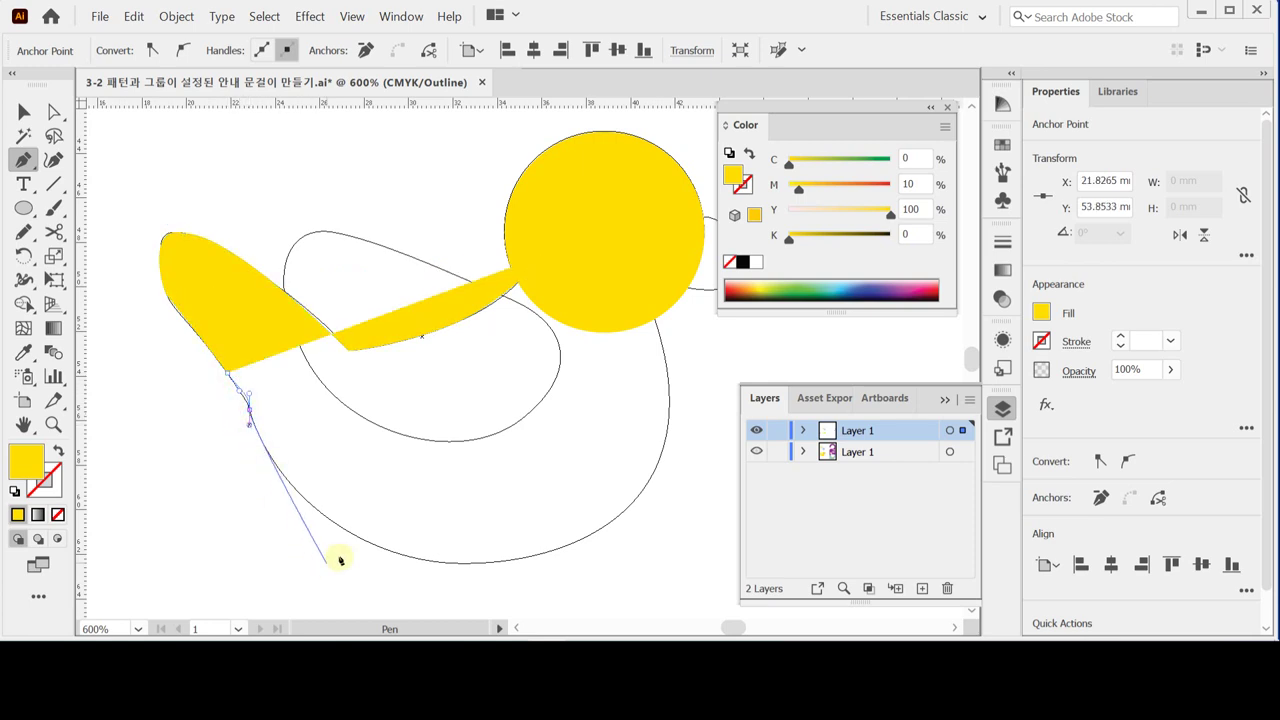
- Trace the belly and breast up into the head circle and close the body path at its starting point
drag(383, 549, 468, 573)
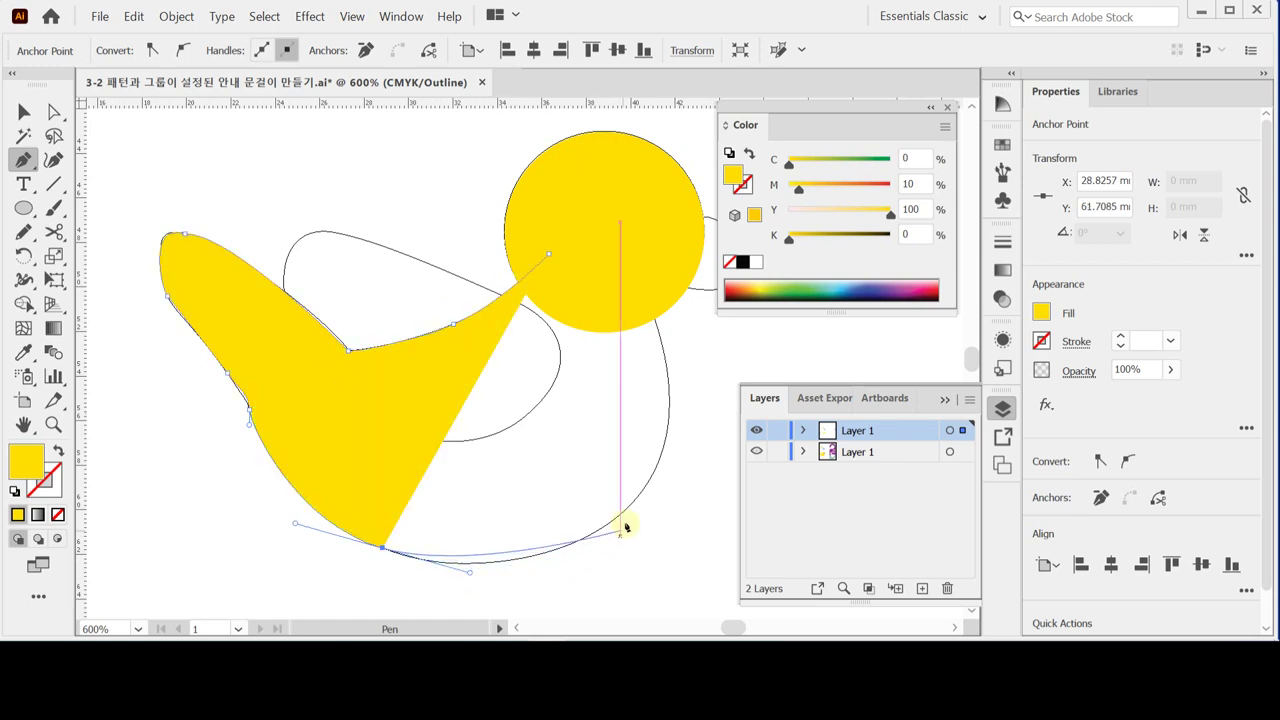
drag(649, 482, 697, 394)
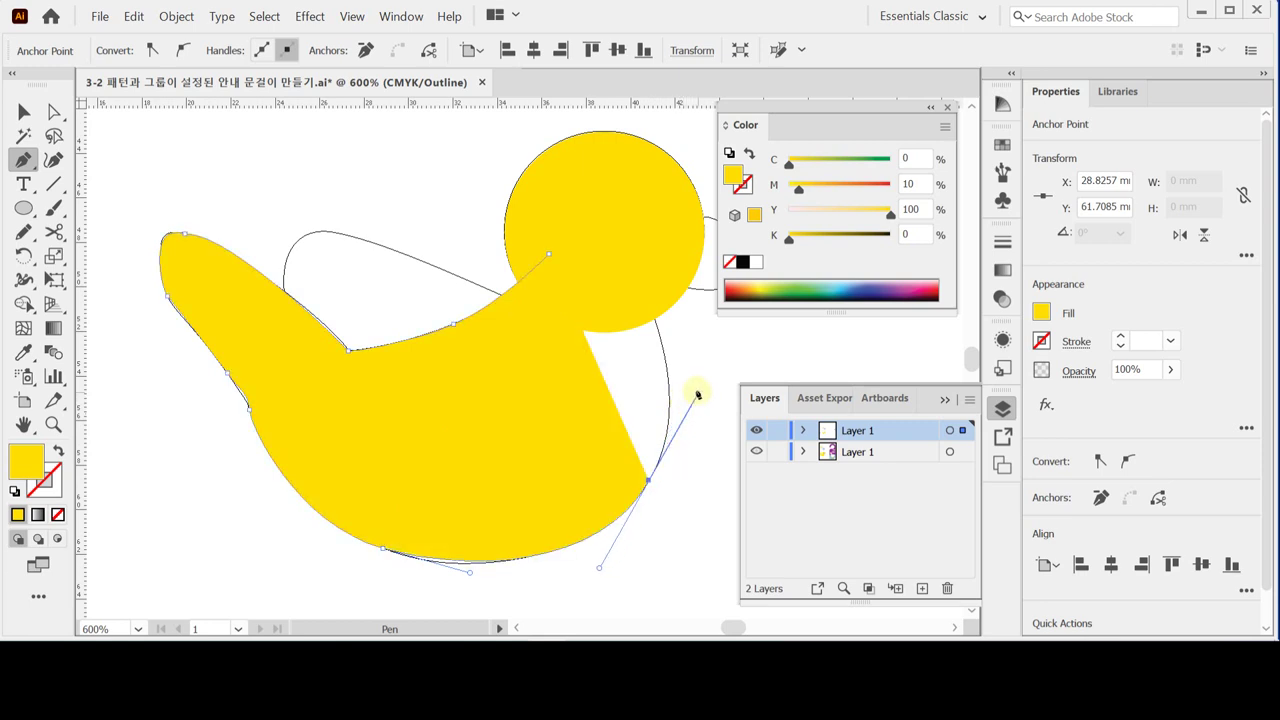
click(634, 261)
click(626, 240)
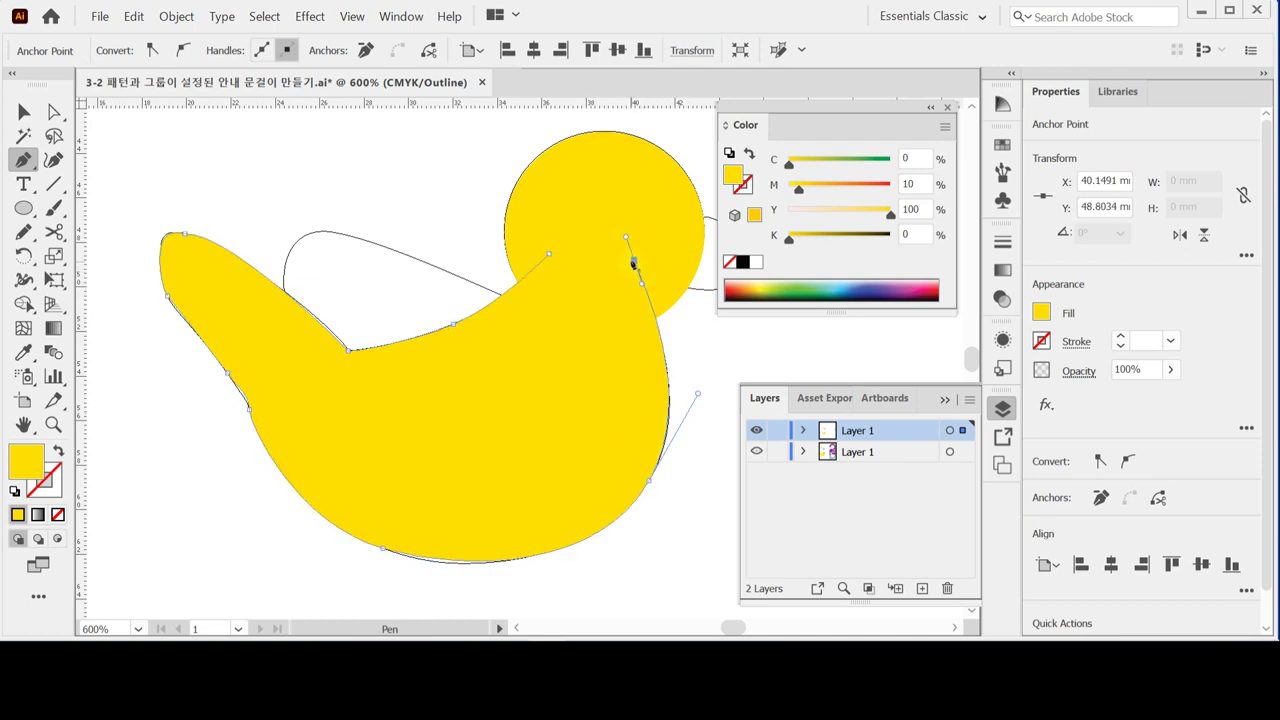
click(634, 261)
click(549, 257)
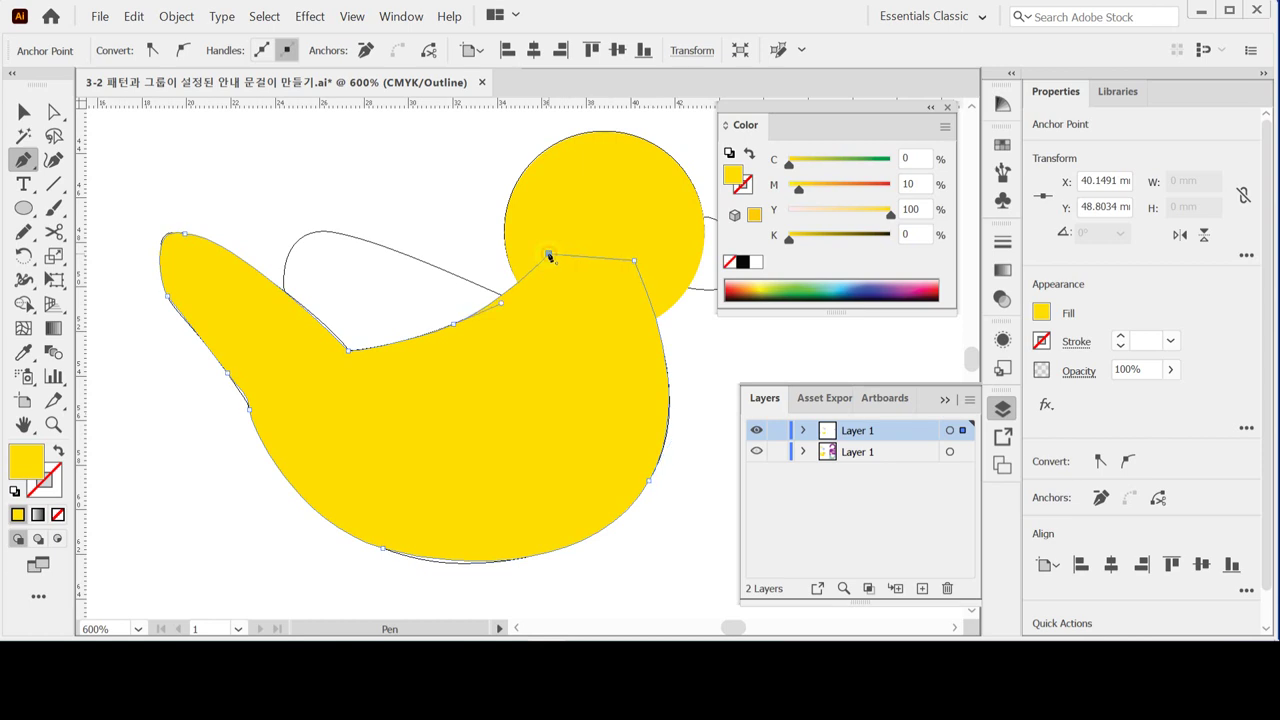
ctrl+alt+click(553, 398)
drag(537, 380, 490, 411)
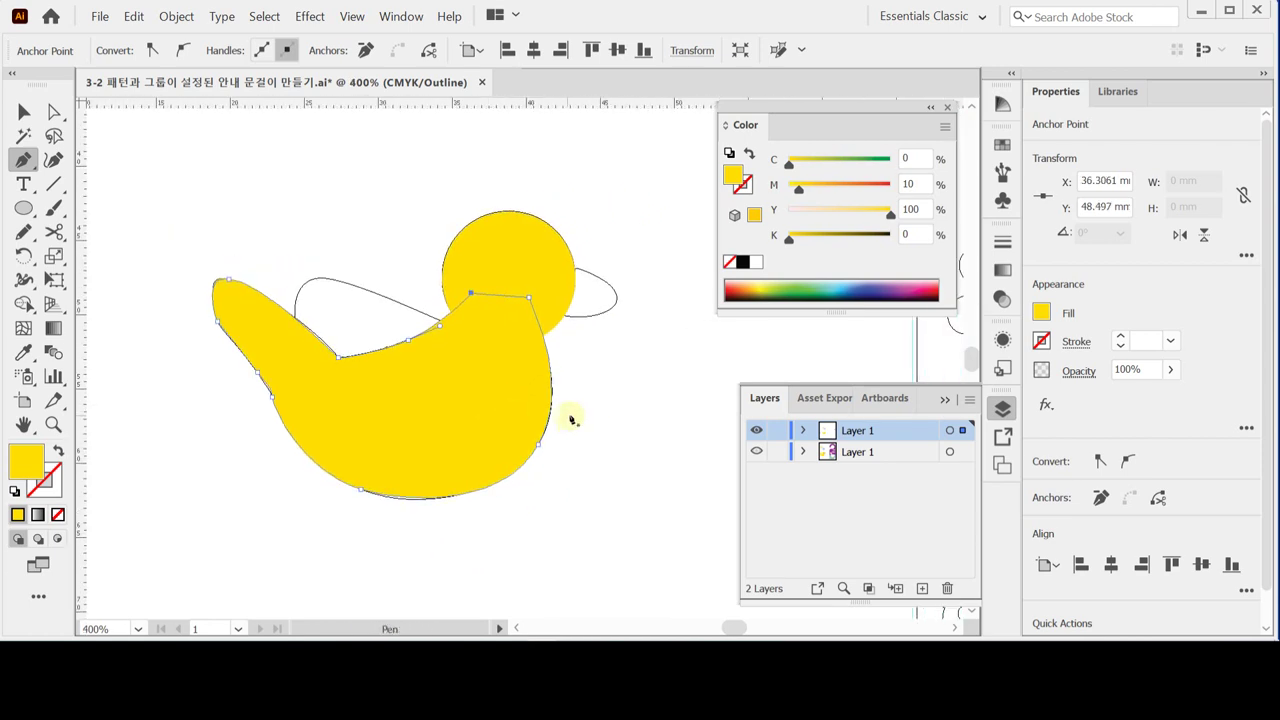
- Swap the bird body's fill and stroke to leave only a 1 pt yellow outline, and deselect it
click(58, 452)
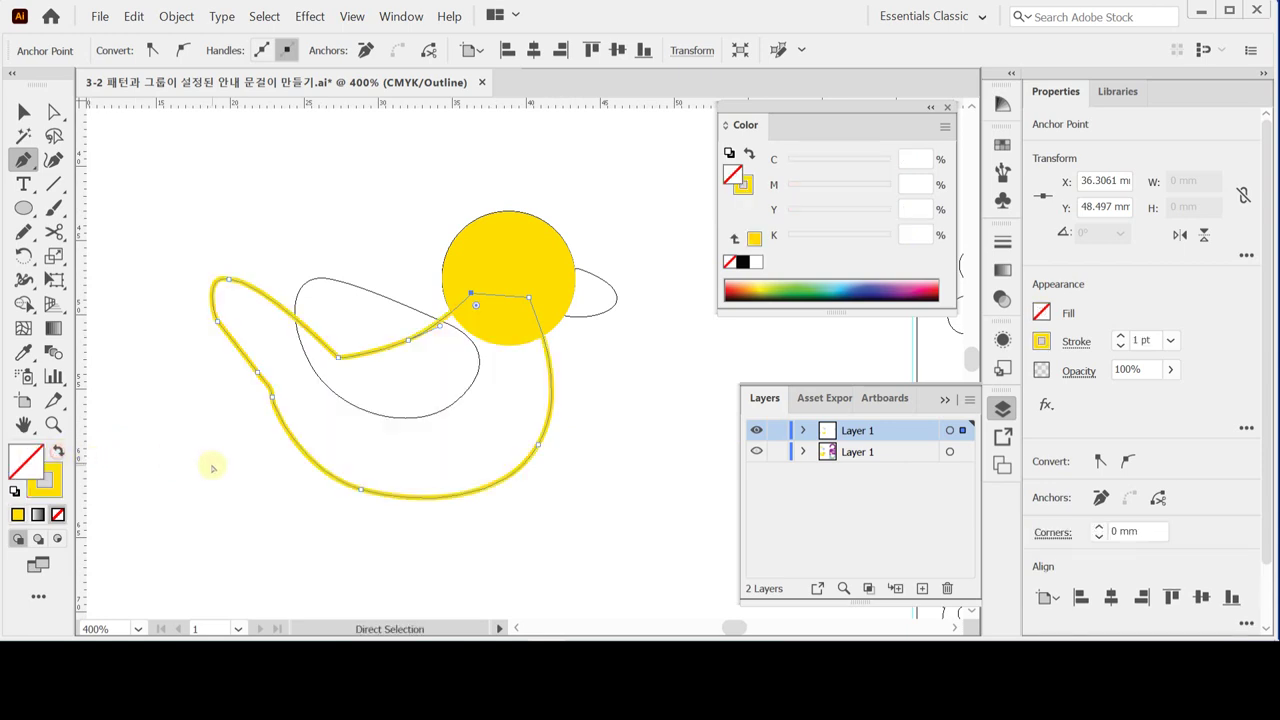
ctrl+click(210, 463)
ctrl+click(443, 378)
- Trace the bird's wing with the Pen tool along the template outline and close the path at its starting point
drag(385, 402, 326, 383)
drag(310, 226, 393, 238)
ctrl+click(334, 214)
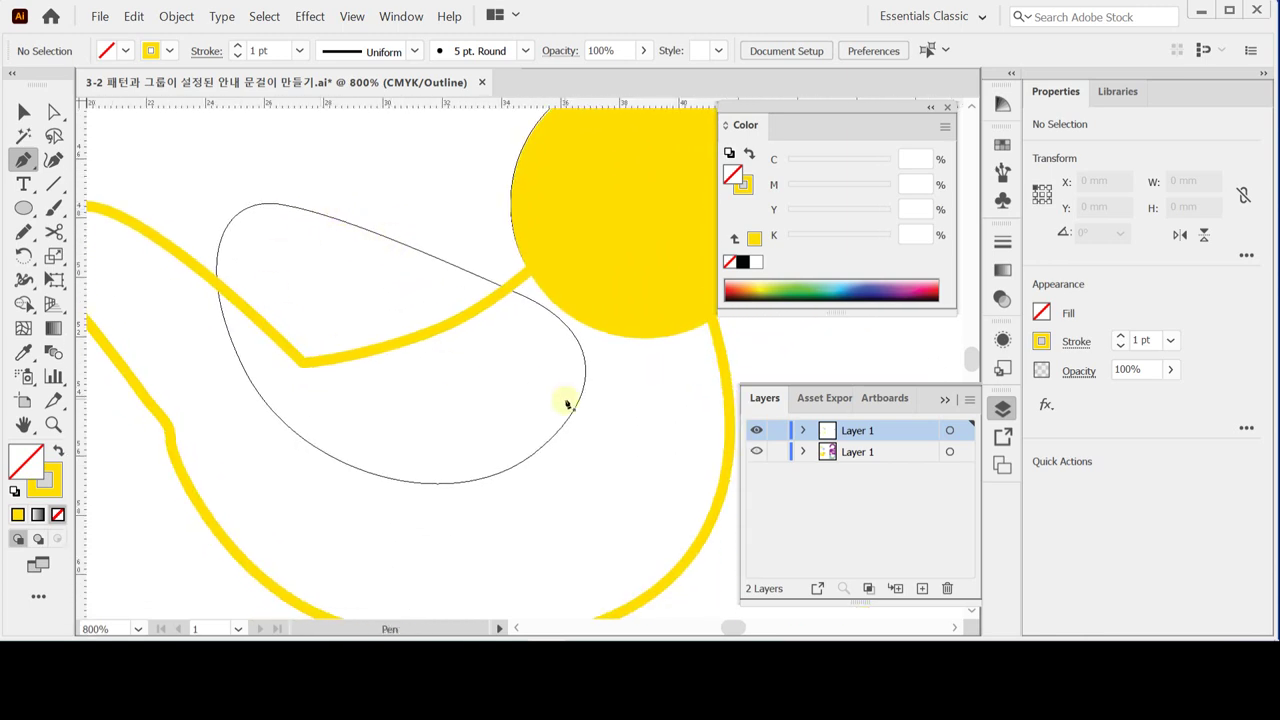
click(287, 205)
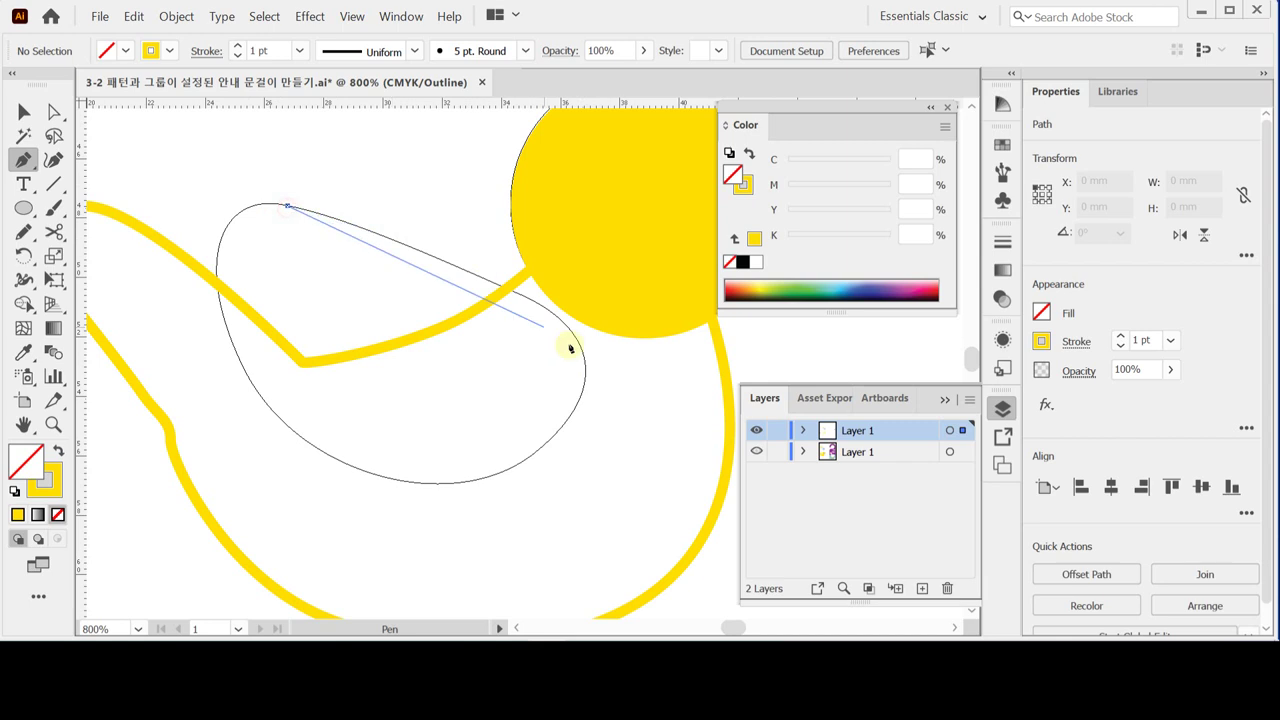
mouse_move(517, 296)
mouse_down()
mouse_move(592, 340)
mouse_move(574, 434)
mouse_up()
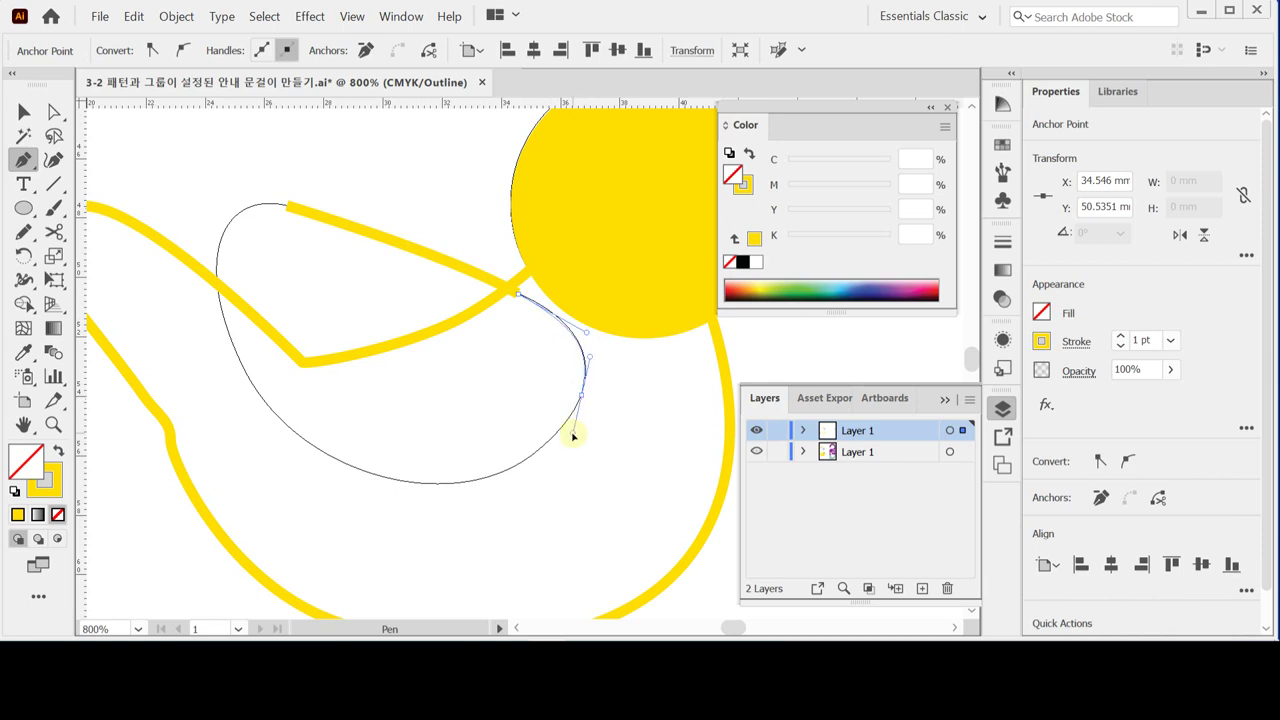
mouse_move(409, 485)
mouse_down()
mouse_move(317, 477)
mouse_move(310, 465)
mouse_up()
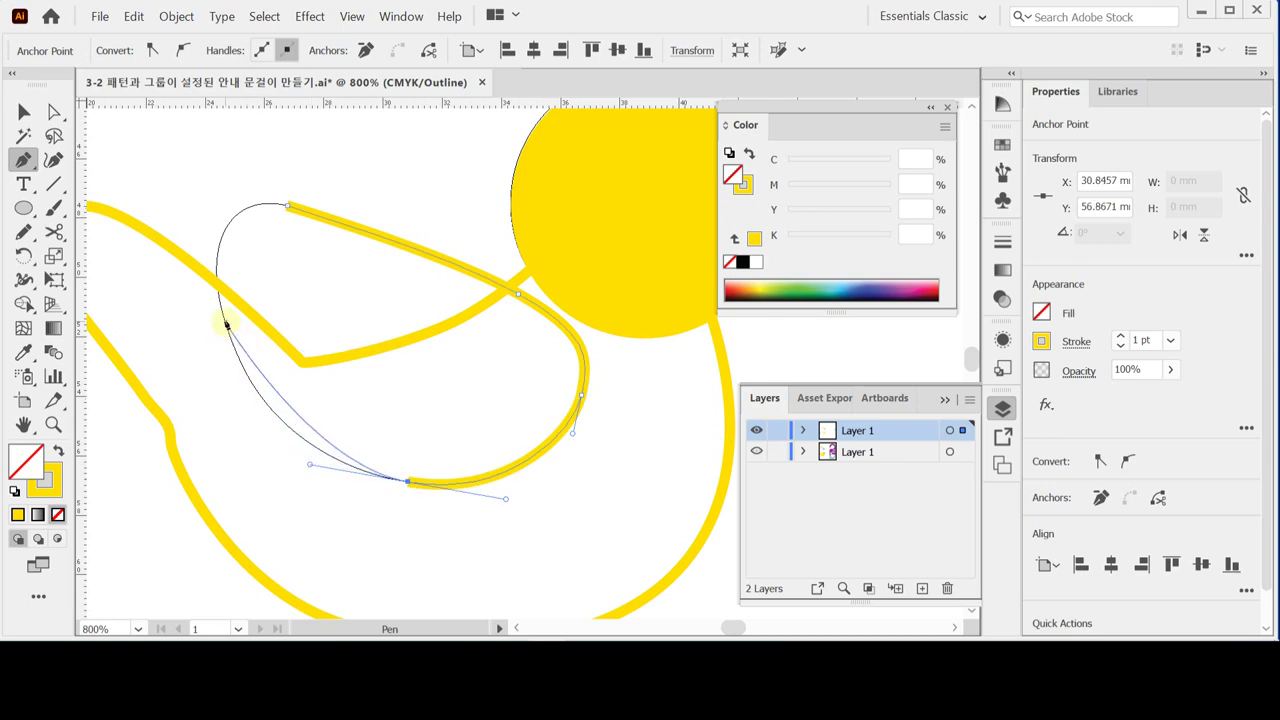
drag(225, 322, 210, 246)
drag(287, 205, 351, 218)
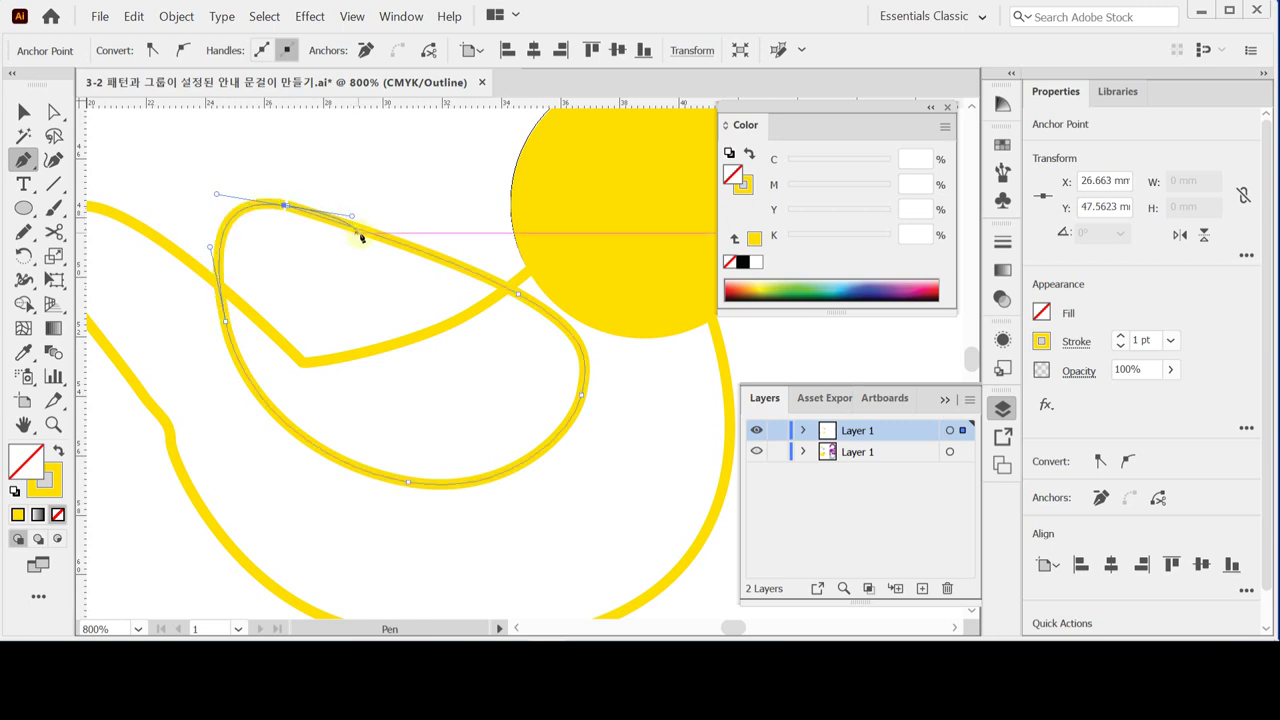
- Swap the head circle's fill and stroke to leave only a yellow outline, and deselect it
drag(678, 338, 498, 358)
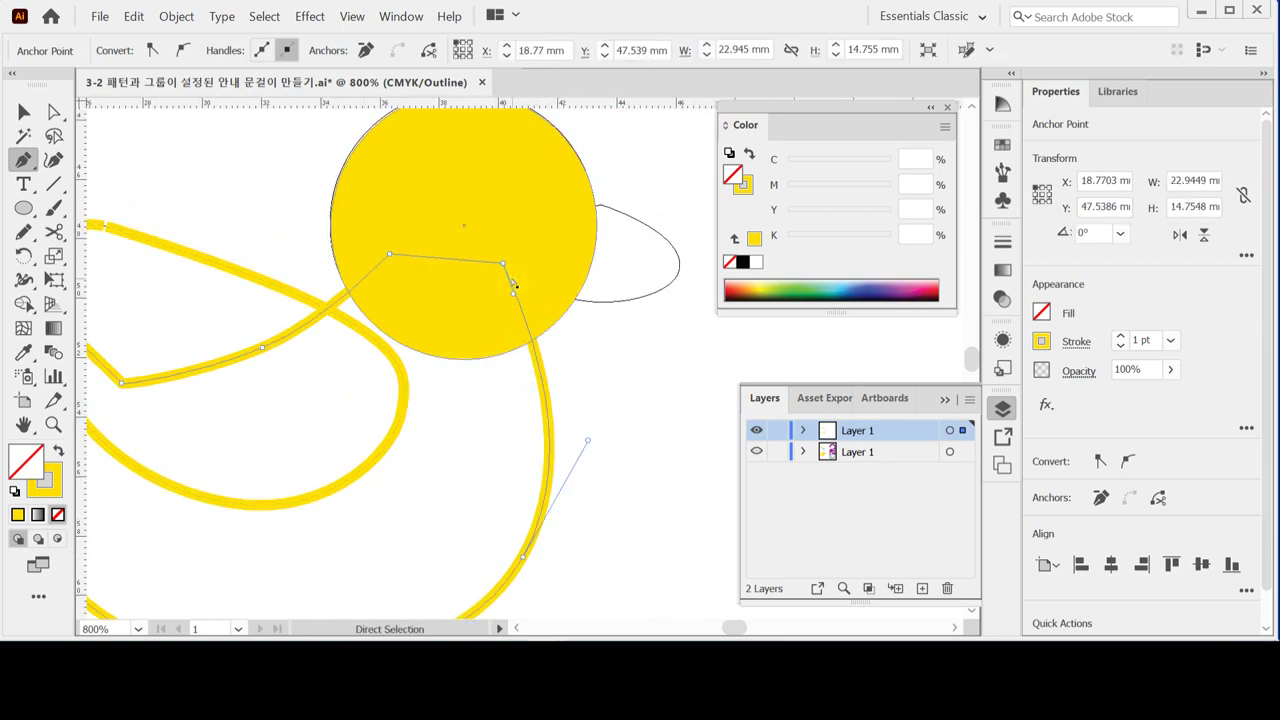
ctrl+click(552, 258)
click(58, 451)
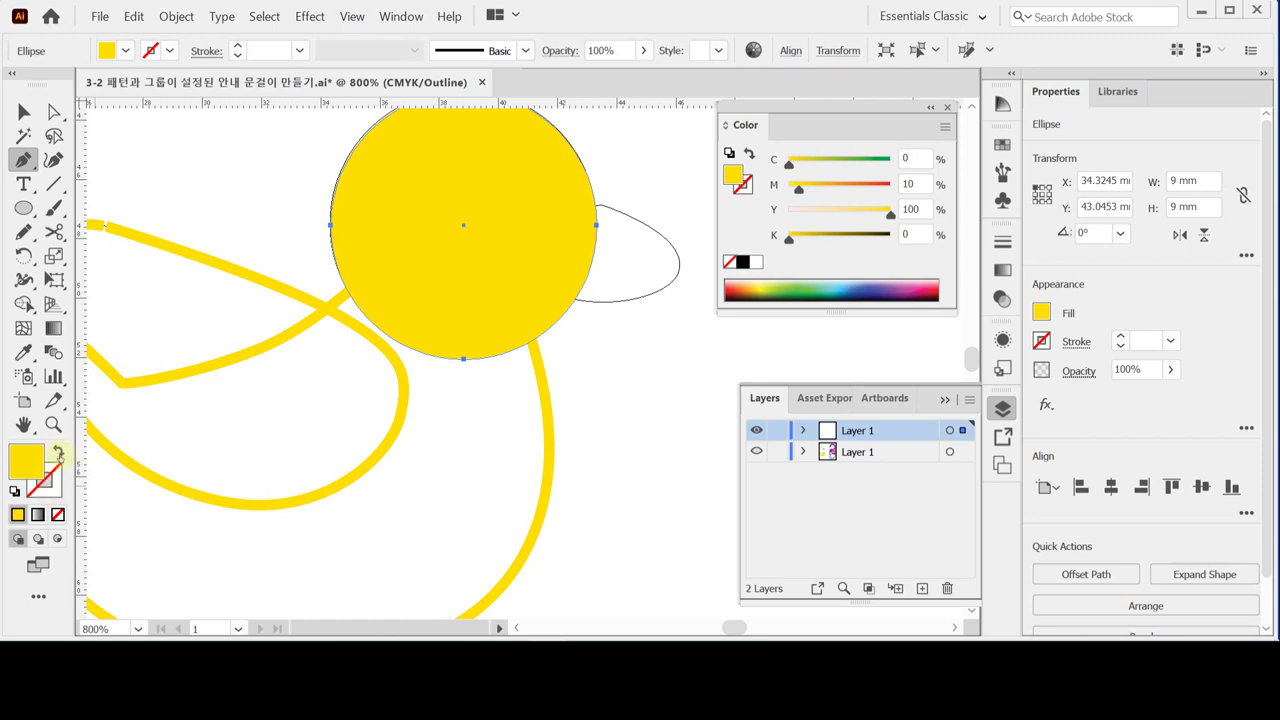
key(ctrl+=)
drag(559, 285, 509, 306)
key(ctrl+=)
ctrl+click(403, 292)
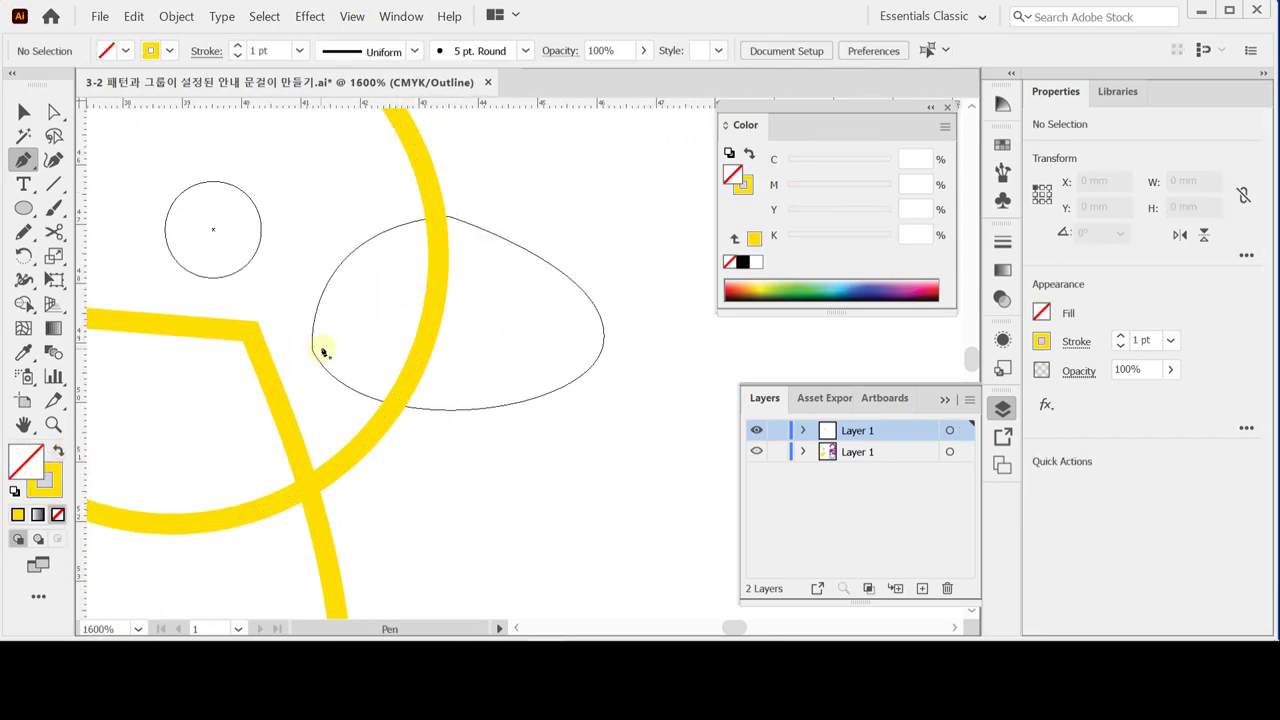
- Trace the bird's beak with the Pen tool along the template outline, with a corner at its upper point, and close the path
click(313, 356)
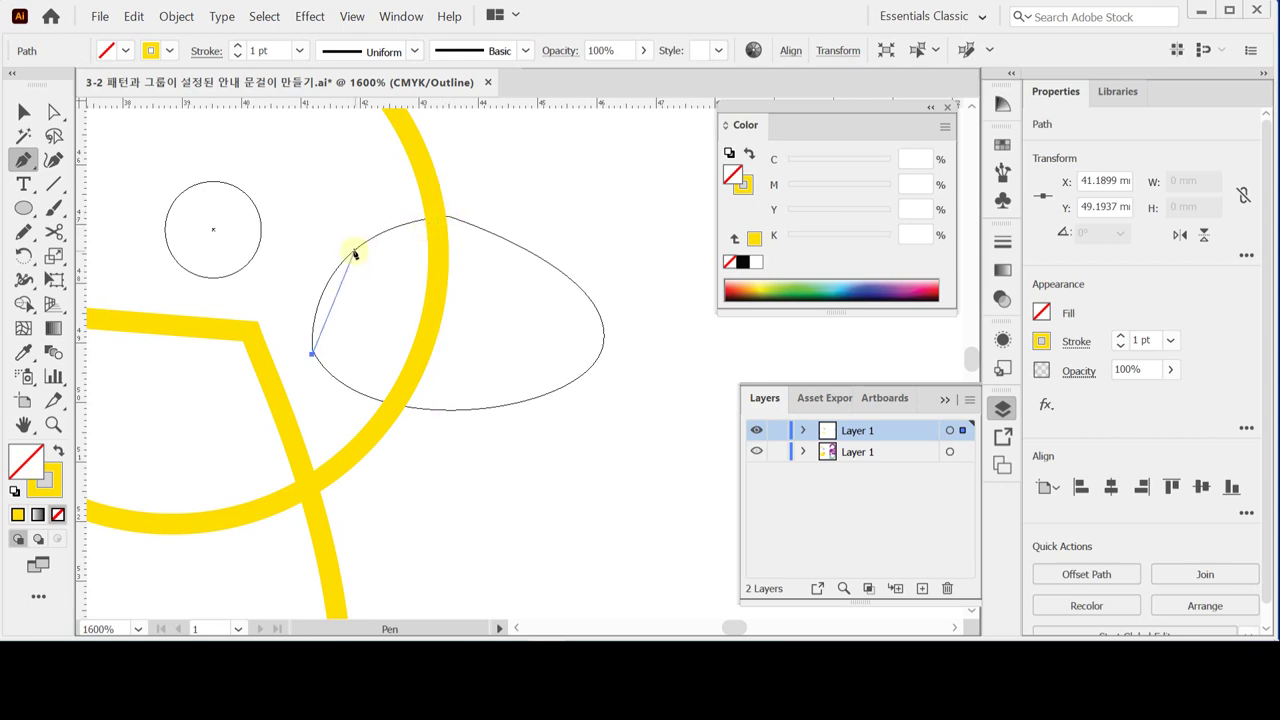
drag(354, 251, 402, 217)
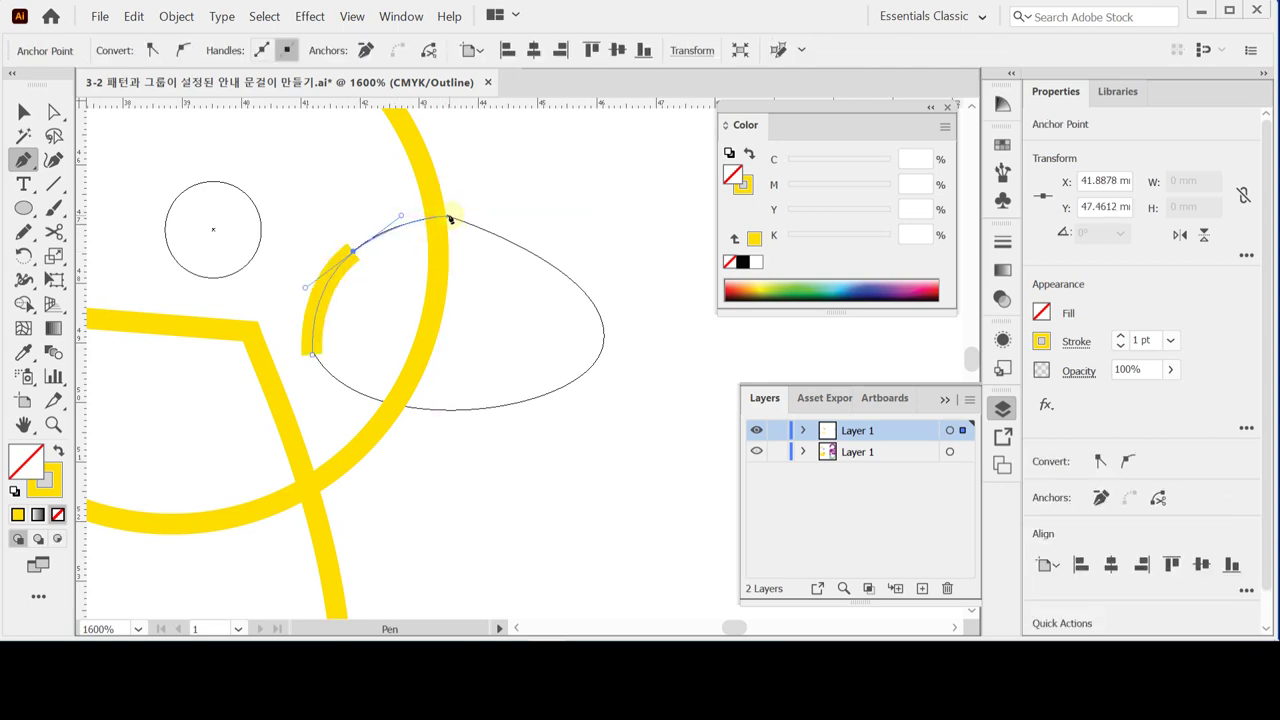
click(449, 216)
drag(583, 290, 619, 333)
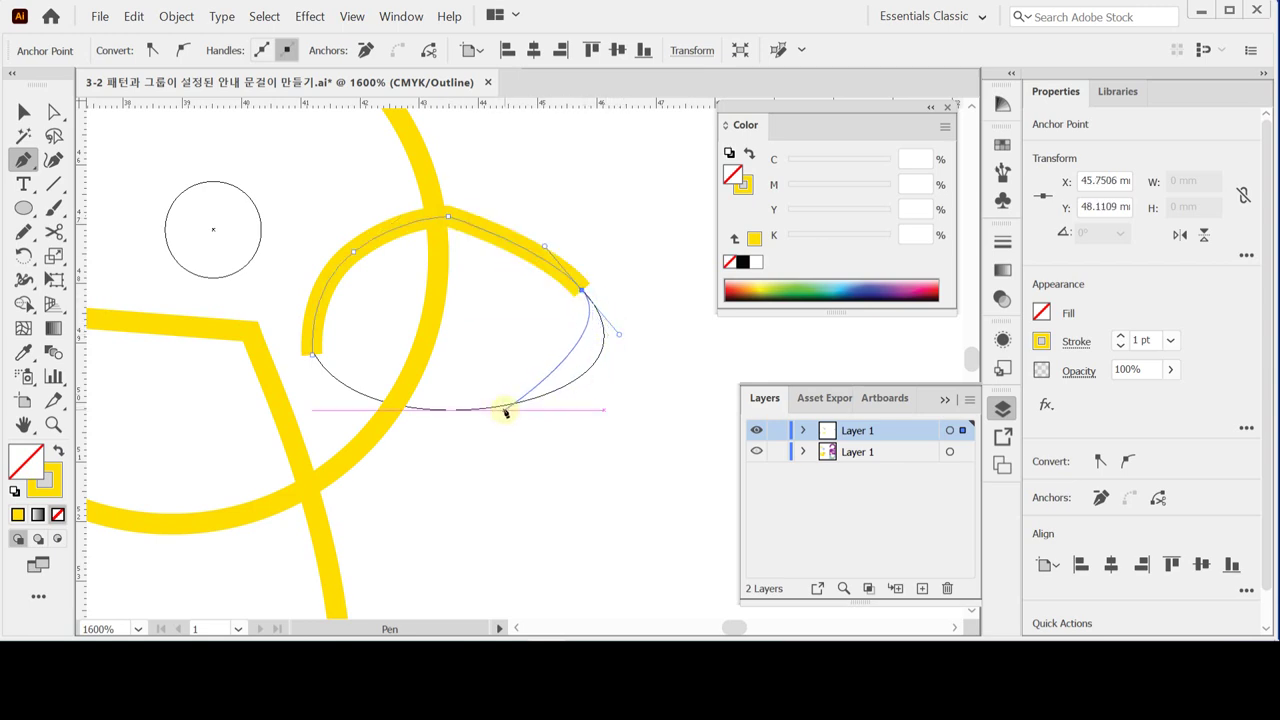
mouse_move(504, 408)
mouse_down()
mouse_move(391, 420)
mouse_move(391, 434)
mouse_up()
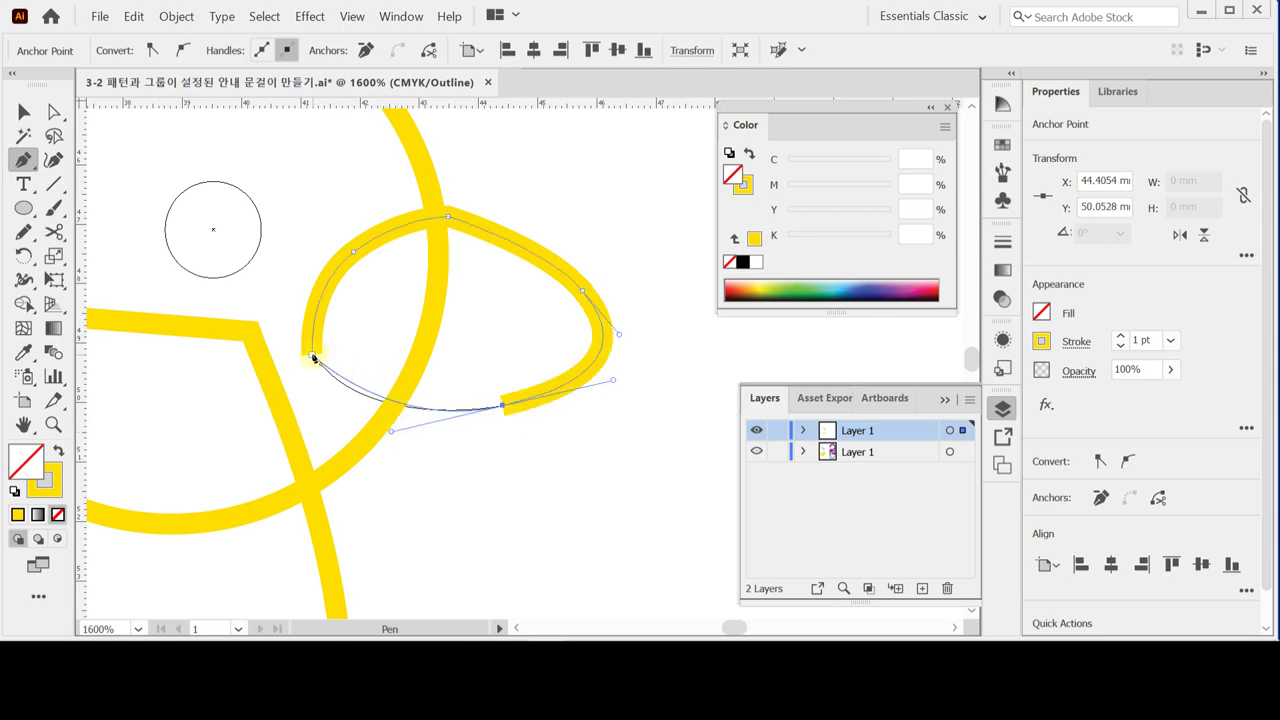
drag(313, 358, 290, 322)
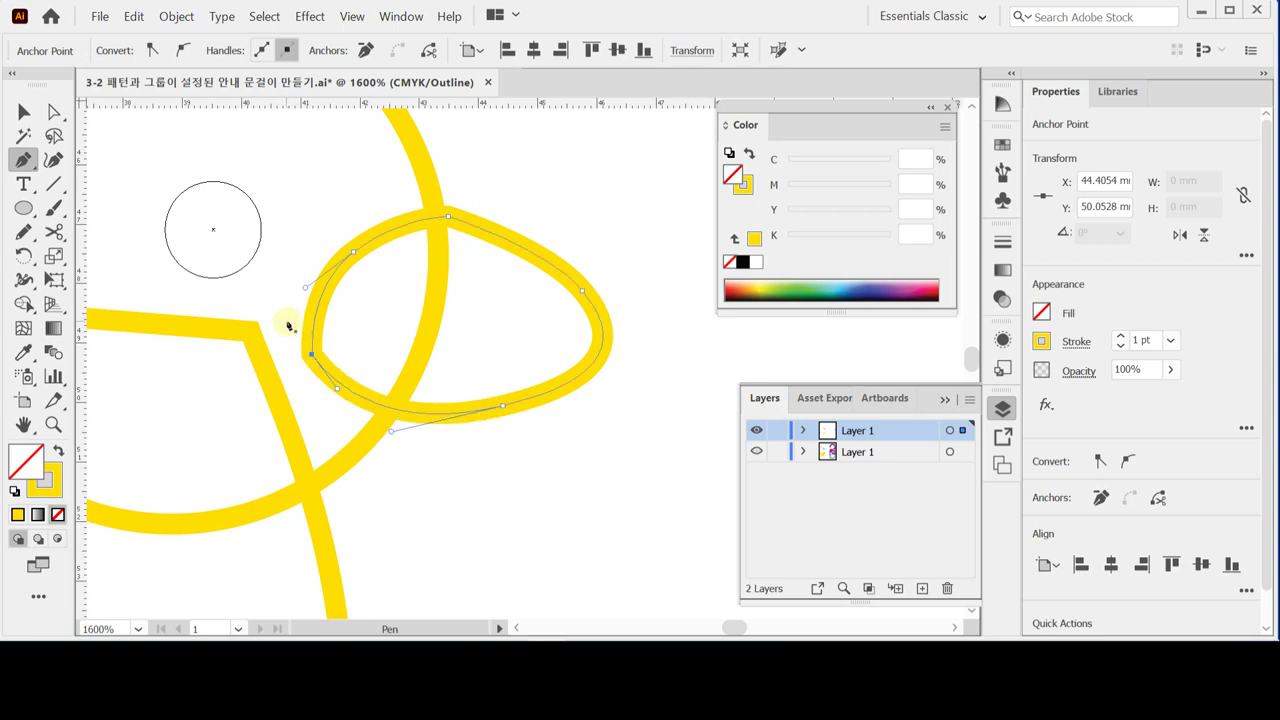
- Select the head circle and body together and restore their yellow fill with no stroke
ctrl+alt+click(432, 366)
ctrl+alt+click(461, 360)
ctrl+alt+click(517, 362)
ctrl+alt+click(502, 405)
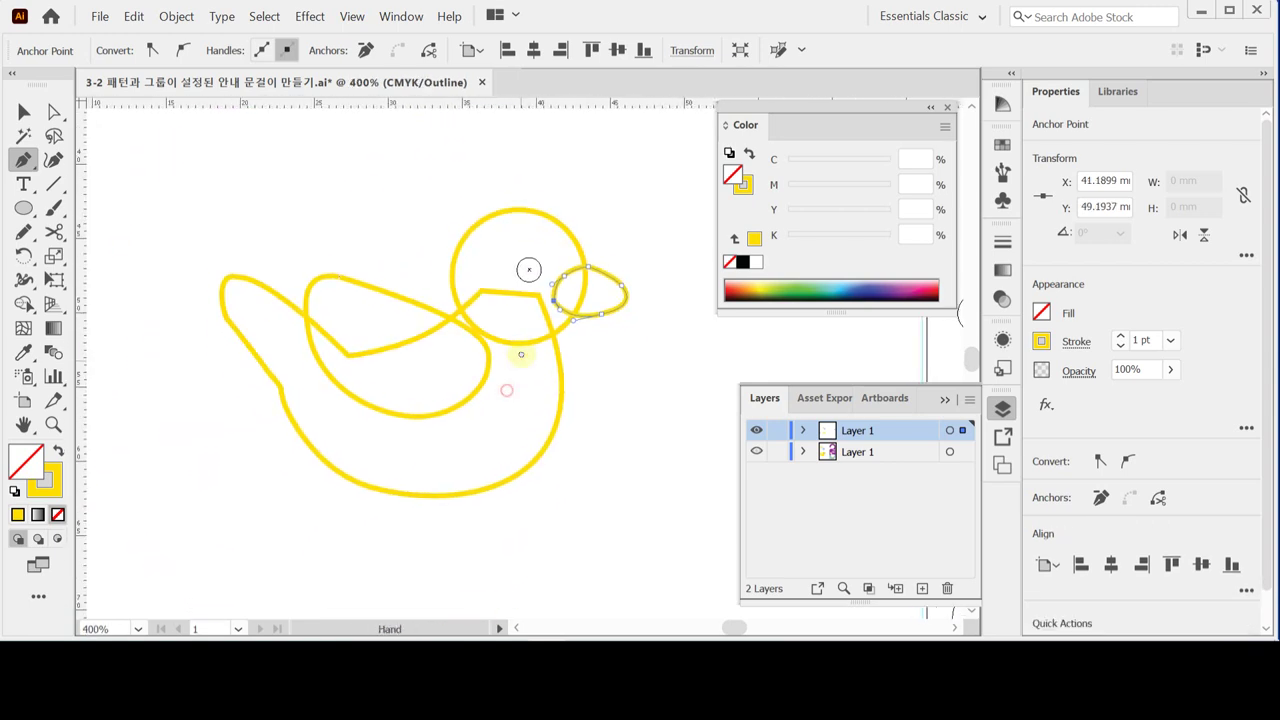
drag(597, 377, 534, 328)
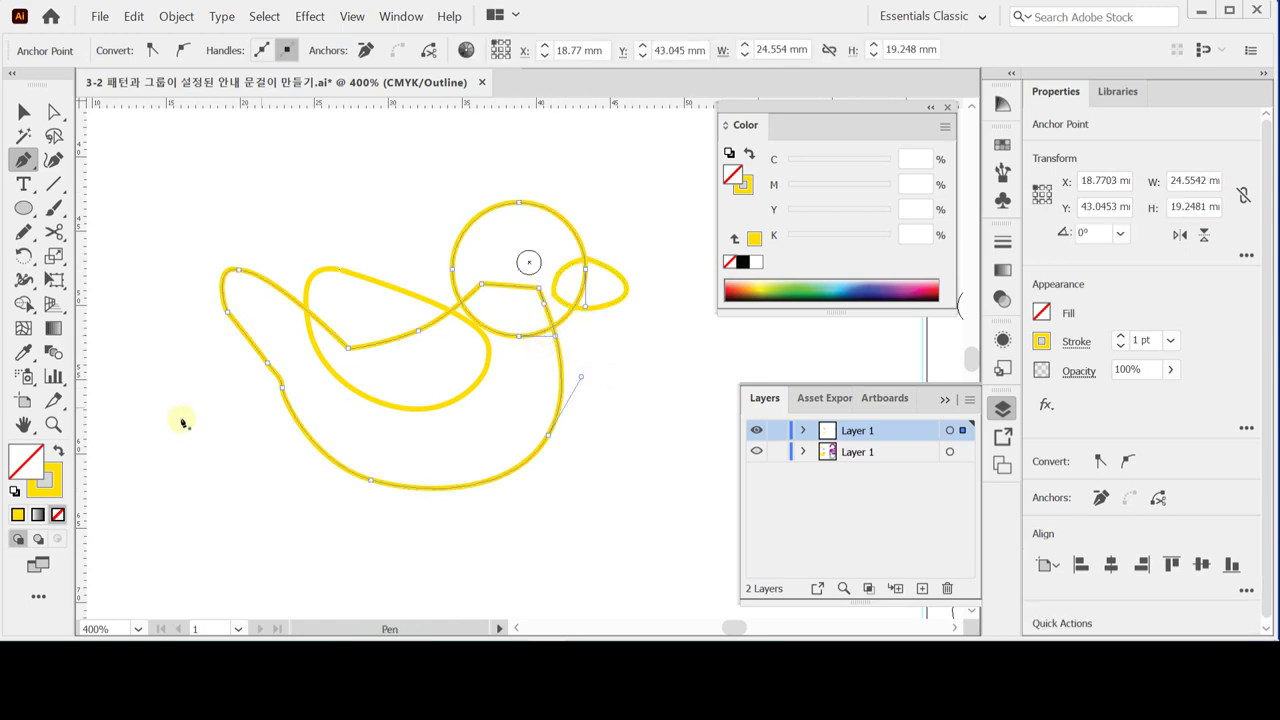
click(58, 450)
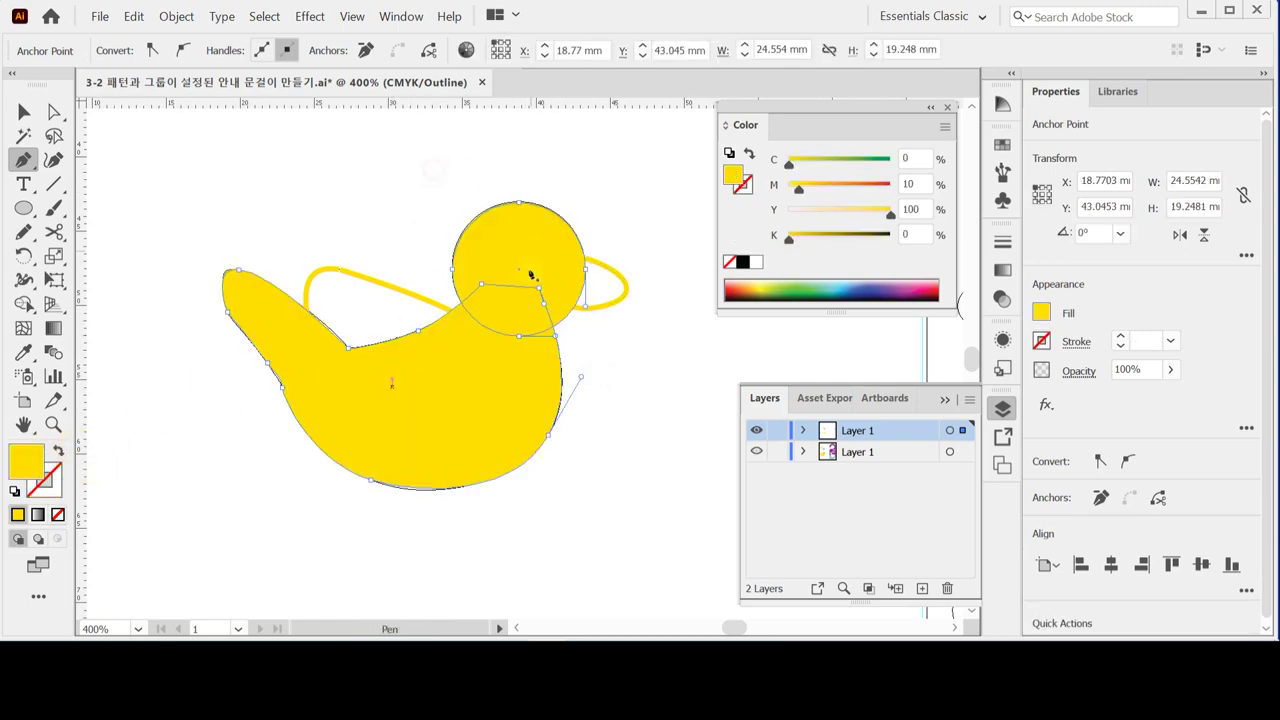
- Unite the complete head circle and body into one shape, and deselect it
ctrl+click(517, 300)
ctrl+click(521, 372)
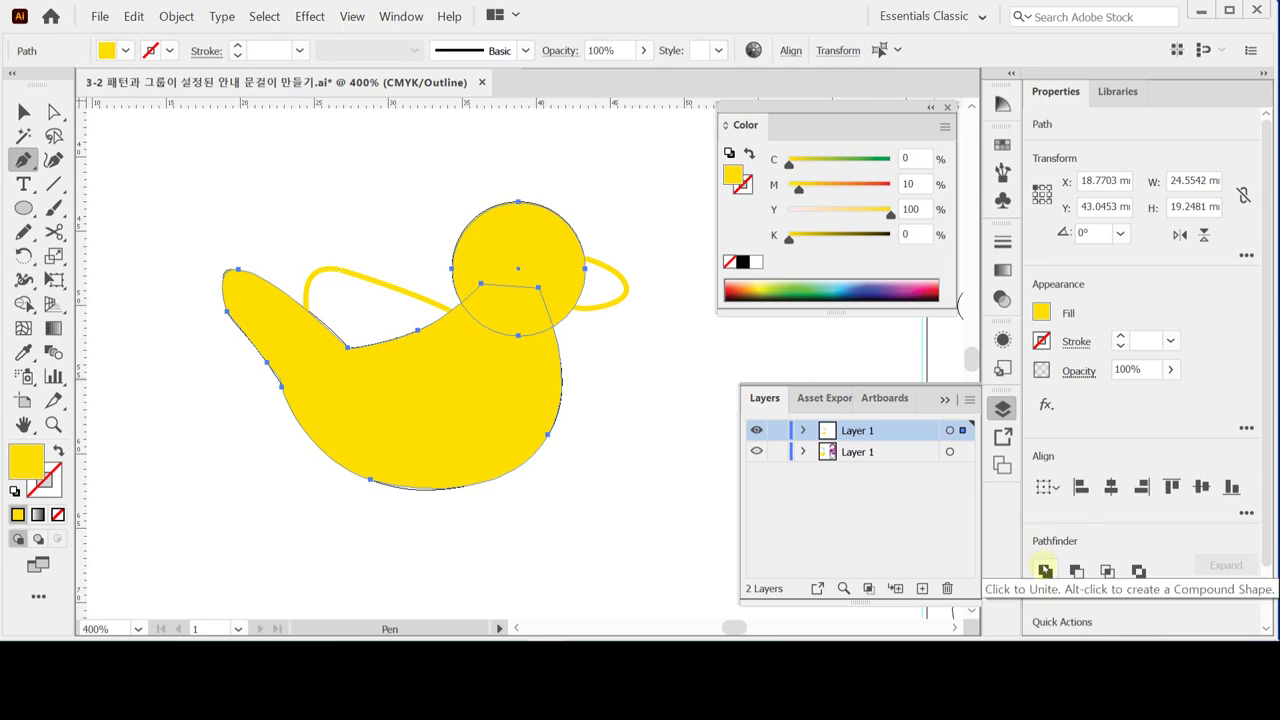
click(1002, 407)
click(1041, 573)
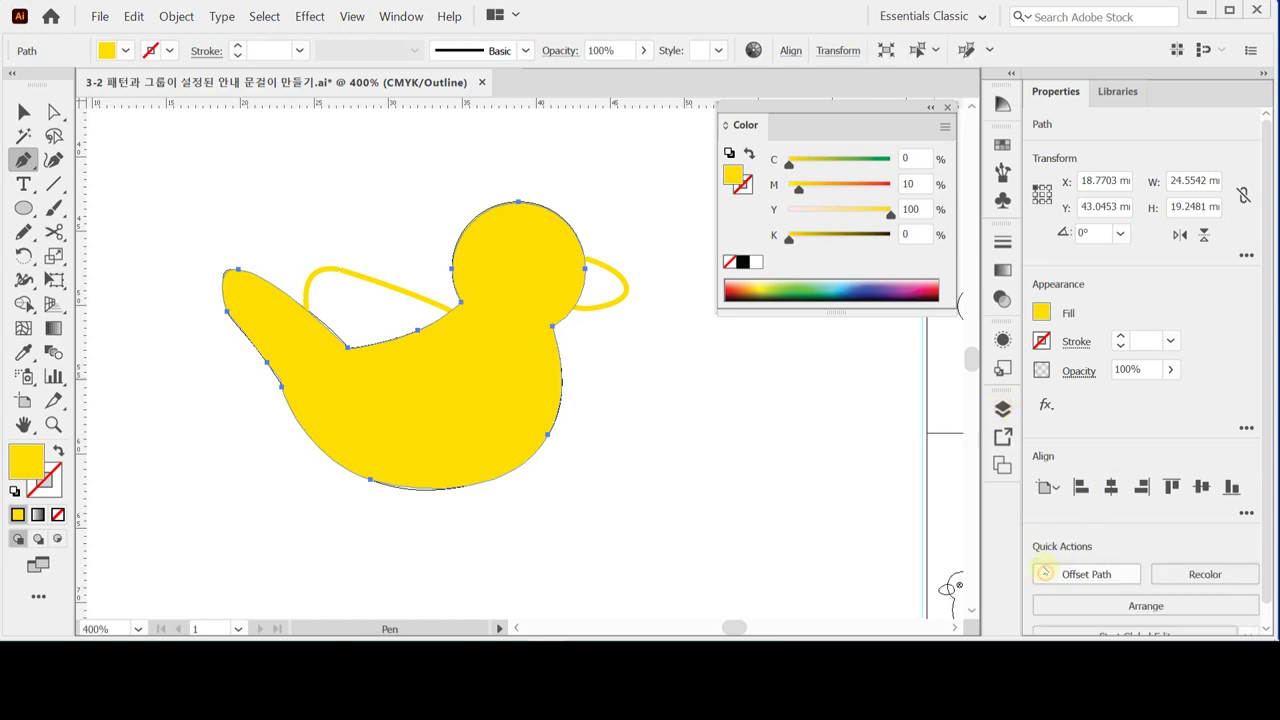
ctrl+click(625, 388)
- Fill the wing with the light yellow (Y 80) sampled from the colour strip beside the artboard
ctrl+alt+click(475, 357)
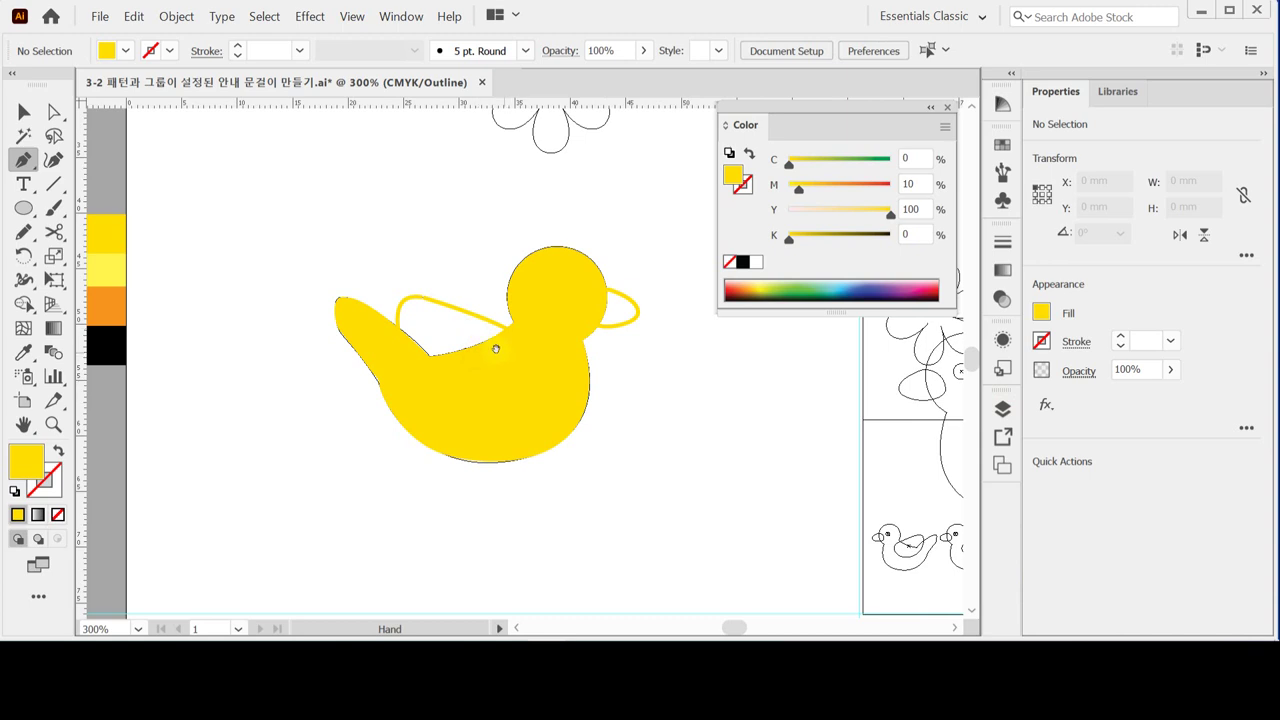
ctrl+click(420, 302)
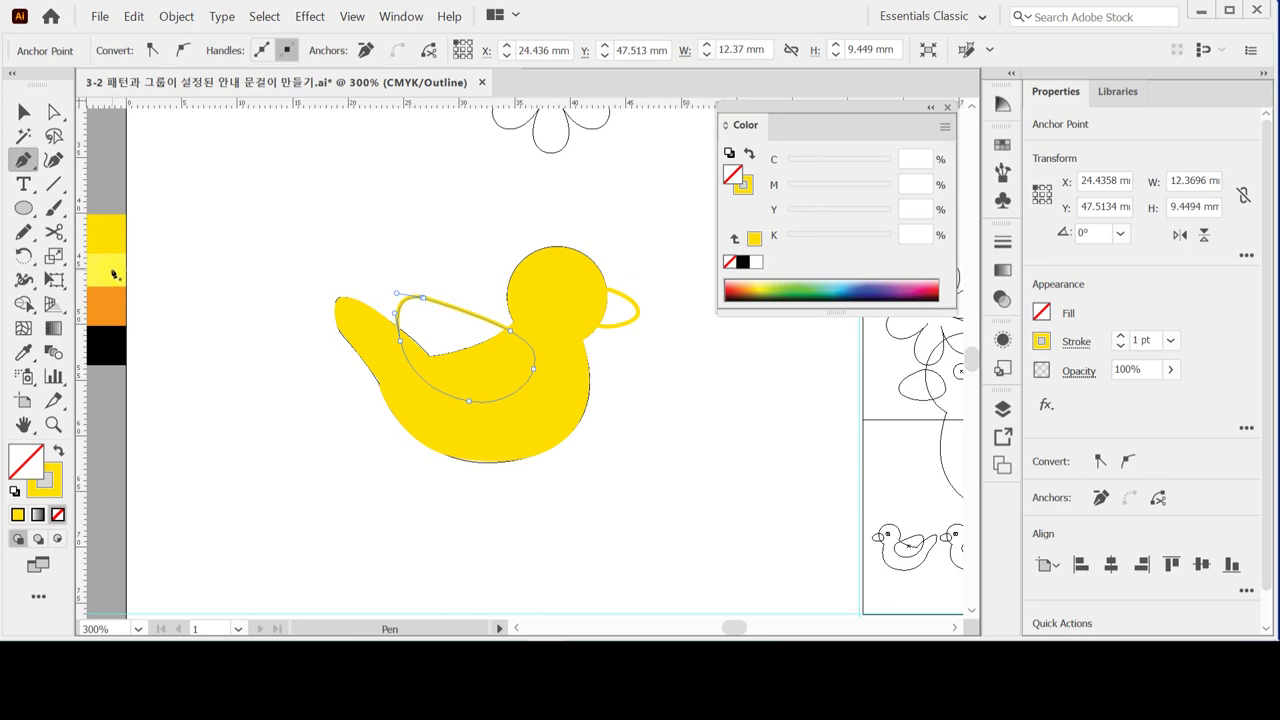
key(i)
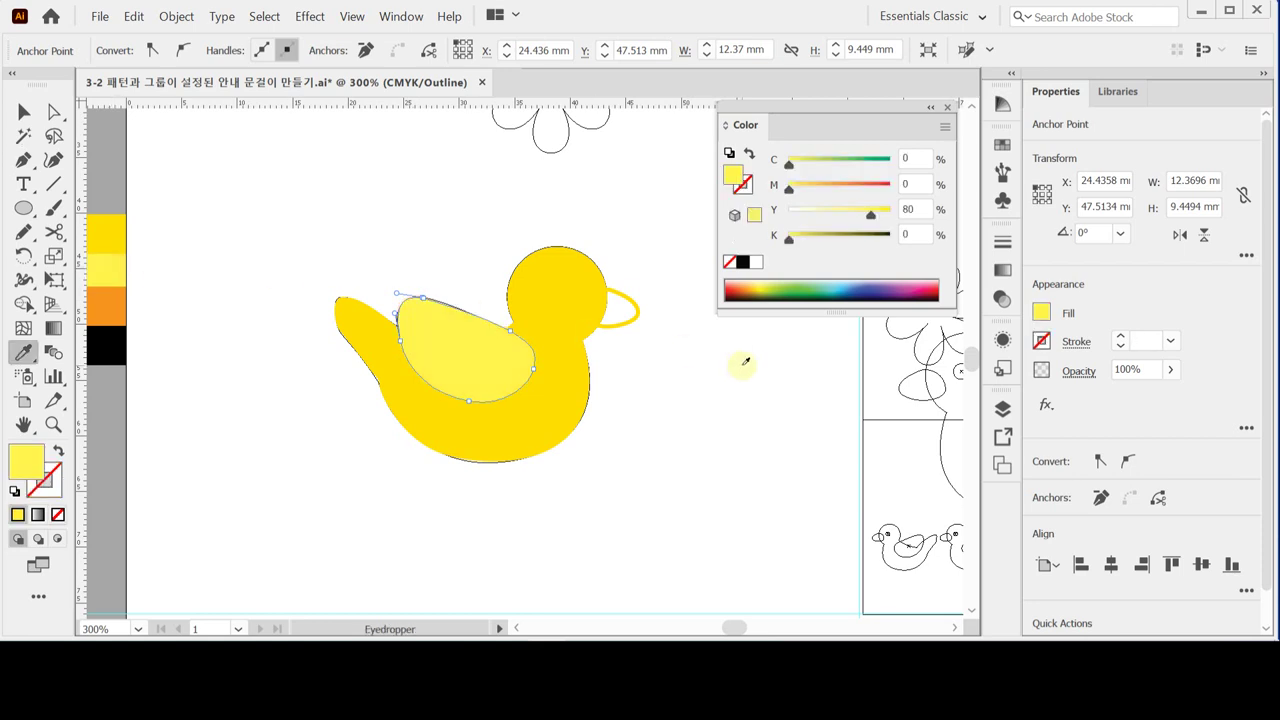
ctrl+click(728, 385)
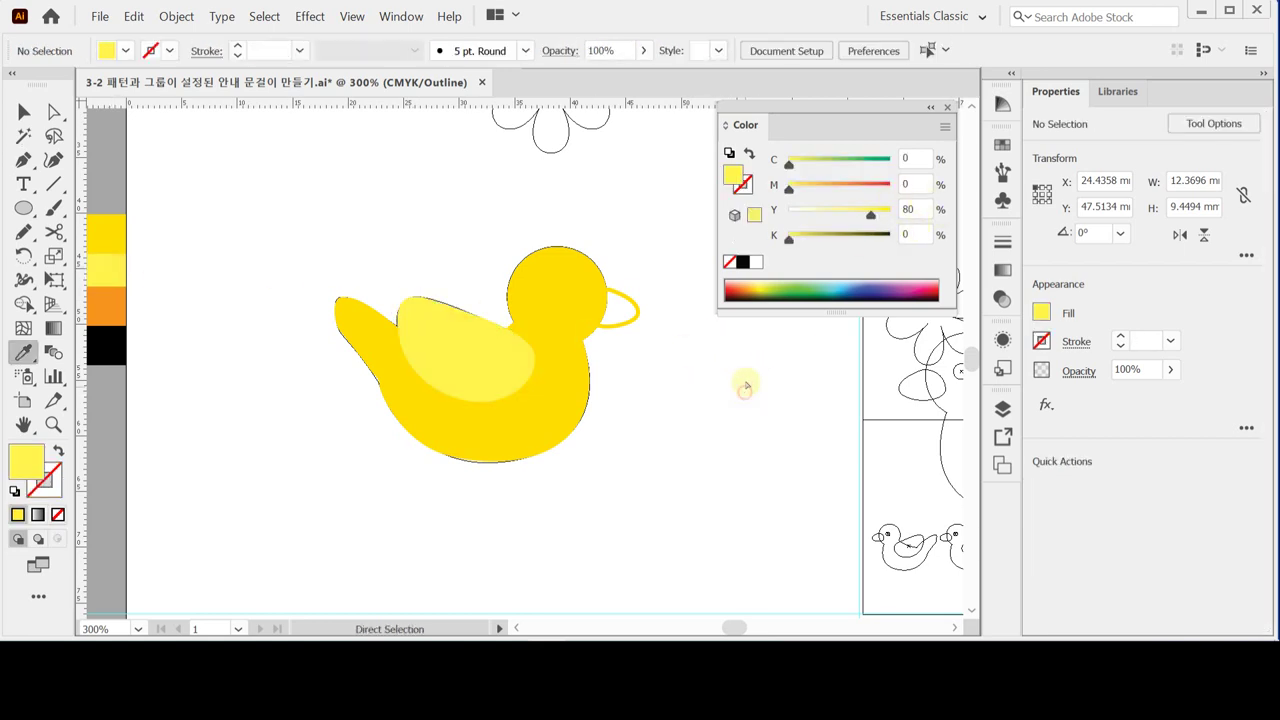
- Fill the beak with the orange (M 50, Y 100) sampled from the colour strip beside the artboard
ctrl+click(639, 320)
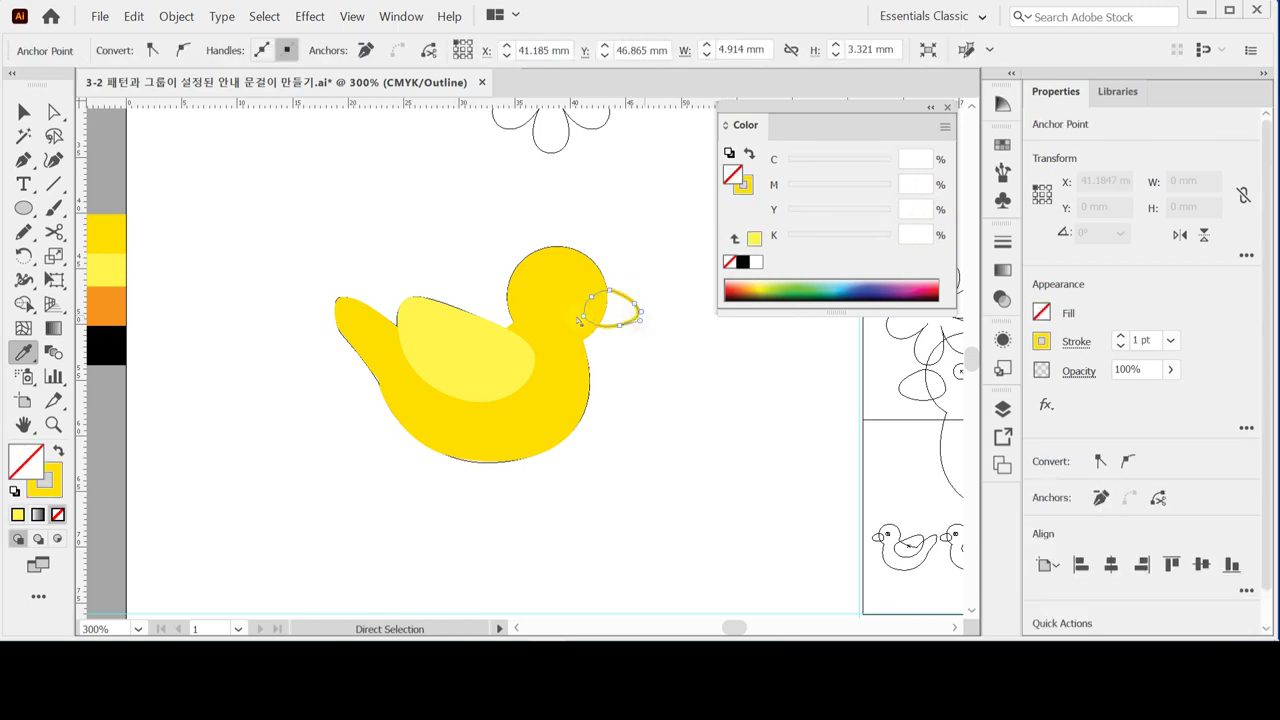
click(106, 303)
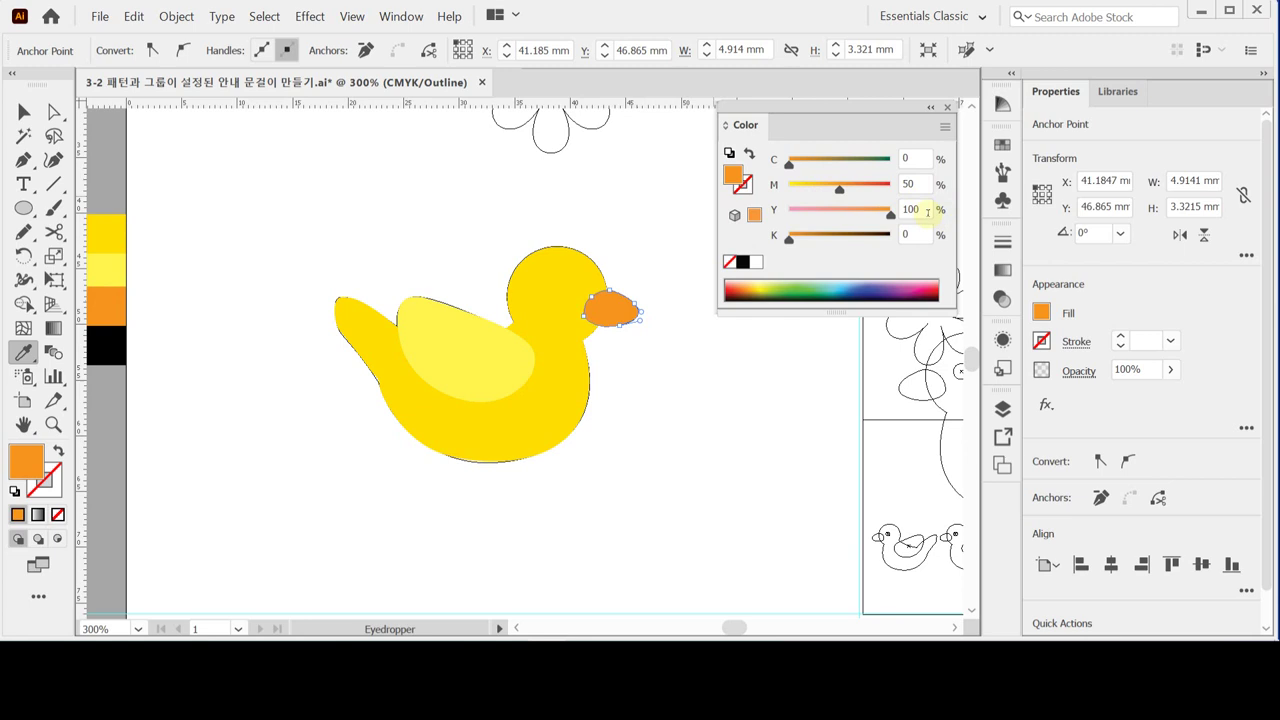
ctrl+click(714, 366)
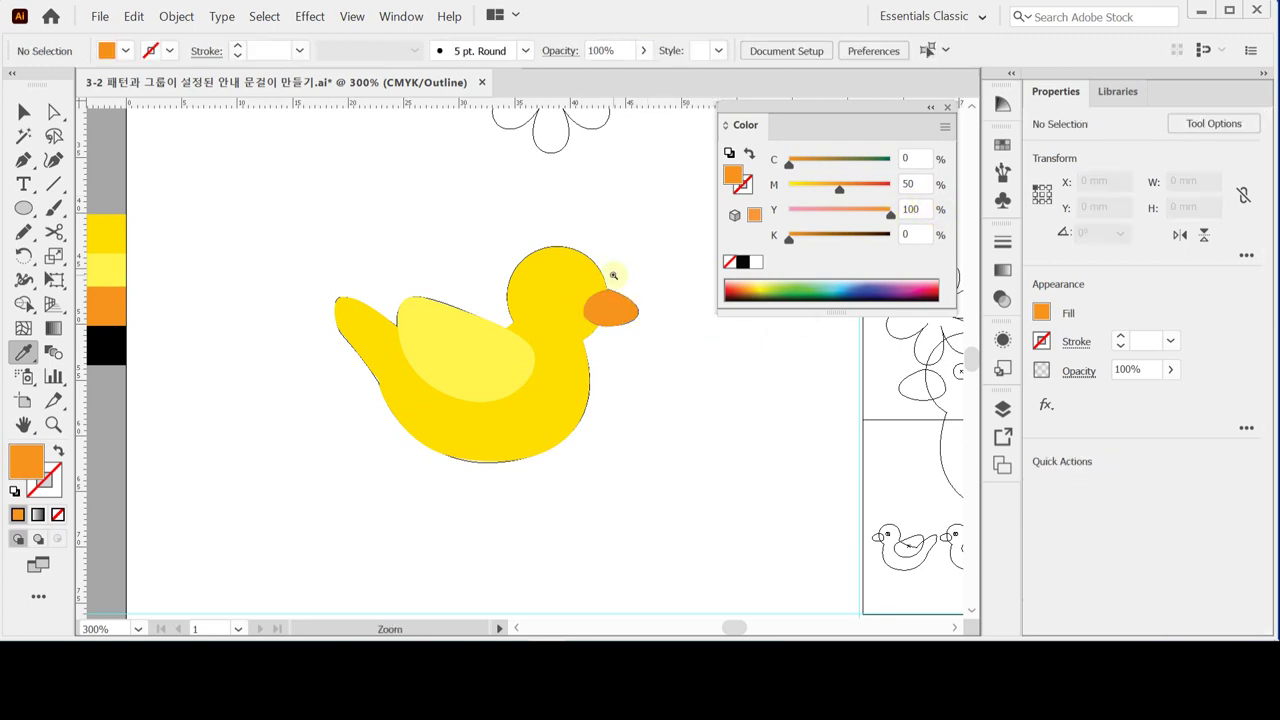
- Draw a circular eye about 1.2 mm in diameter on the head beside the beak and fill it with black (K 100)
ctrl+click(605, 316)
click(594, 337)
drag(540, 249, 571, 217)
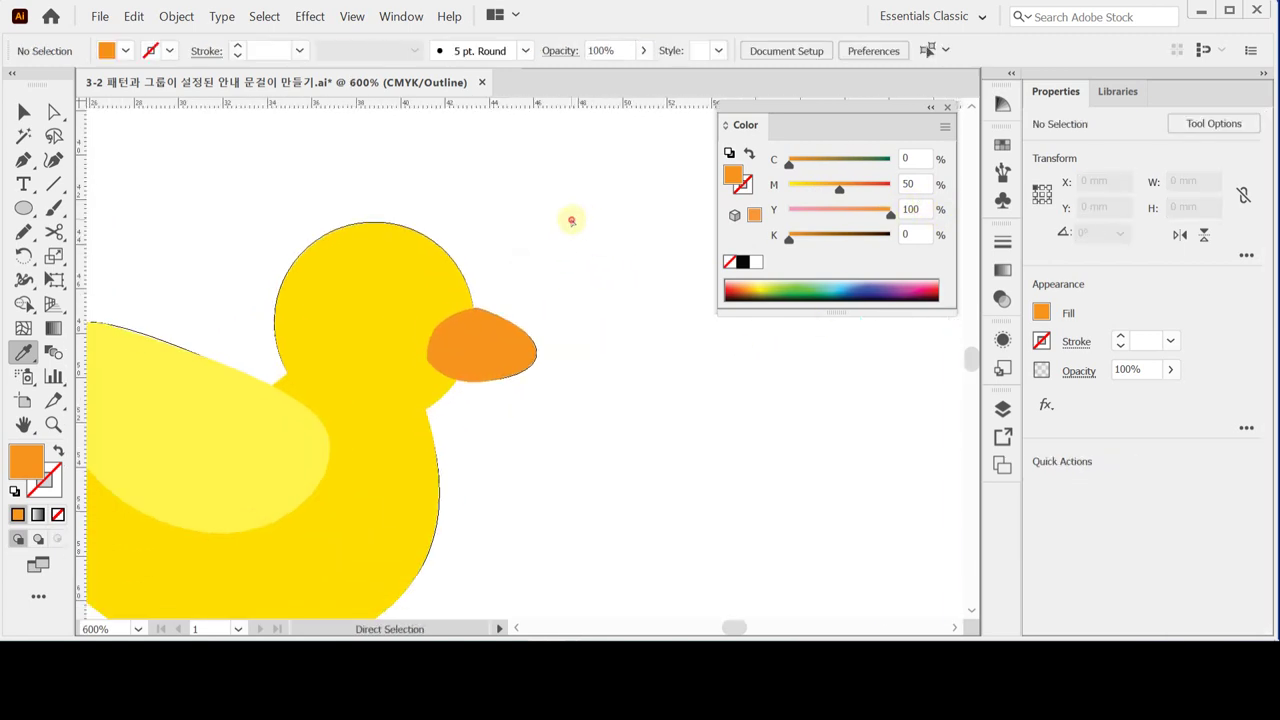
click(23, 207)
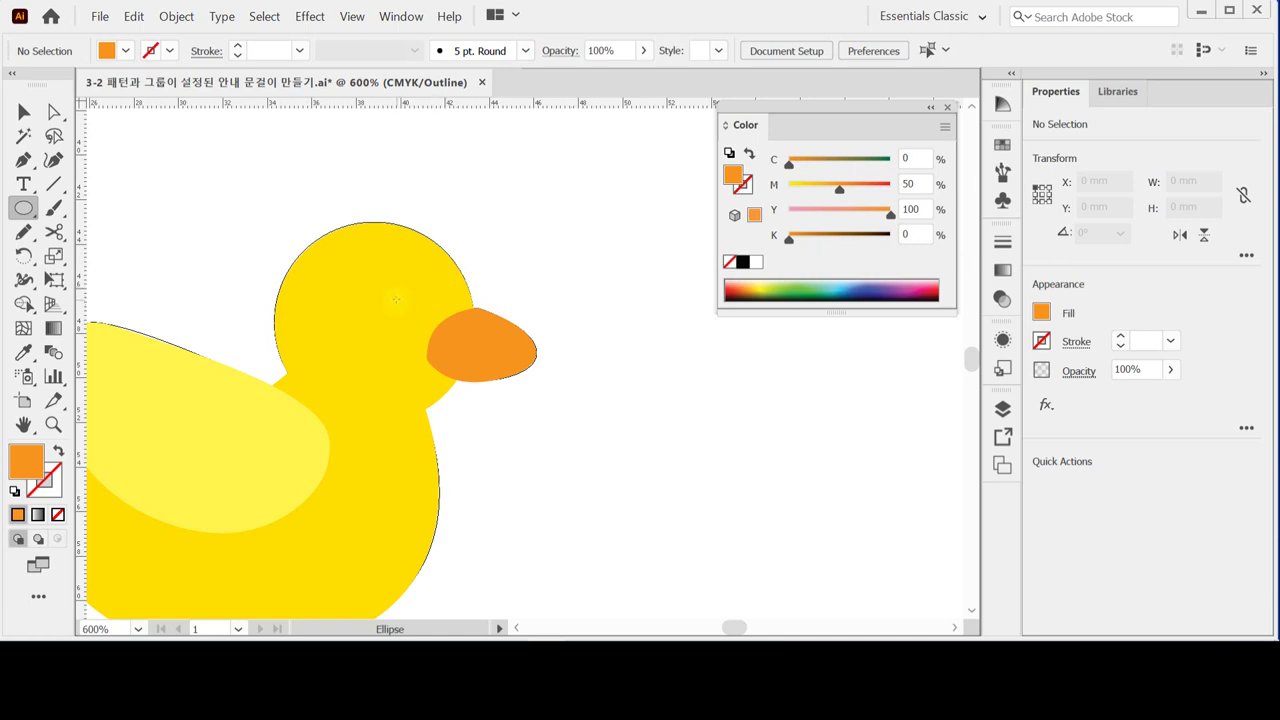
drag(398, 297, 410, 311)
drag(410, 311, 411, 311)
click(743, 262)
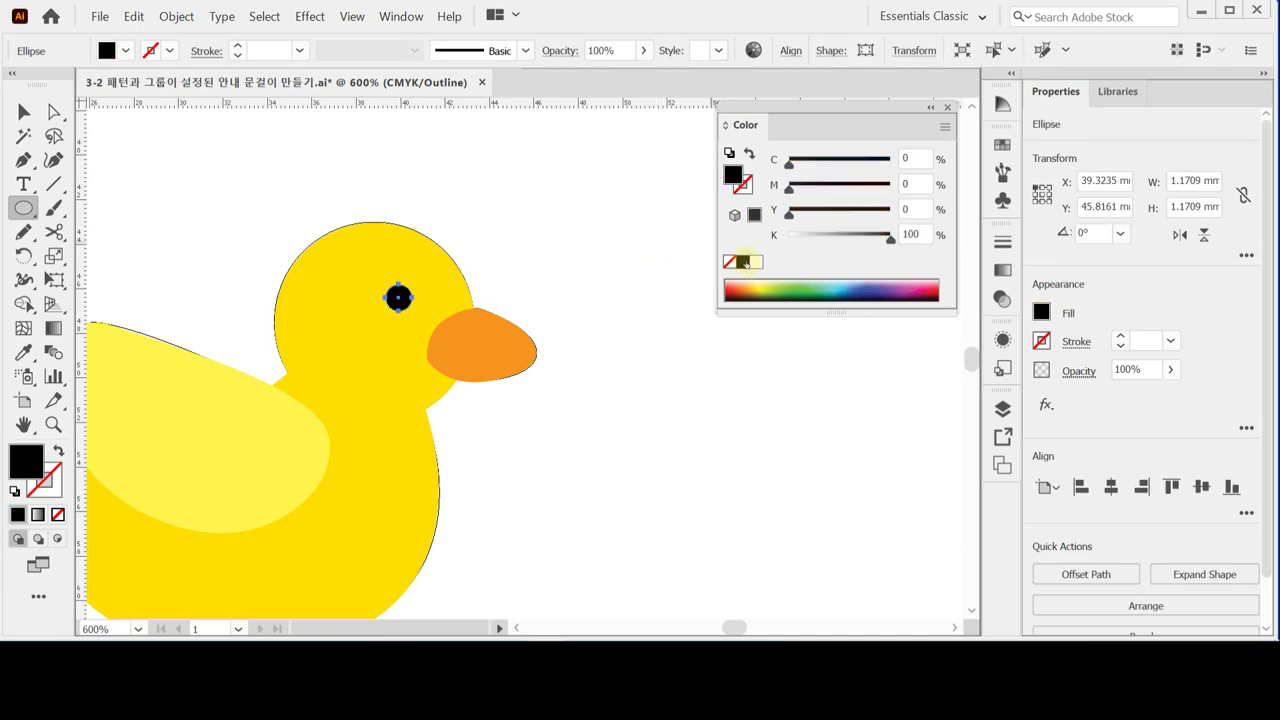
ctrl+click(566, 334)
- Move the eye slightly closer to the beak and save the document
key(ctrl+minus)
key(ctrl+minus)
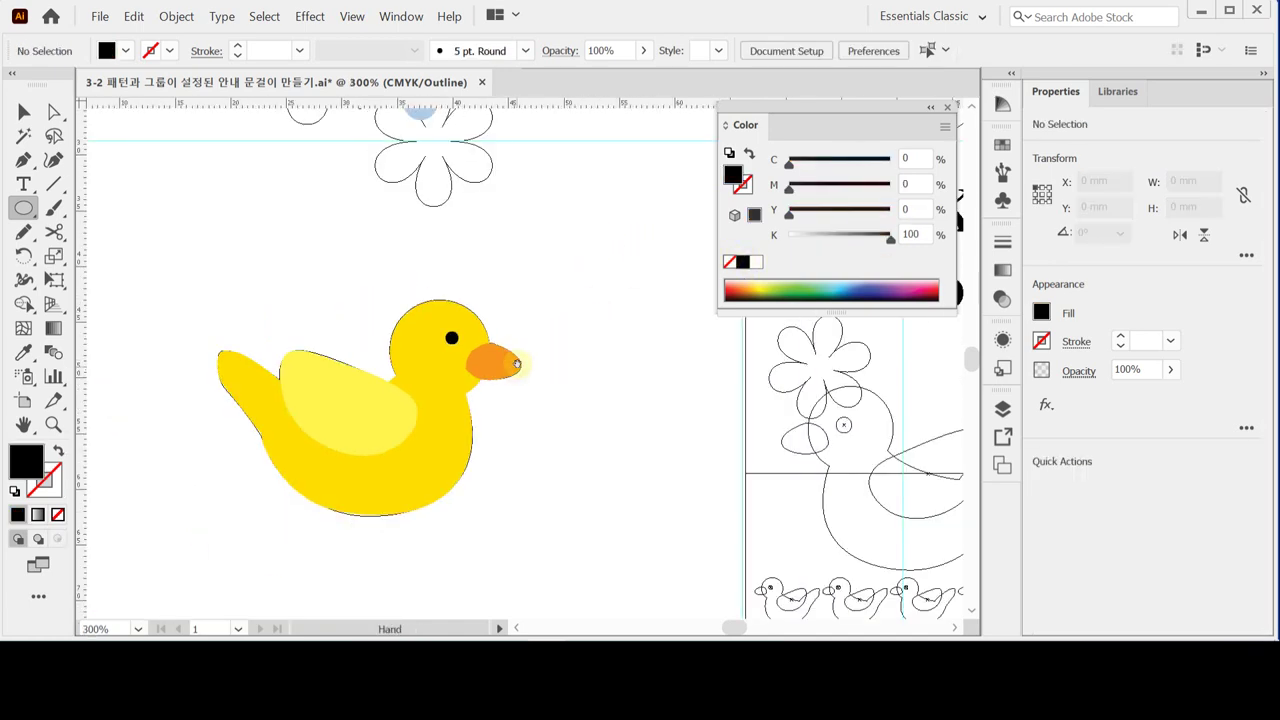
ctrl+click(451, 339)
ctrl+click(526, 308)
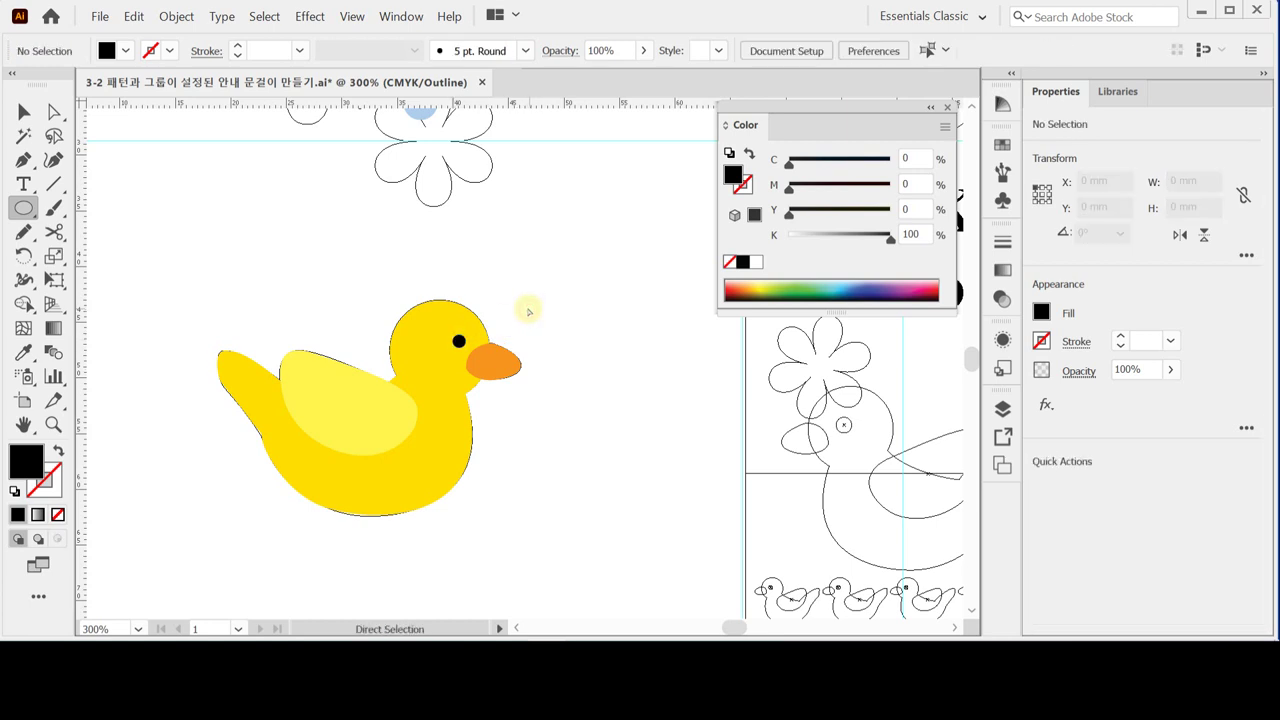
key(ctrl+s)
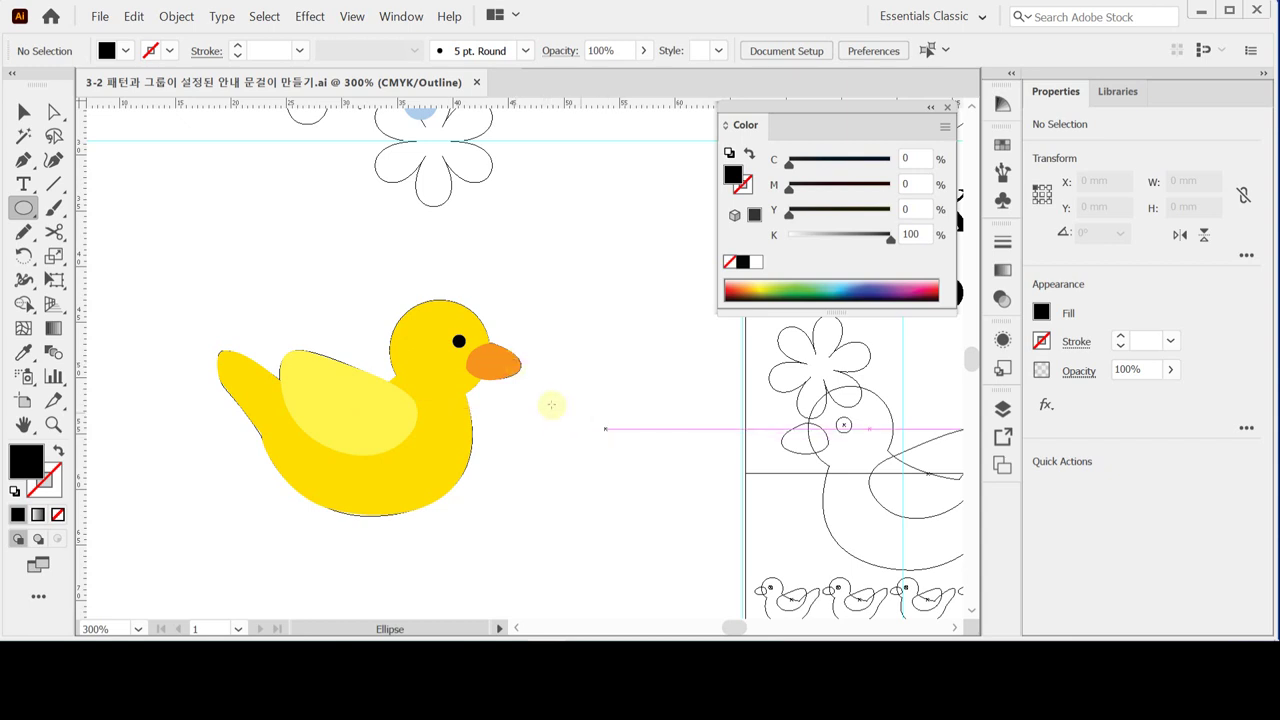
- Examine the whole door hanger template with its hook, Kid Zone text and row of small ducks
drag(626, 400, 558, 385)
scroll(500, 390, down, 1)
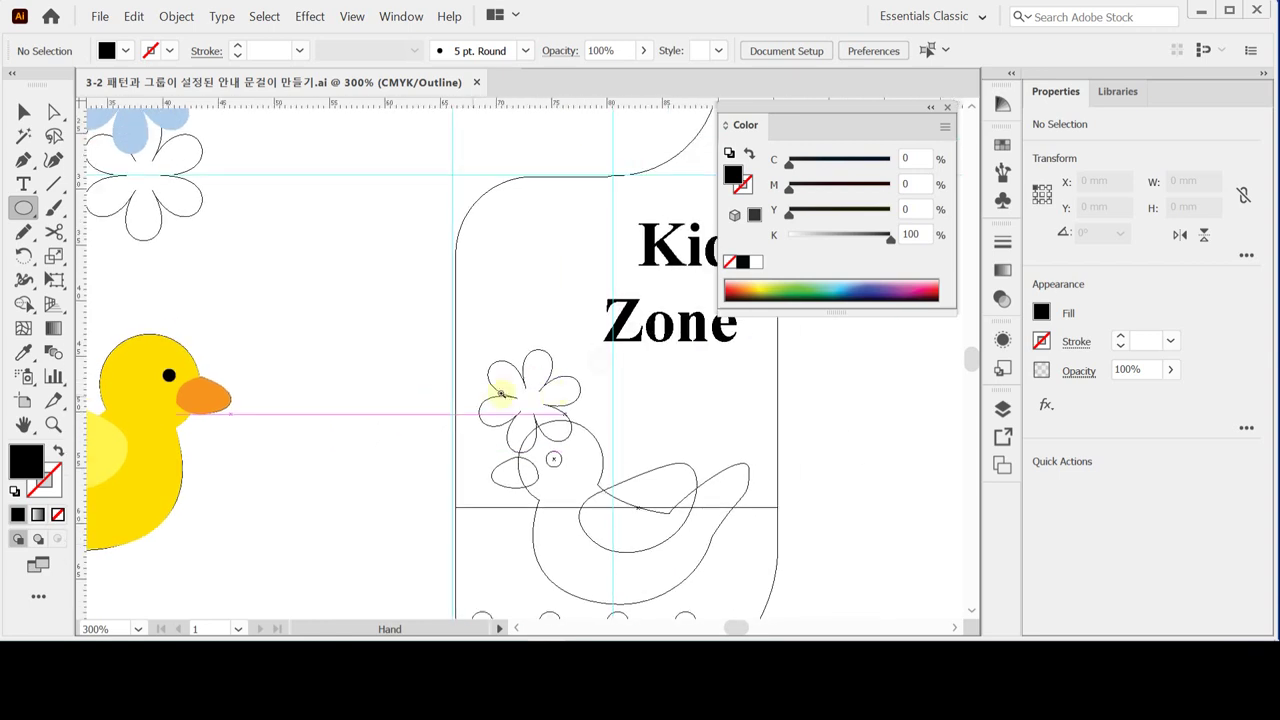
scroll(557, 380, down, 1)
drag(554, 320, 533, 352)
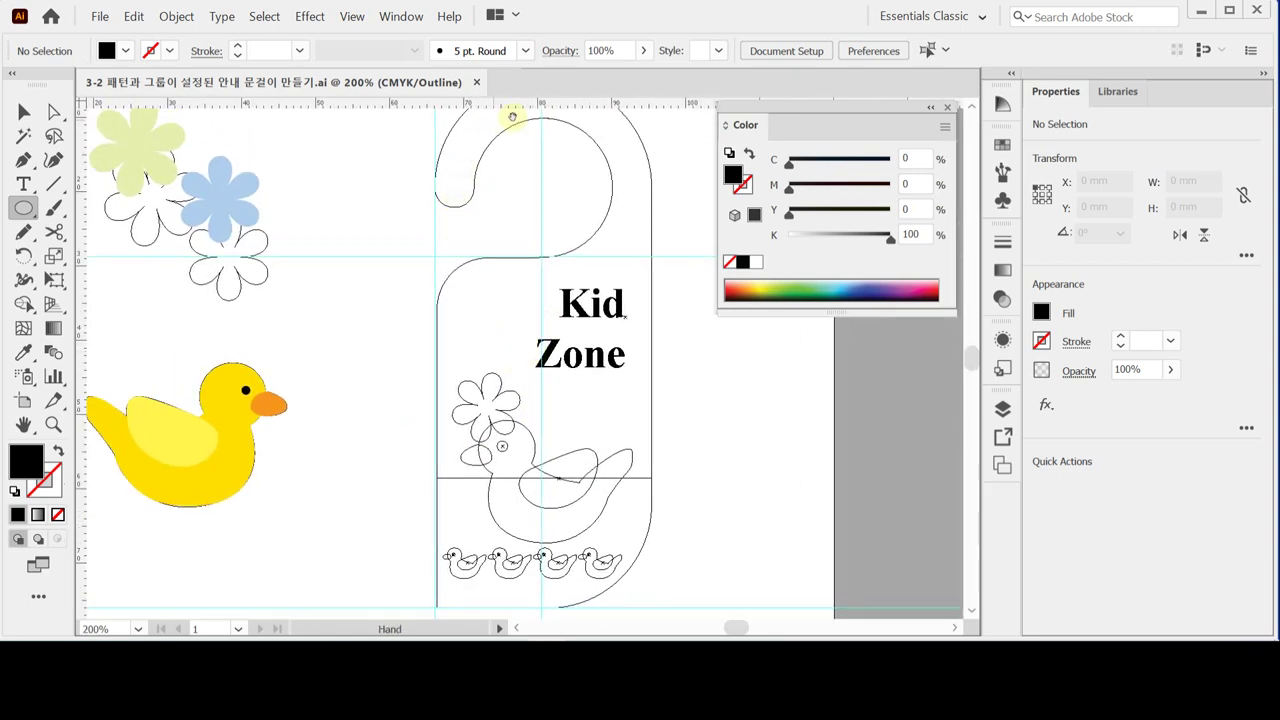
scroll(560, 318, down, 1)
drag(558, 334, 568, 298)
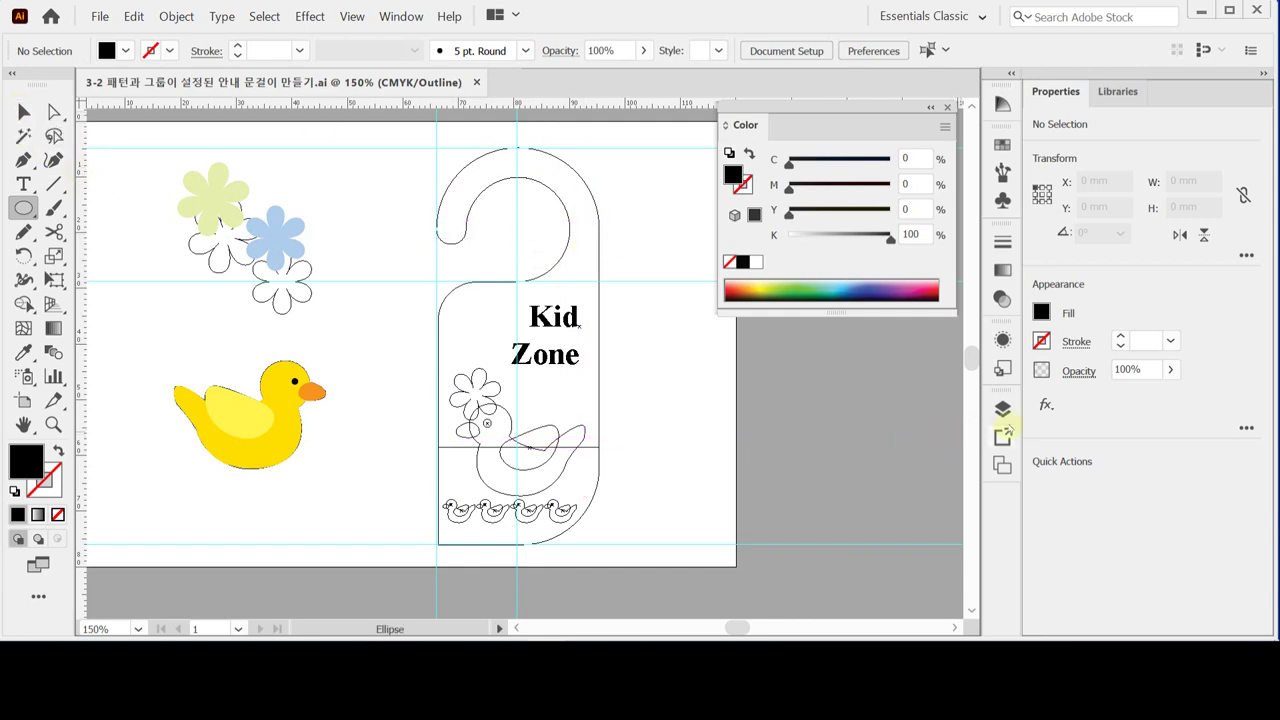
- Hide the lower layer that holds the door hanger template, leaving the layer with the coloured artwork shown
click(1004, 408)
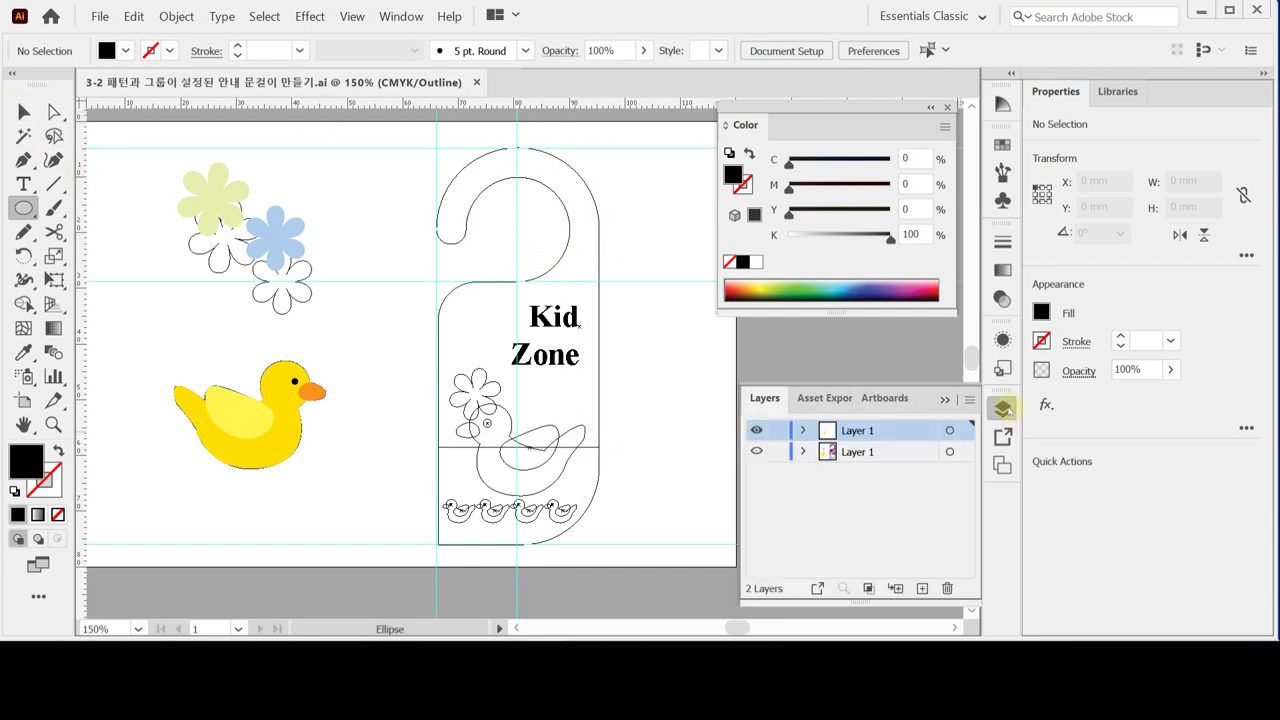
click(757, 430)
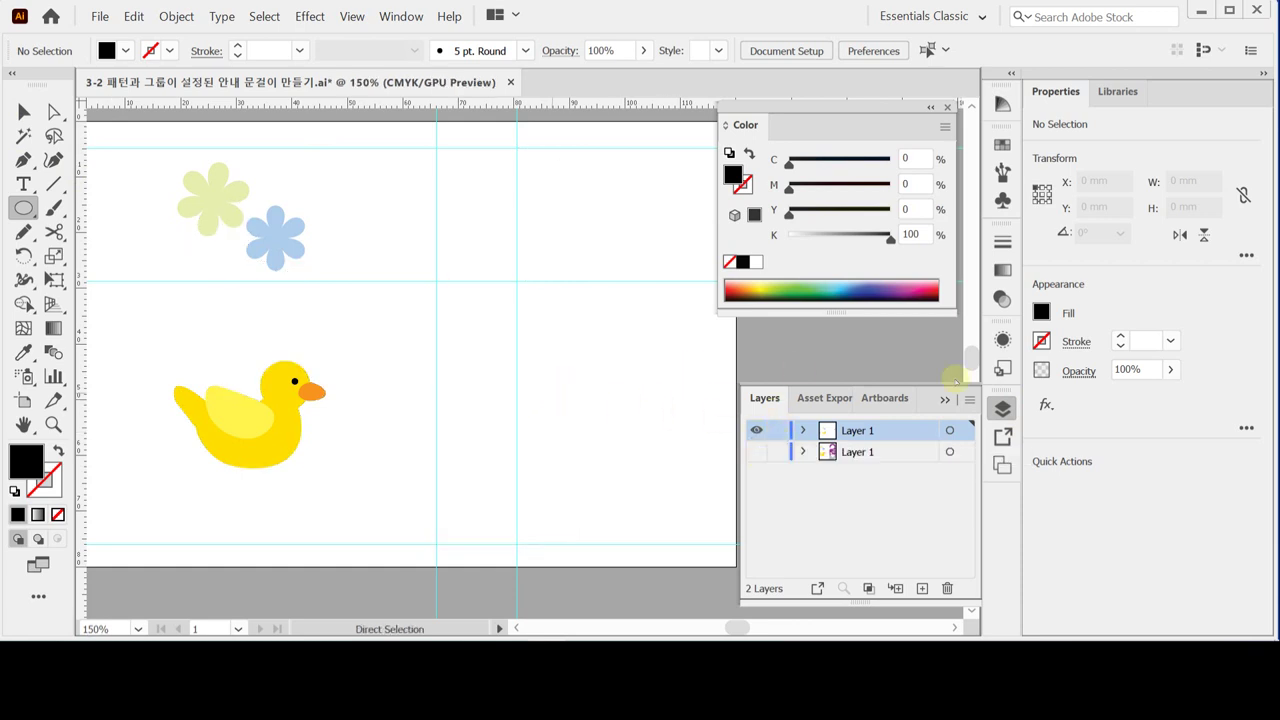
click(1003, 408)
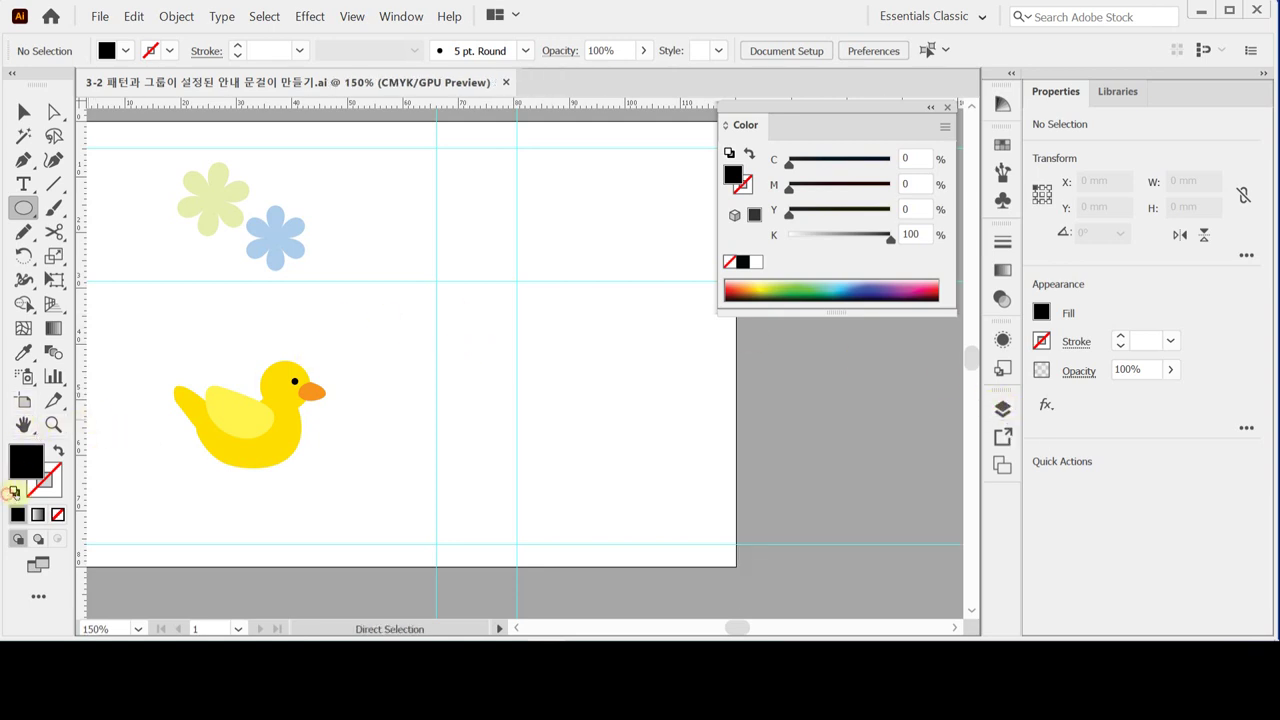
- Restore the default white fill and black stroke and draw a 29 × 34 mm rounded rectangle with 7 mm corners from the left guide intersection
click(14, 490)
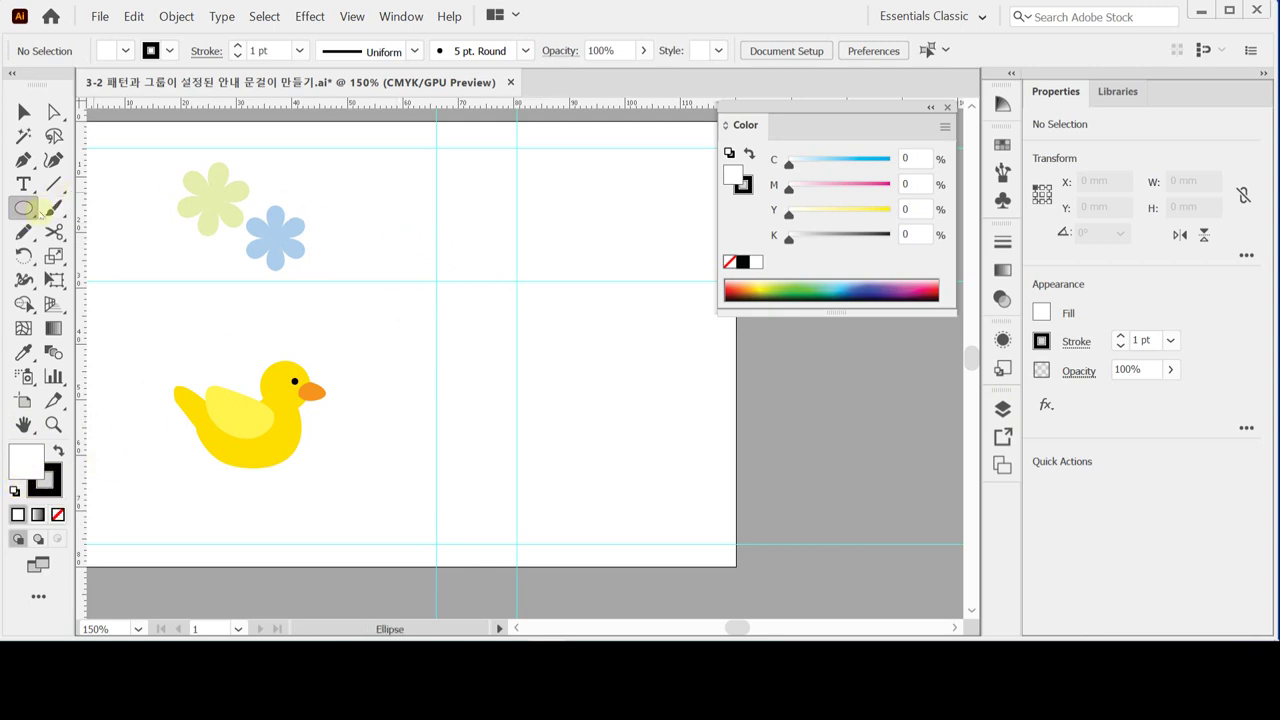
drag(24, 207, 88, 233)
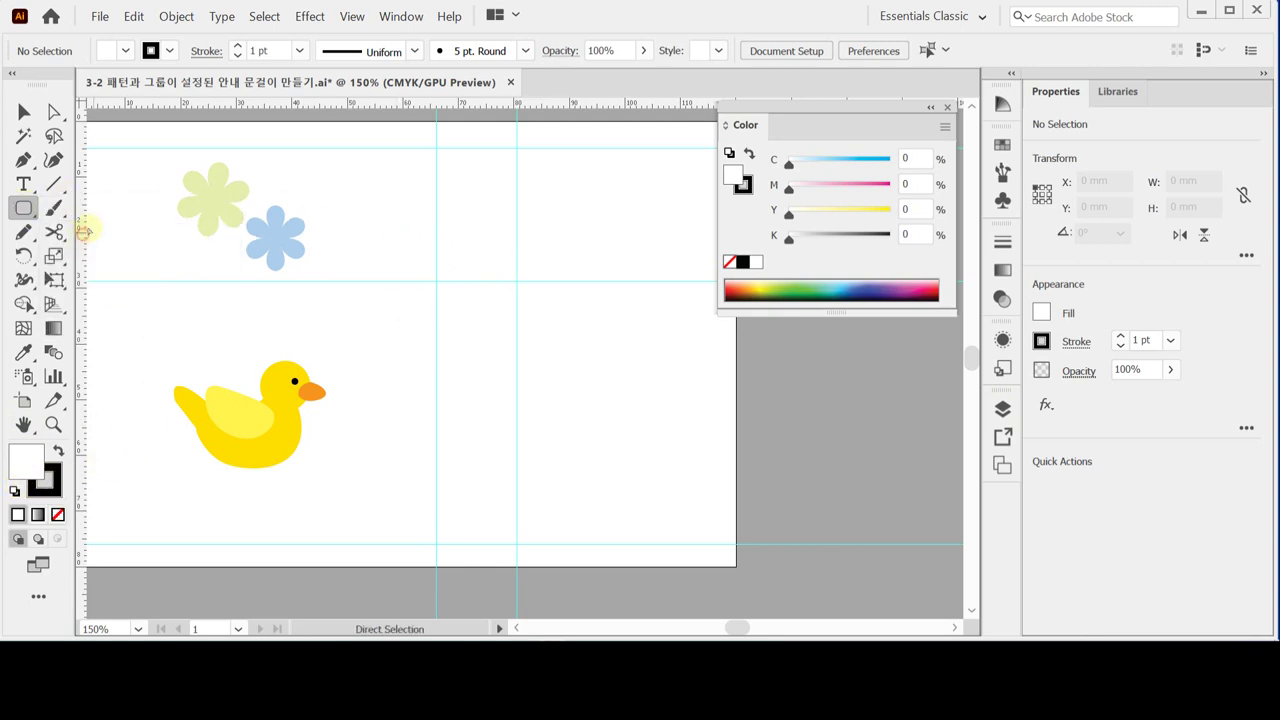
click(436, 280)
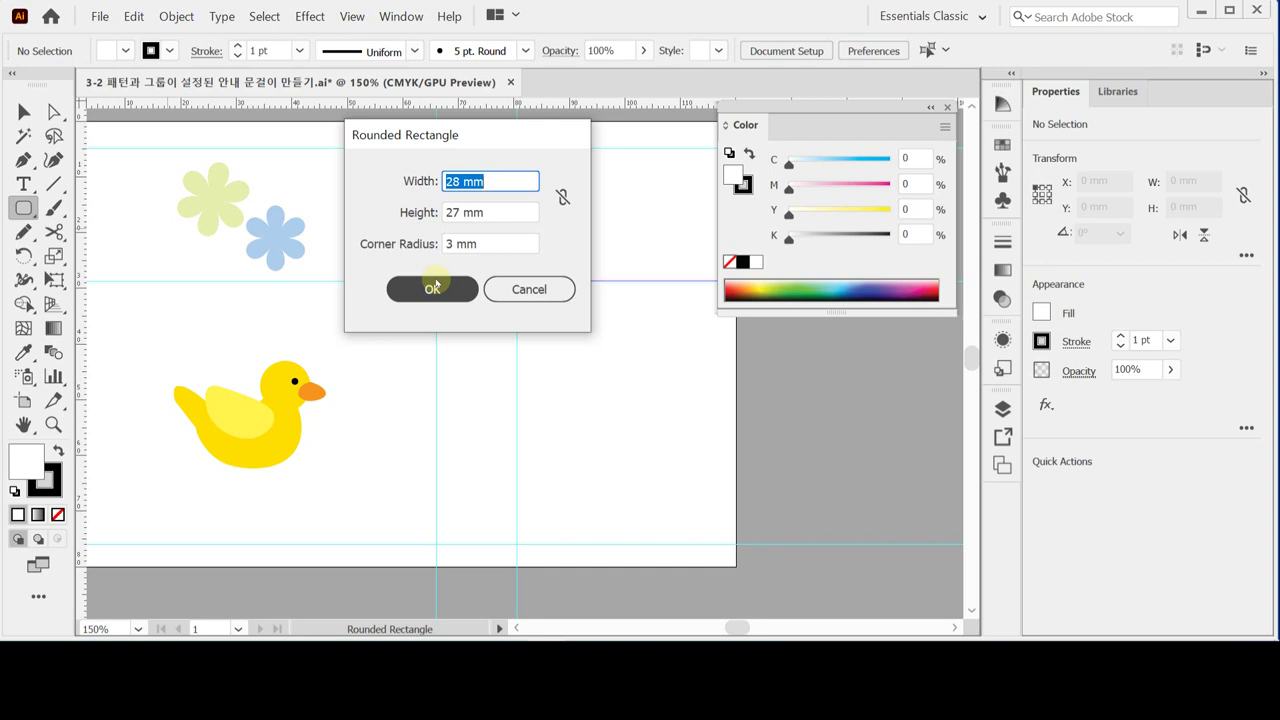
text(29)
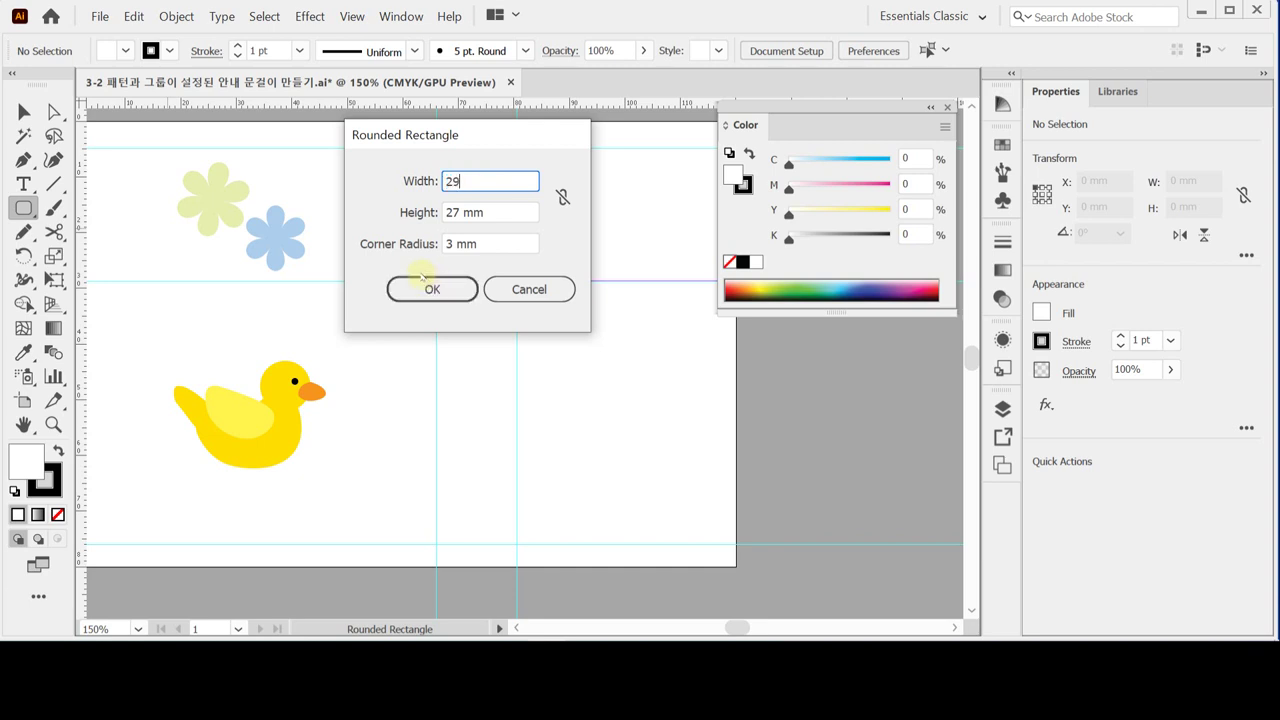
key(Tab)
text(34)
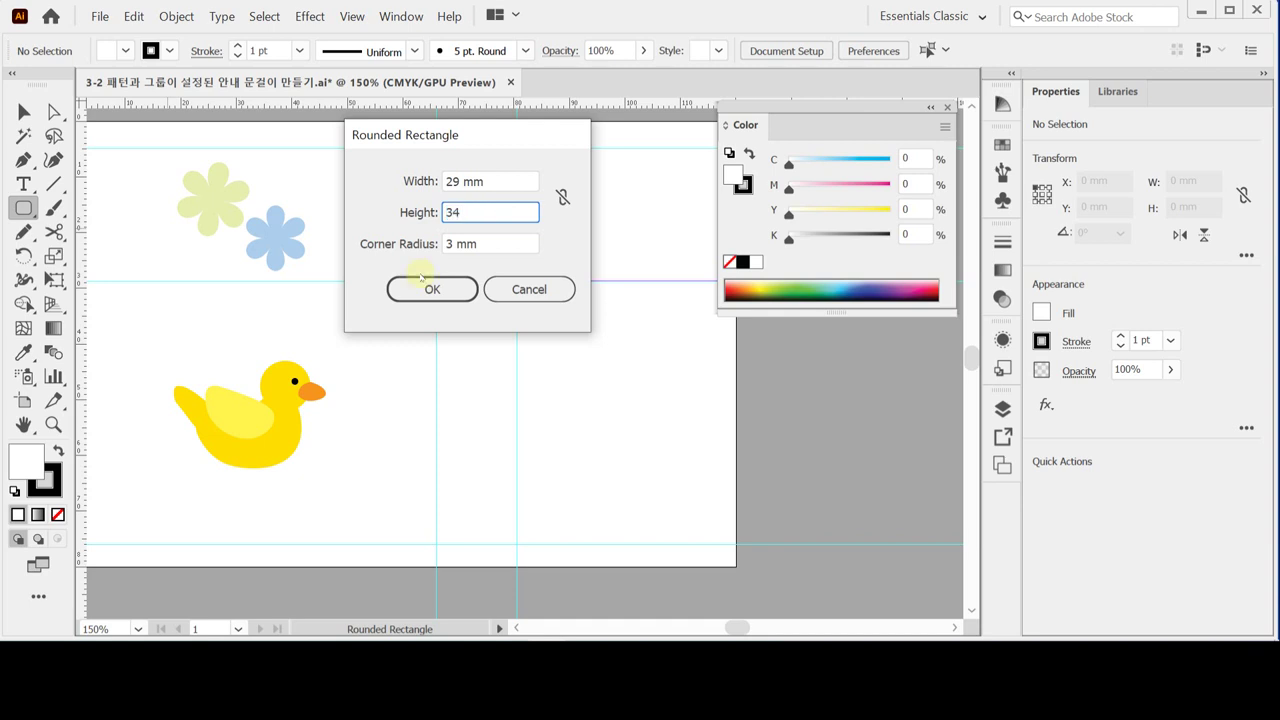
key(Tab)
text(7)
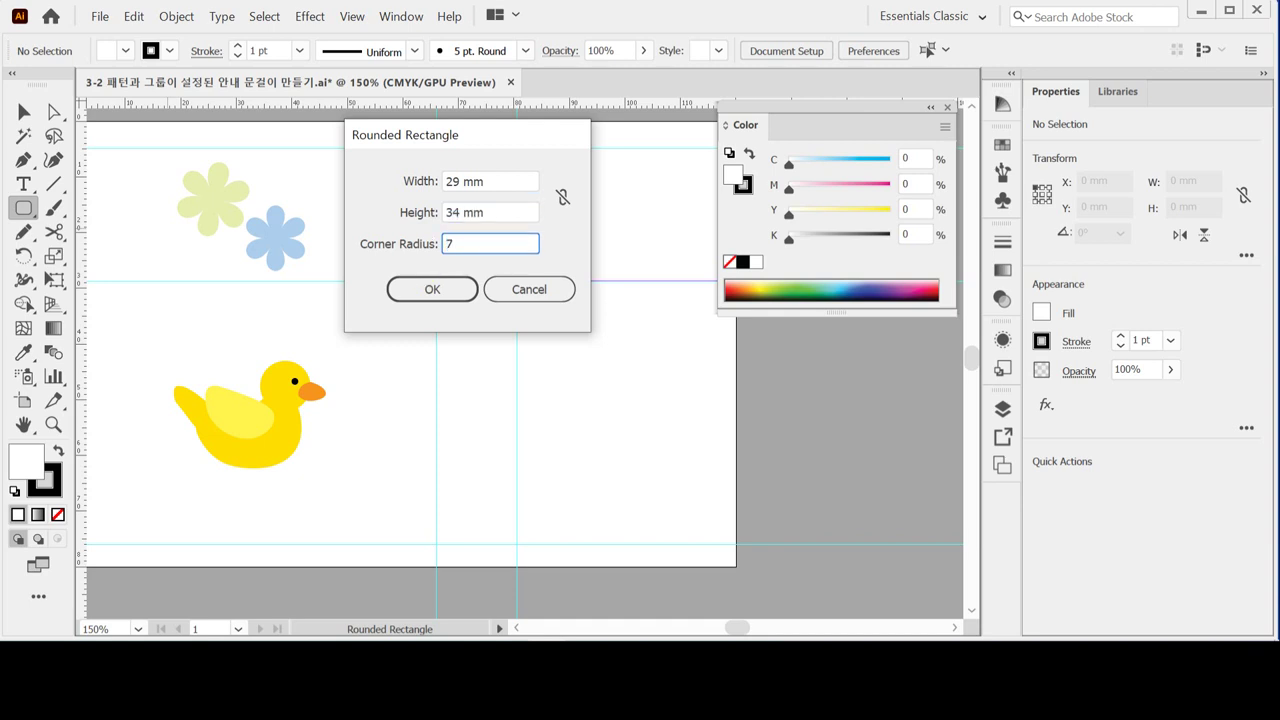
key(Return)
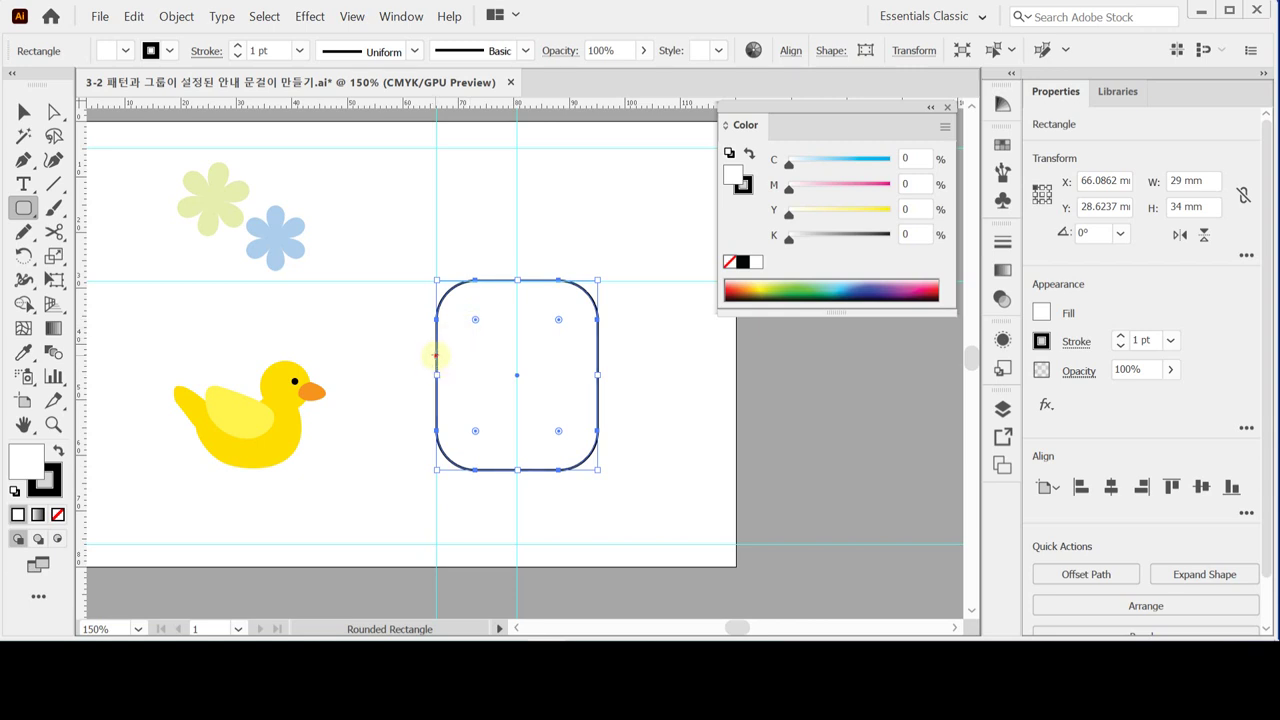
- Add a 29 × 40 mm rounded rectangle with a 14 mm corner radius over the first and move it up onto the bottom guide
click(435, 355)
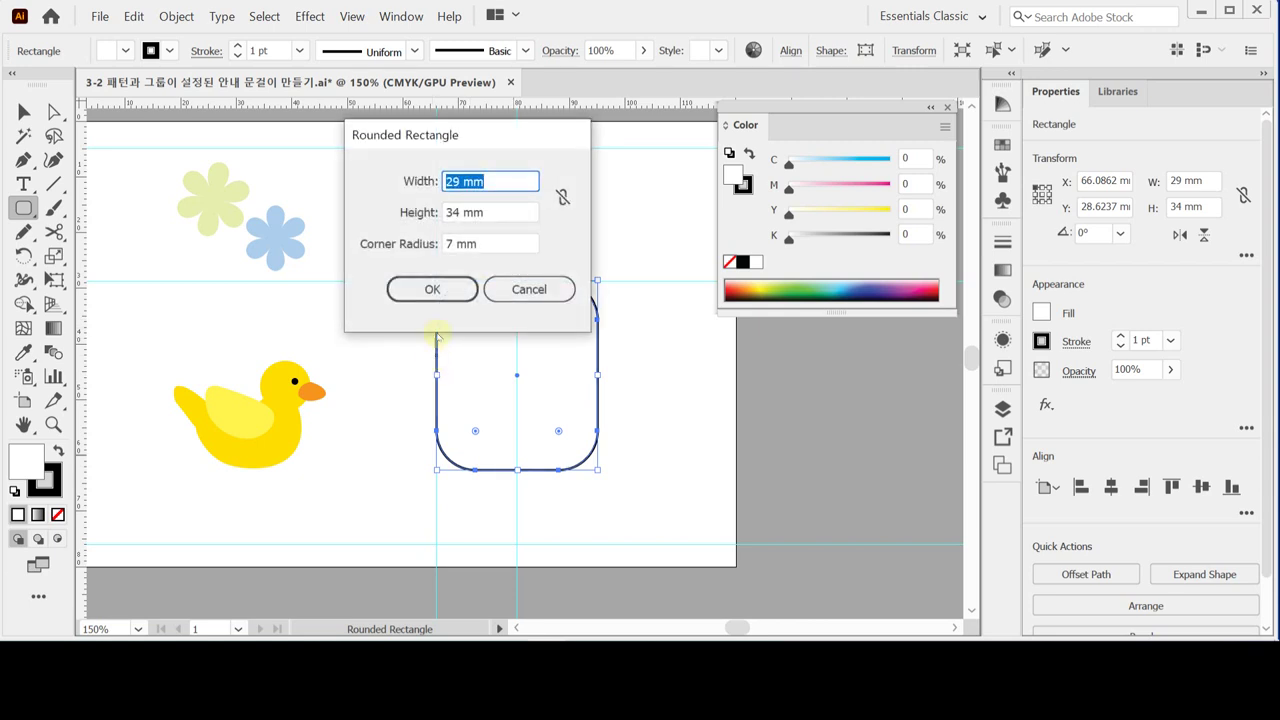
click(505, 212)
text(40)
key(Tab)
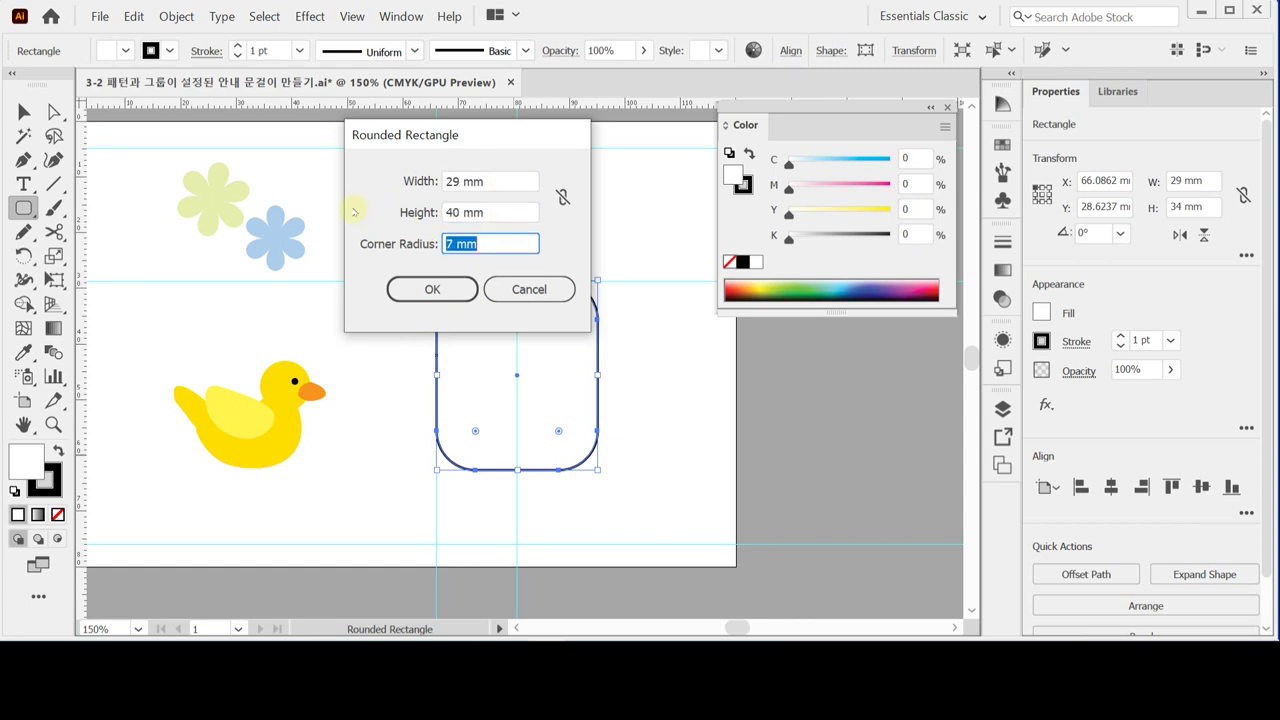
text(14)
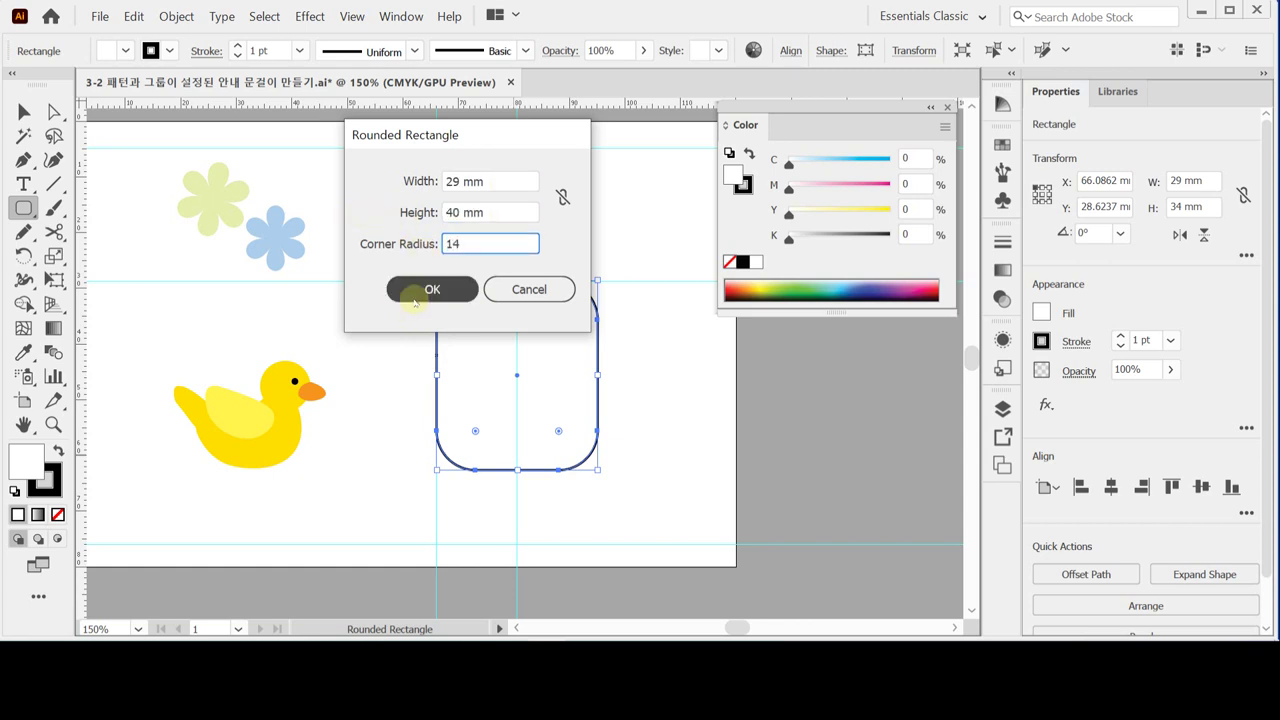
click(425, 289)
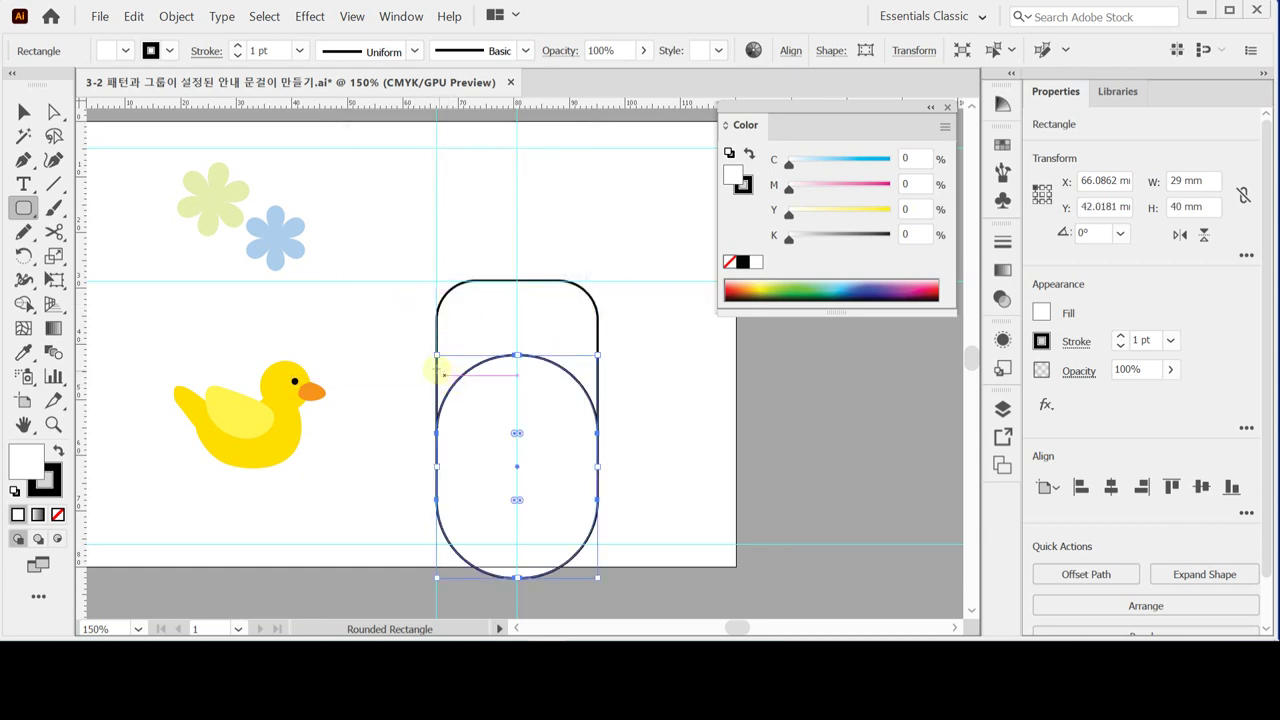
key(ctrl)
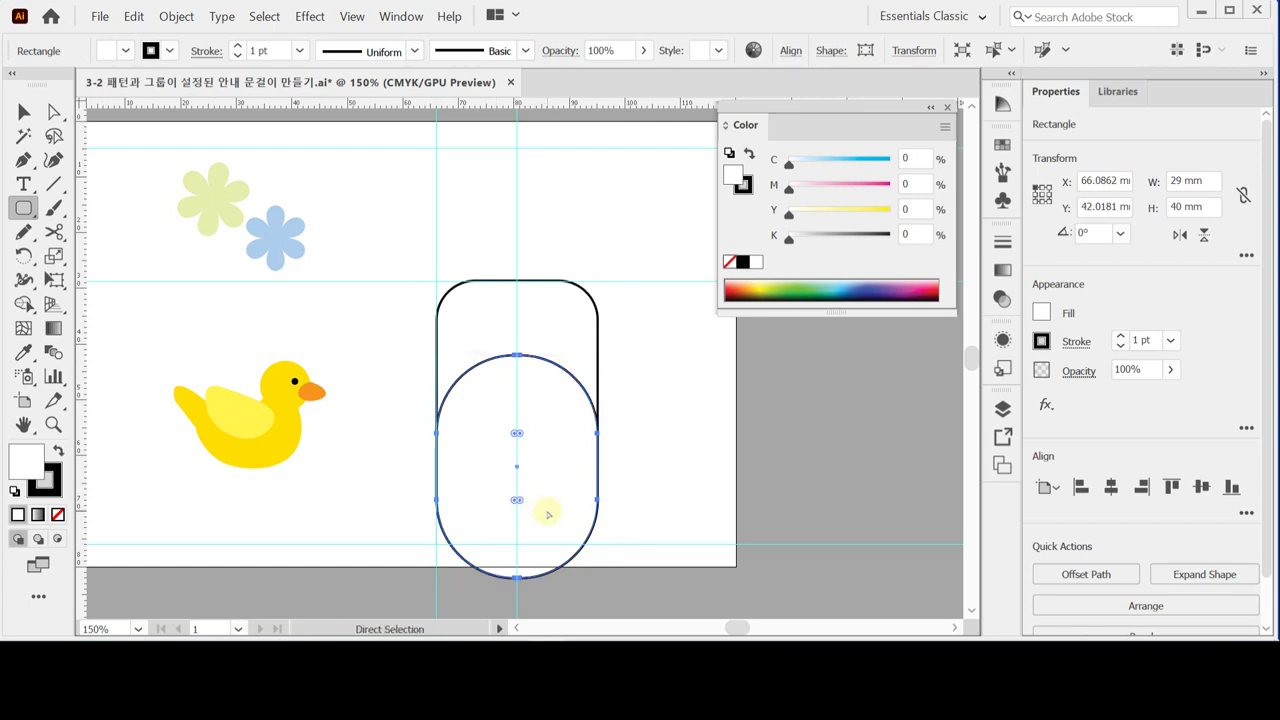
drag(549, 519, 547, 484)
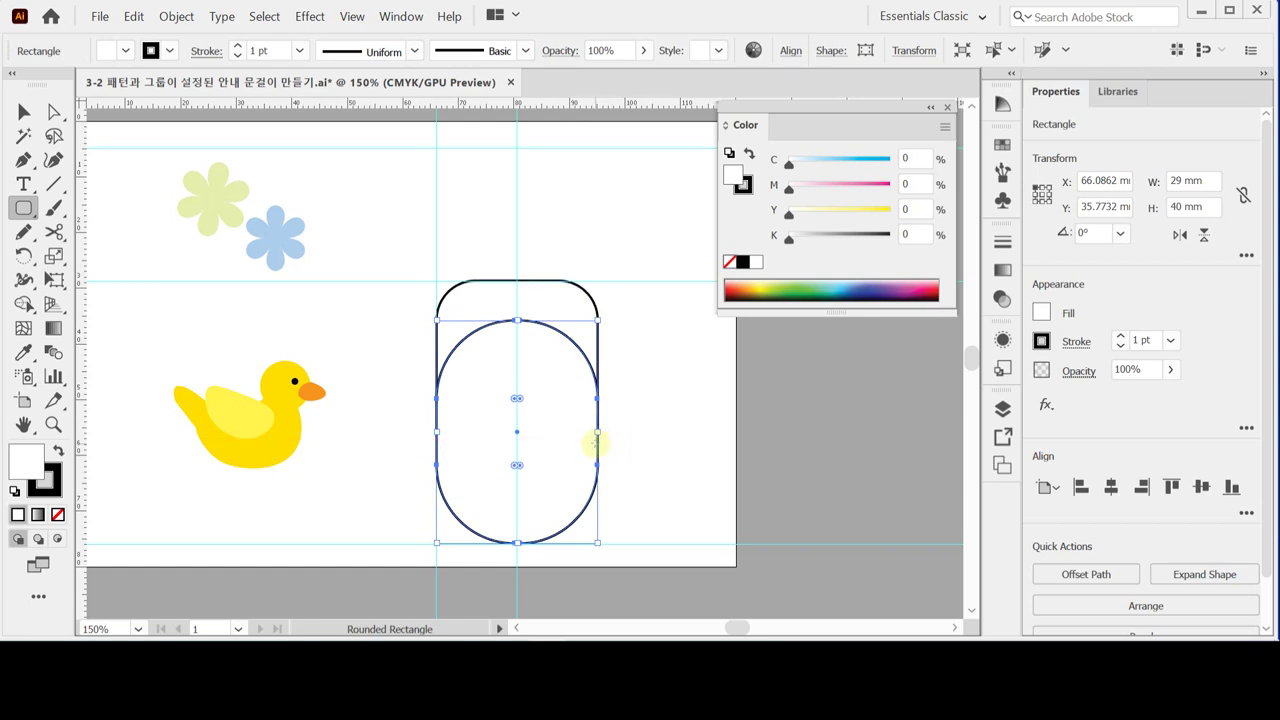
- Unite the two overlapping rounded rectangles into a single hanger body shape
click(23, 112)
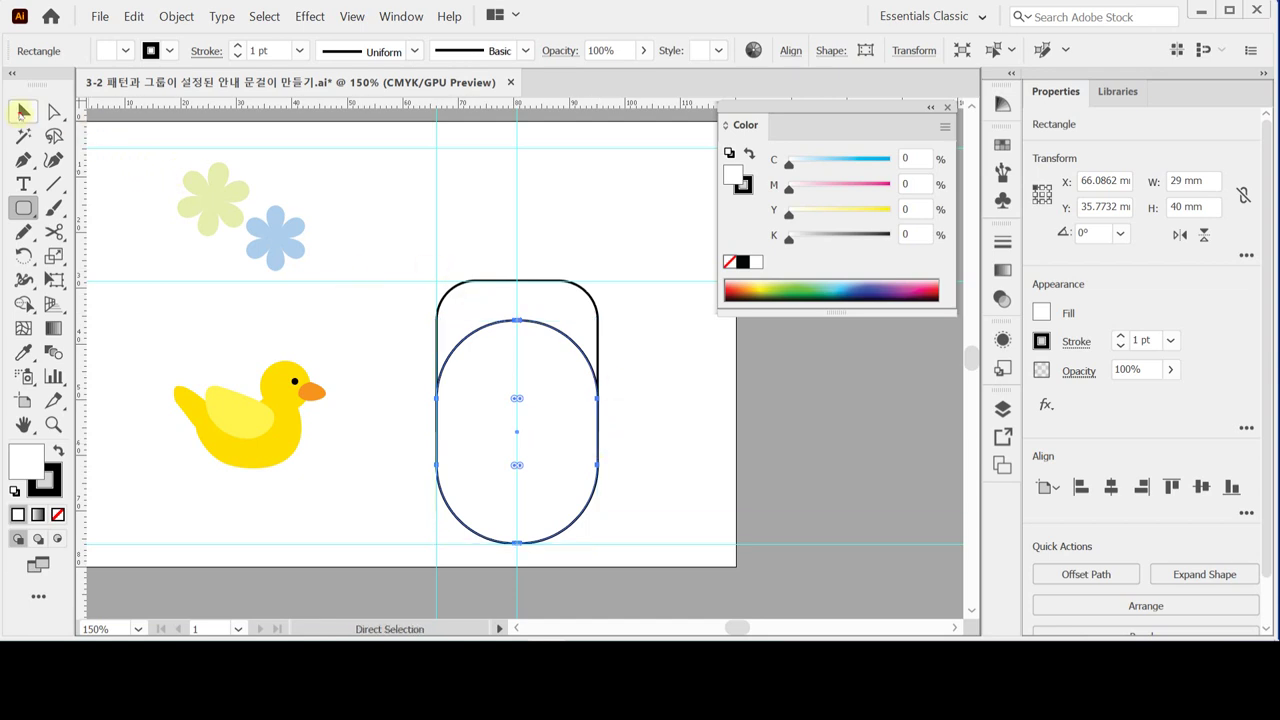
drag(476, 266, 528, 364)
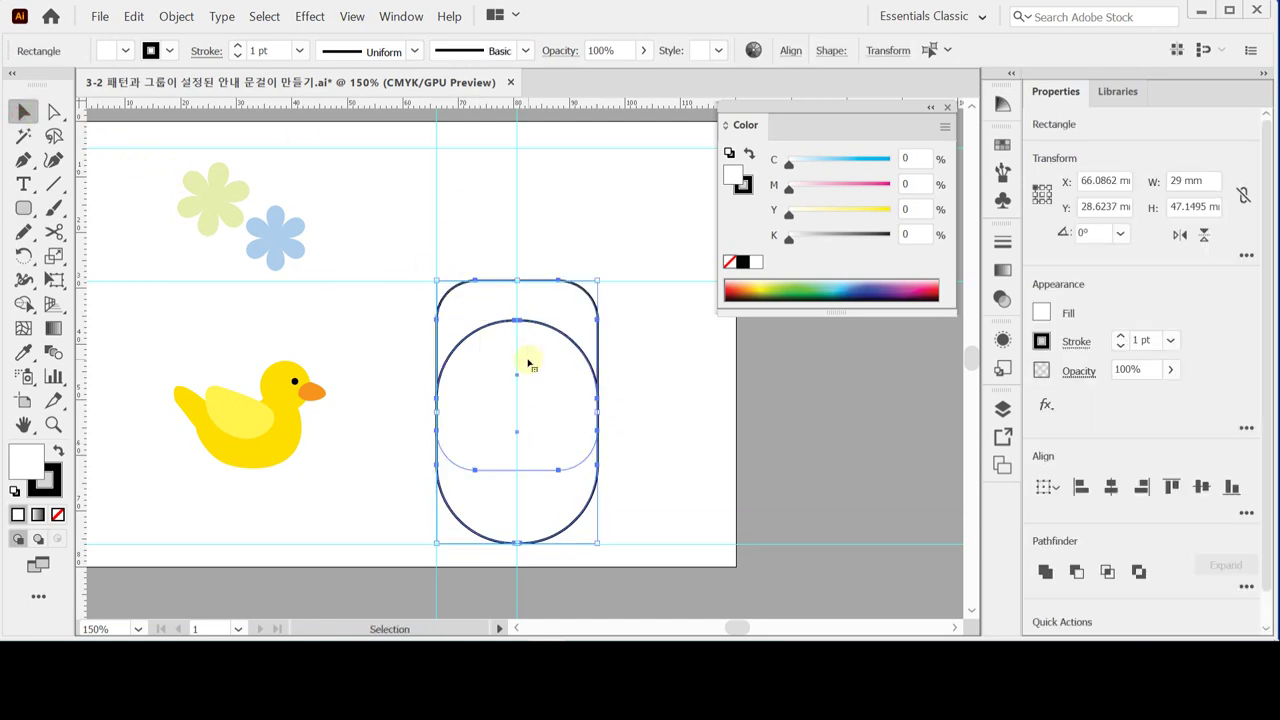
drag(506, 250, 559, 422)
click(1045, 572)
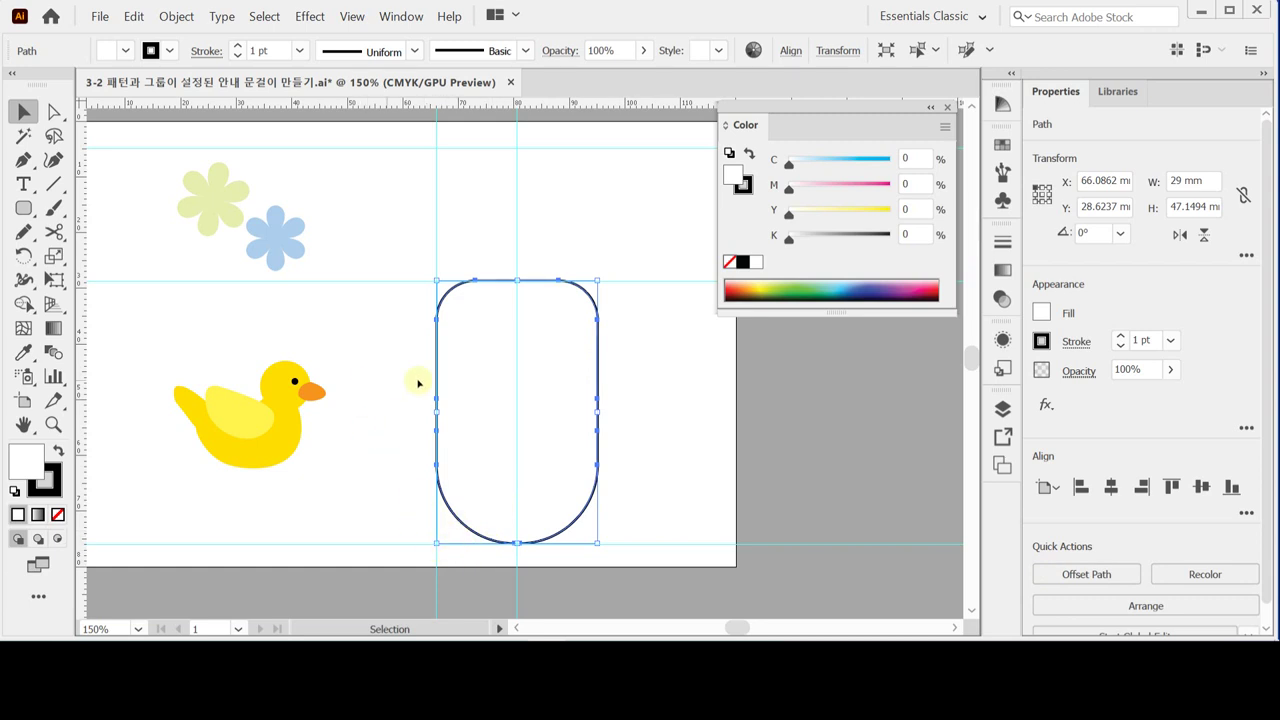
- Draw a 14 × 17 mm rectangle over the body's lower-left corner and nudge it up to the bottom guide
drag(23, 207, 95, 206)
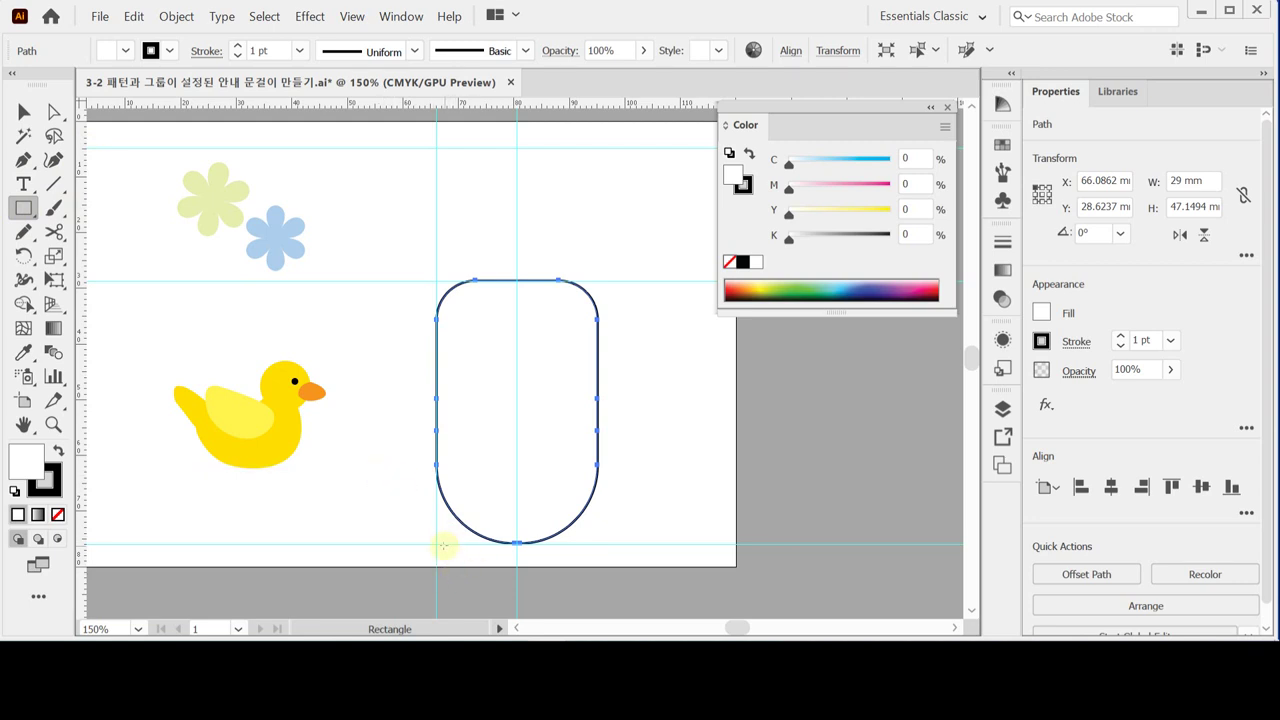
click(437, 455)
text(14)
key(Tab)
text(1)
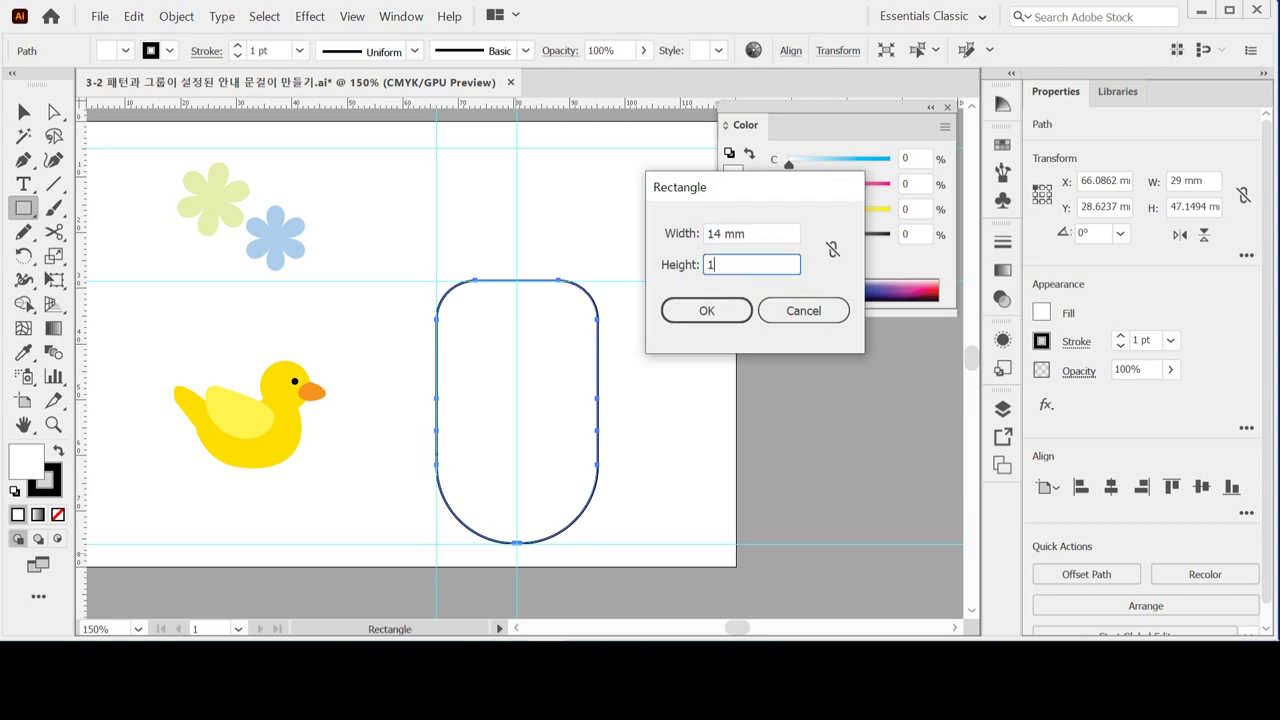
text(7)
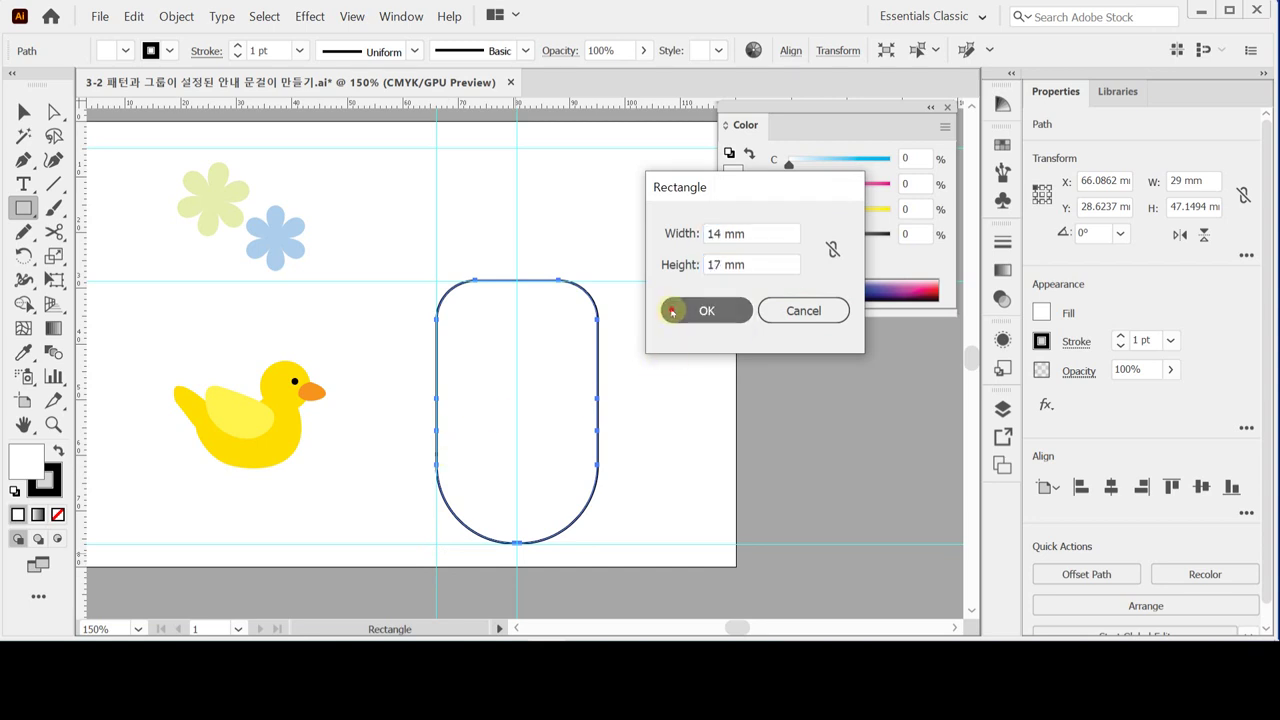
click(674, 310)
key(Up)
key(Up)
key(Up)
key(Up)
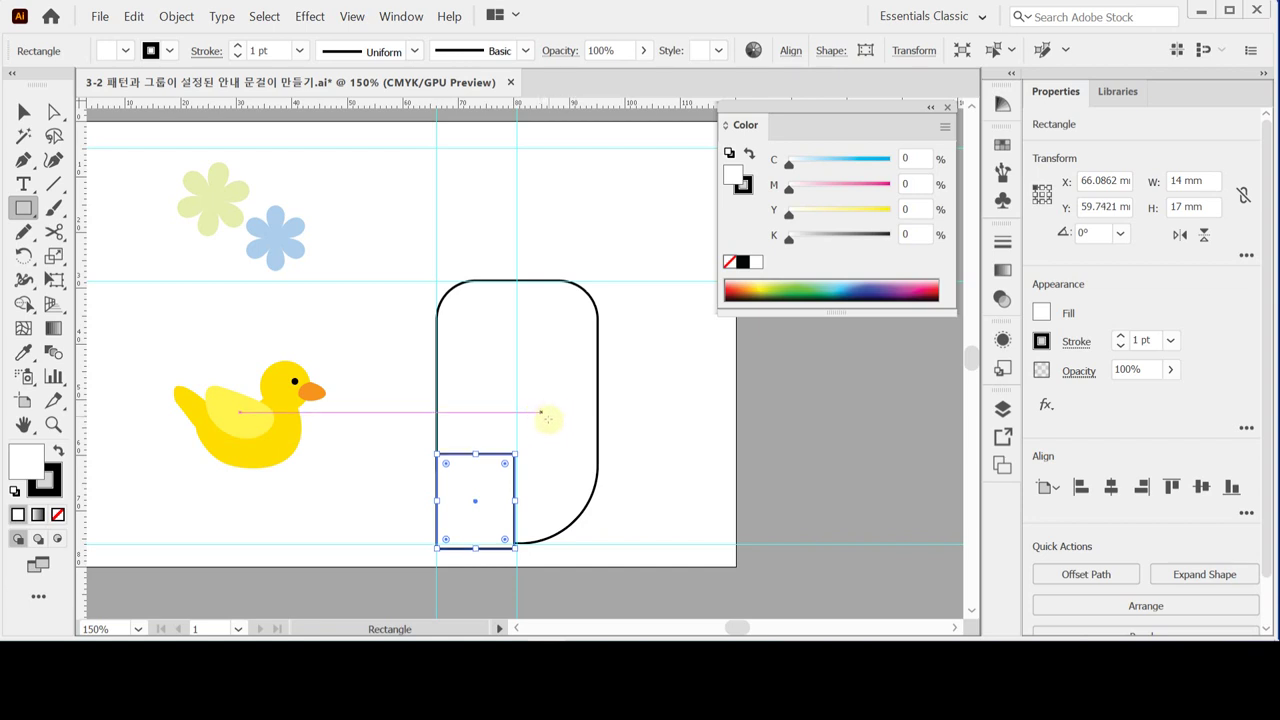
key(Up)
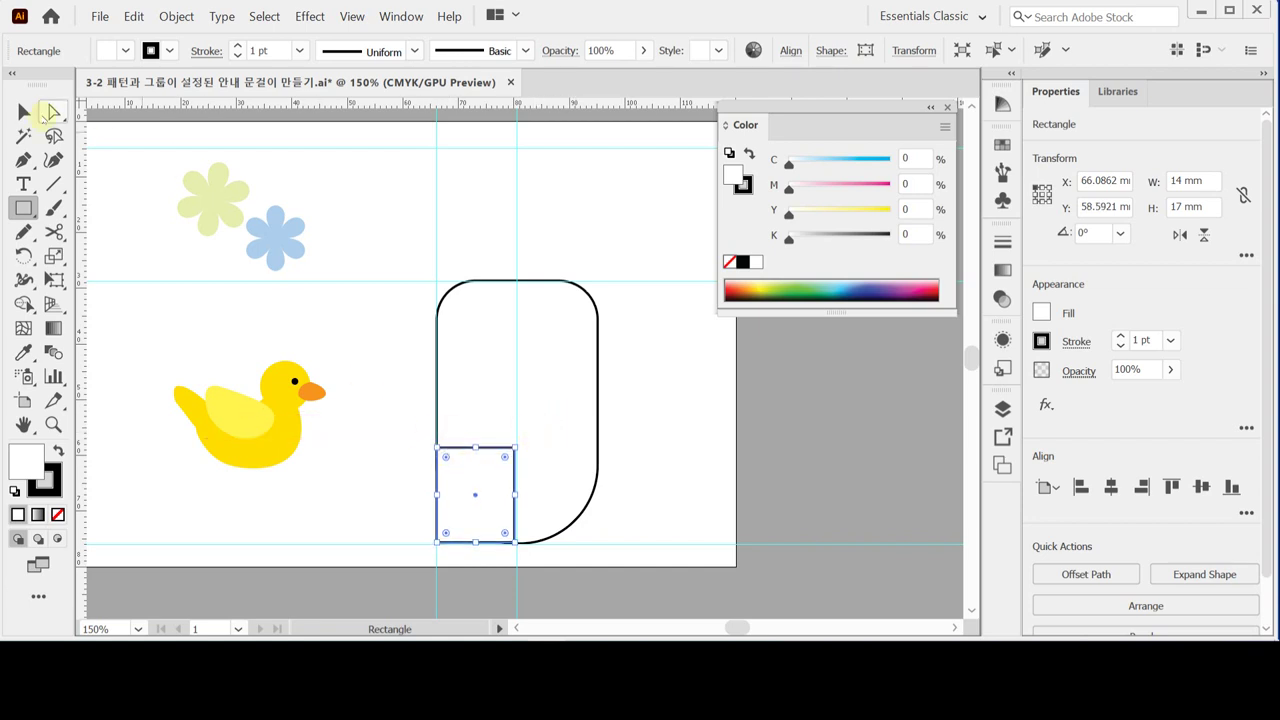
- Align the small rectangle with the body's left and bottom edges and unite both to make that corner square
key(v)
drag(410, 454, 466, 494)
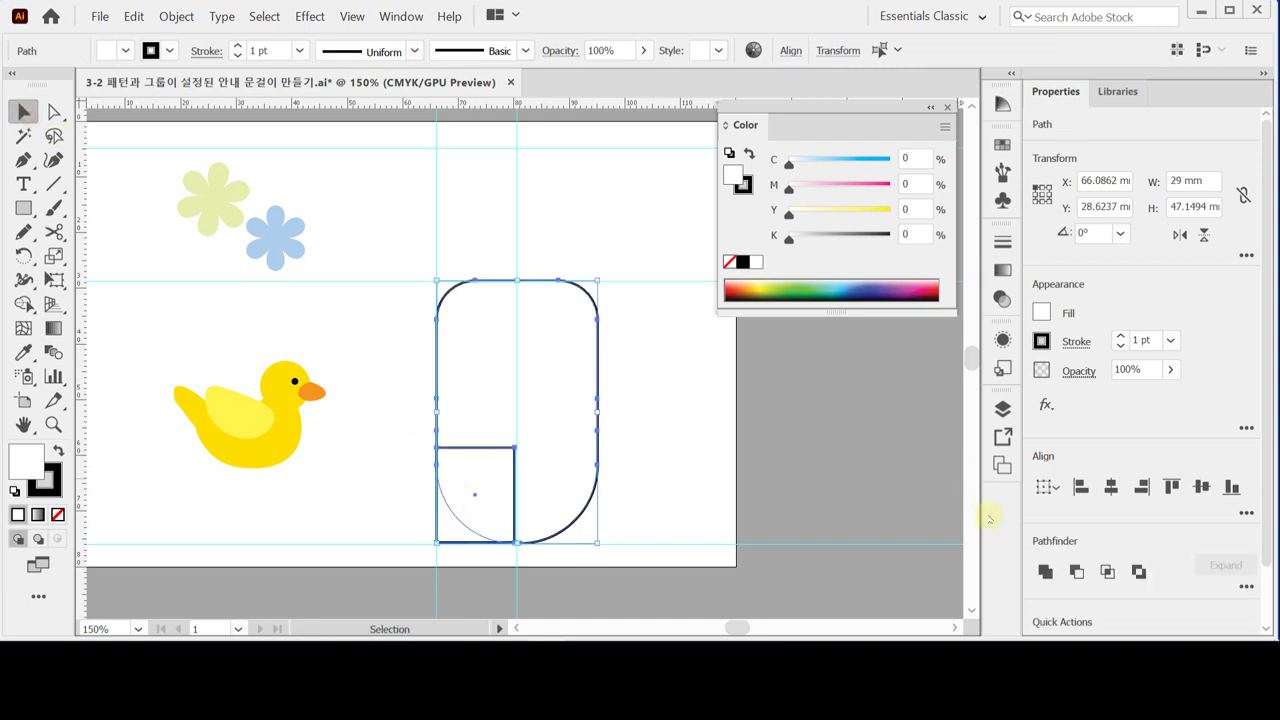
click(1080, 487)
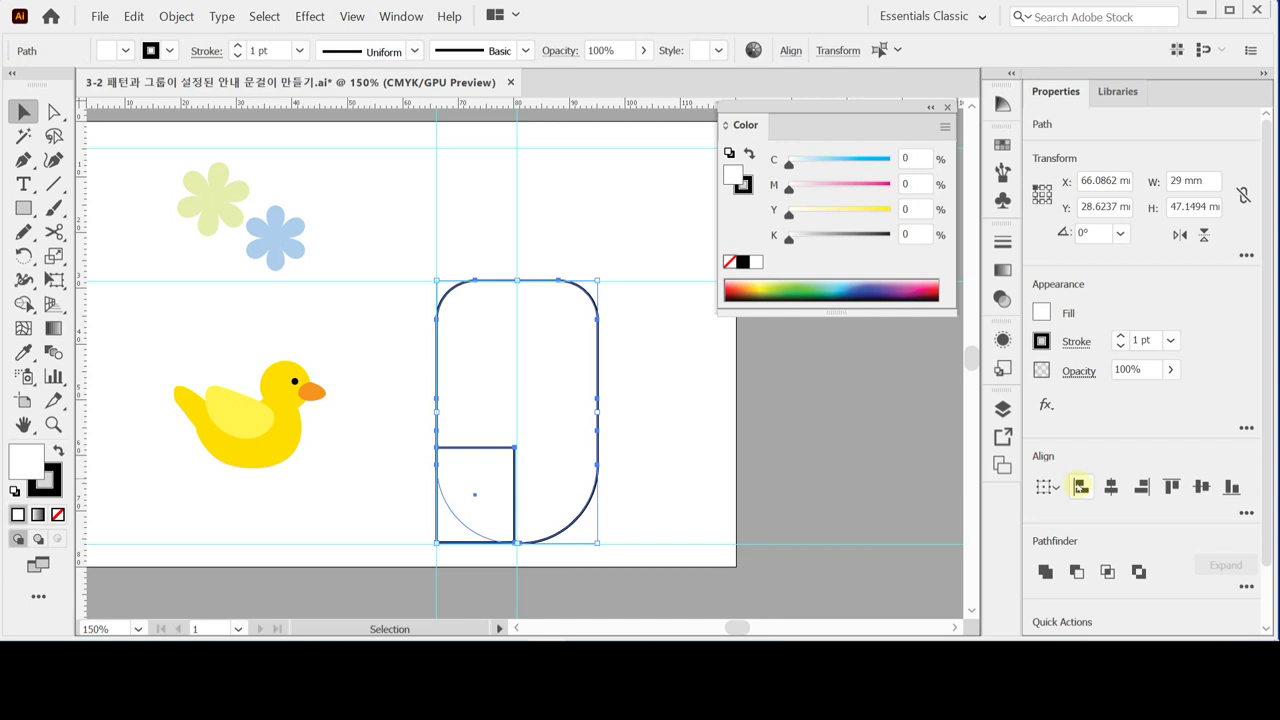
click(1231, 488)
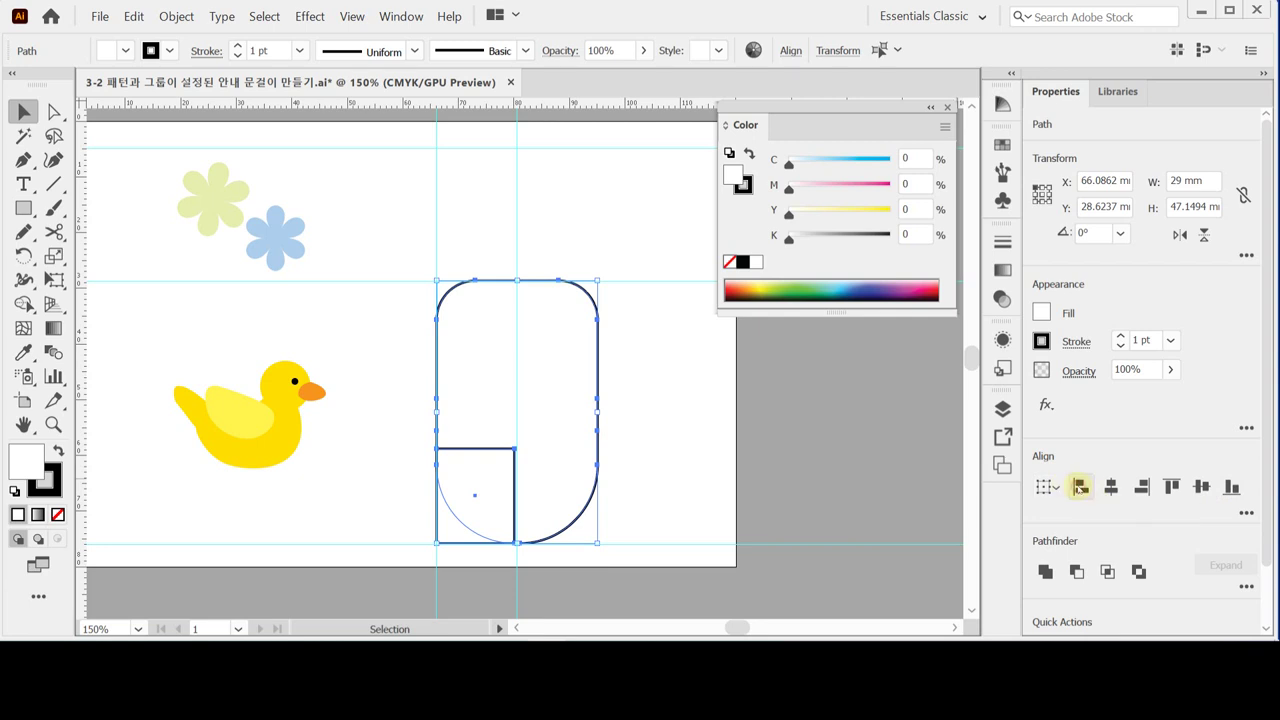
click(409, 420)
drag(405, 405, 478, 468)
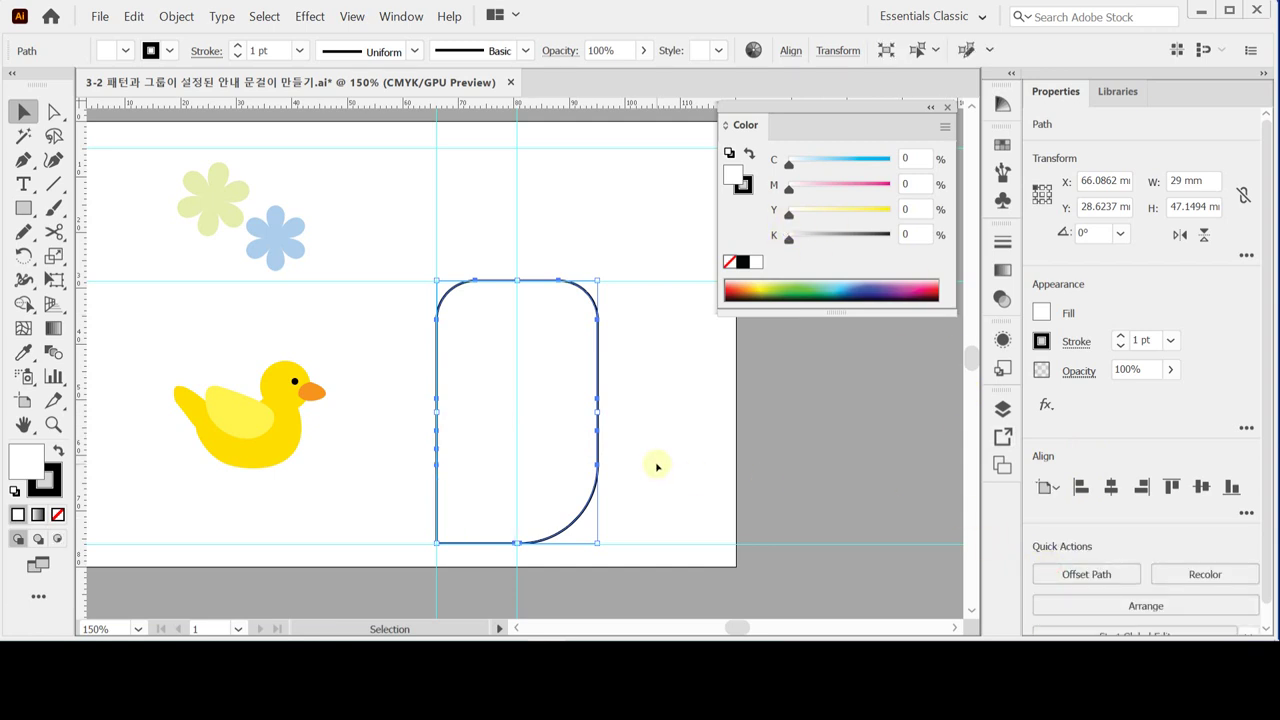
click(658, 455)
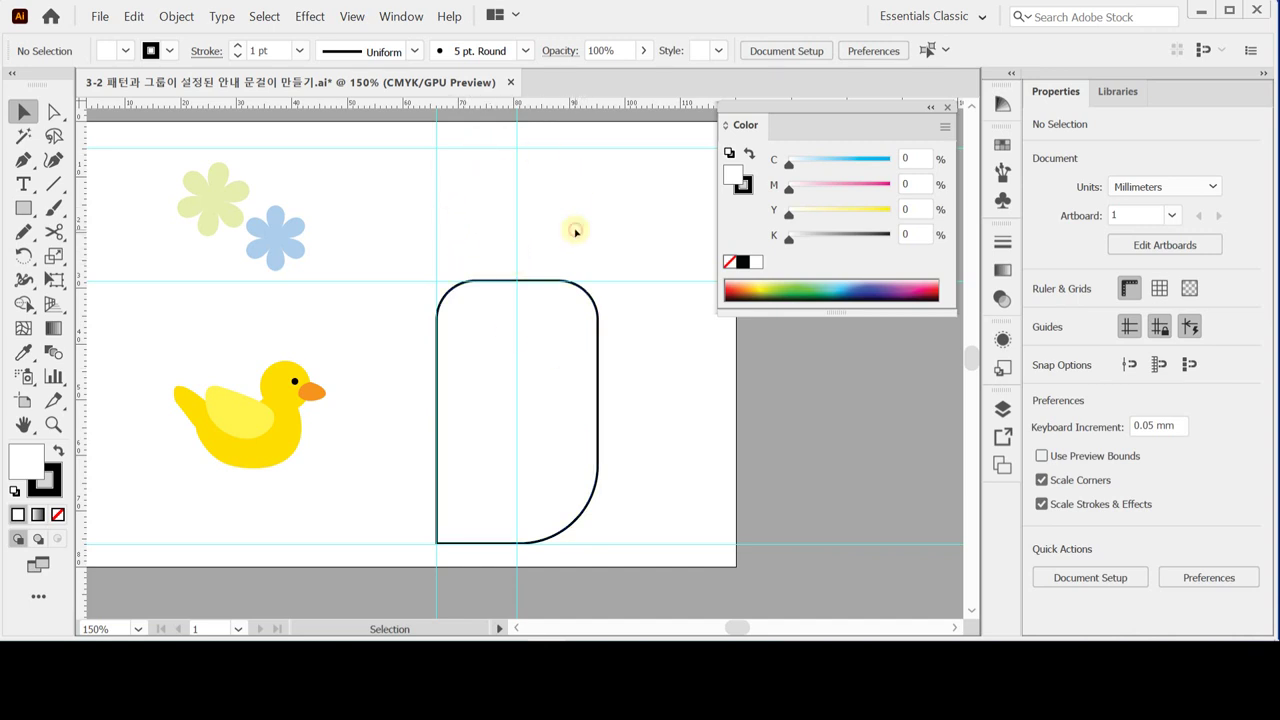
- Draw a 24 mm diameter circle above the hanger body, centred on the vertical middle guide
drag(23, 208, 71, 258)
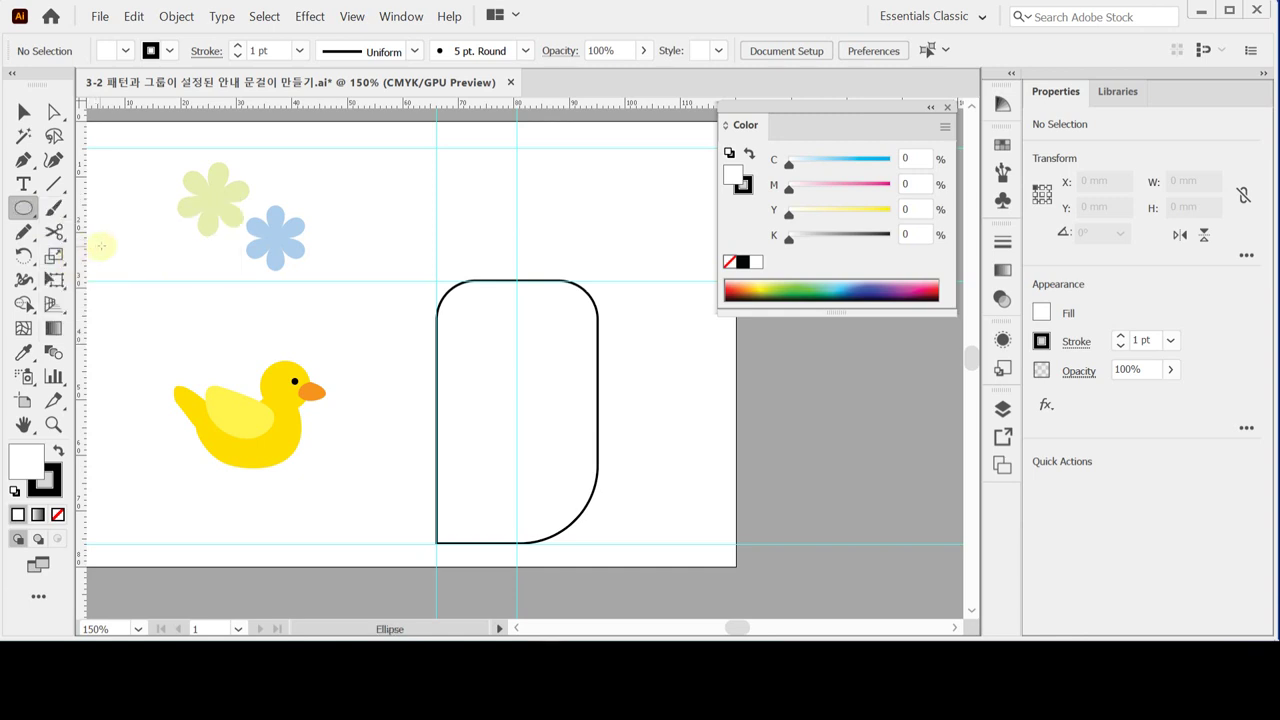
click(517, 216)
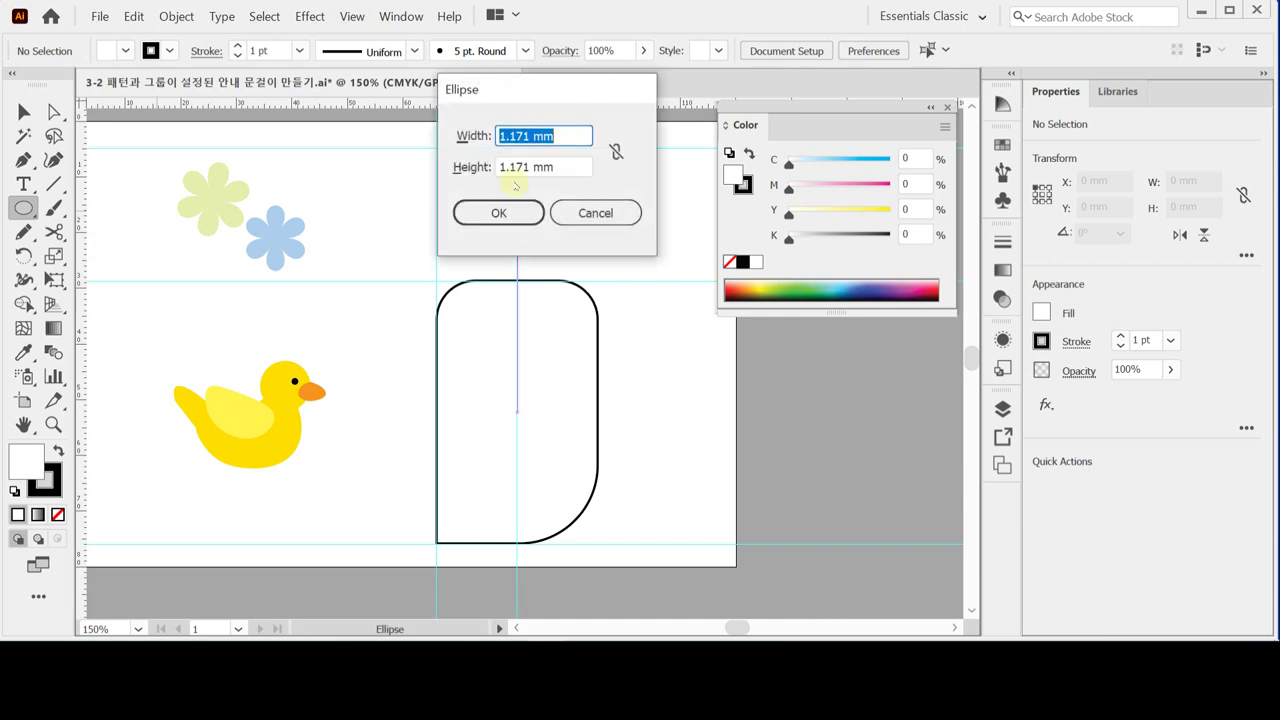
text(24)
key(Tab)
text(24)
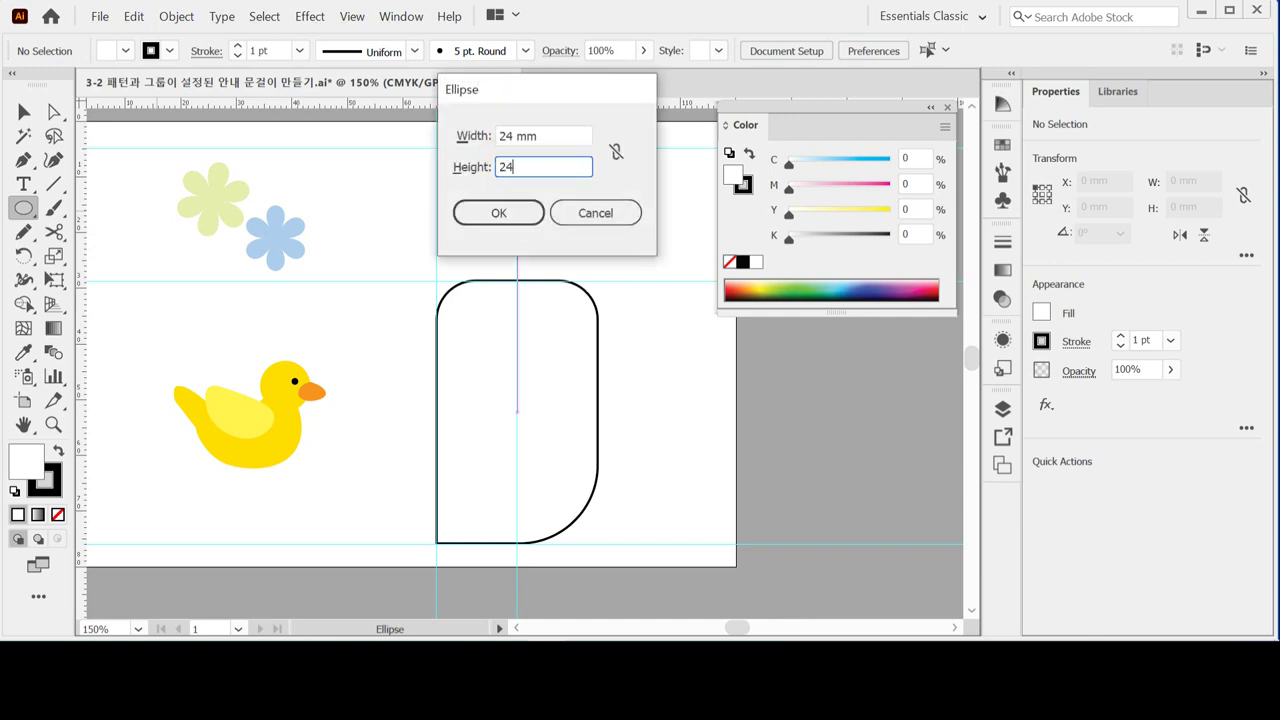
key(Return)
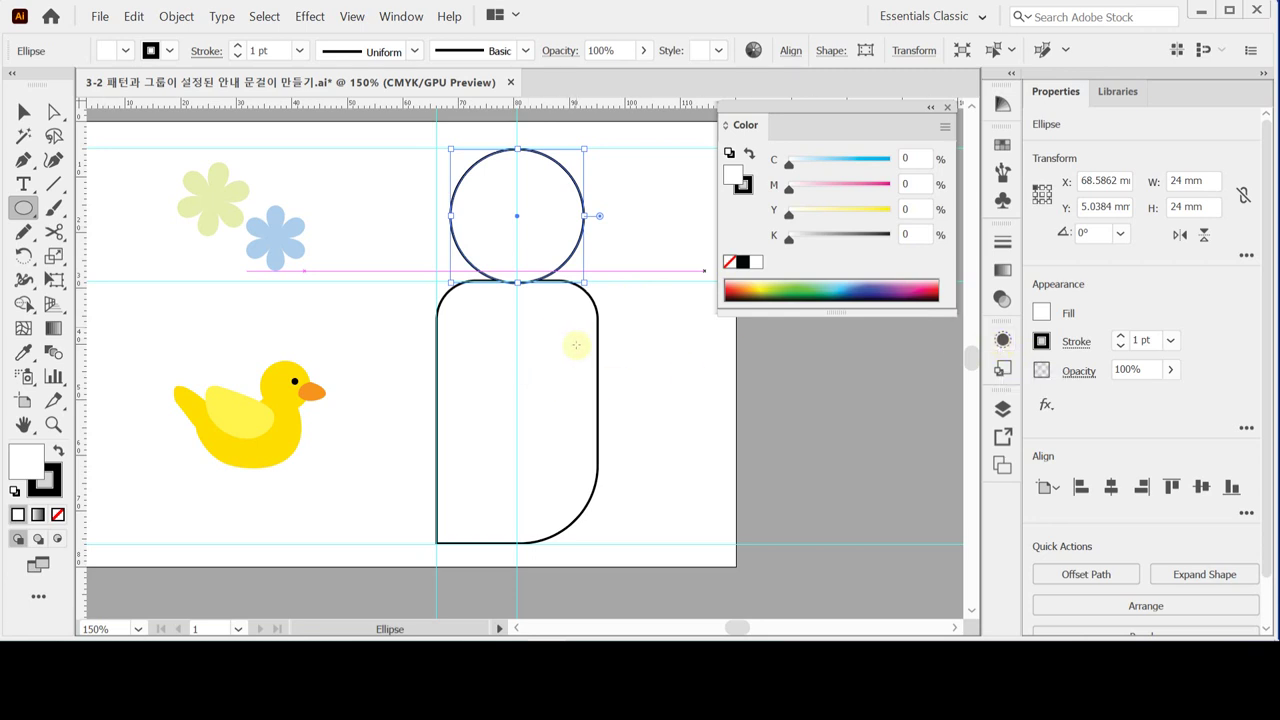
- Give the circle no fill and a 15 pt black stroke with round caps
click(57, 514)
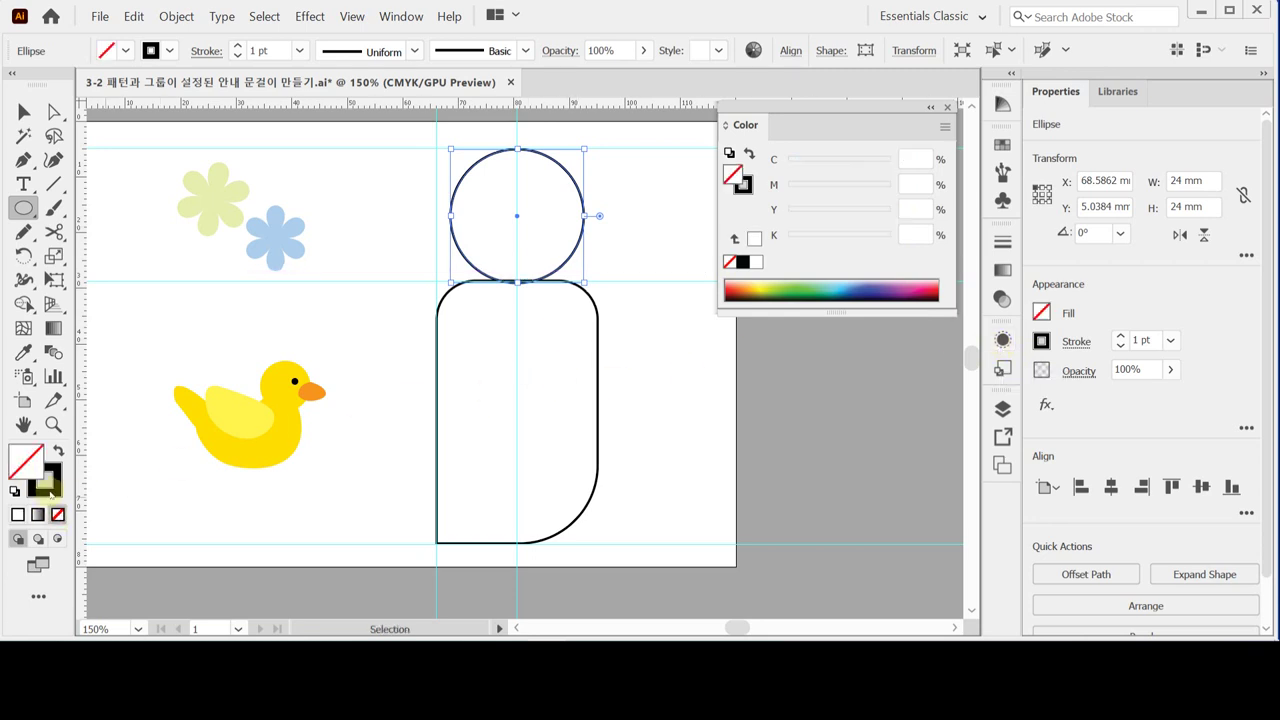
click(48, 488)
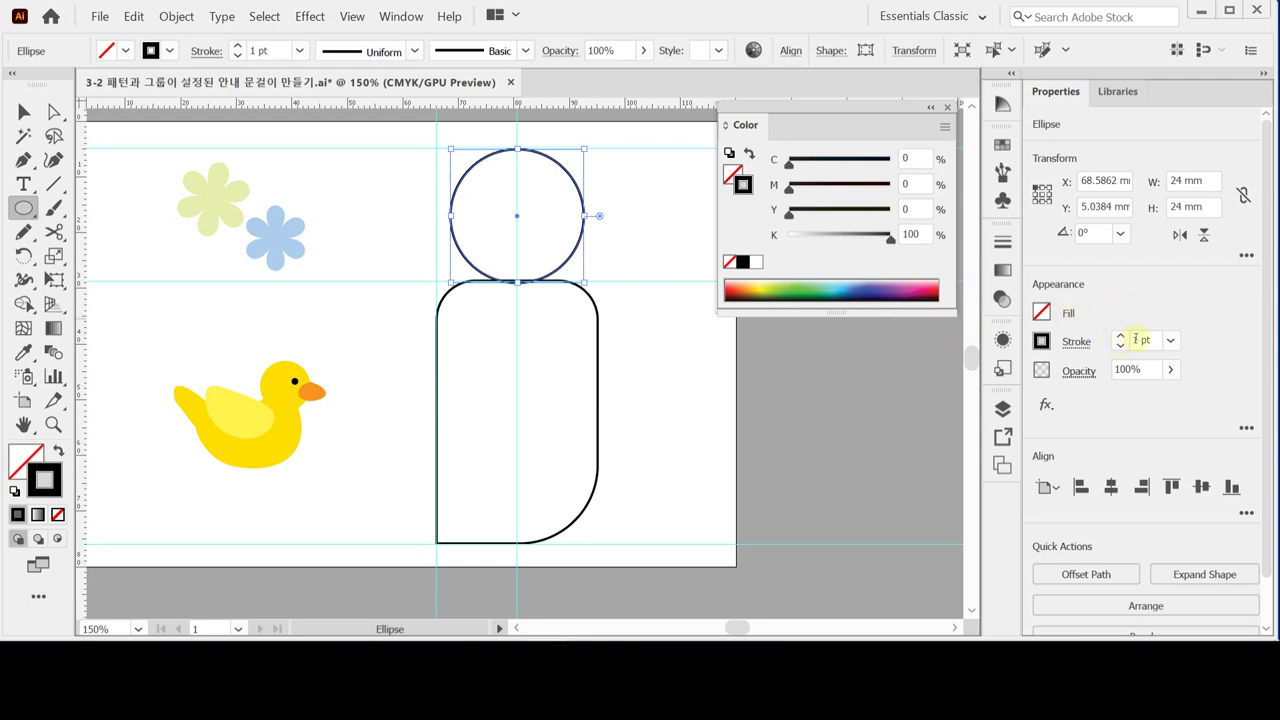
click(1172, 343)
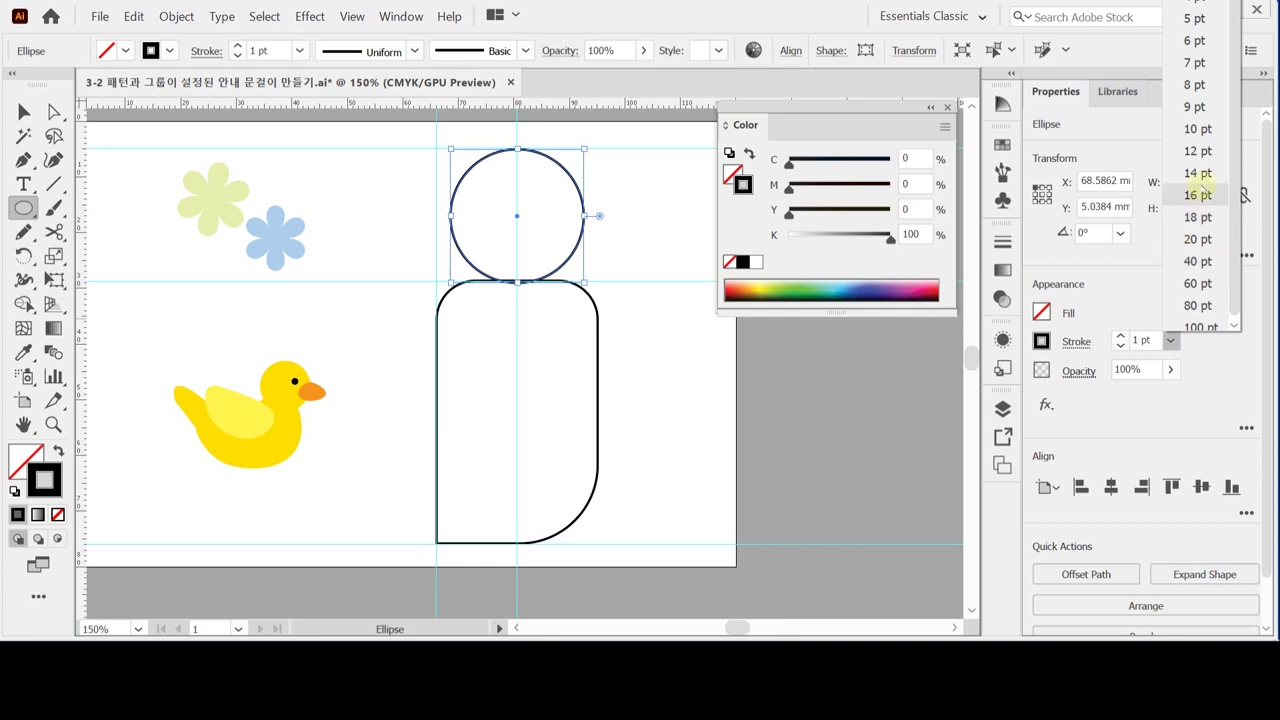
key(Escape)
click(1120, 338)
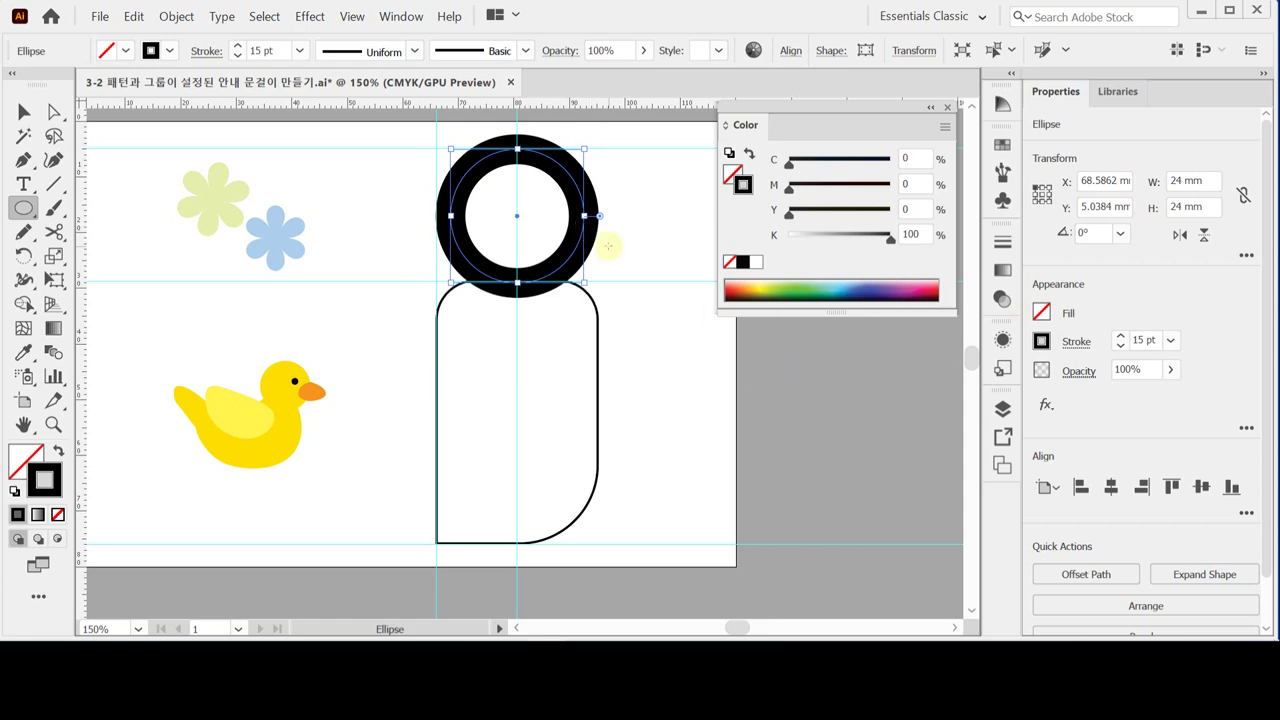
click(1072, 344)
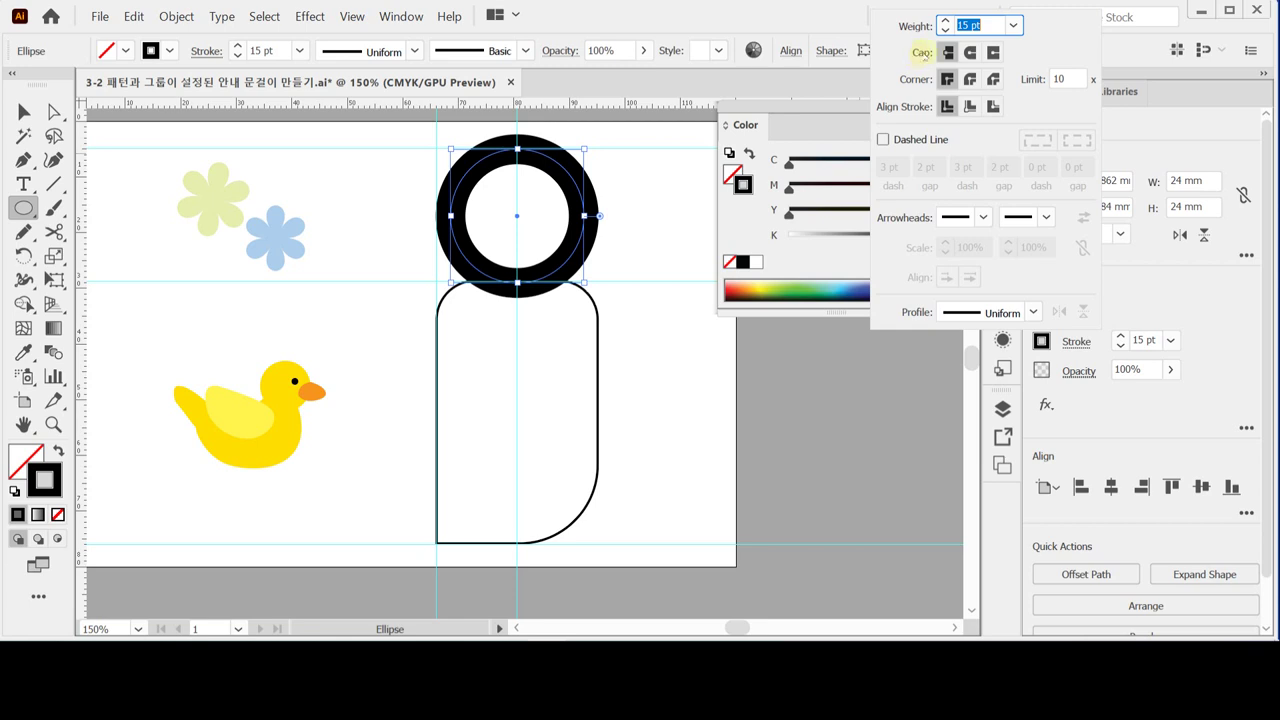
click(969, 52)
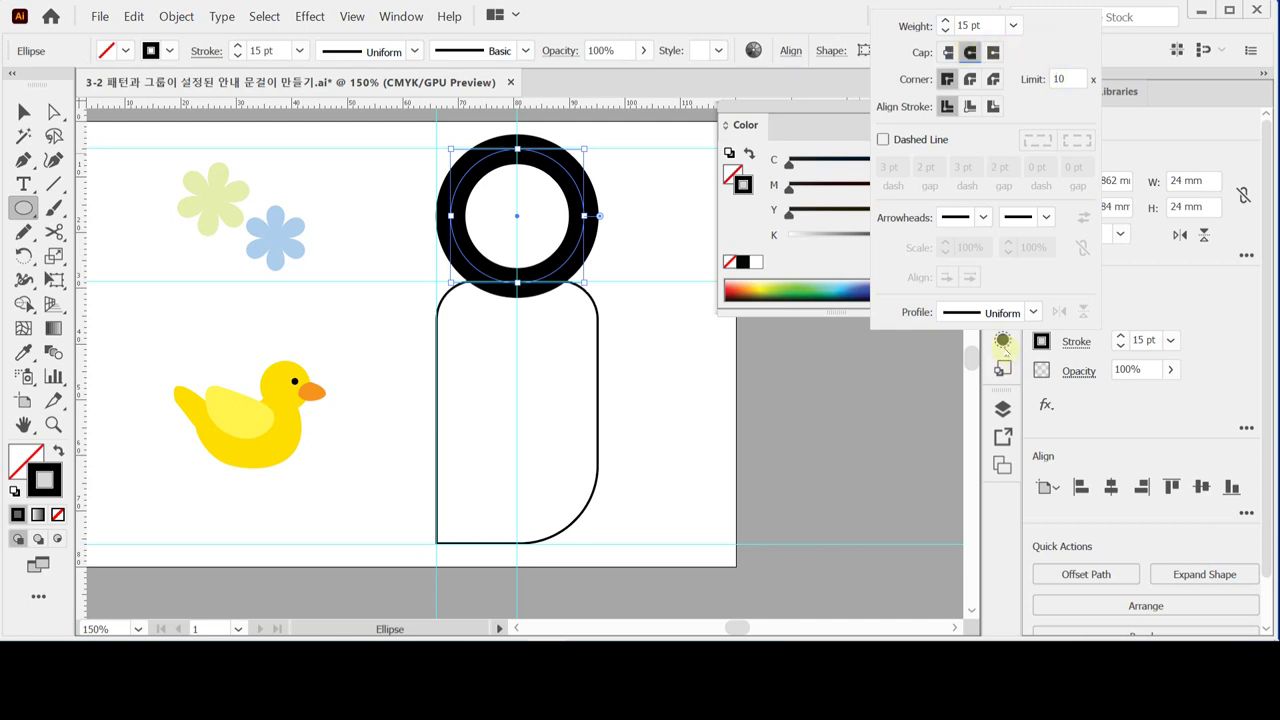
- Nudge the ring down to about Y 7.04 mm so its outer edge meets the top guide
click(580, 222)
key(Down)
key(Down)
key(Down)
key(Down)
key(Down)
key(Down)
key(Down)
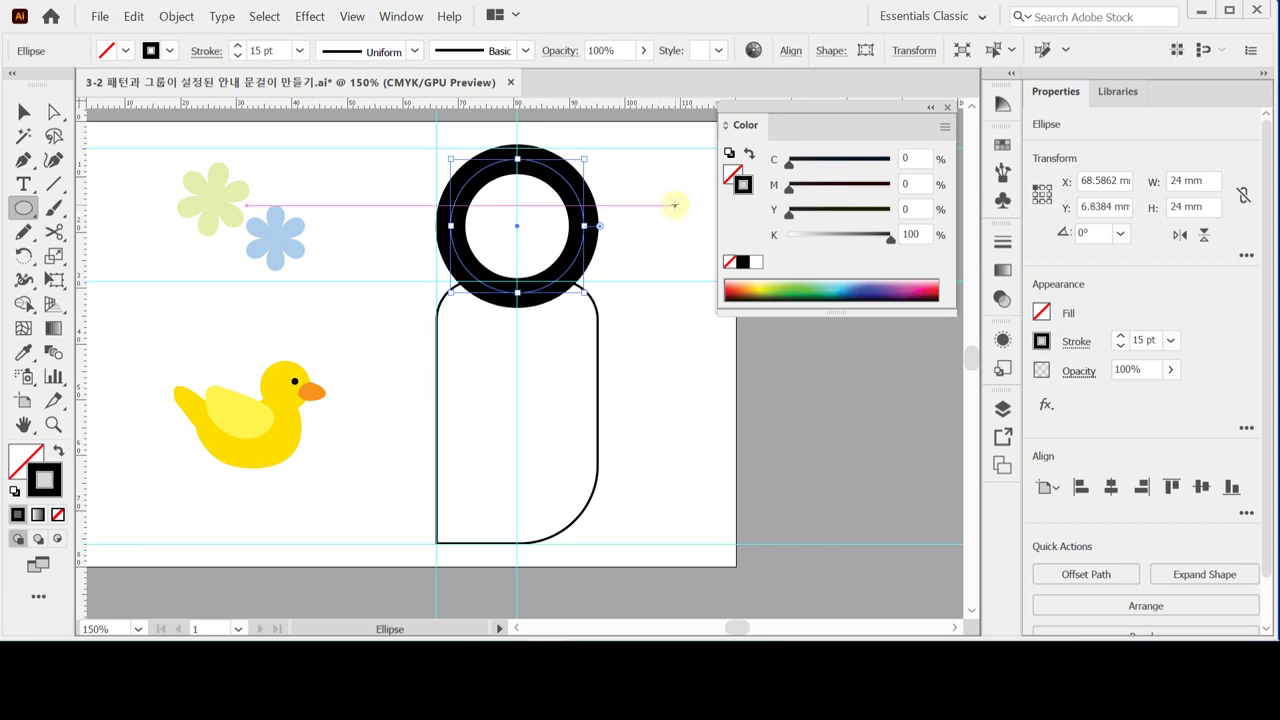
key(Down)
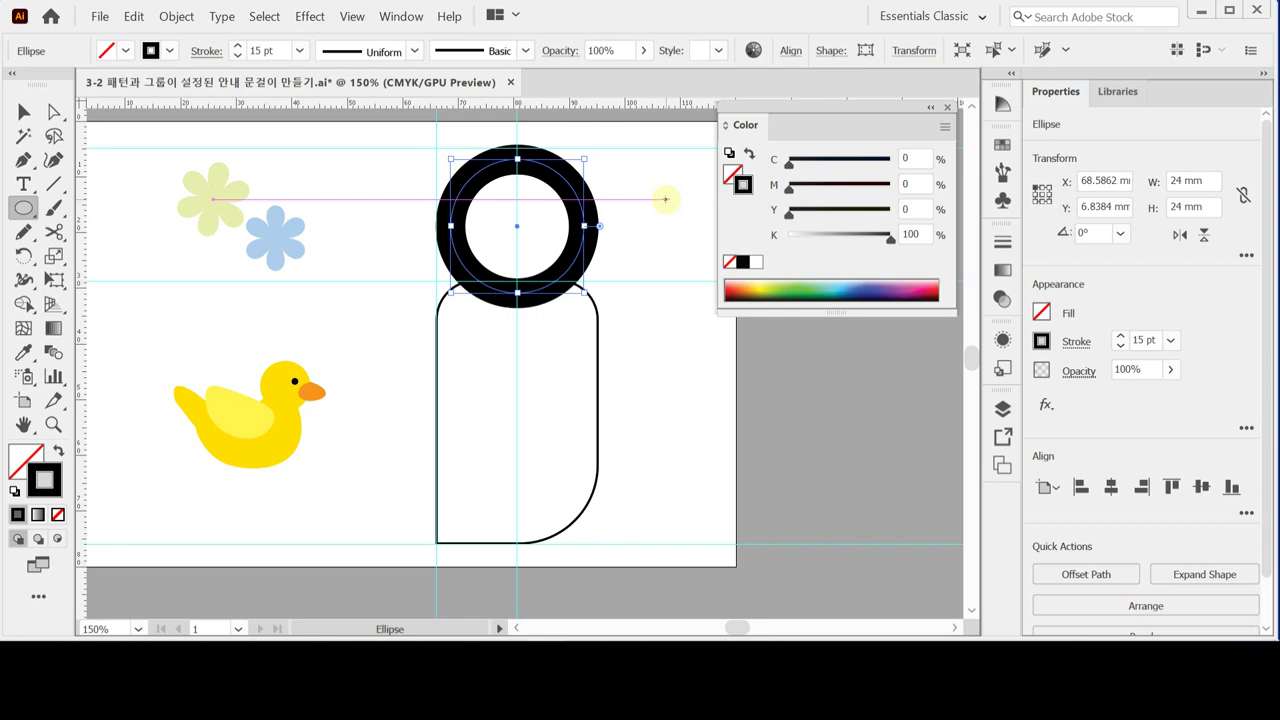
key(Down)
key(Down)
key(Down)
key(Down)
key(Down)
key(Down)
key(Down)
key(Down)
key(Down)
key(Down)
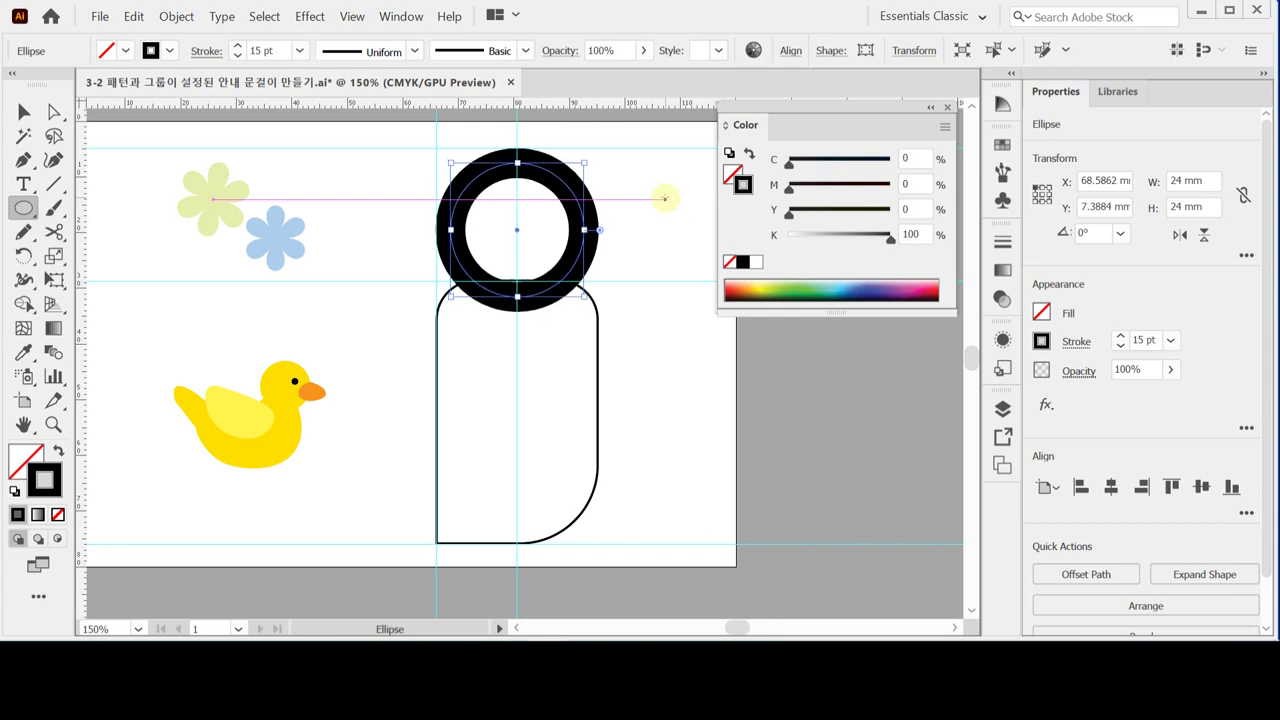
key(Down)
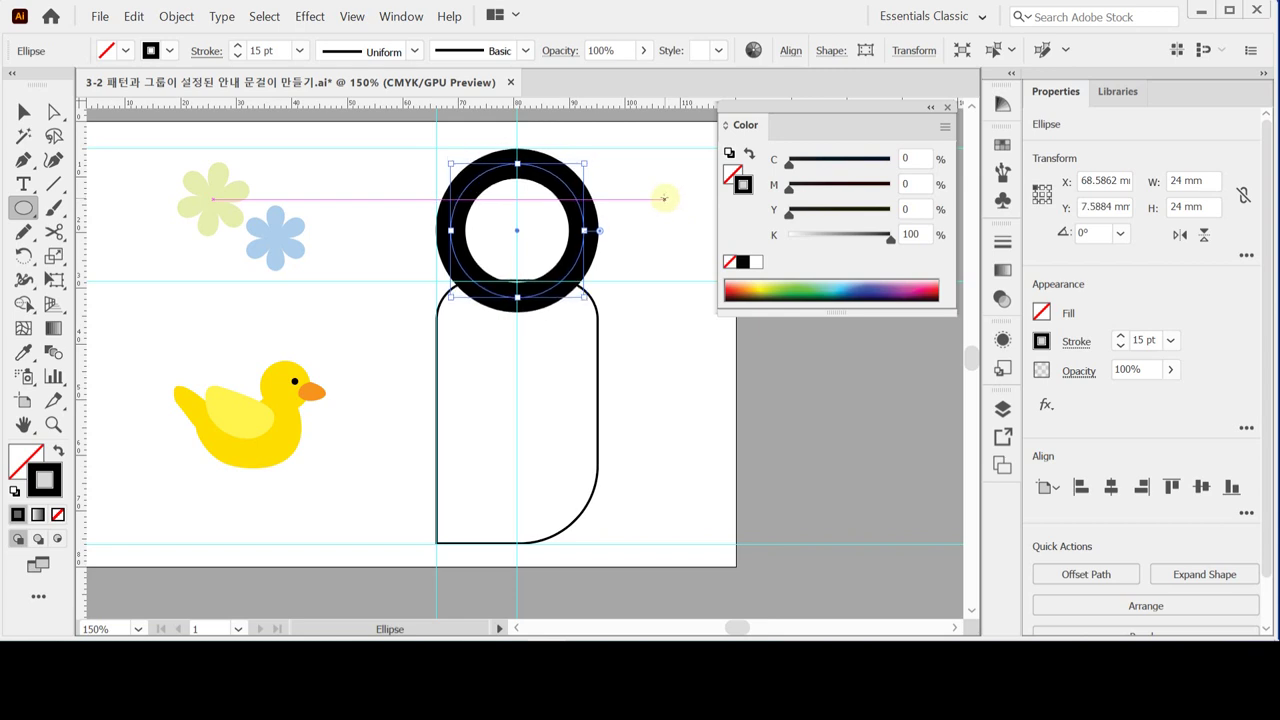
key(Up)
key(Up)
key(Up)
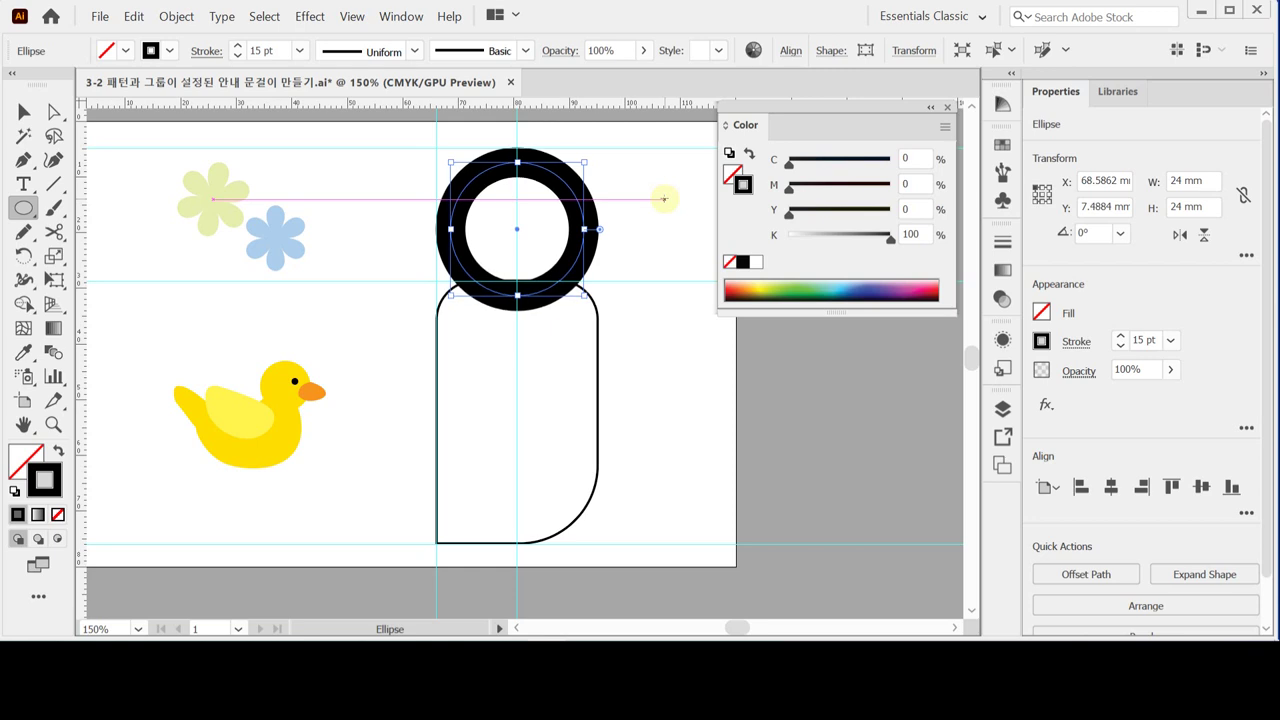
key(Up)
key(Up)
key(Up)
key(Up)
key(Up)
key(Up)
key(Up)
key(Up)
key(Up)
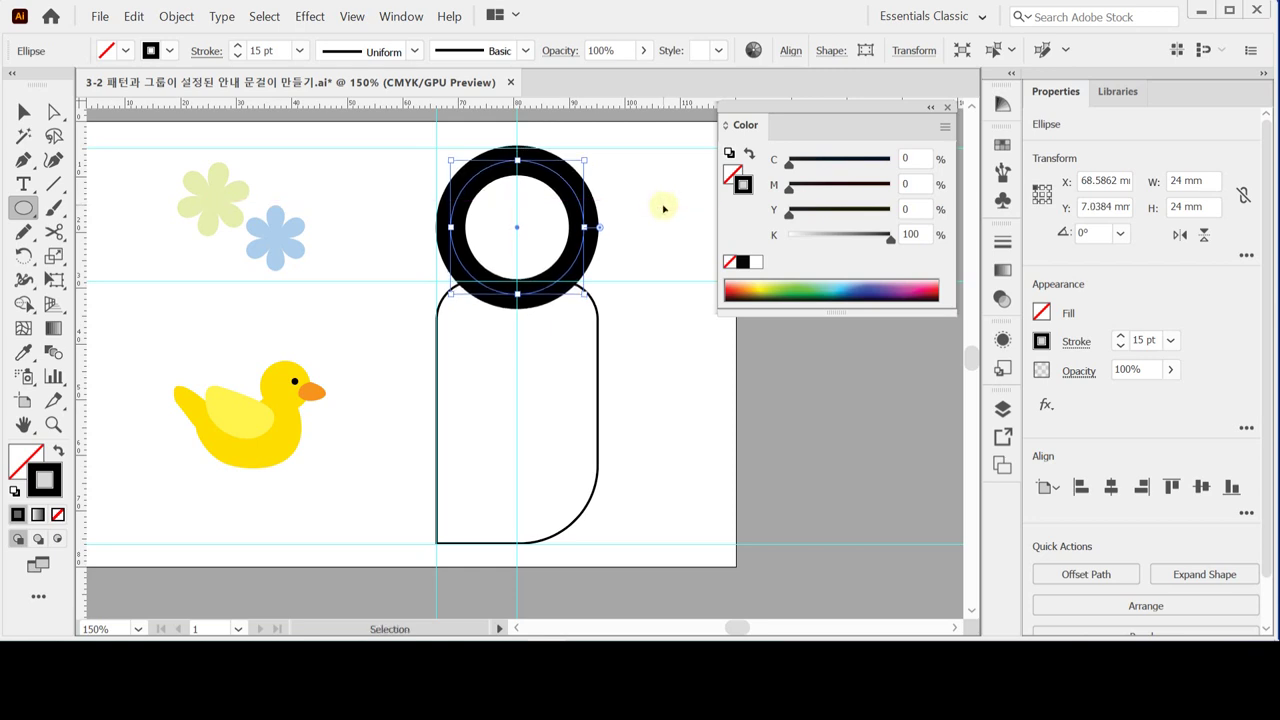
- Delete the lower-left quarter segment of the circle to open the ring into a hook
scroll(508, 286, down, 2)
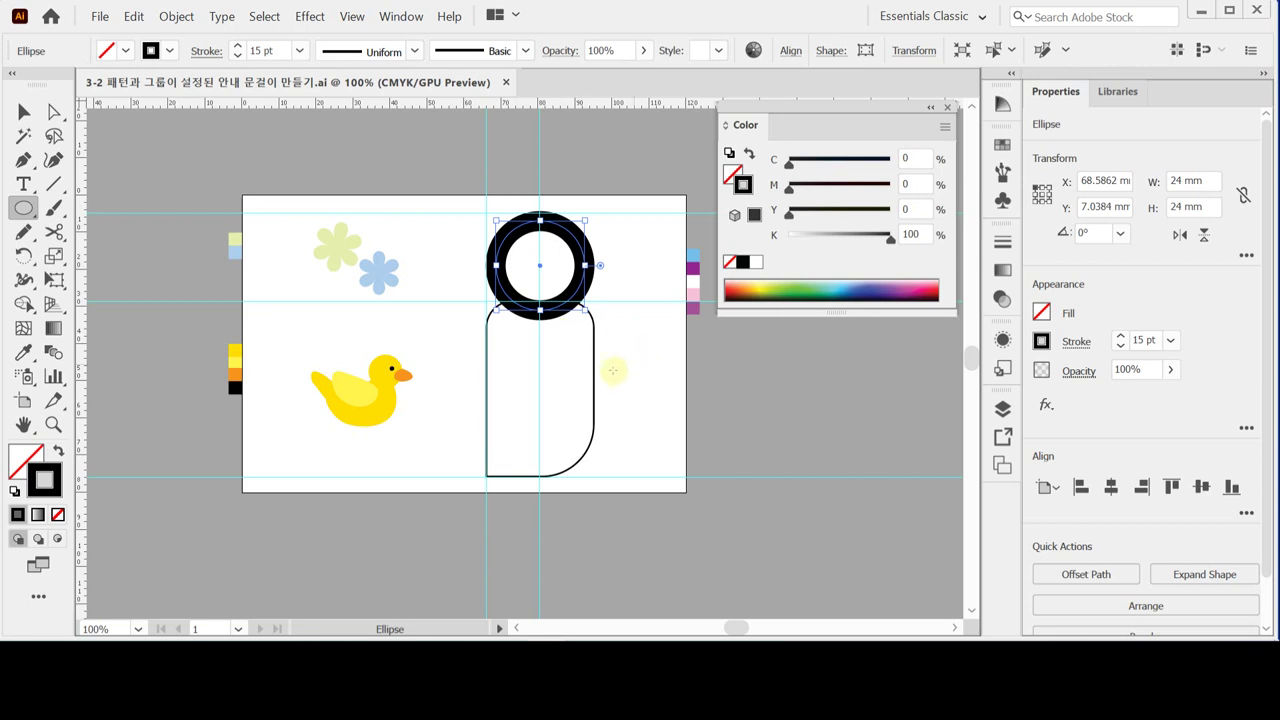
ctrl+click(578, 330)
ctrl+click(560, 337)
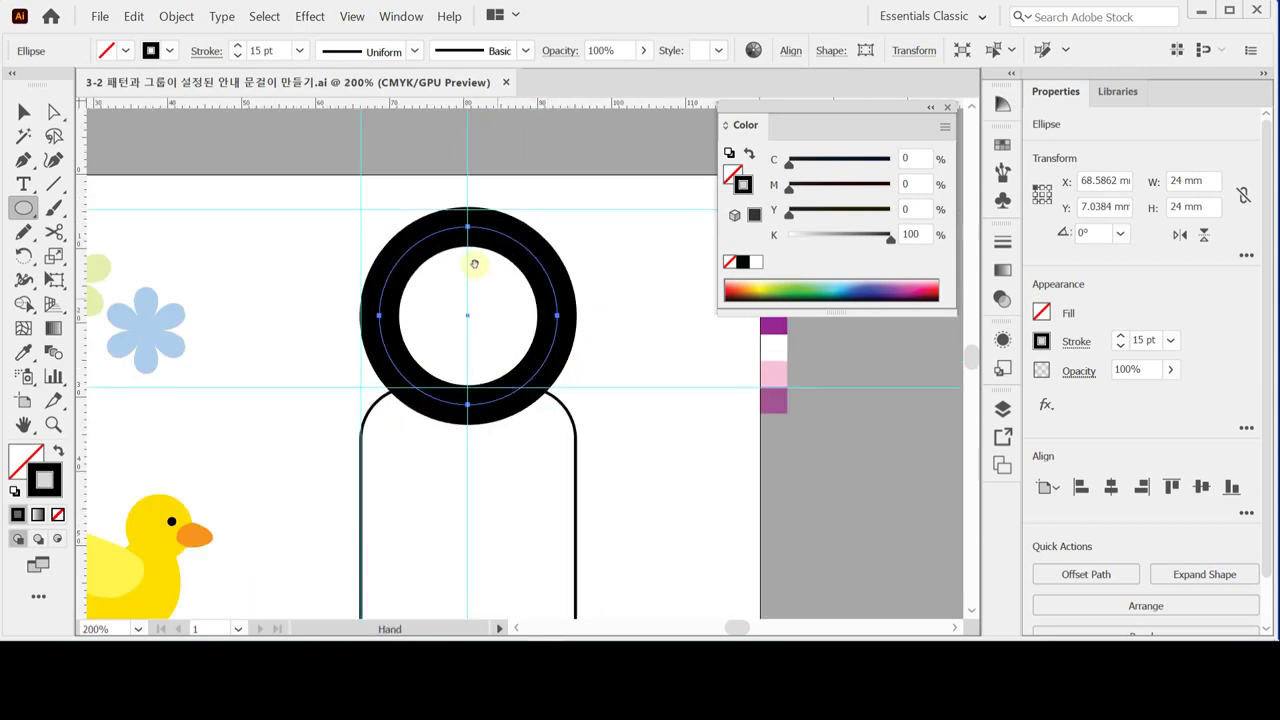
ctrl+click(488, 262)
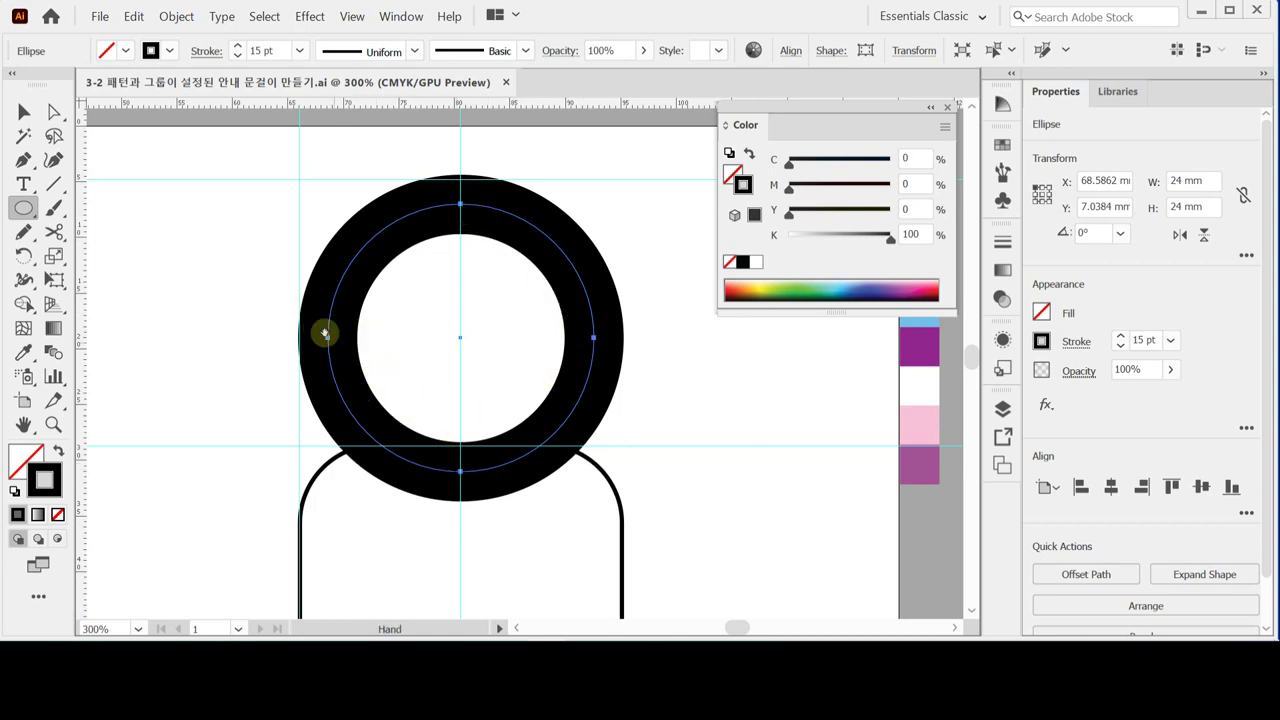
scroll(400, 266, down, 3)
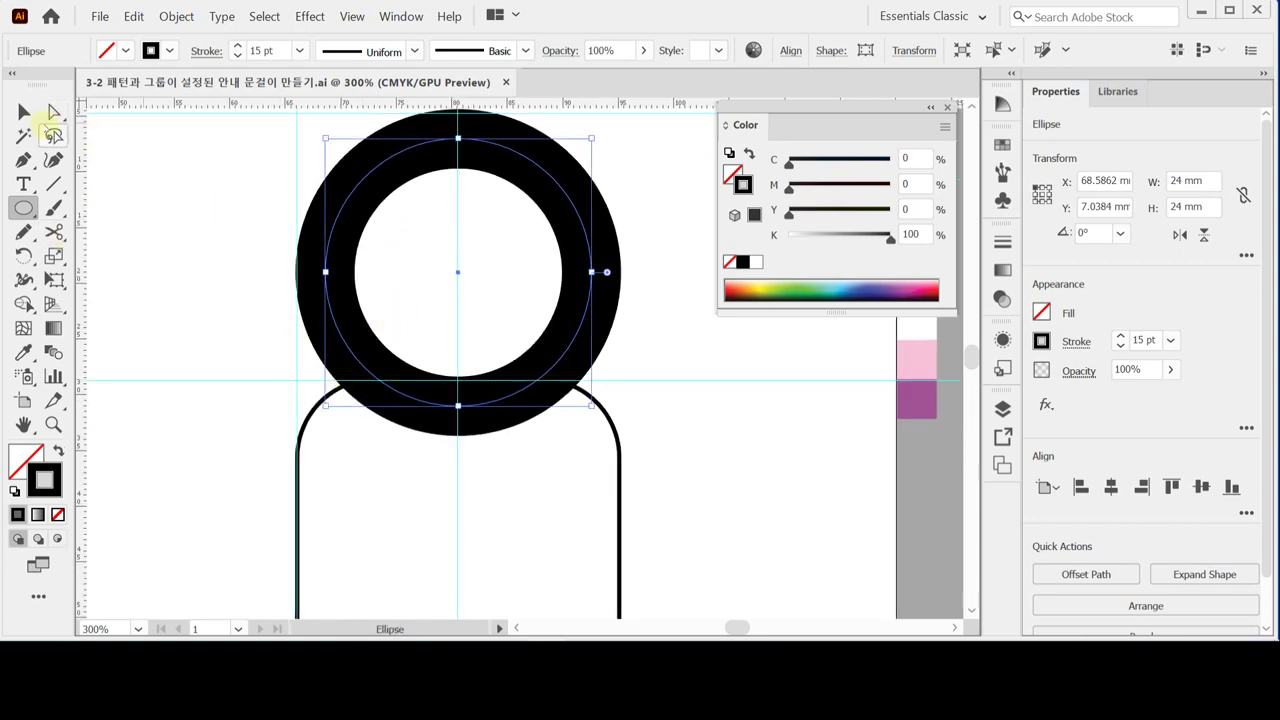
click(54, 111)
drag(275, 347, 386, 306)
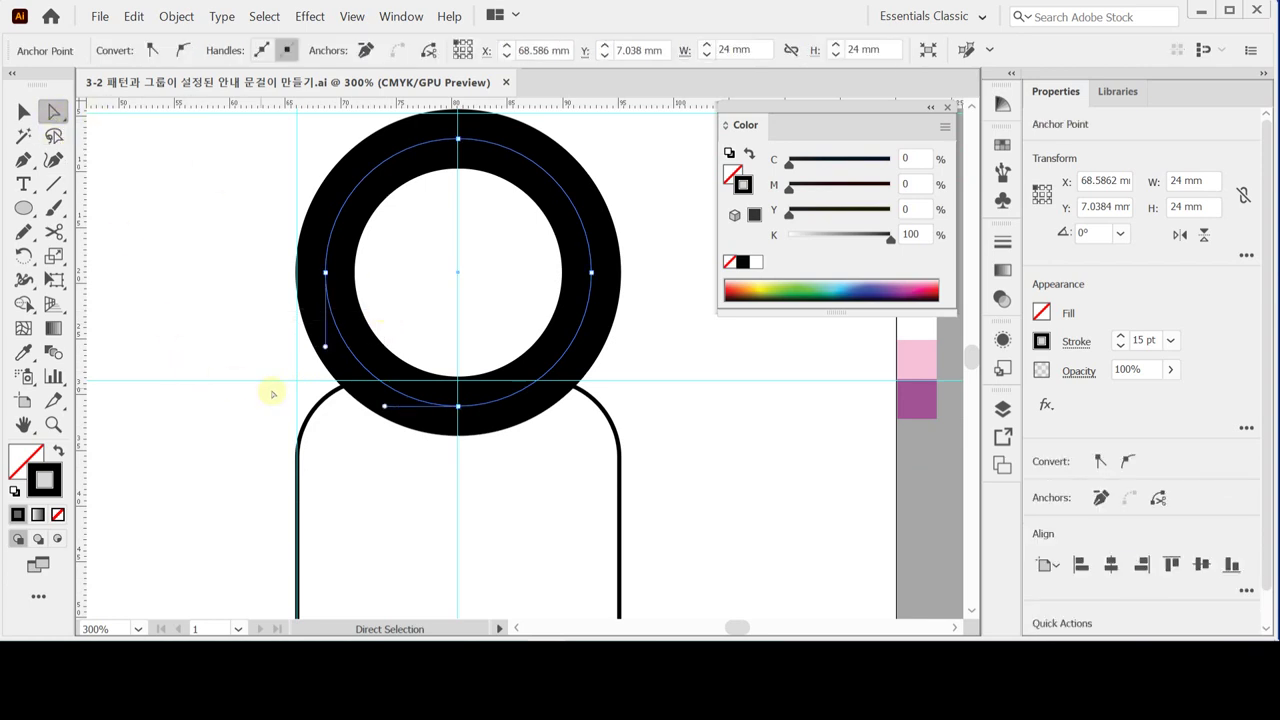
click(234, 316)
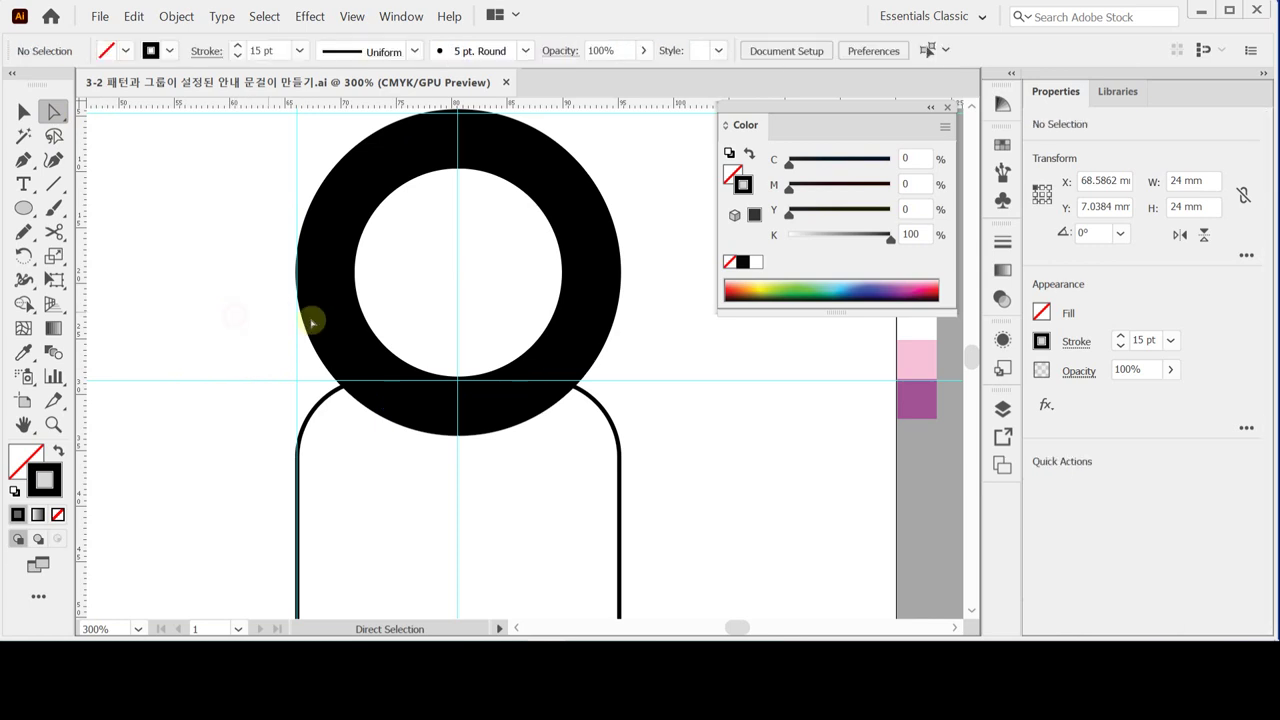
click(355, 360)
drag(253, 364, 376, 321)
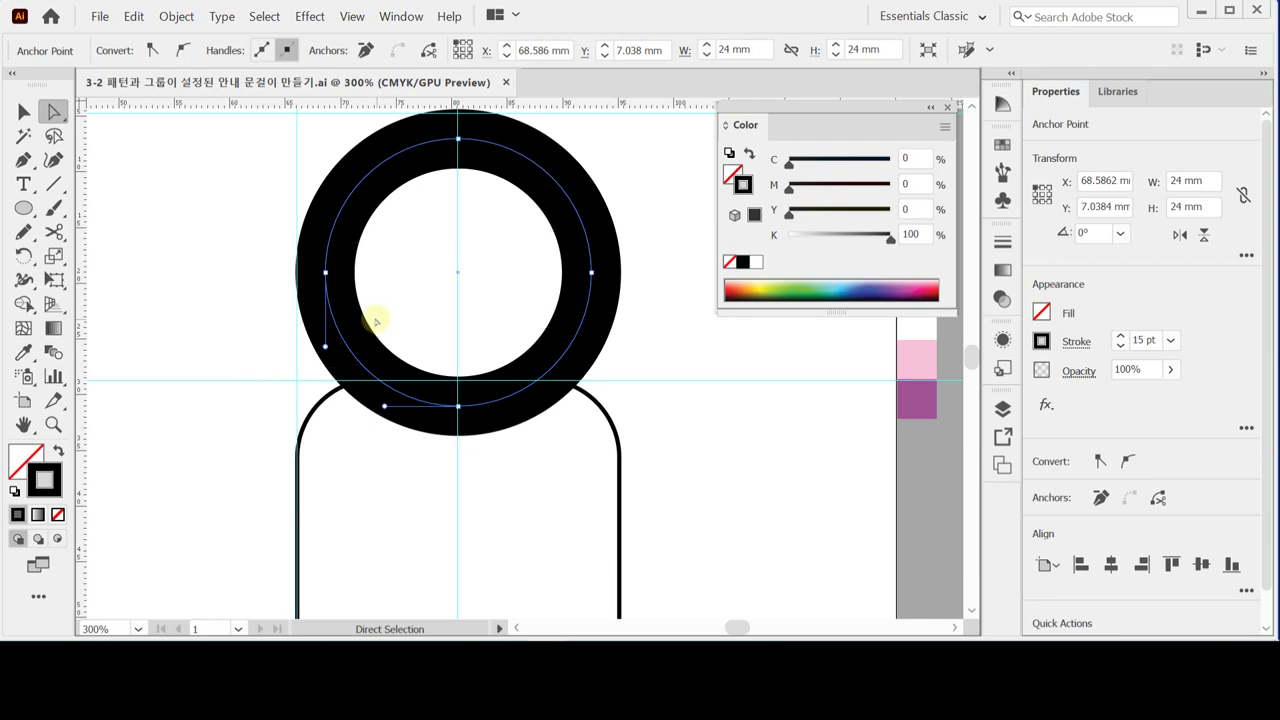
key(Delete)
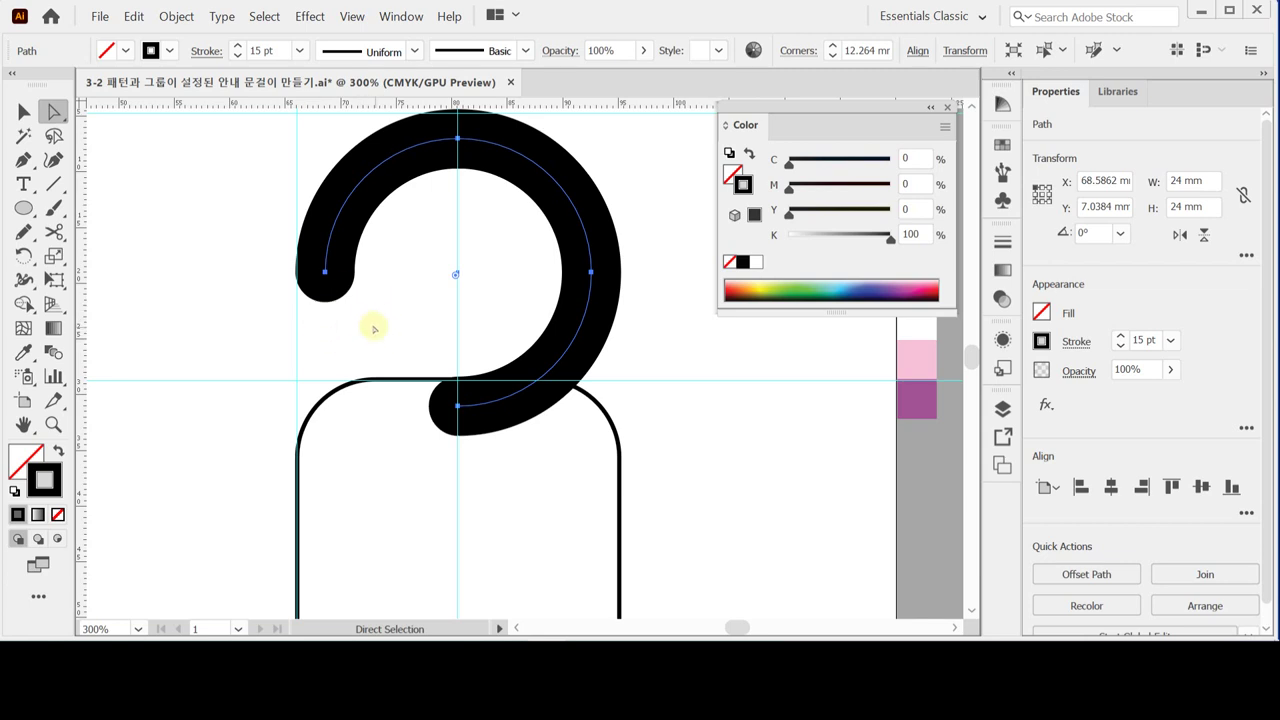
key(ctrl+y)
click(220, 351)
key(ctrl)
key(ctrl+y)
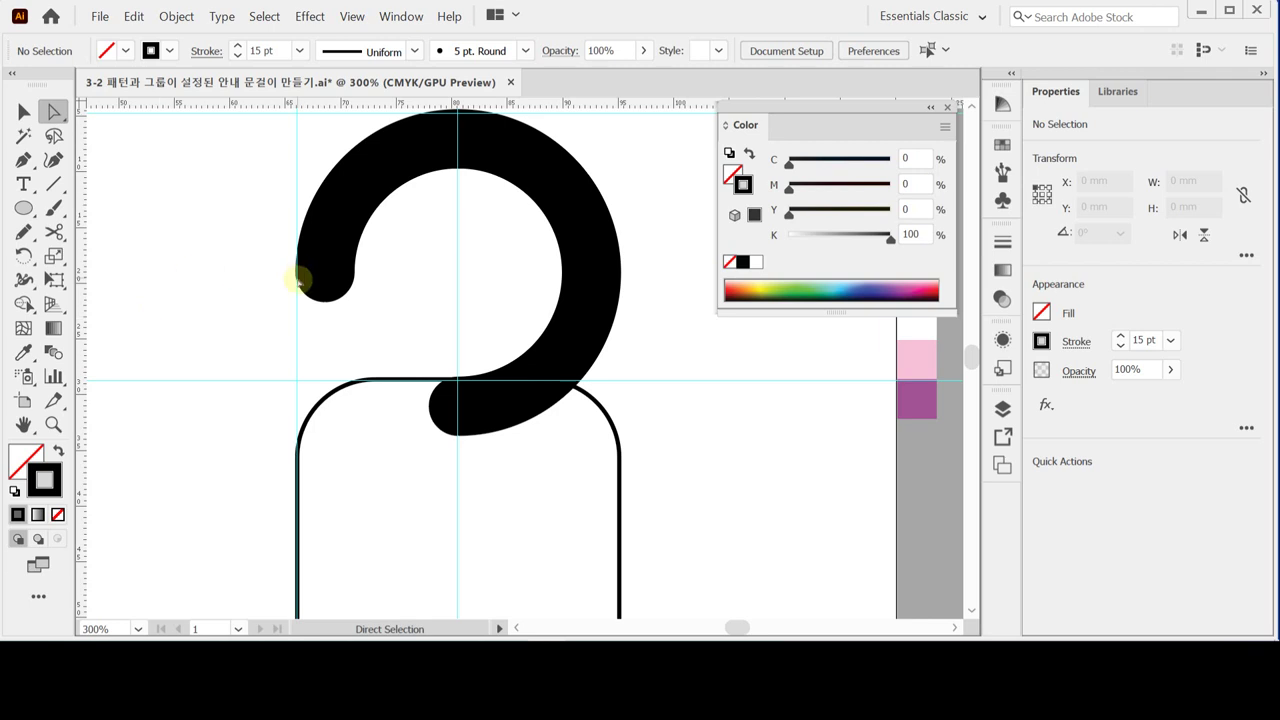
- Convert the hook's stroke into a filled shape with Outline Stroke
drag(279, 196, 360, 318)
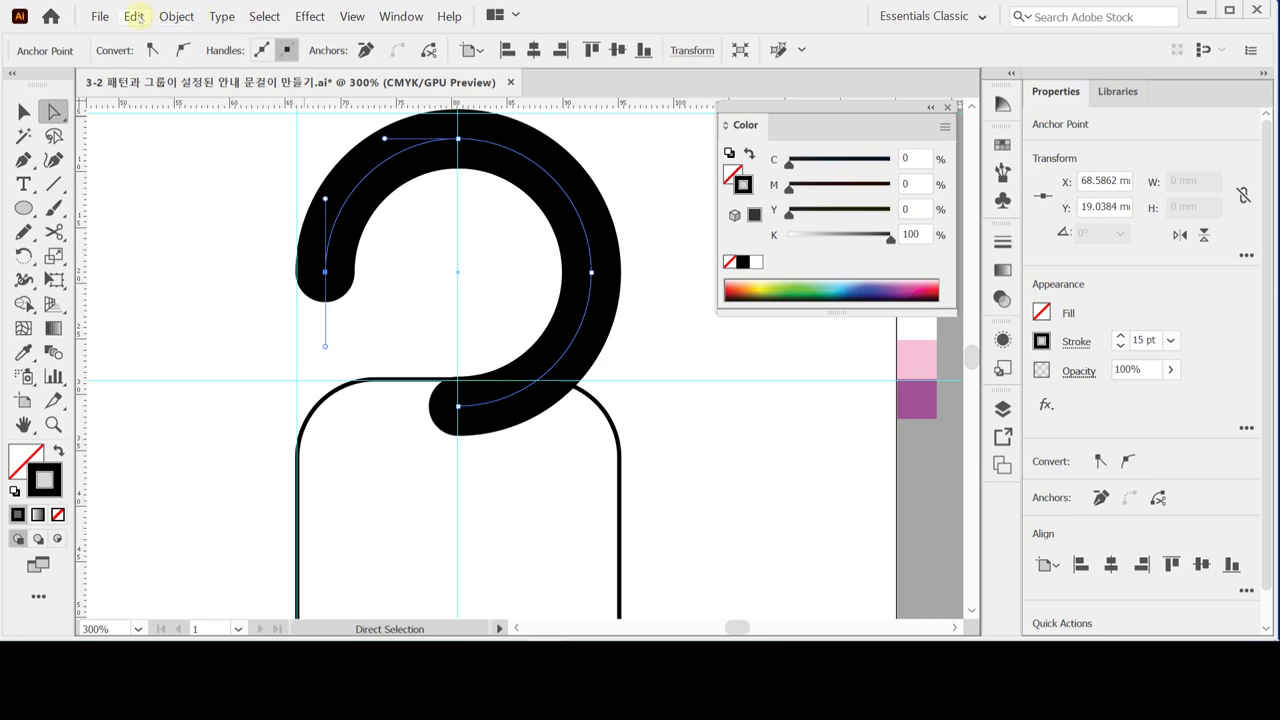
click(172, 16)
mouse_move(277, 355)
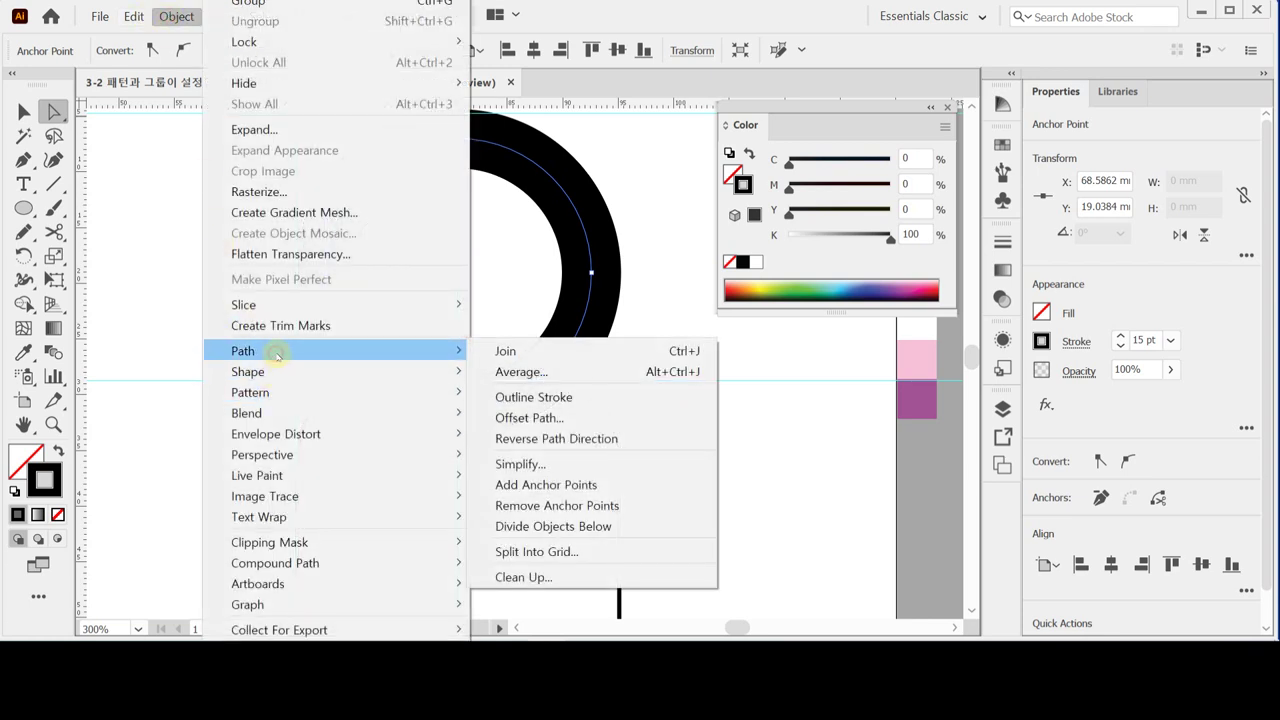
click(578, 400)
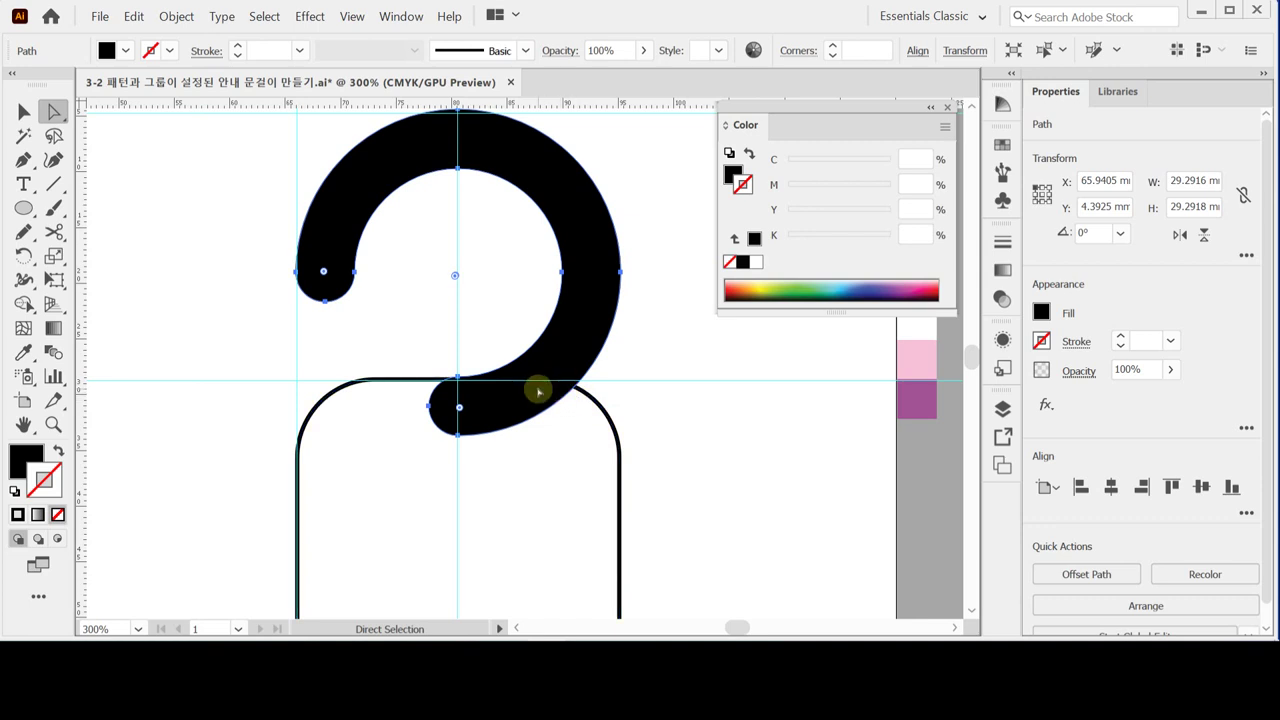
click(273, 339)
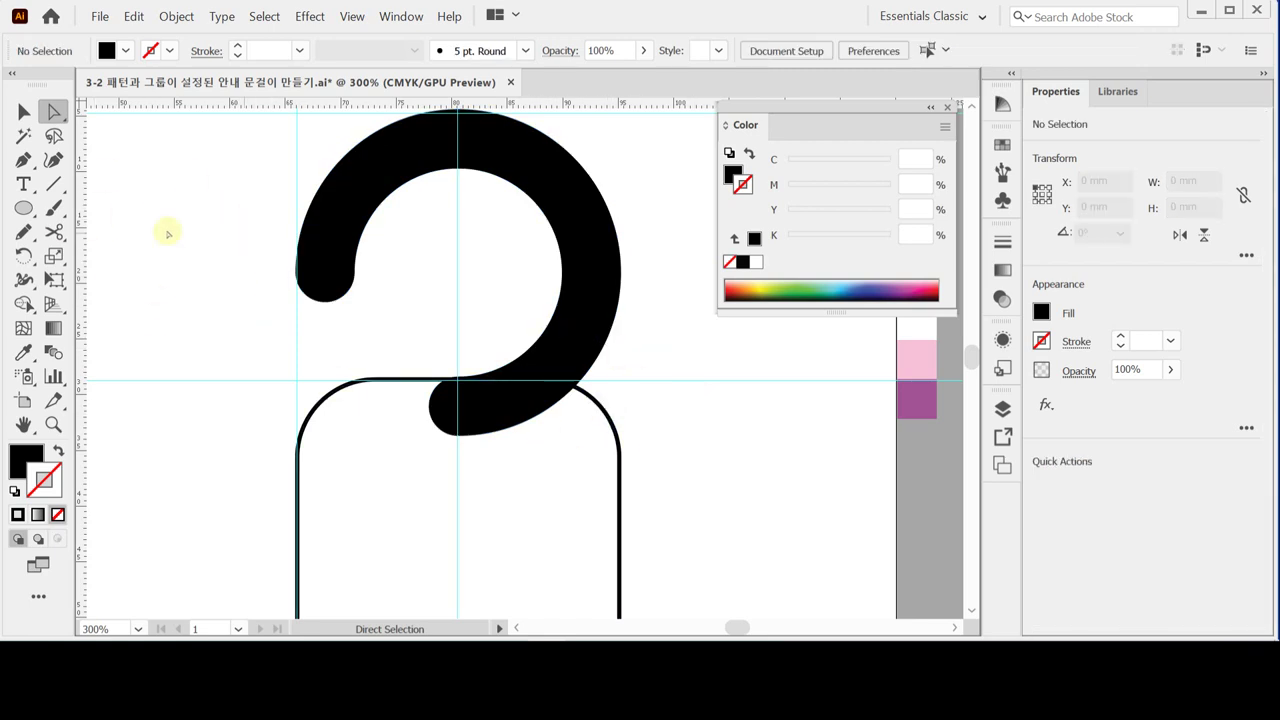
- Align the right edges of the hook and the hanger body
click(24, 111)
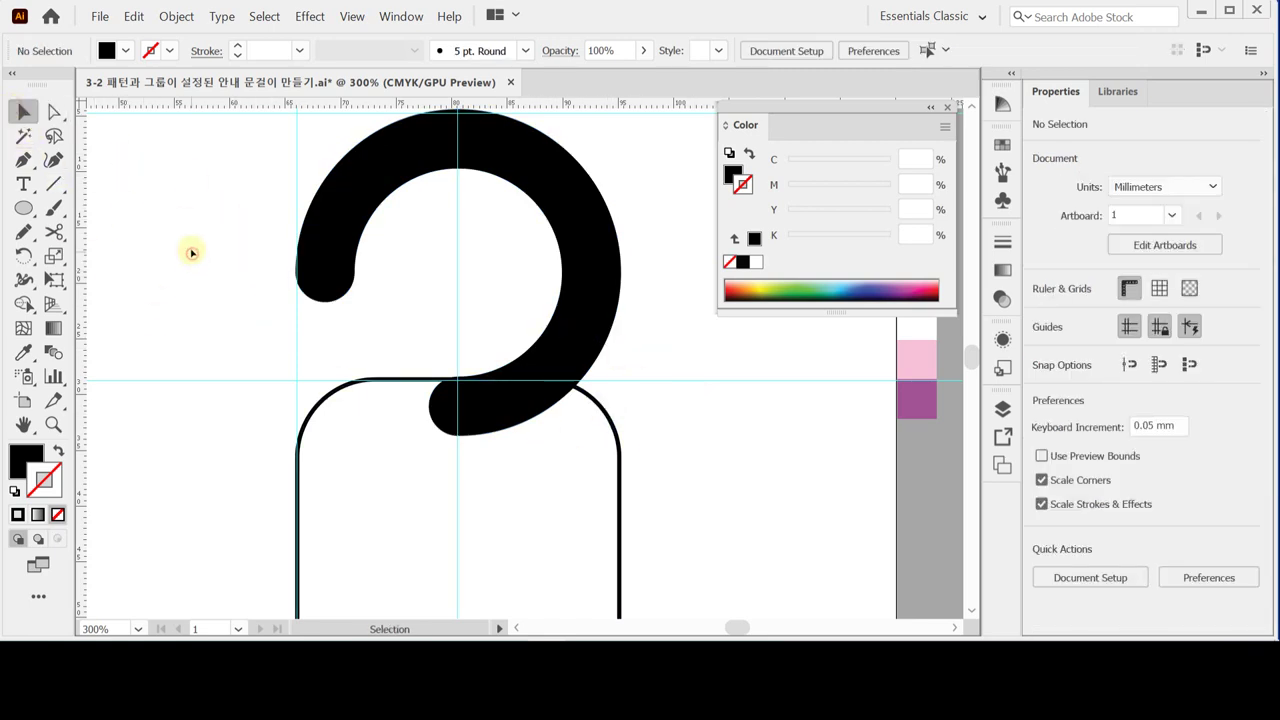
drag(663, 266, 560, 462)
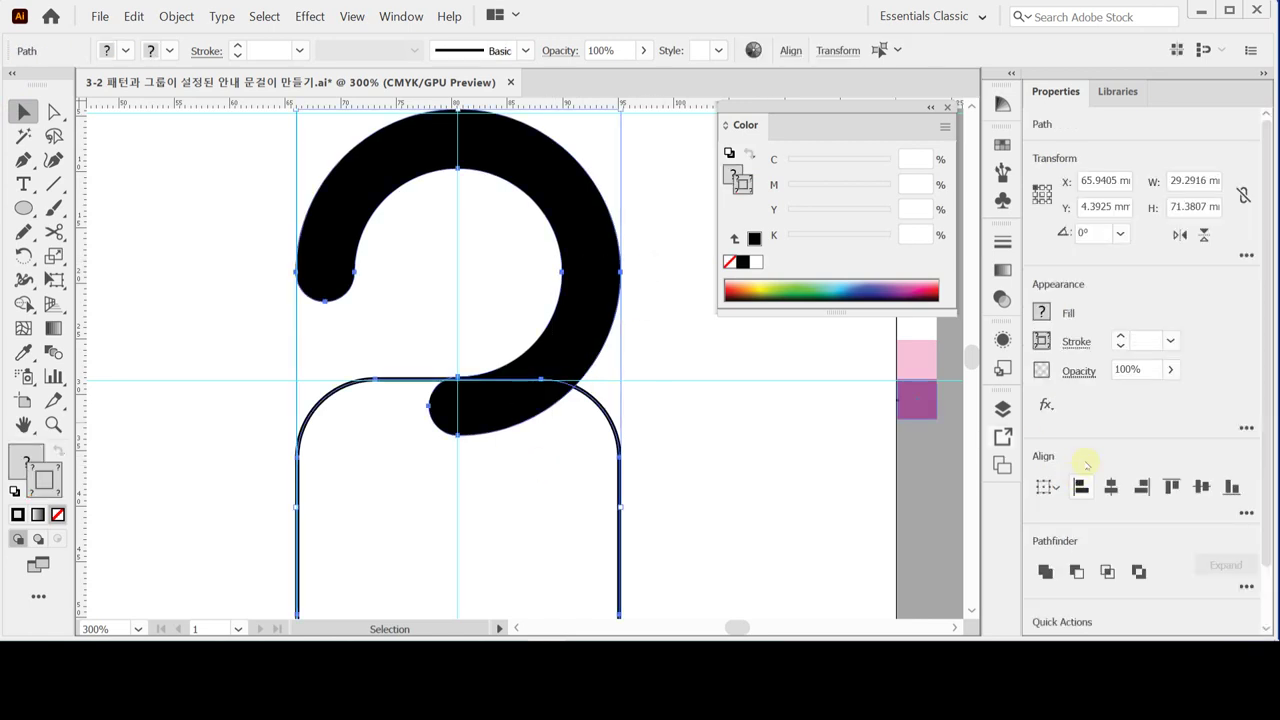
click(1141, 486)
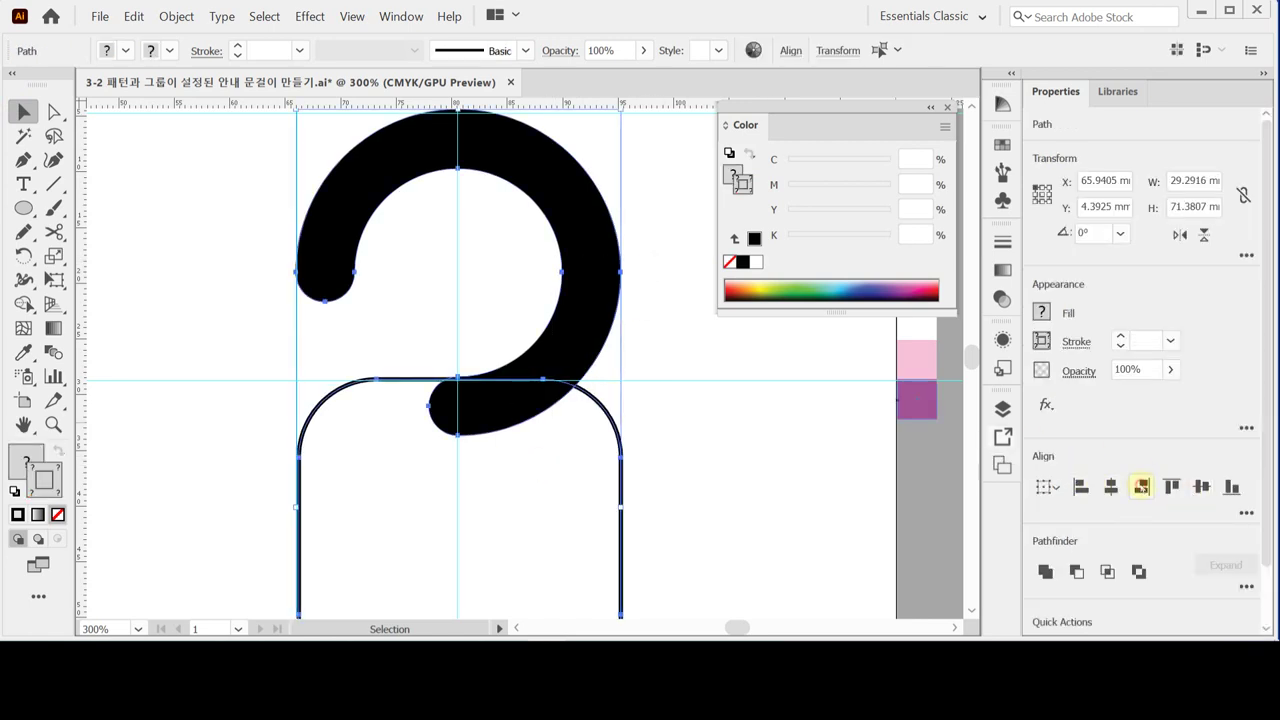
click(732, 408)
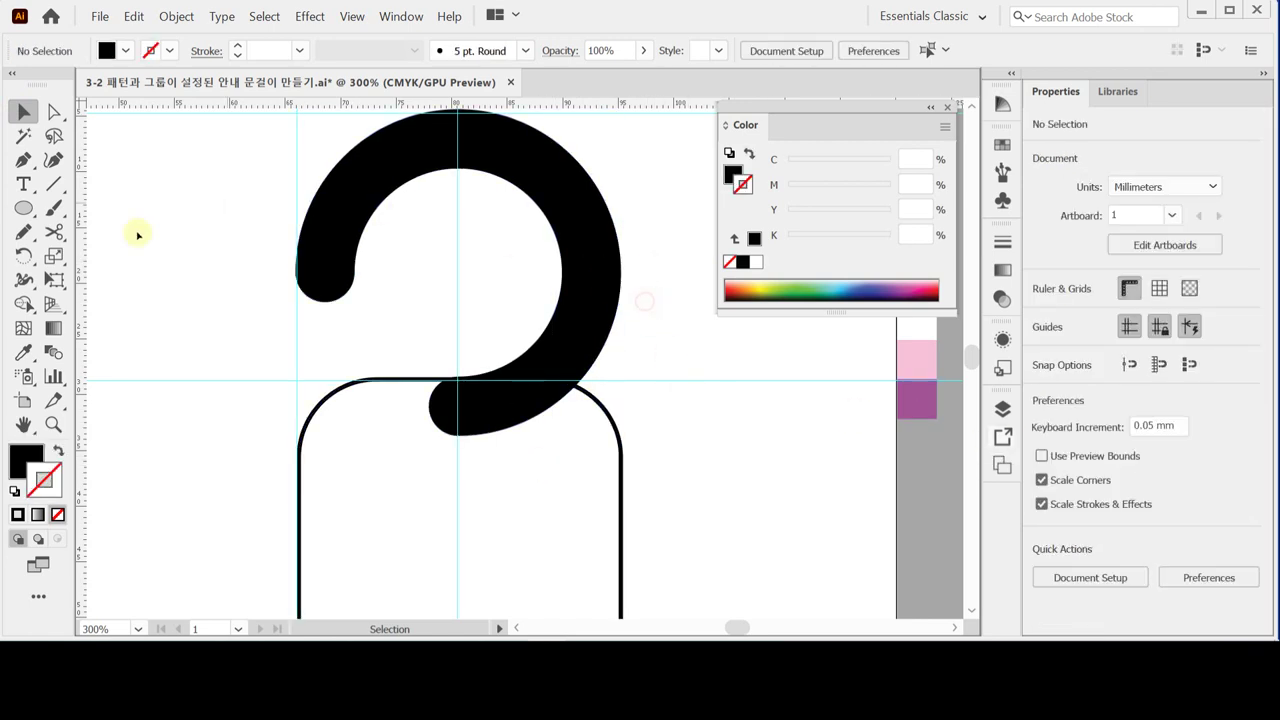
- Draw a closed triangle with the Pen tool from the hook's right edge down the body's right side and across to the middle guide
click(24, 160)
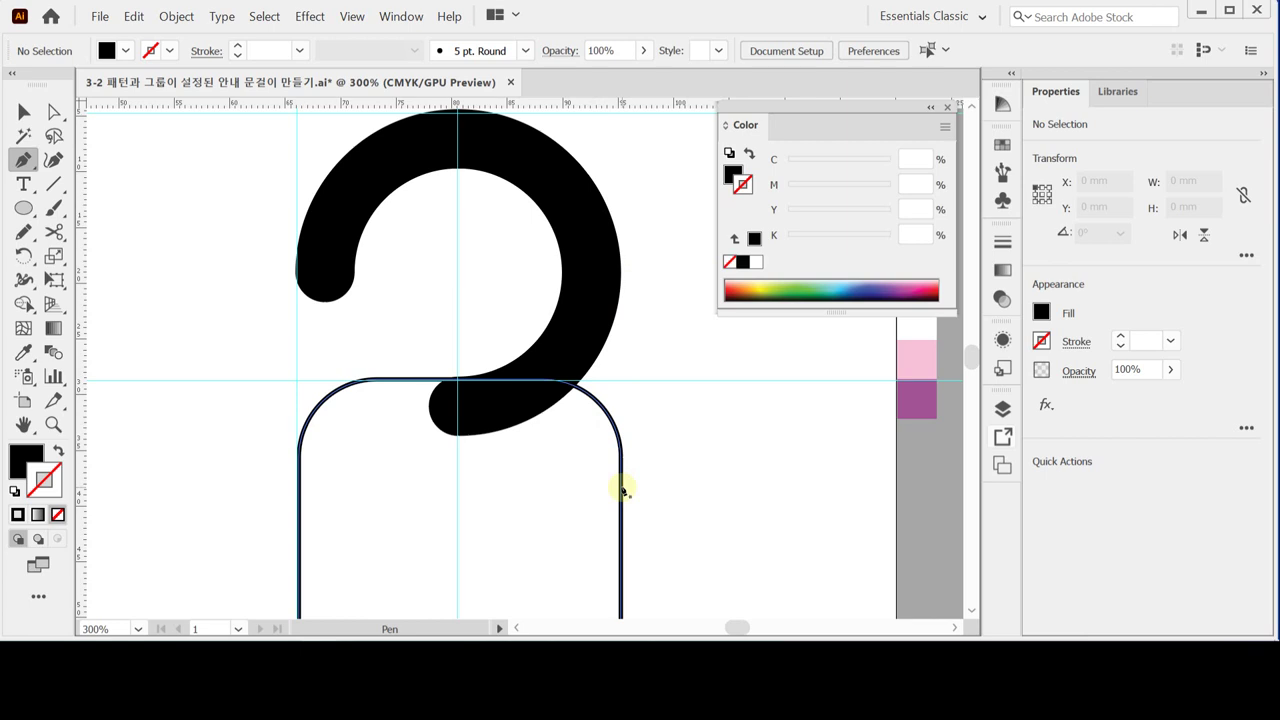
click(620, 260)
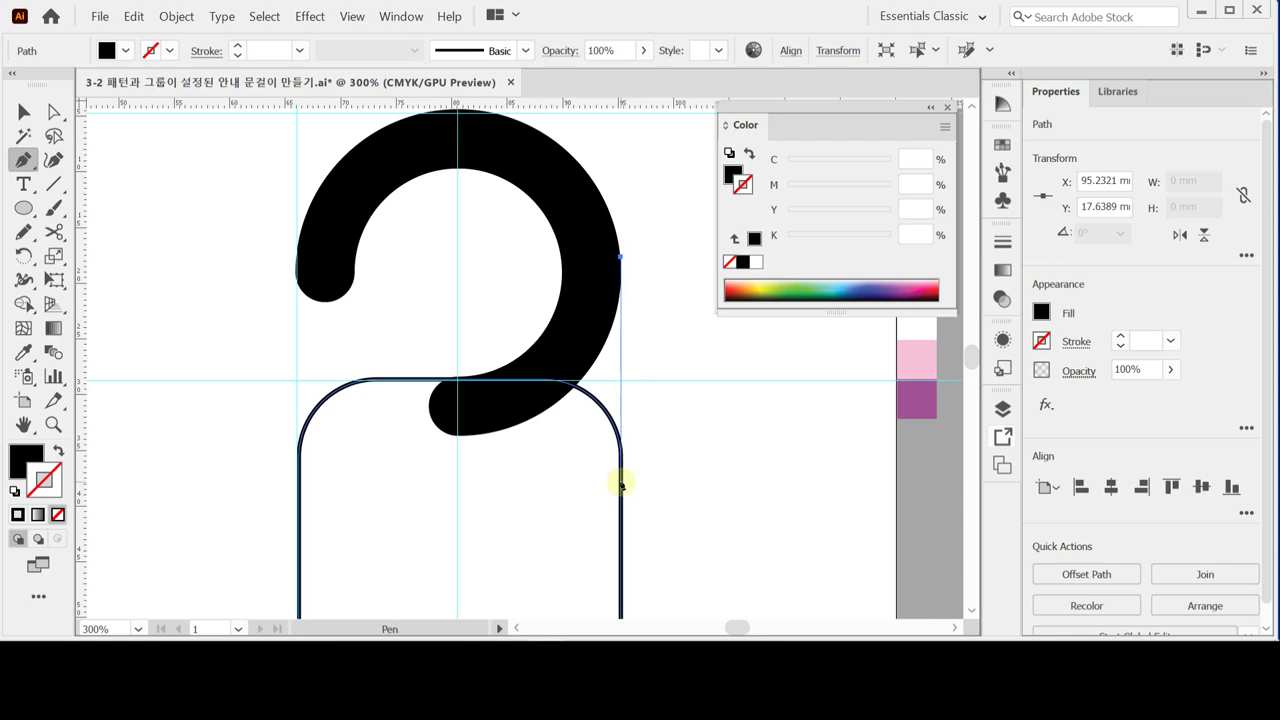
click(620, 484)
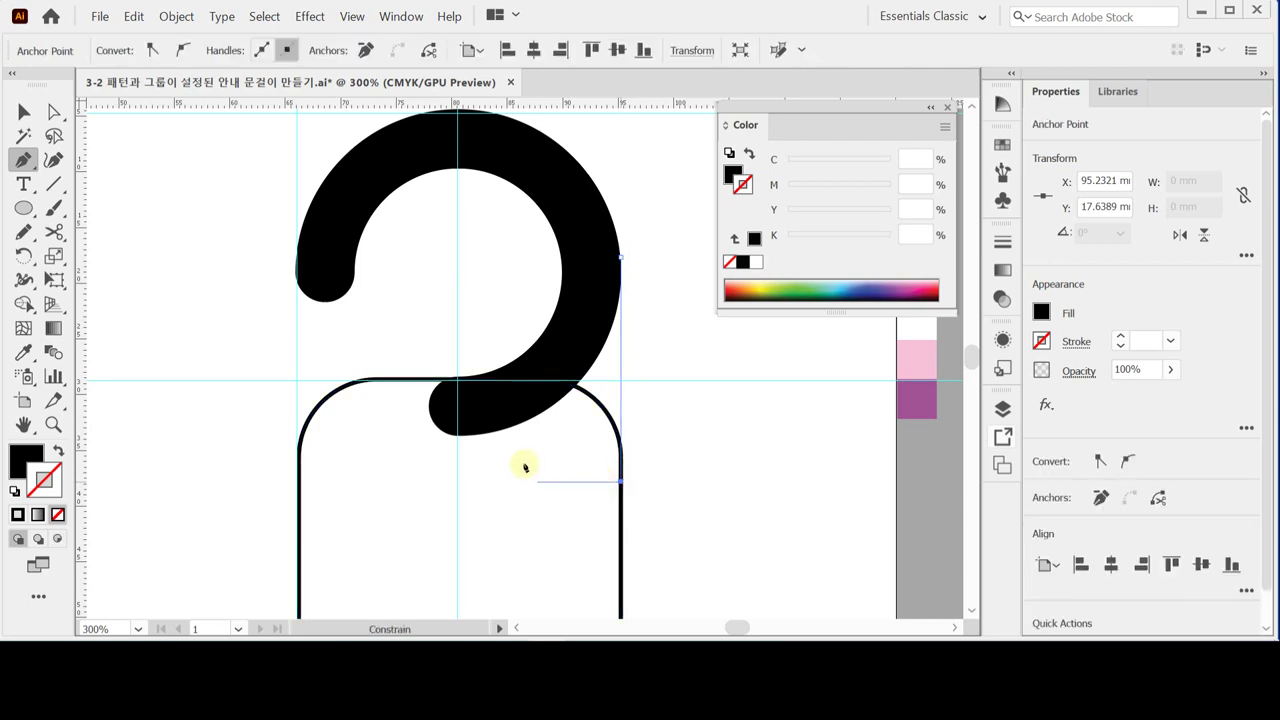
click(456, 481)
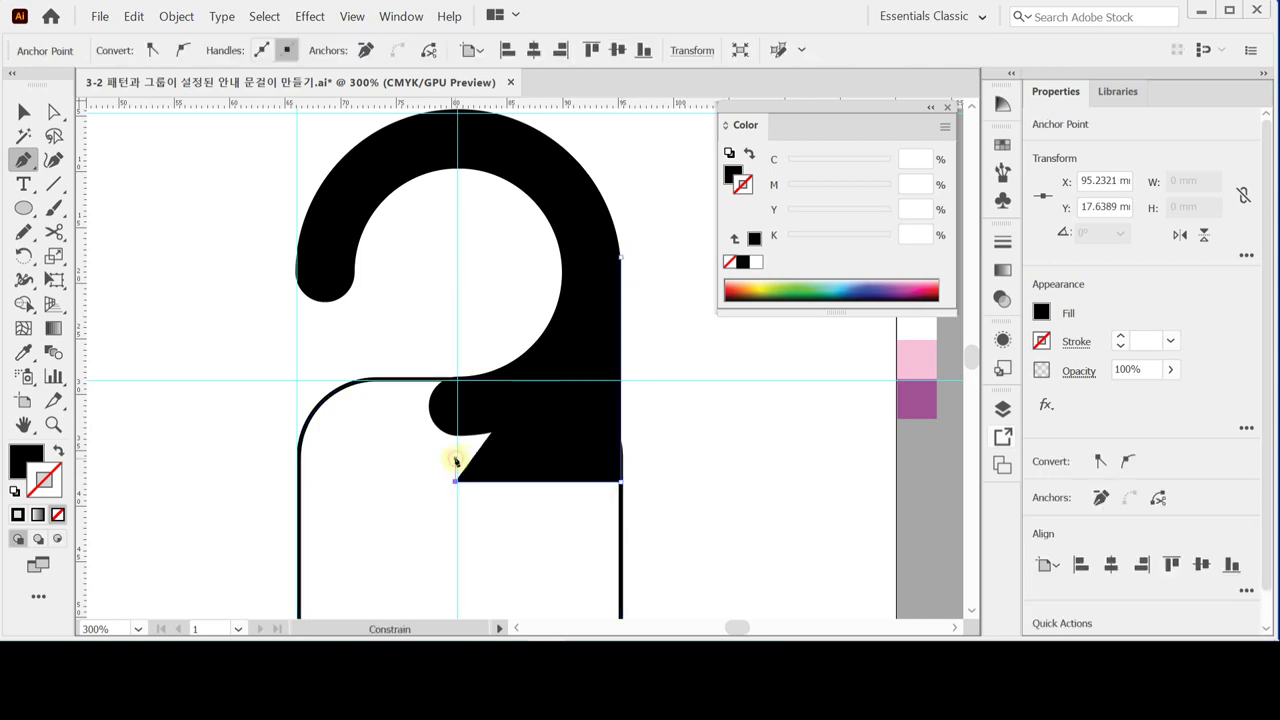
click(620, 260)
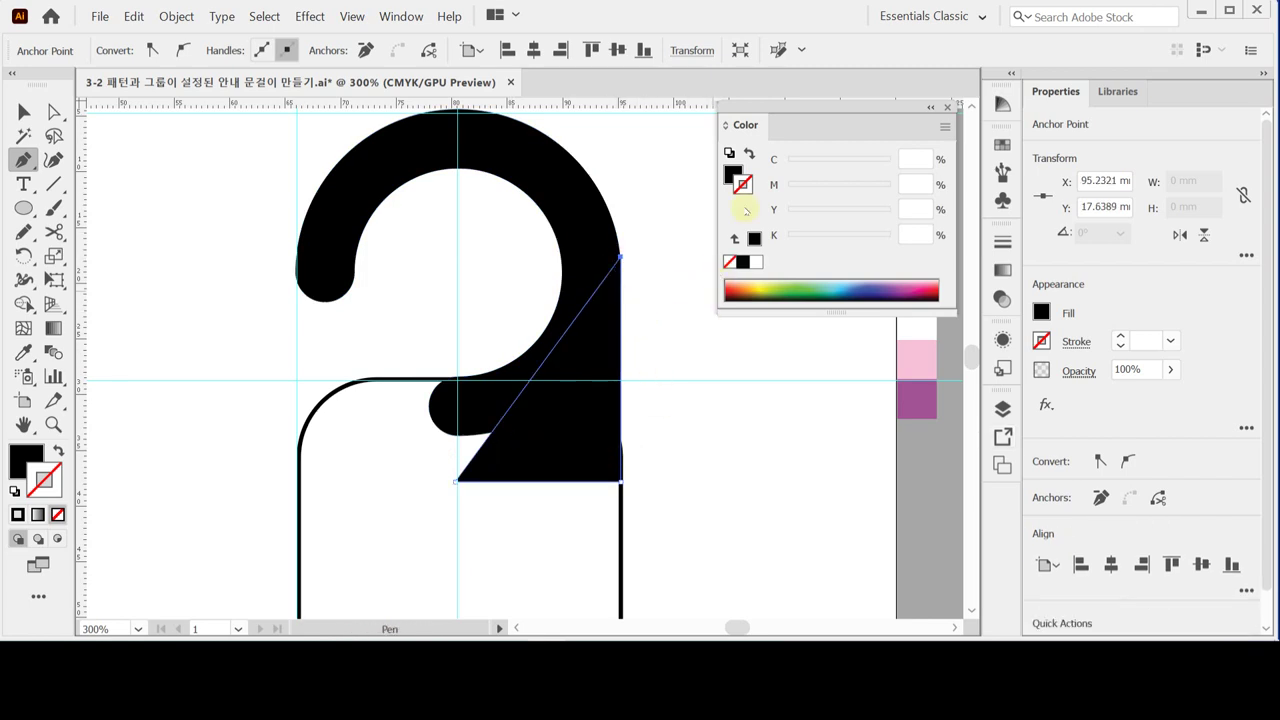
click(735, 175)
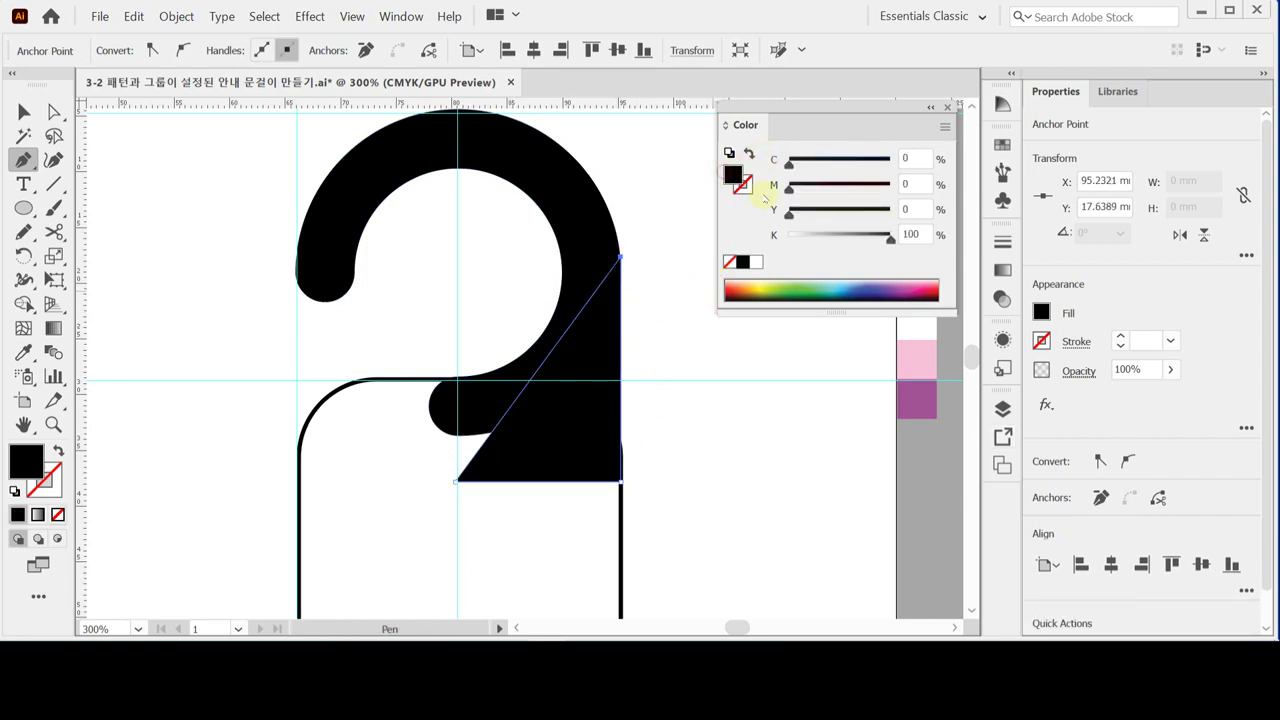
- Fill the triangle joining the hook and body with yellow, C 2.35, M 0.39, Y 76.86, K 0
click(765, 290)
ctrl+click(714, 394)
ctrl+click(611, 428)
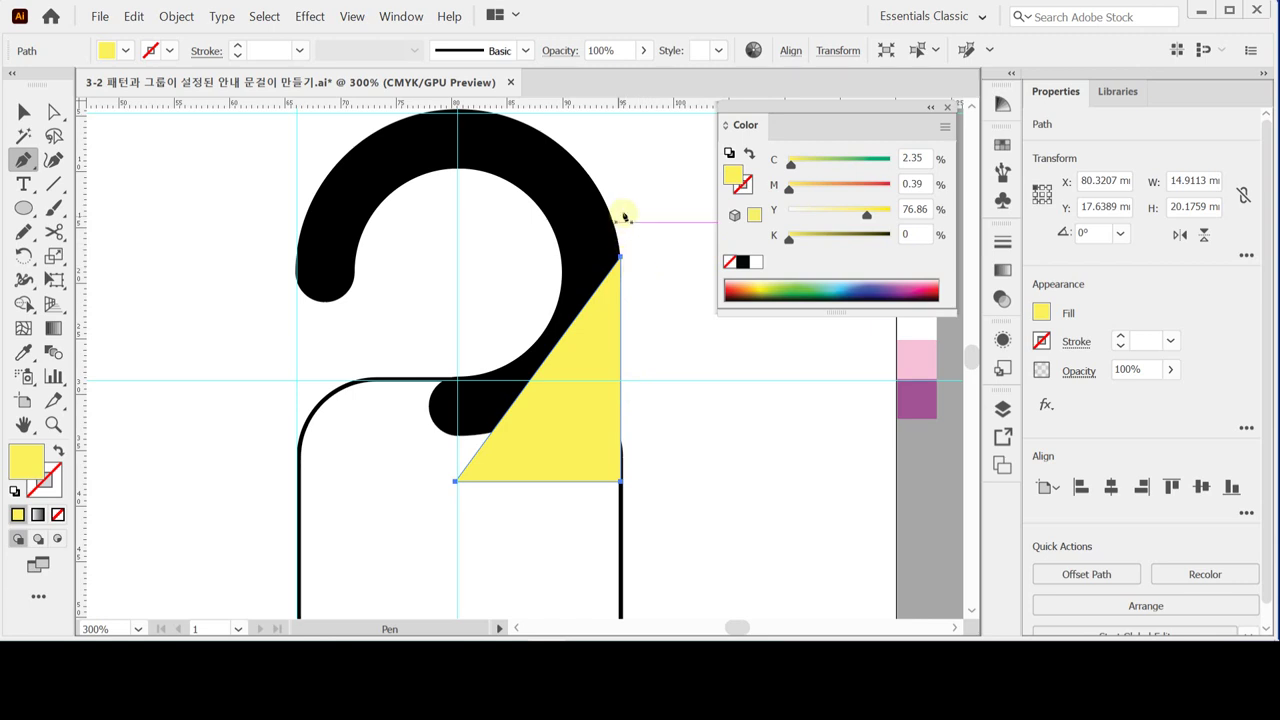
- Align the right edges of the hook, triangle and hanger body, and unite them into one shape with Pathfinder
key(ctrl)
click(24, 111)
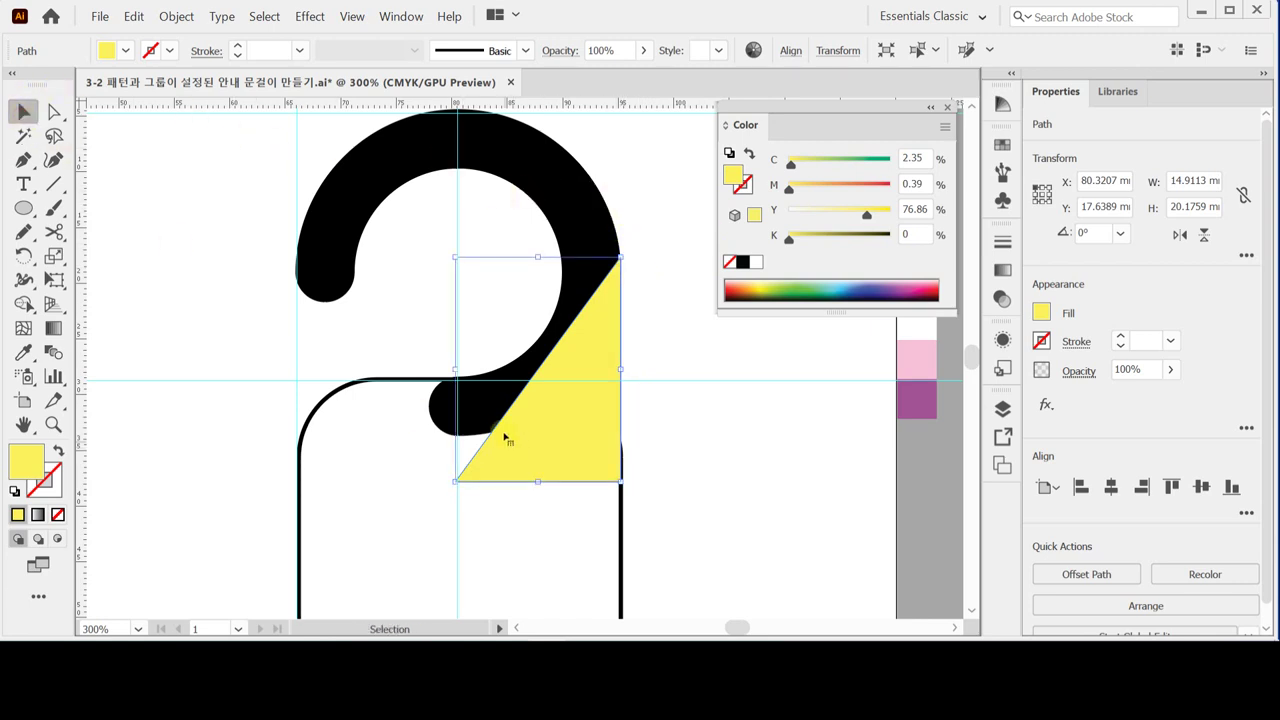
drag(651, 240, 590, 488)
drag(651, 240, 571, 484)
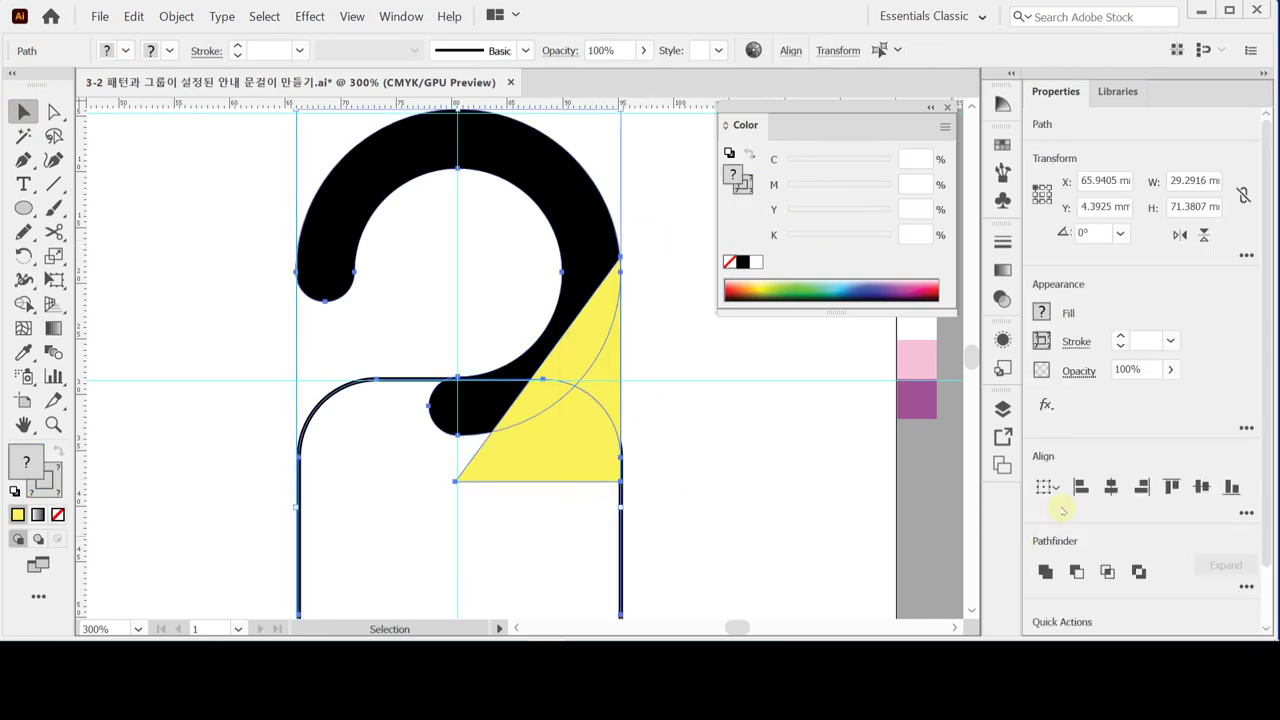
click(1142, 487)
click(1046, 572)
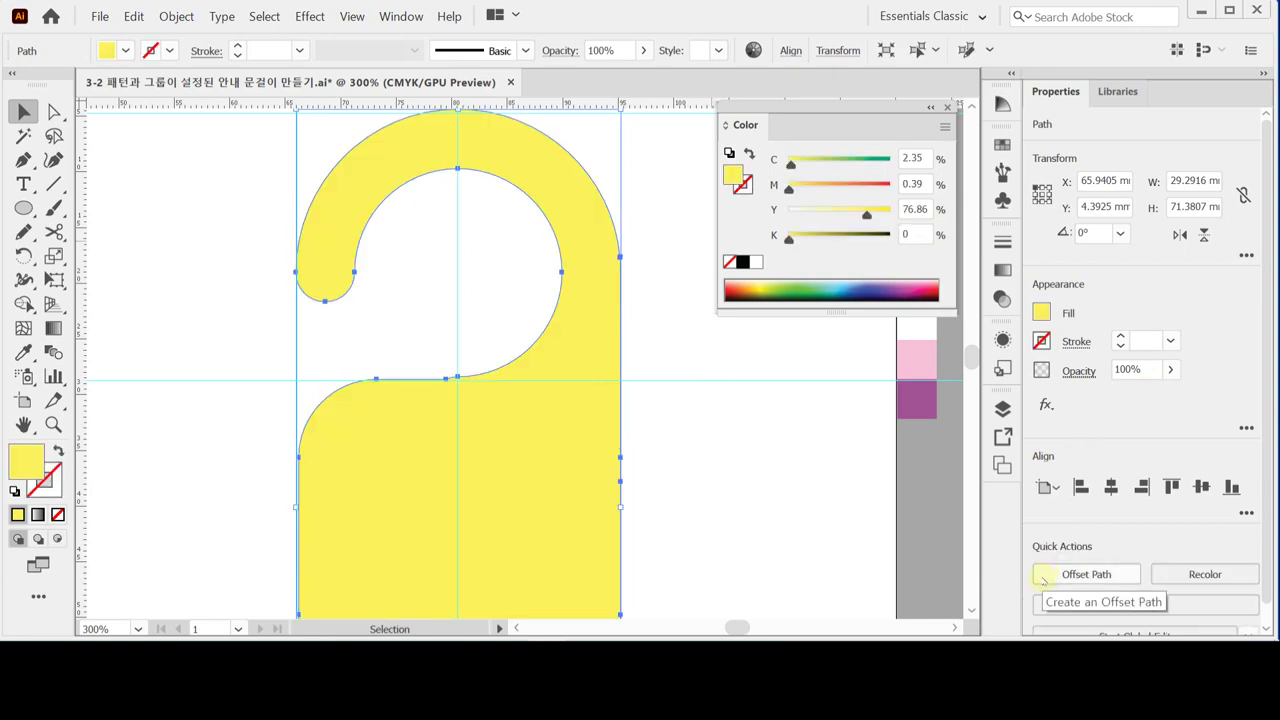
alt+click(648, 422)
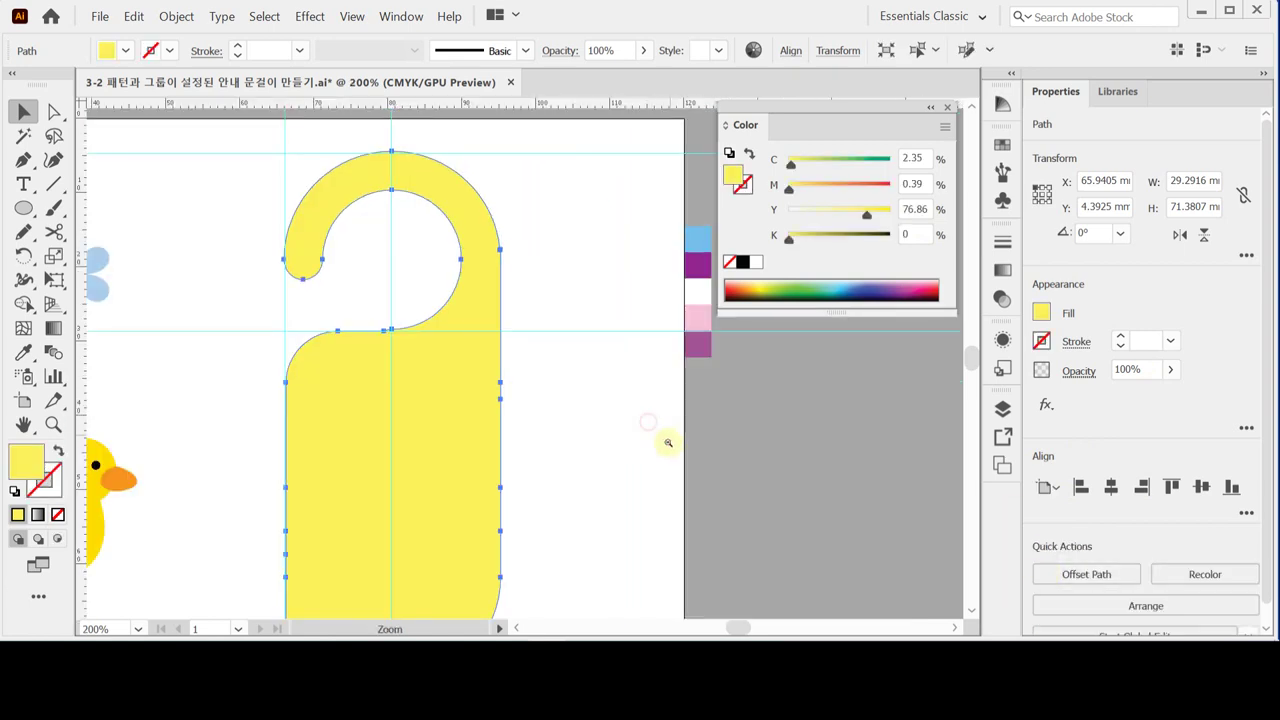
ctrl+alt+click(545, 440)
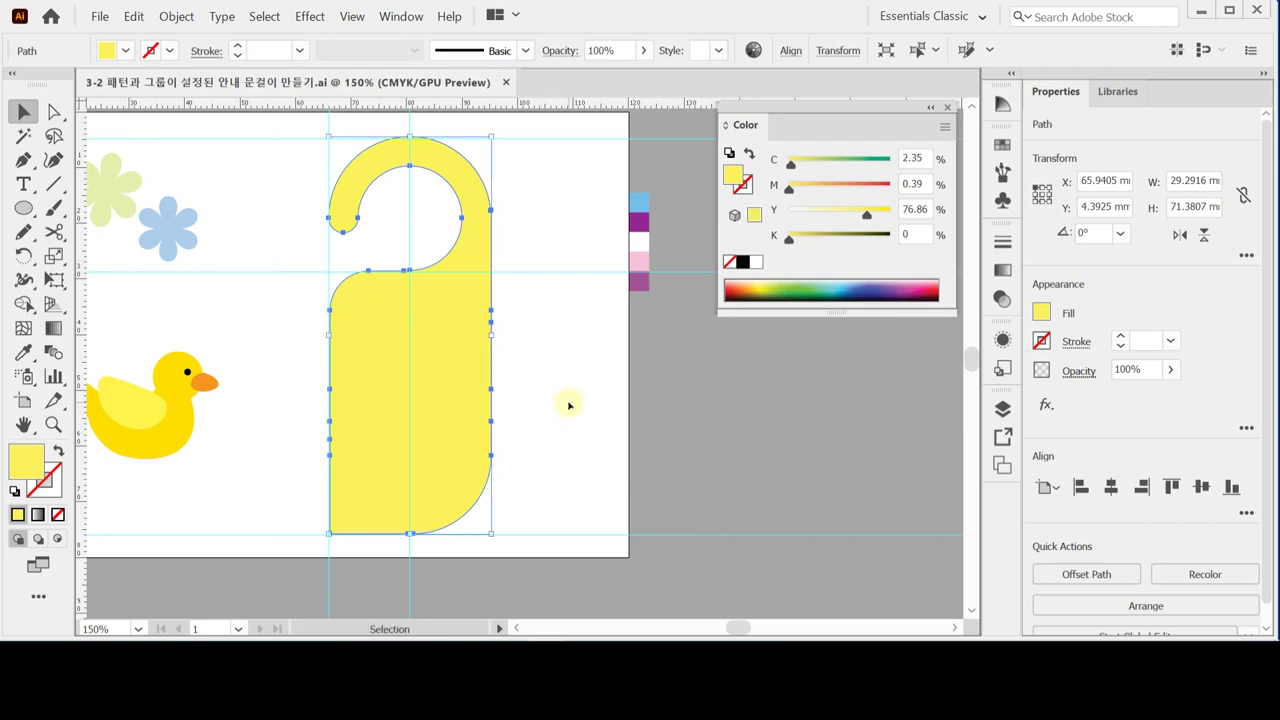
click(577, 400)
click(481, 369)
click(524, 336)
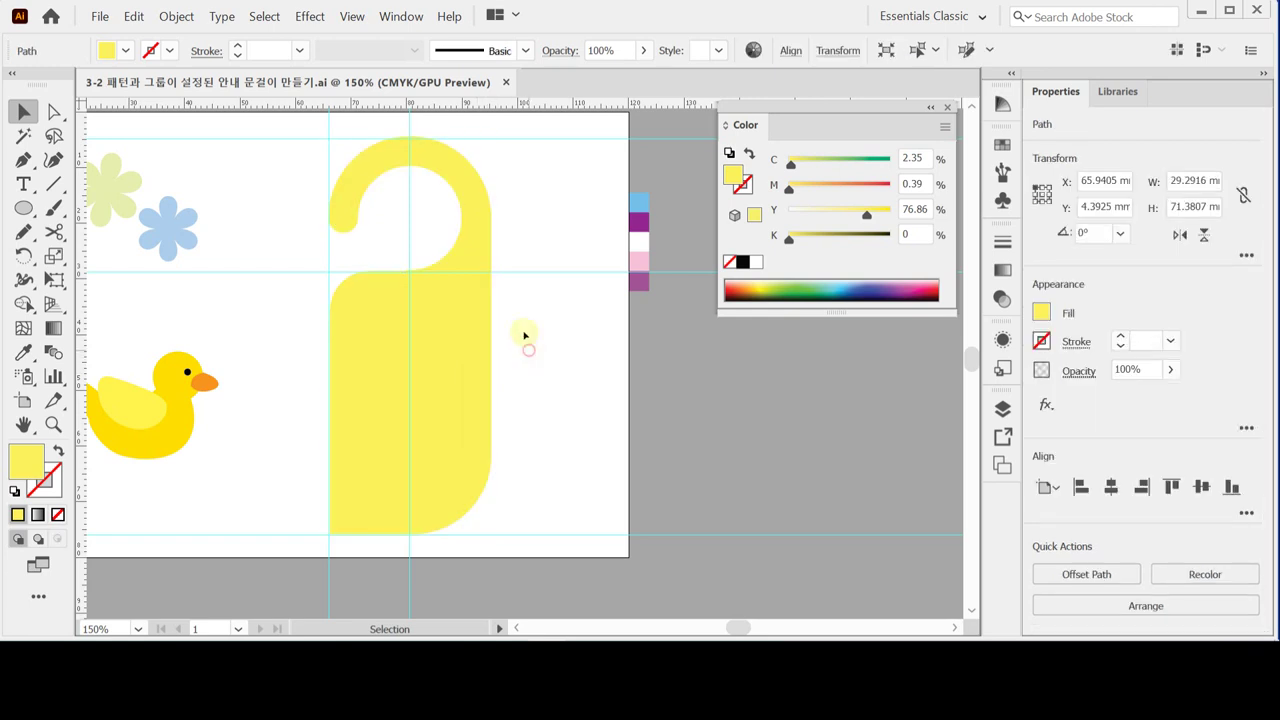
click(149, 189)
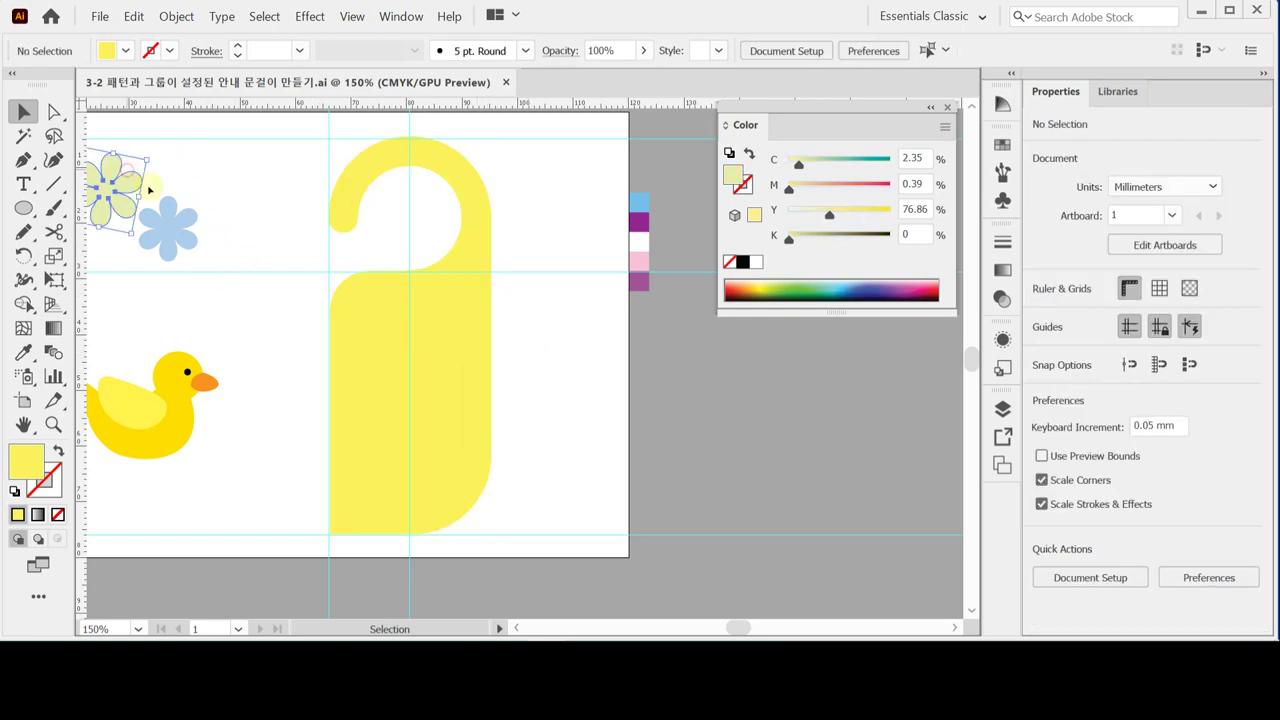
click(170, 218)
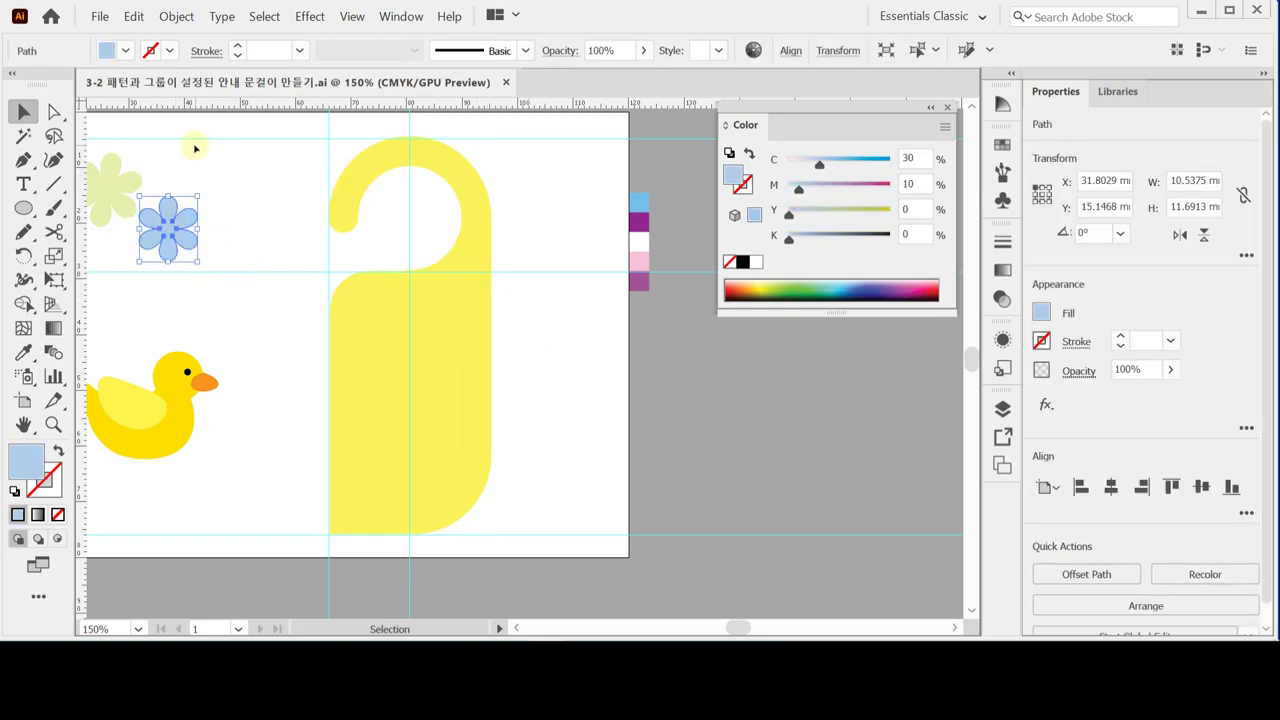
click(205, 145)
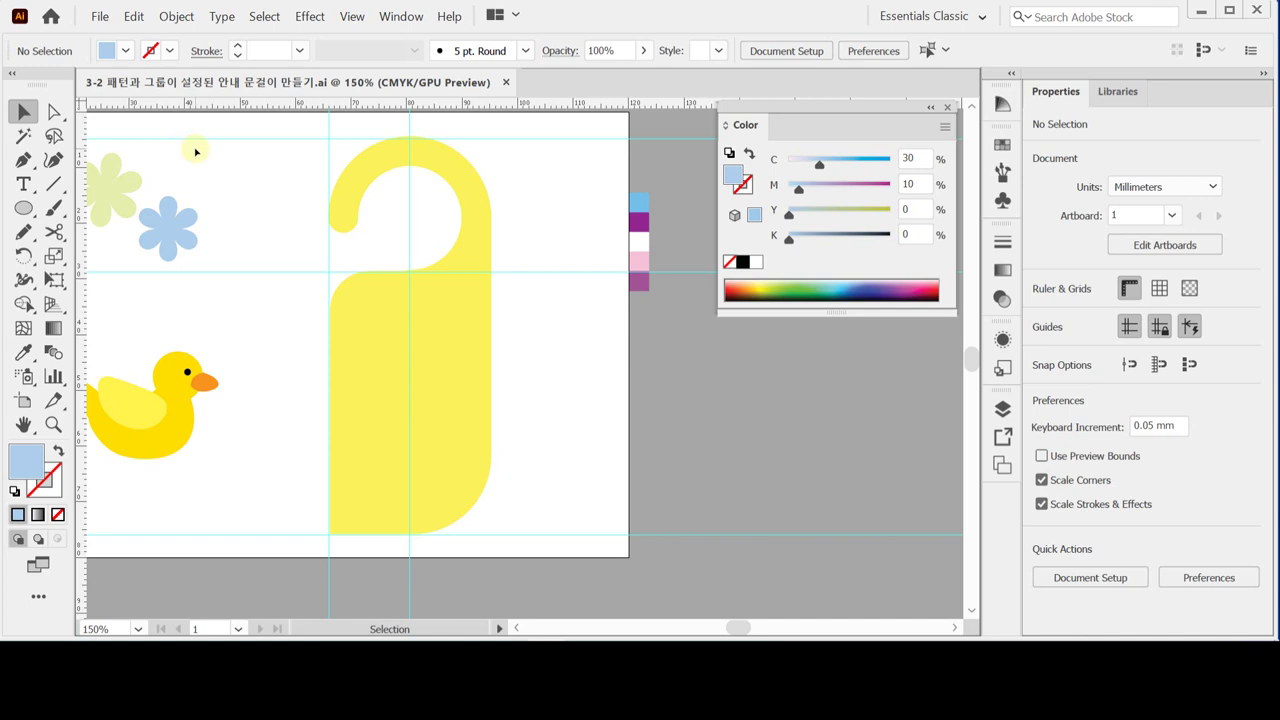
- Try filling the yellow hanger directly with the flower pattern swatch and moving it aside, and undo both changes
click(390, 322)
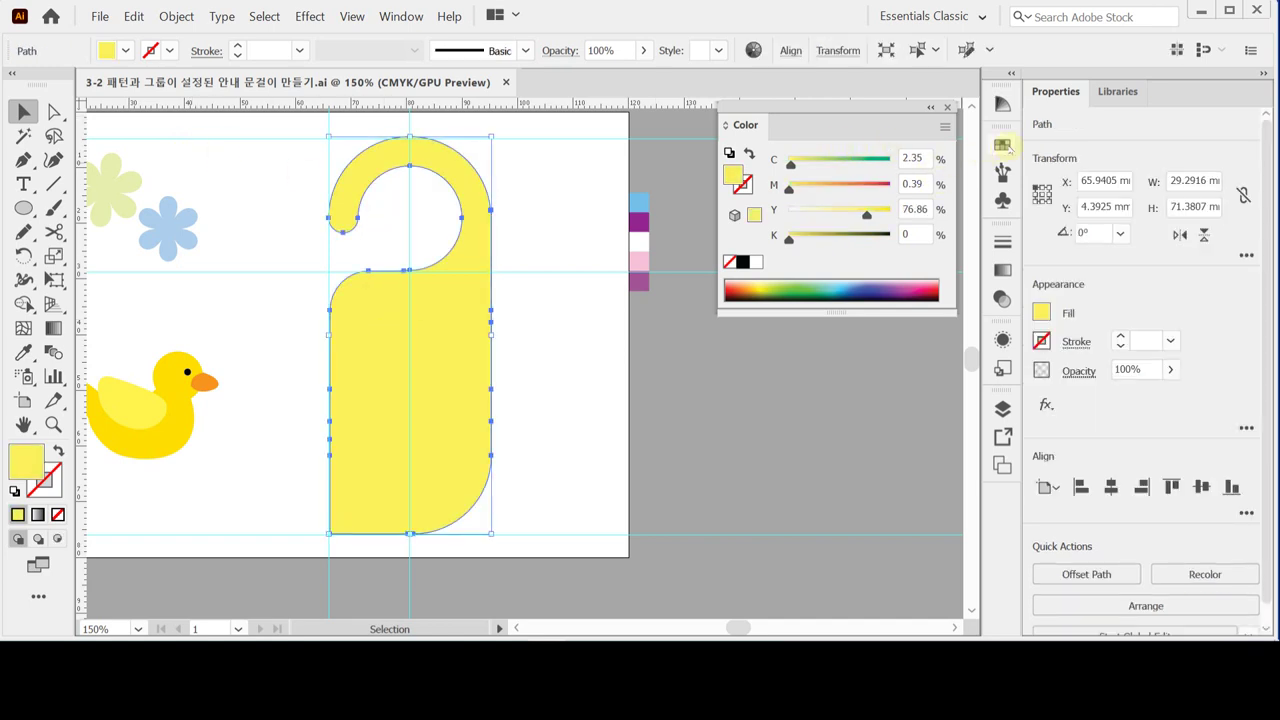
click(1002, 145)
click(816, 241)
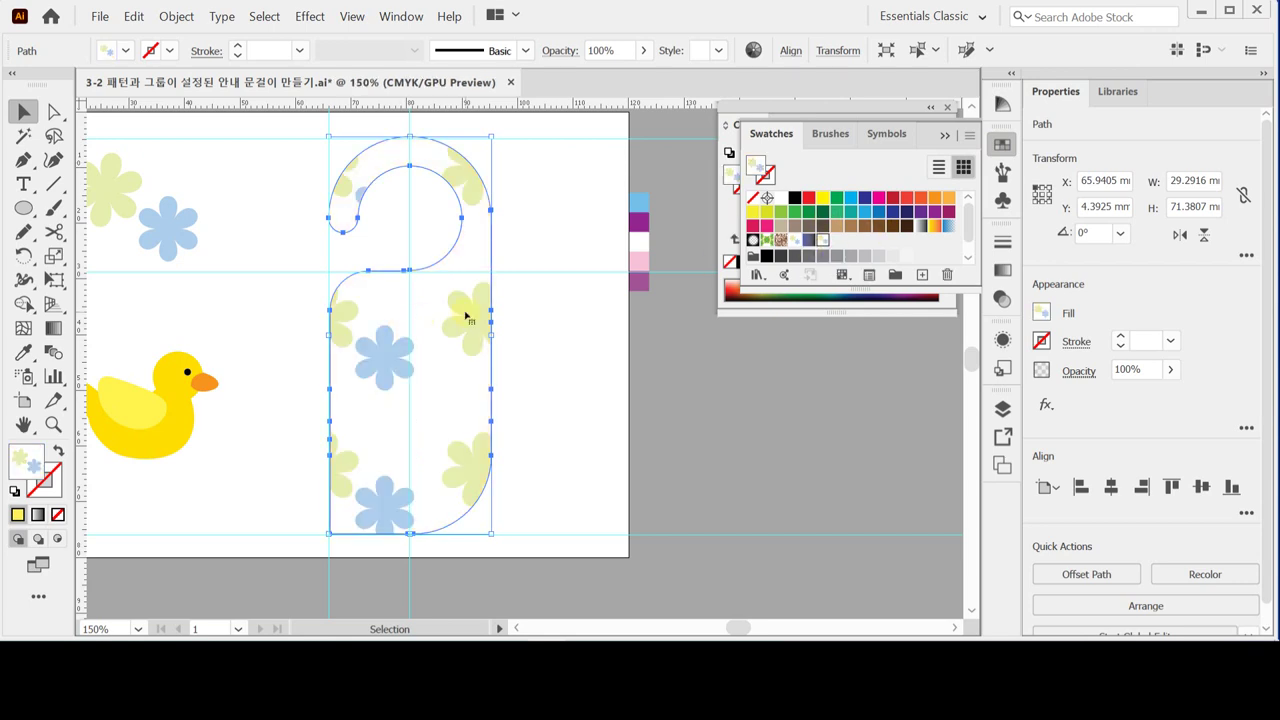
drag(463, 333, 697, 379)
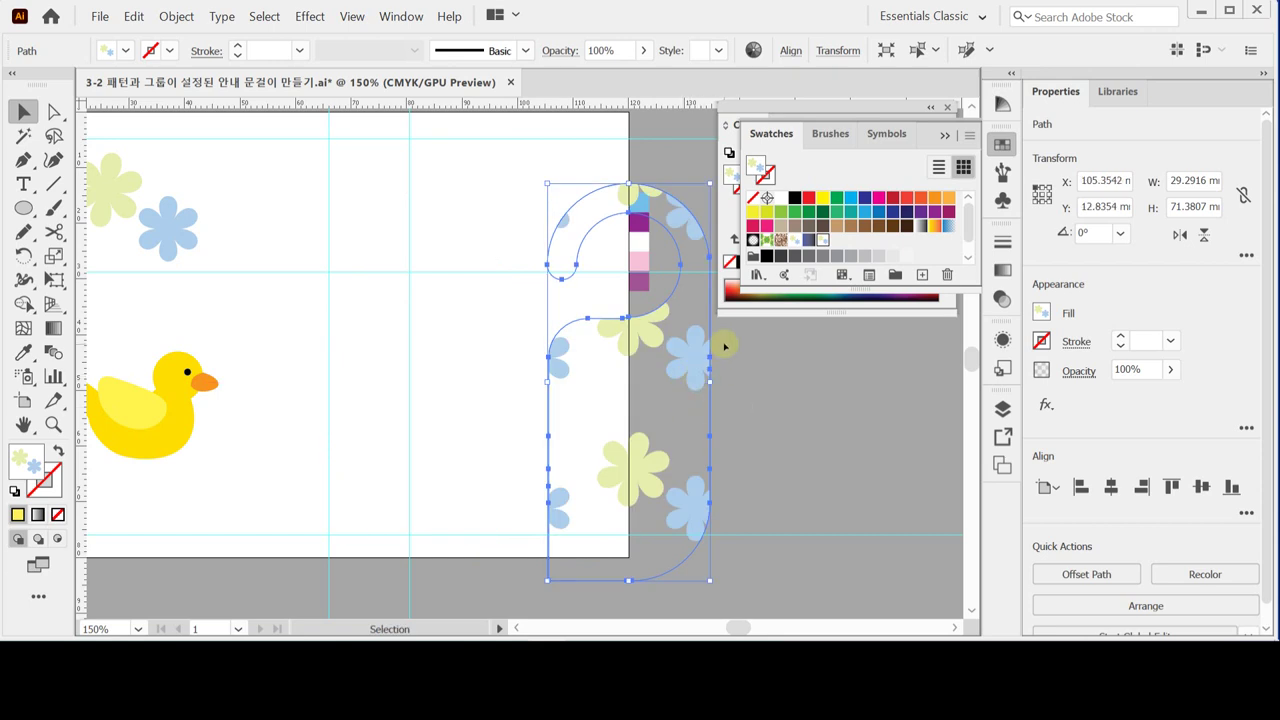
key(ctrl+z)
key(ctrl+z)
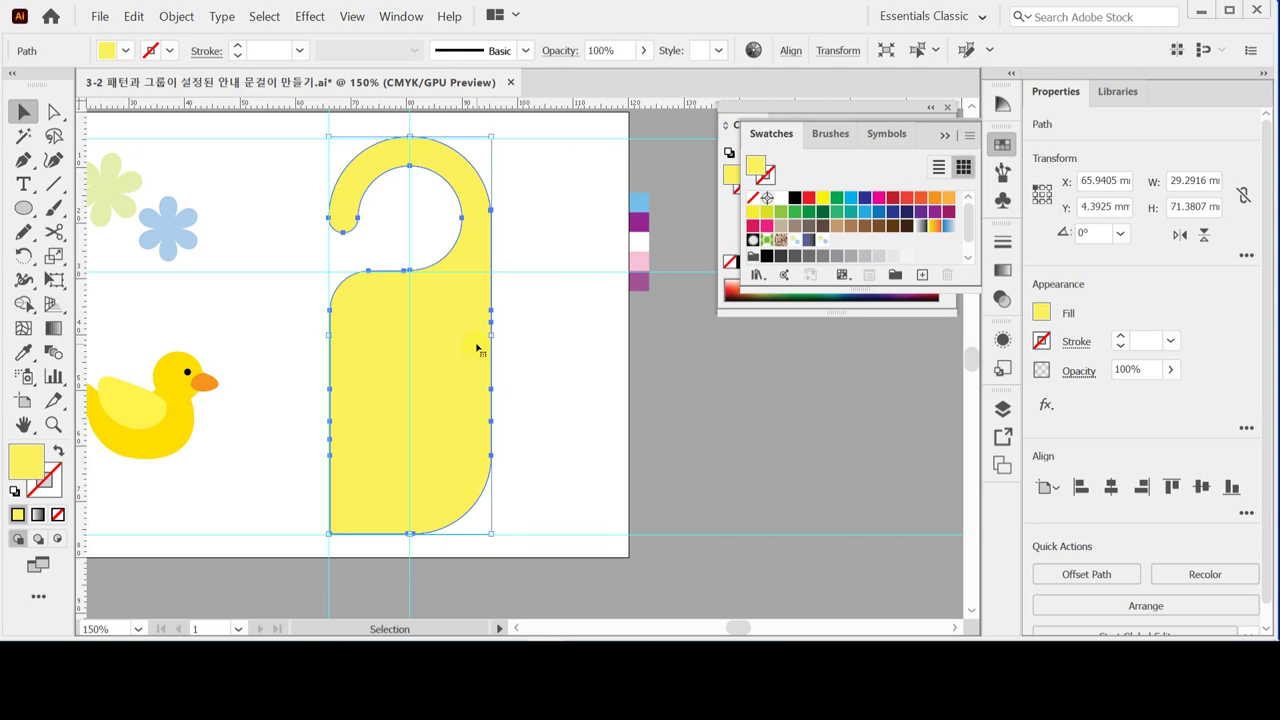
- Paste a copy of the hanger in front in the same place and fill it with the flower pattern swatch
click(584, 392)
click(444, 316)
key(a)
key(v)
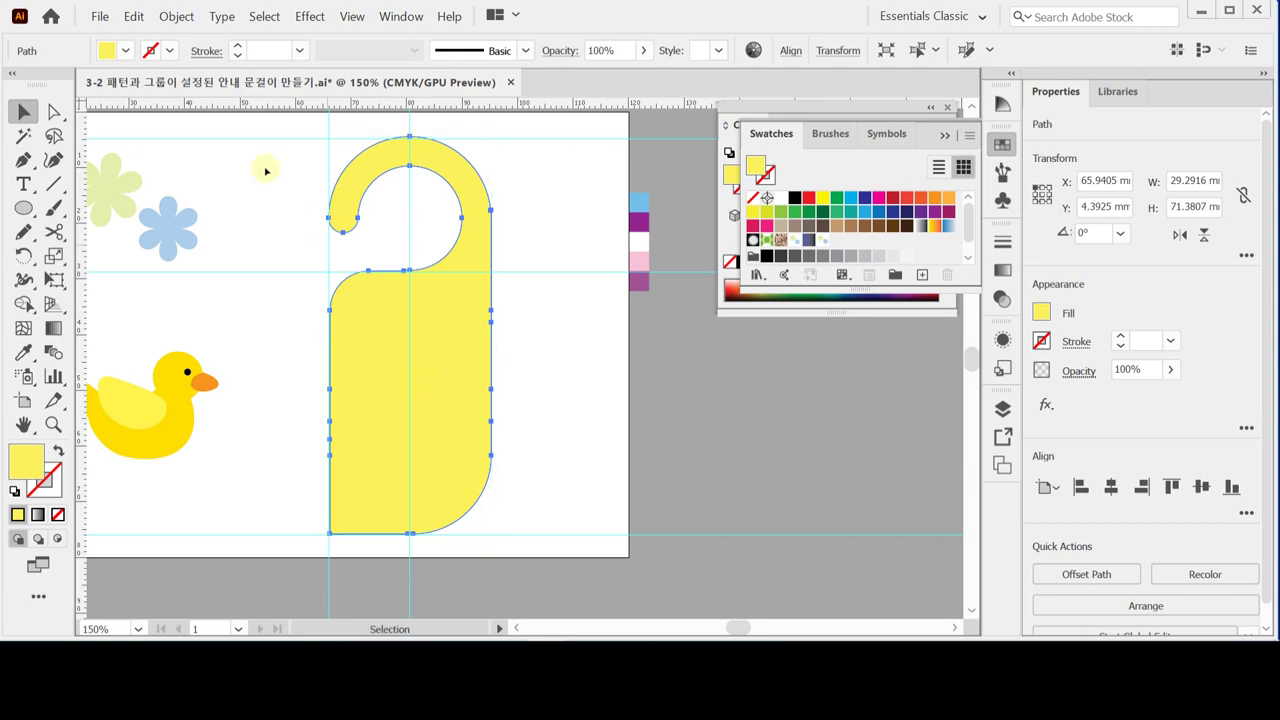
click(135, 17)
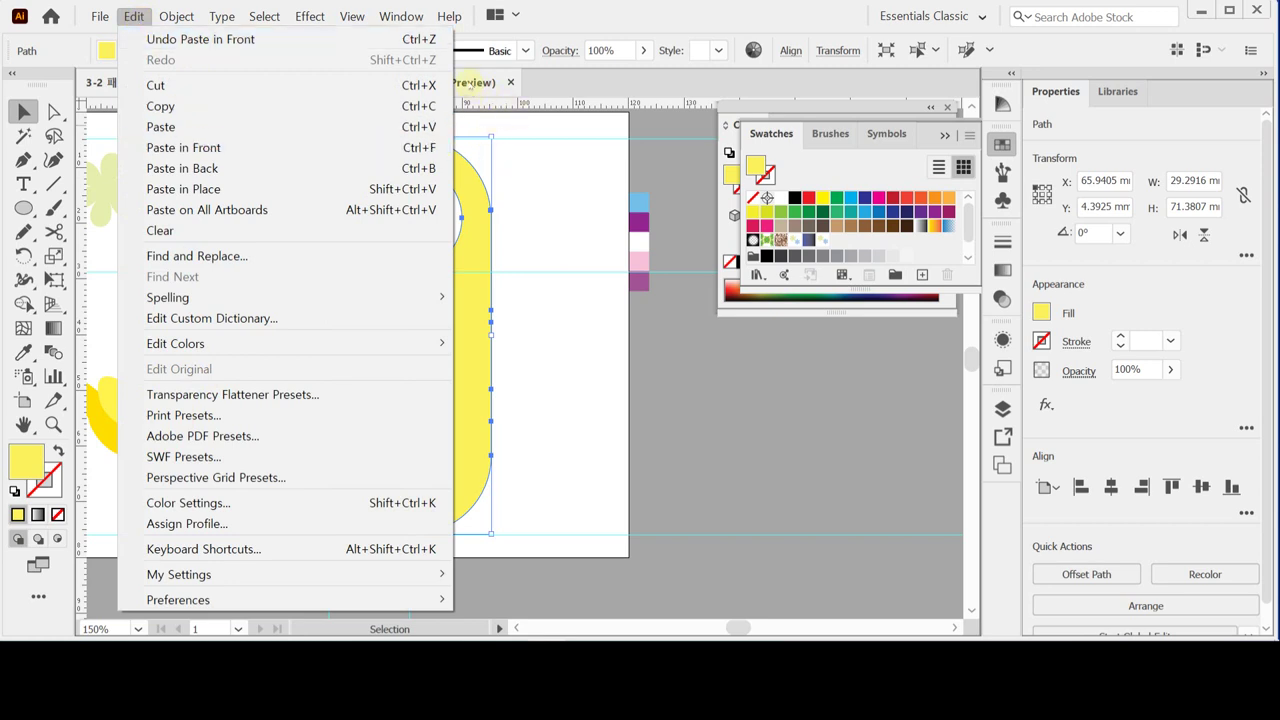
click(468, 84)
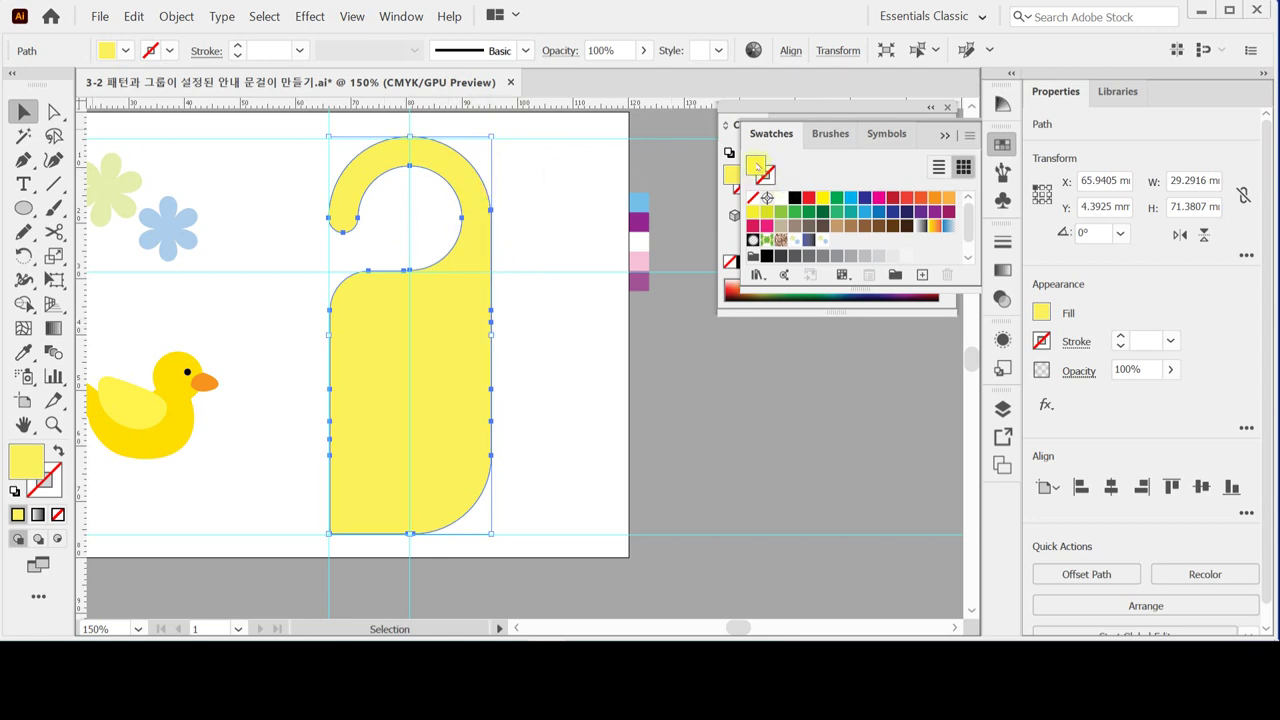
click(821, 241)
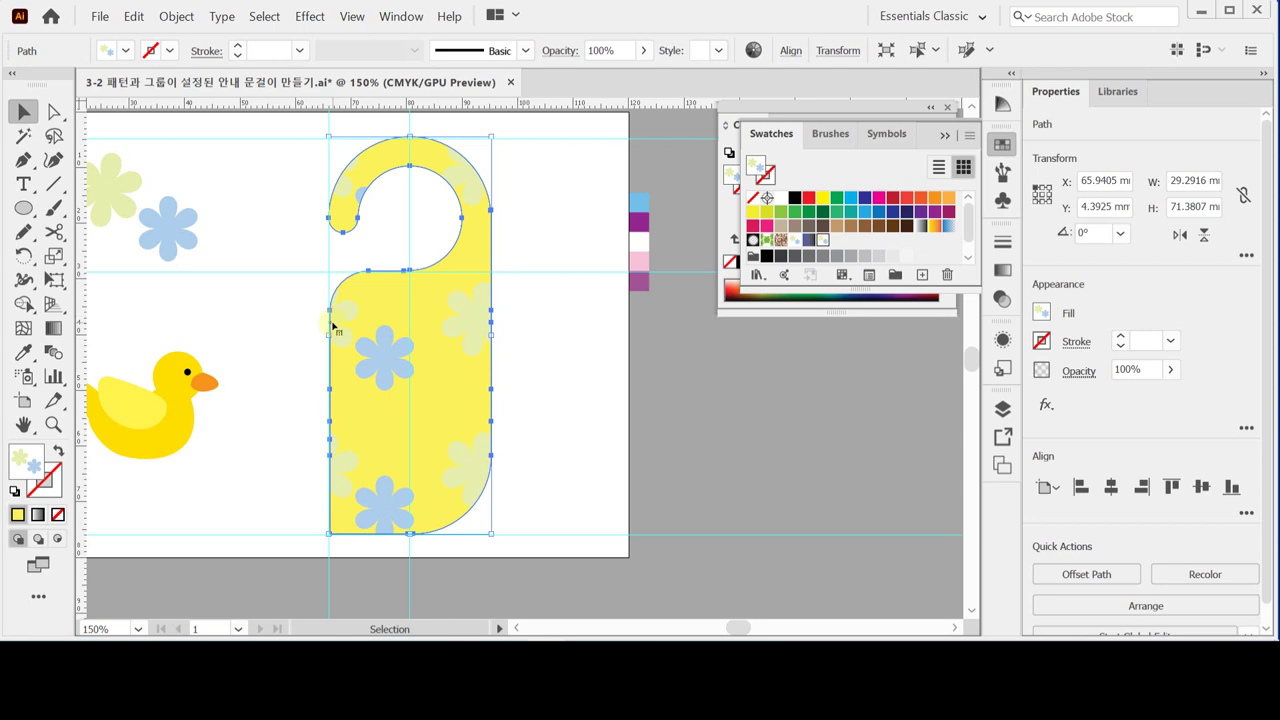
- Scale only the flower pattern inside the front copy uniformly to 30%, with Transform Patterns on and Transform Objects off
click(54, 256)
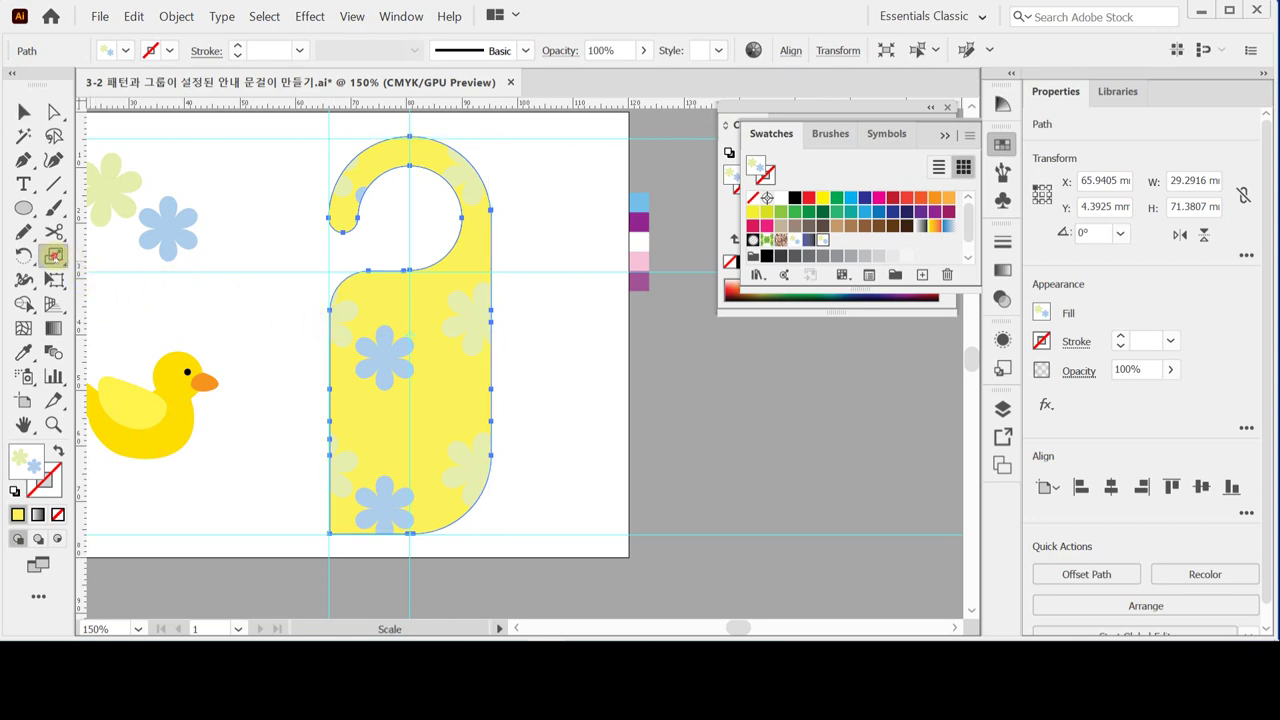
double_click(54, 256)
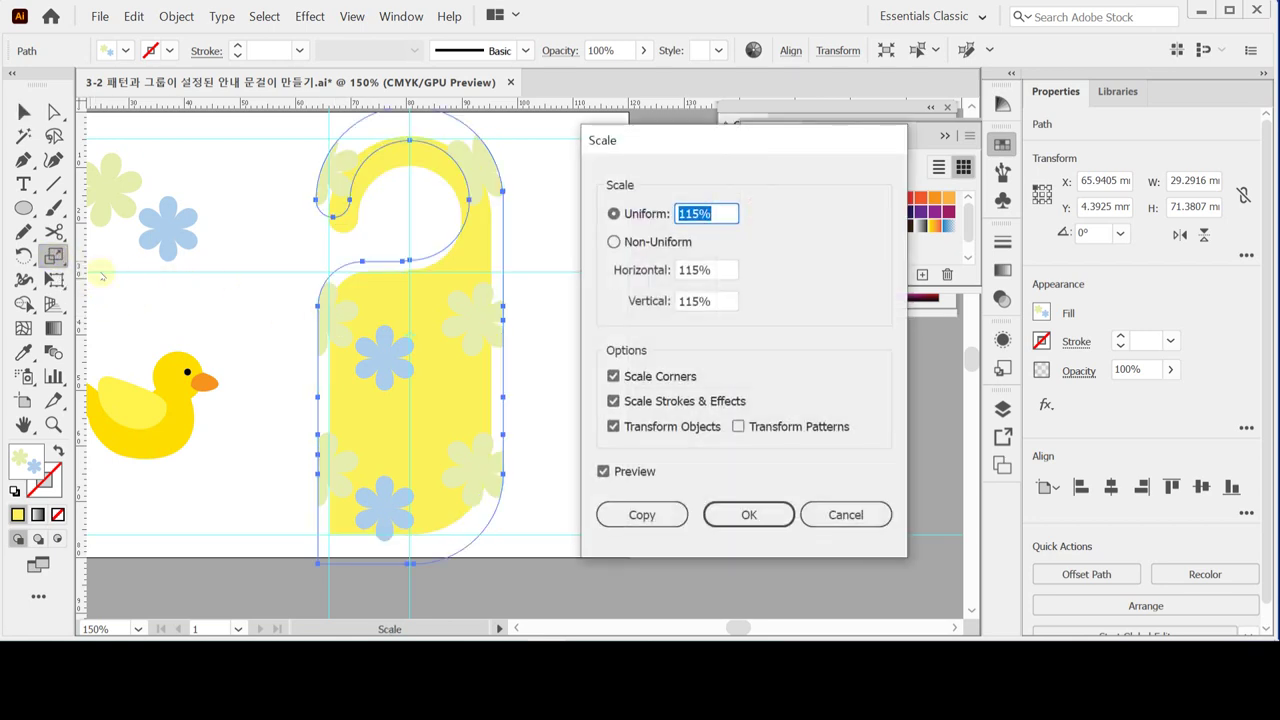
drag(626, 140, 609, 164)
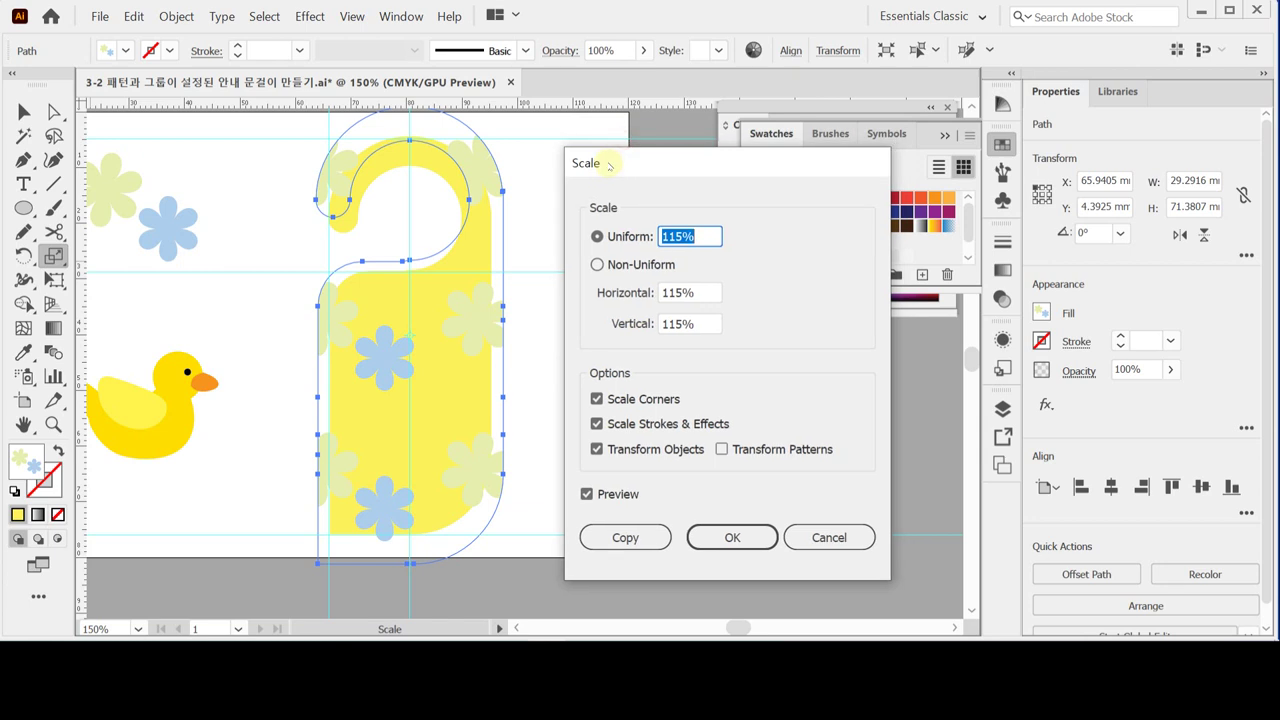
text(30)
key(Tab)
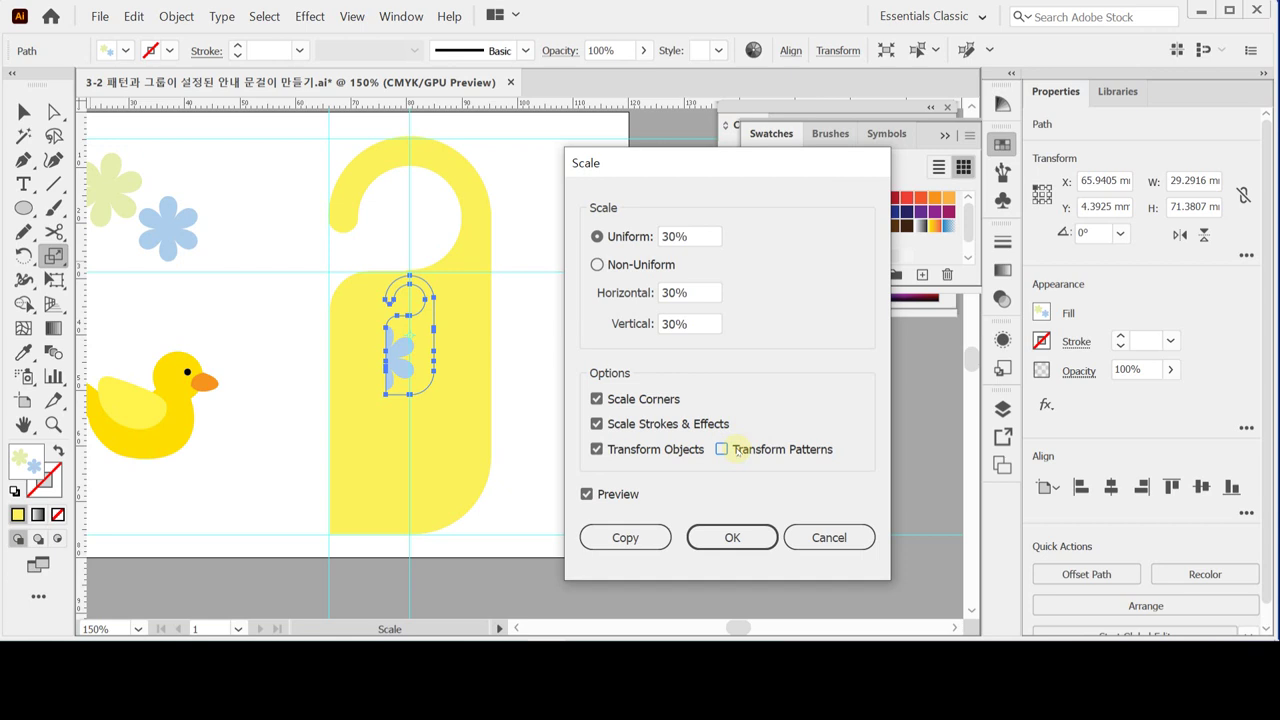
click(721, 450)
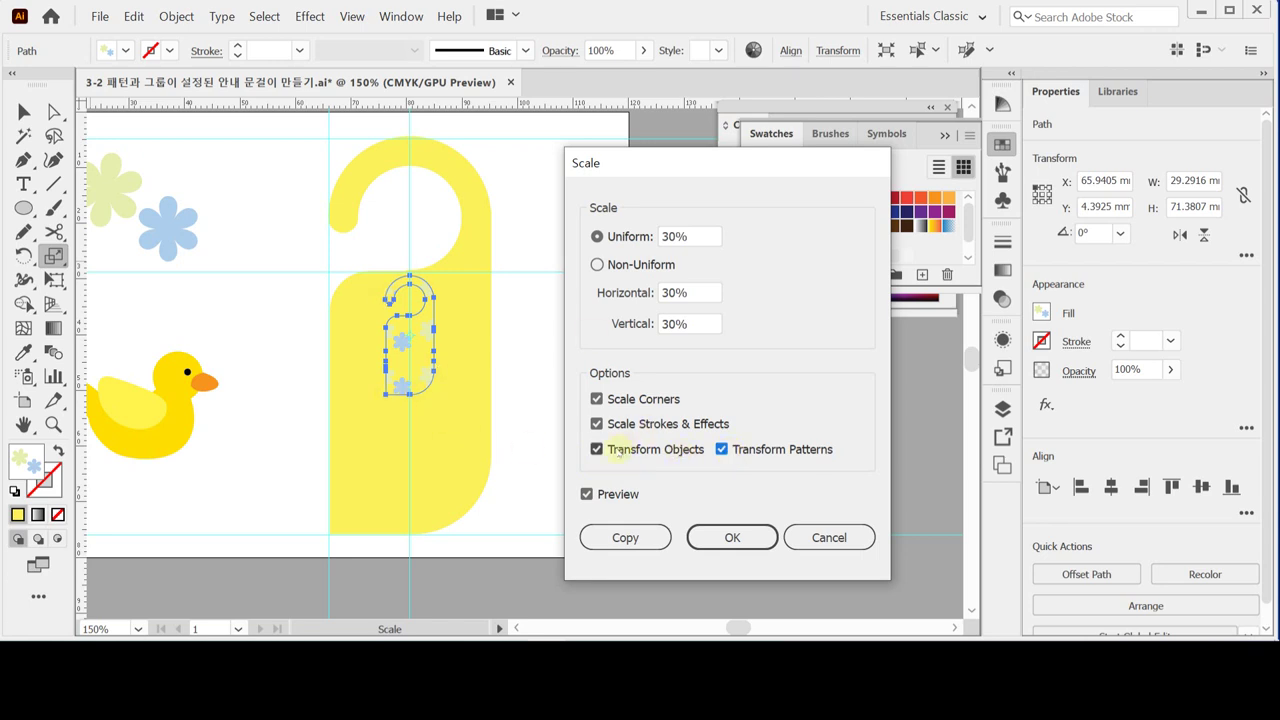
click(597, 450)
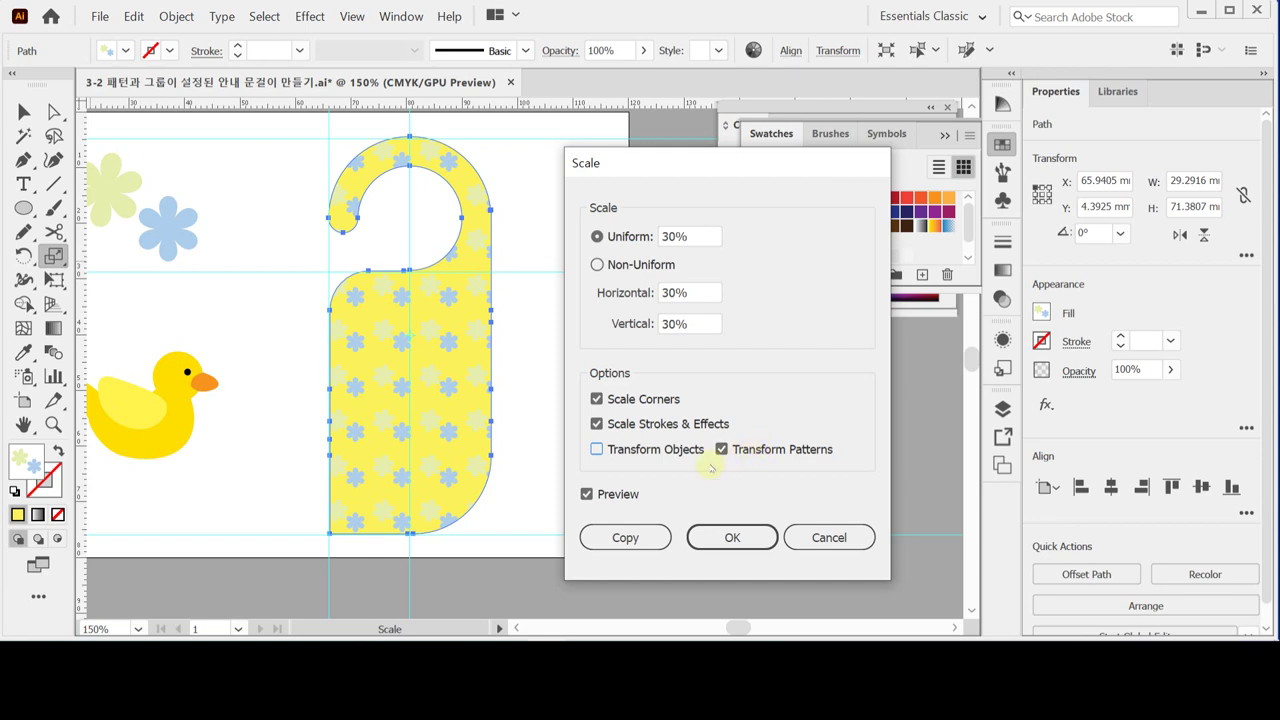
click(613, 494)
click(613, 494)
click(709, 540)
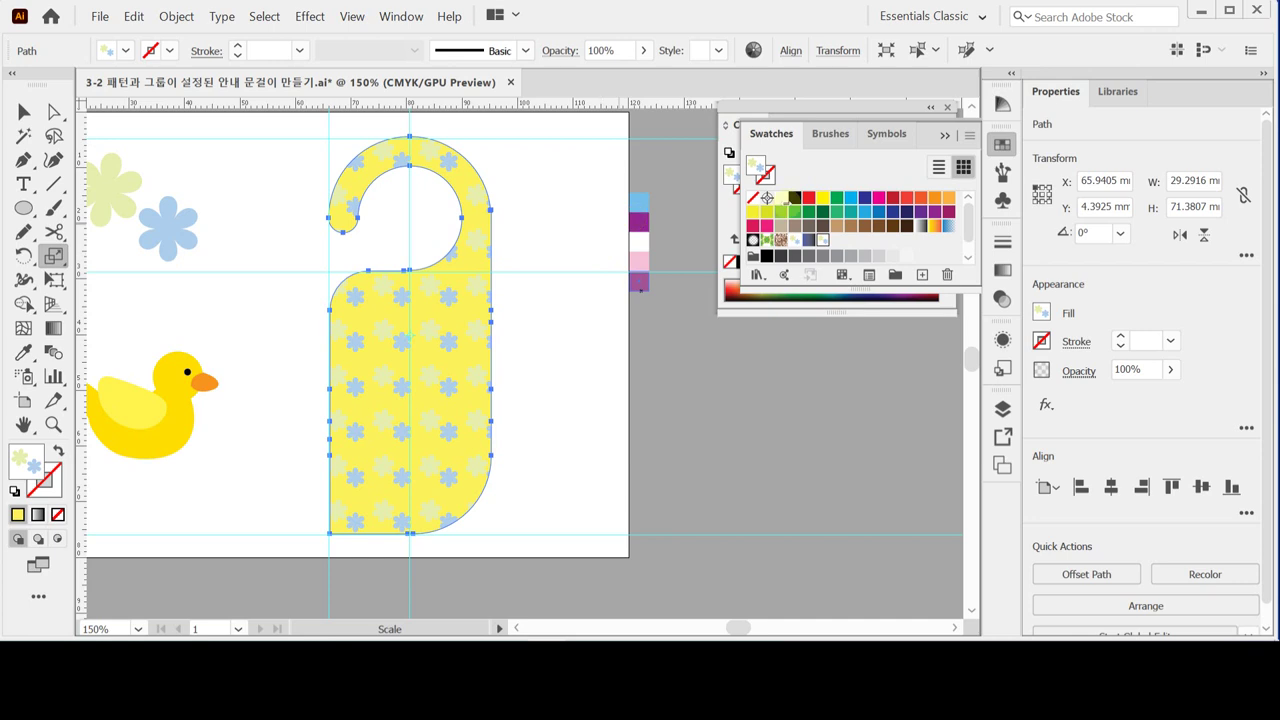
- Set the opacity of the flower-patterned copy to 50%
click(1073, 374)
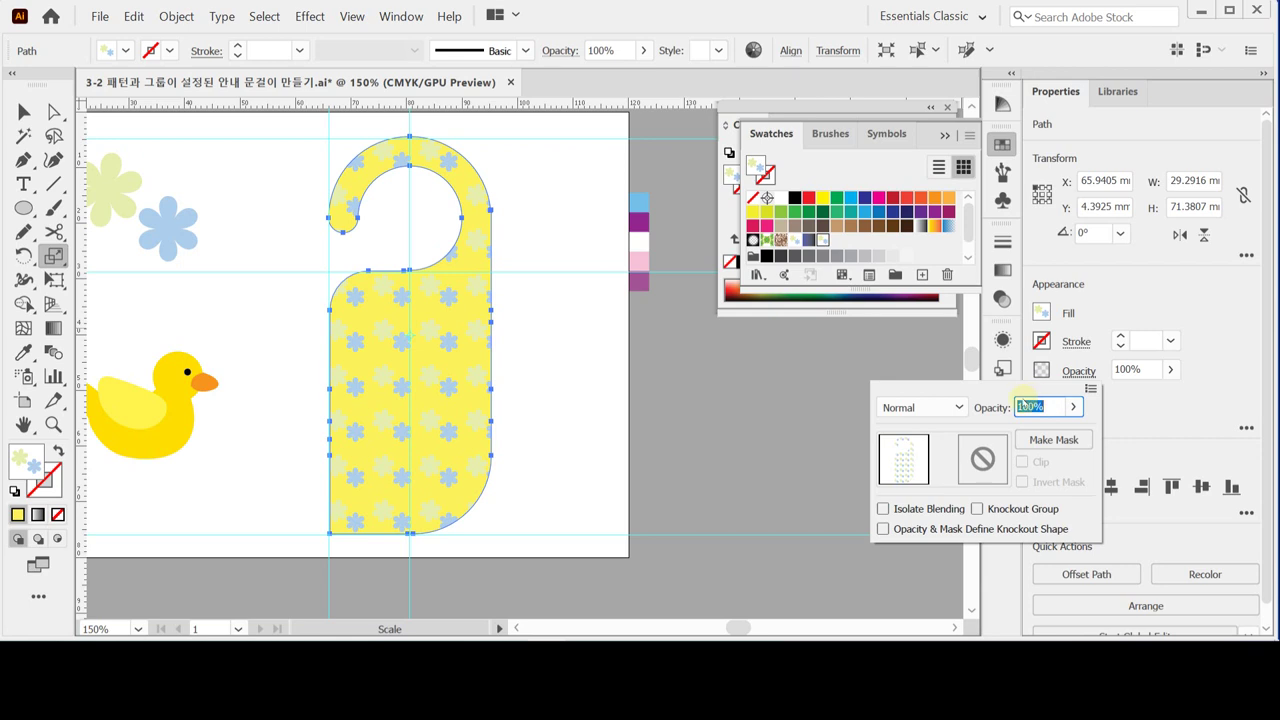
text(50)
key(Return)
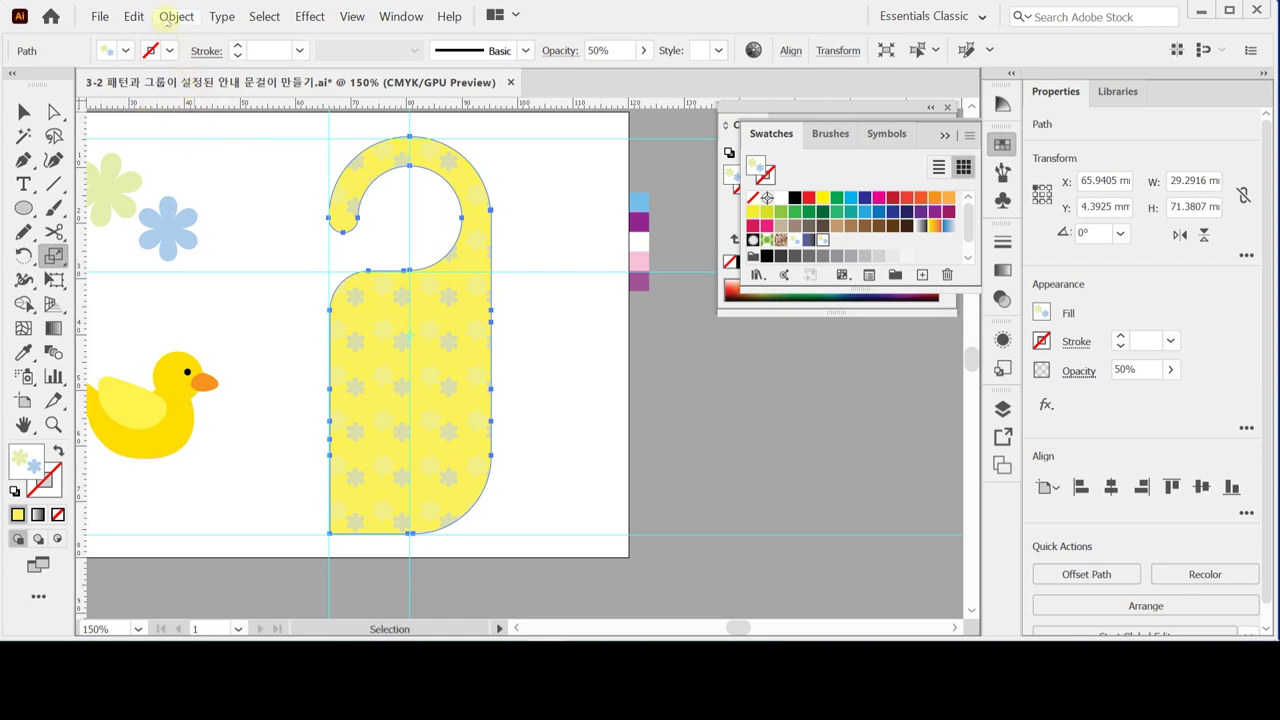
- Lock the flower-patterned copy and return to the Selection tool
click(168, 18)
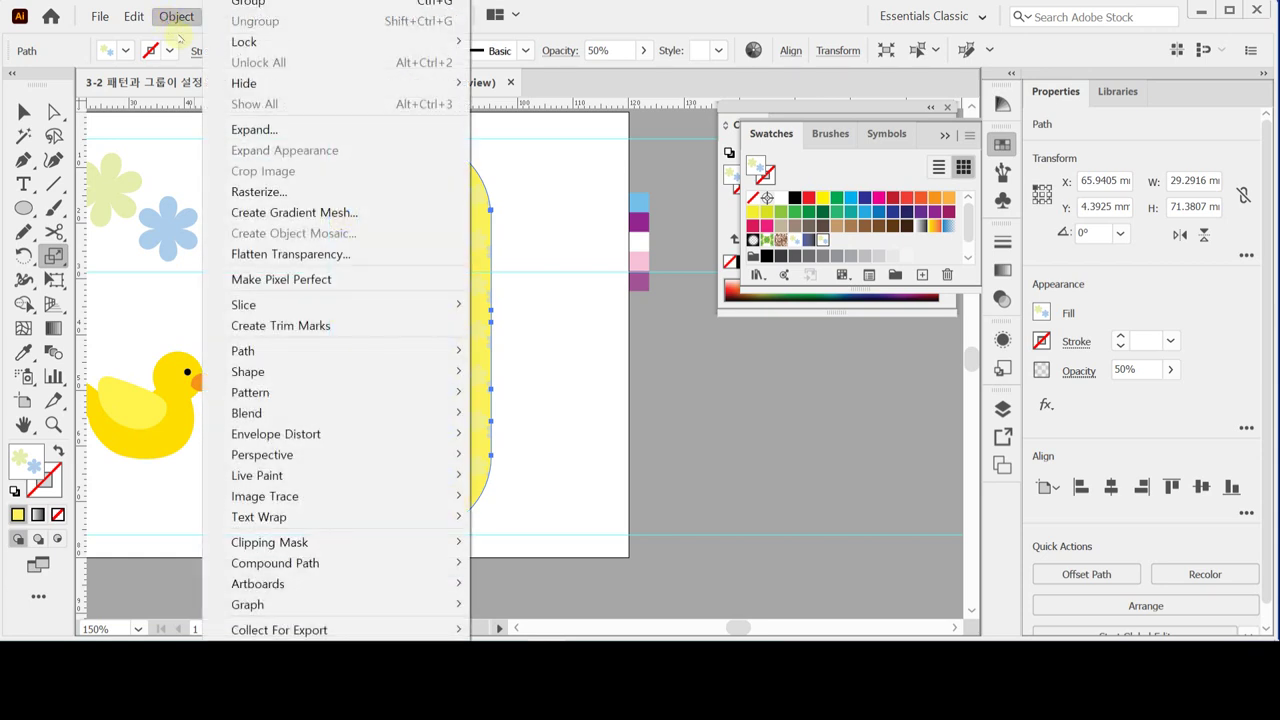
mouse_move(347, 49)
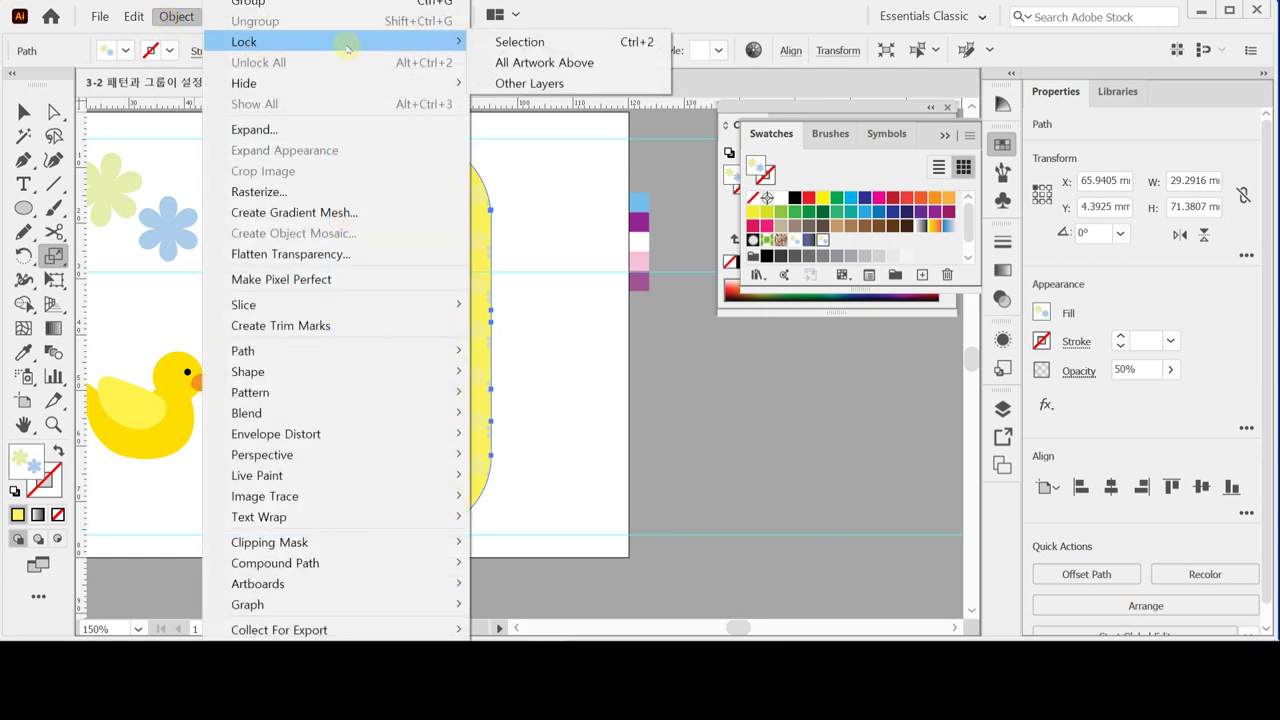
click(555, 42)
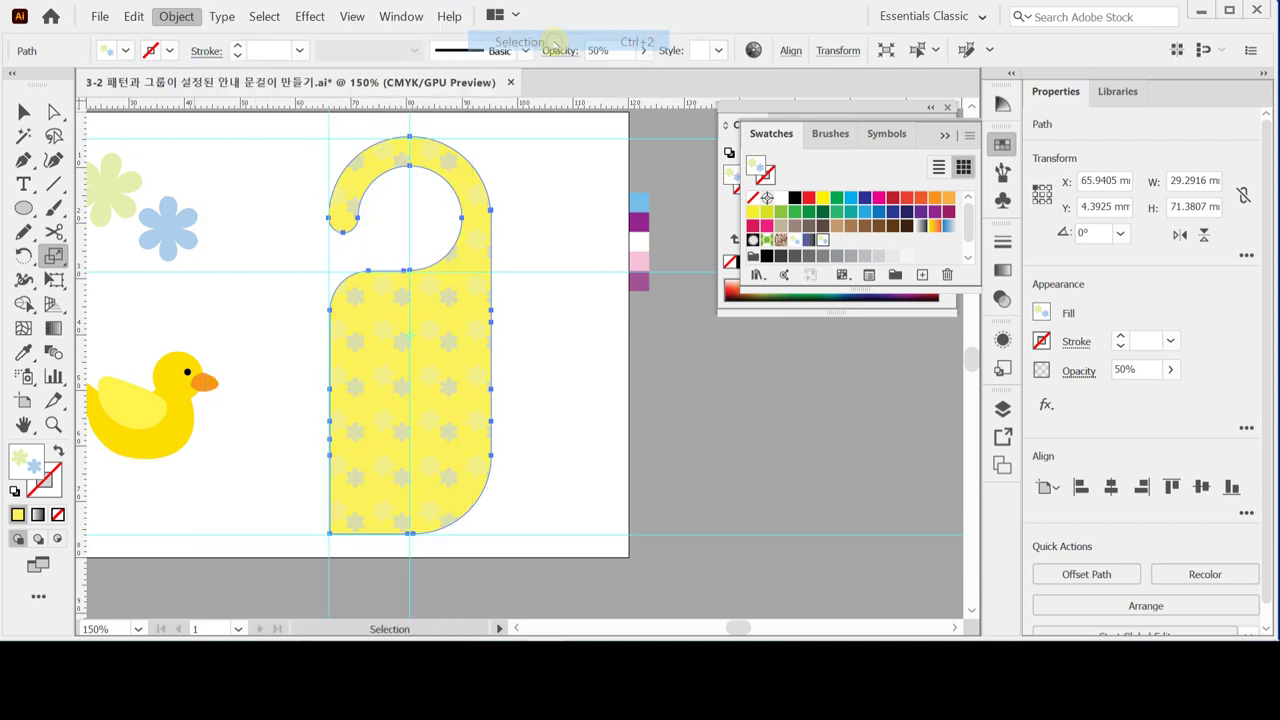
click(24, 112)
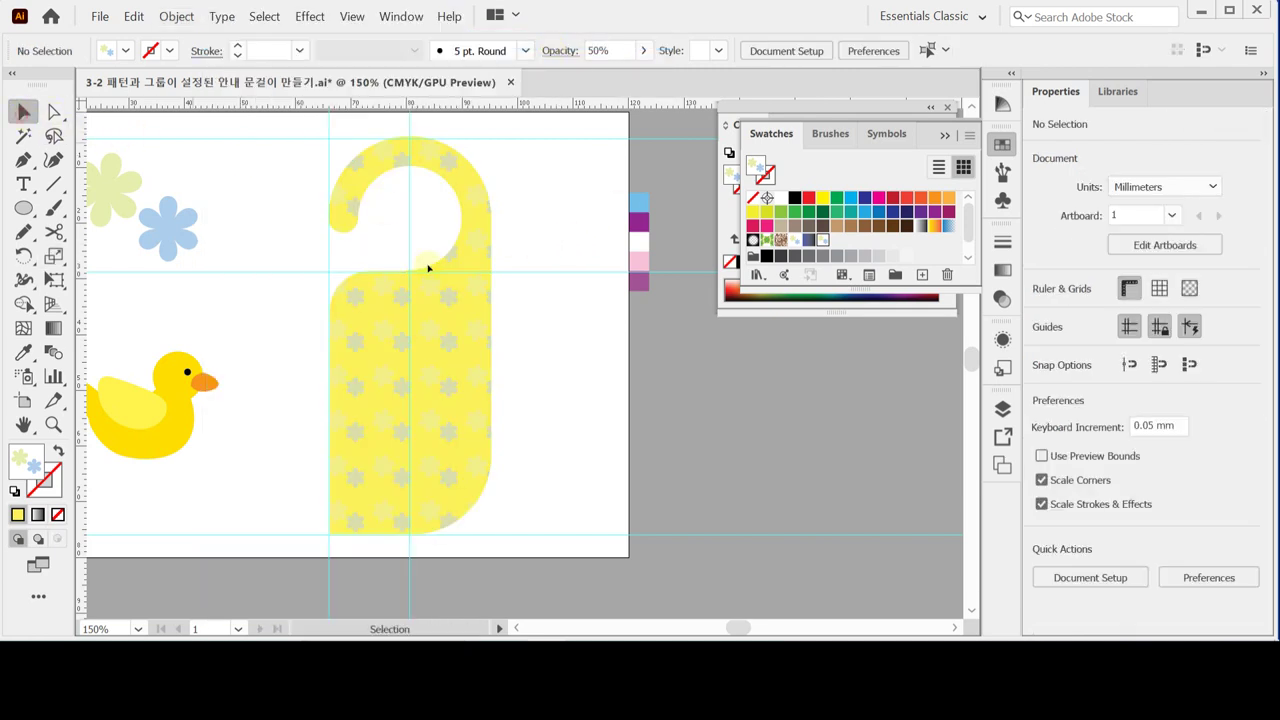
- Test the lock by moving the yellow hanger out from under the pattern, and undo the move
click(429, 320)
click(537, 284)
click(443, 309)
click(566, 297)
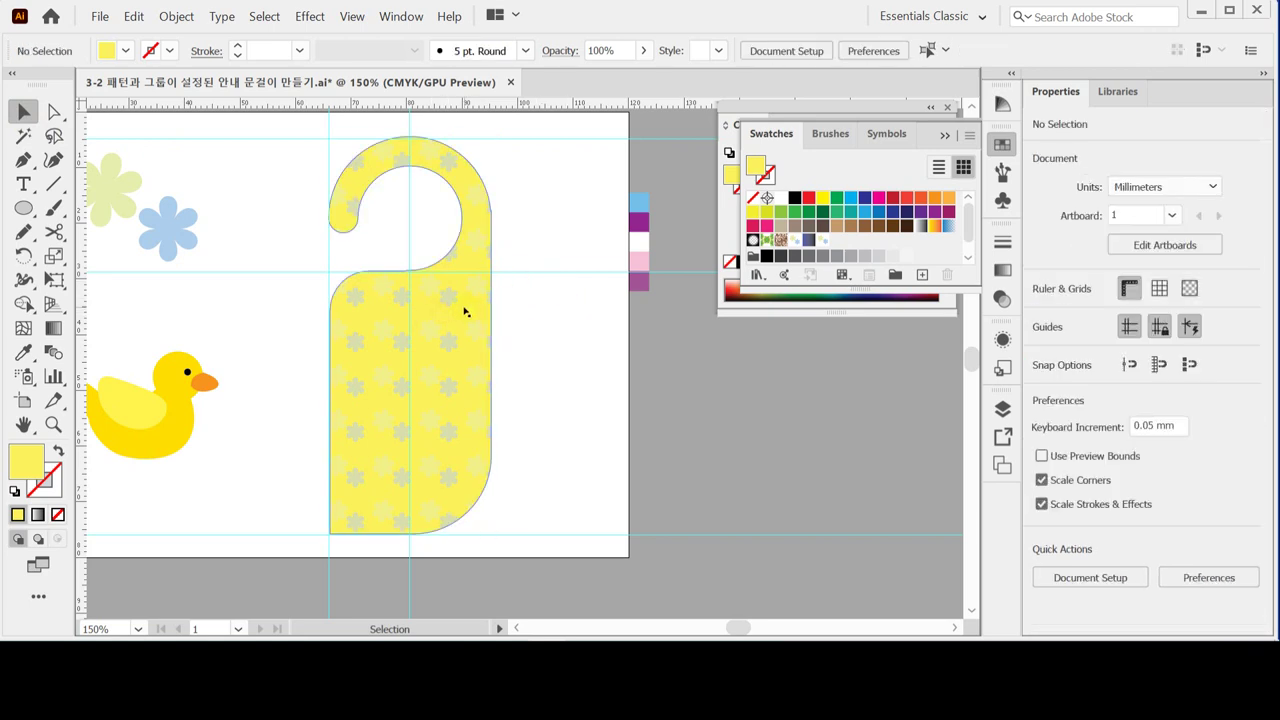
click(462, 314)
click(534, 303)
click(457, 320)
drag(447, 319, 524, 329)
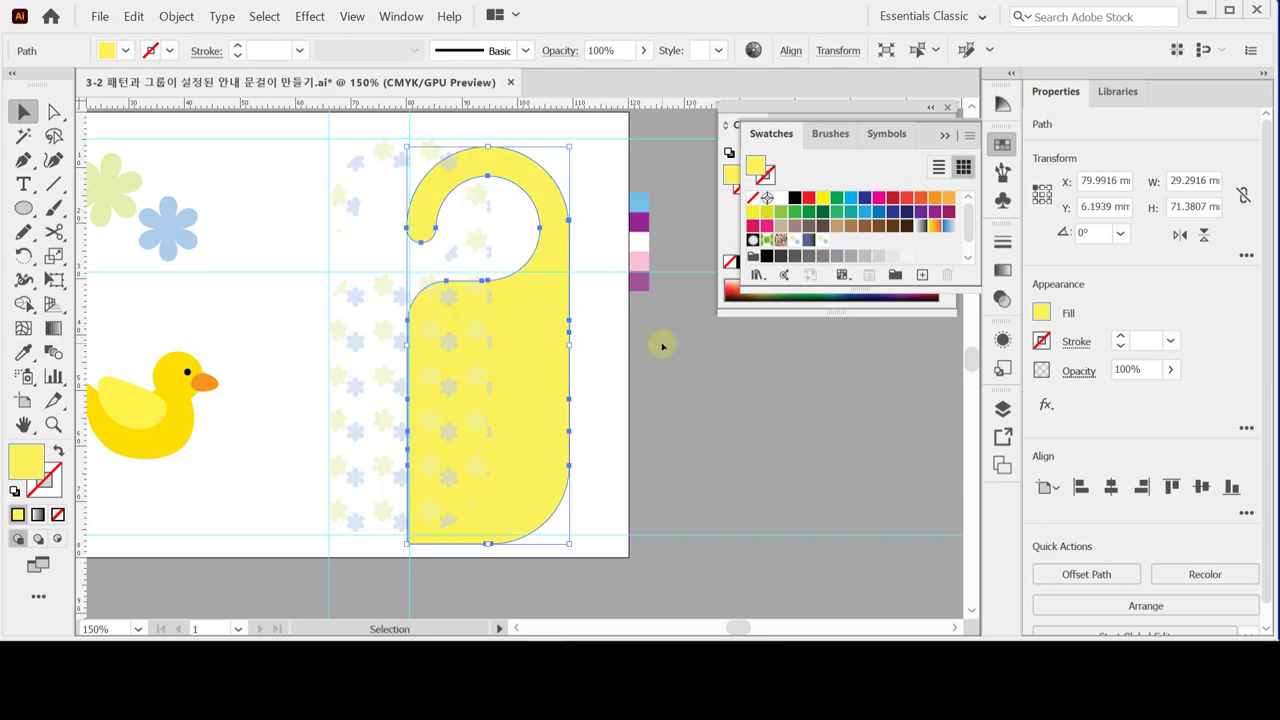
drag(307, 284, 373, 373)
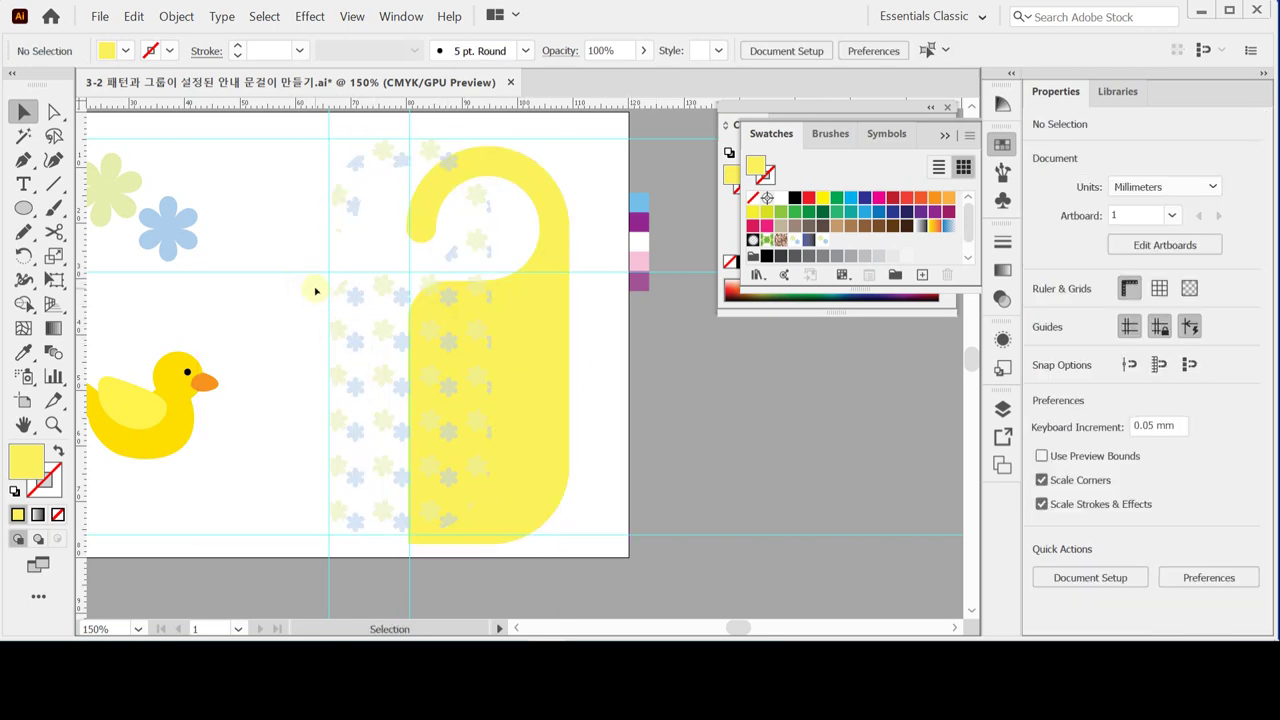
key(ctrl+z)
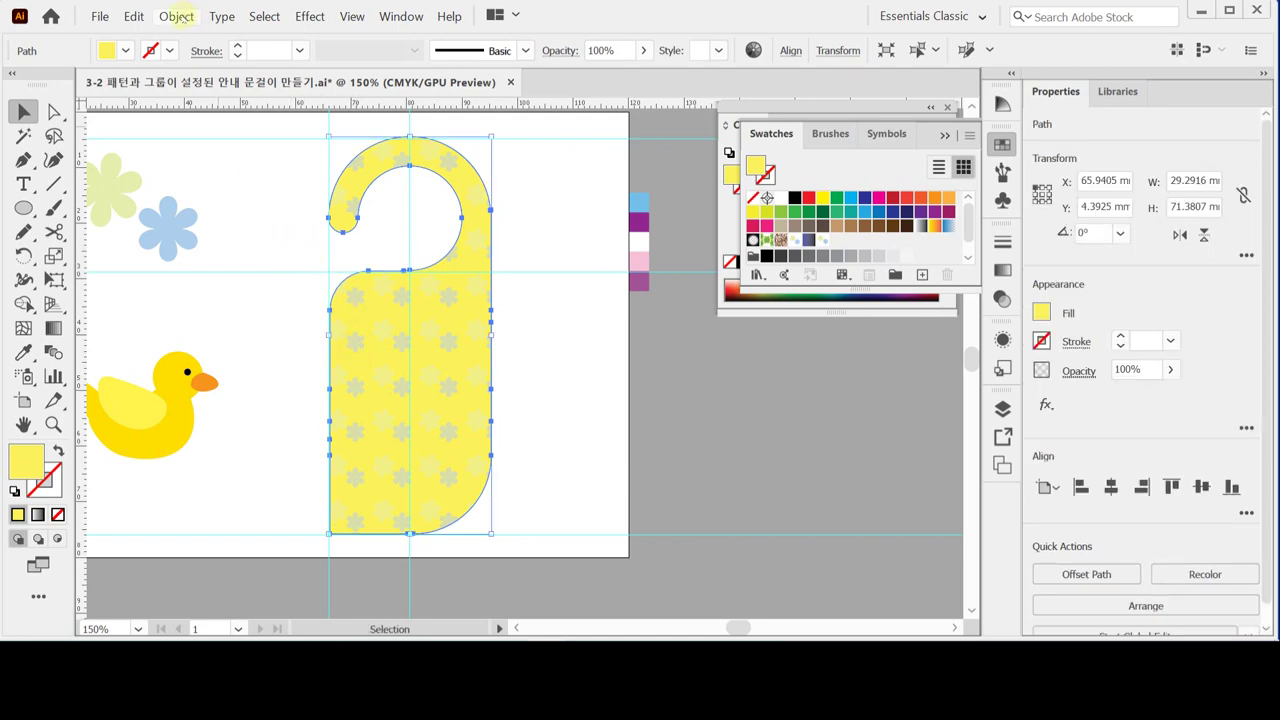
click(176, 17)
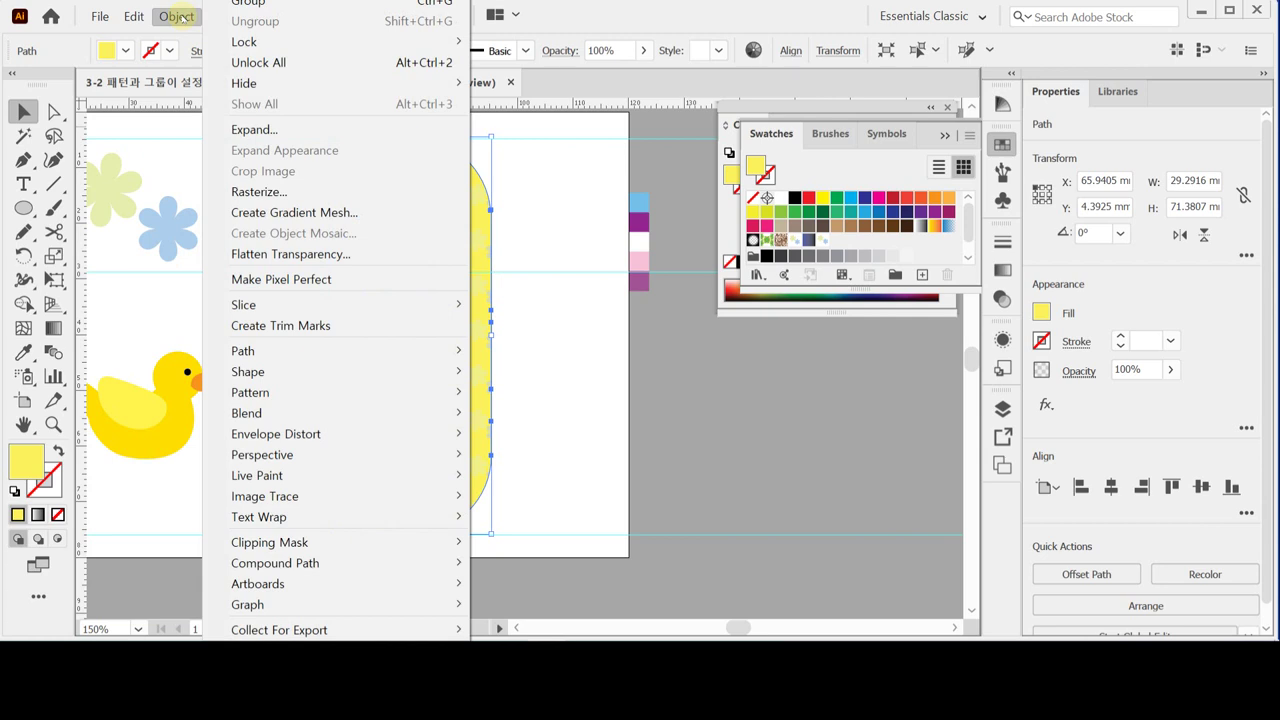
mouse_move(238, 48)
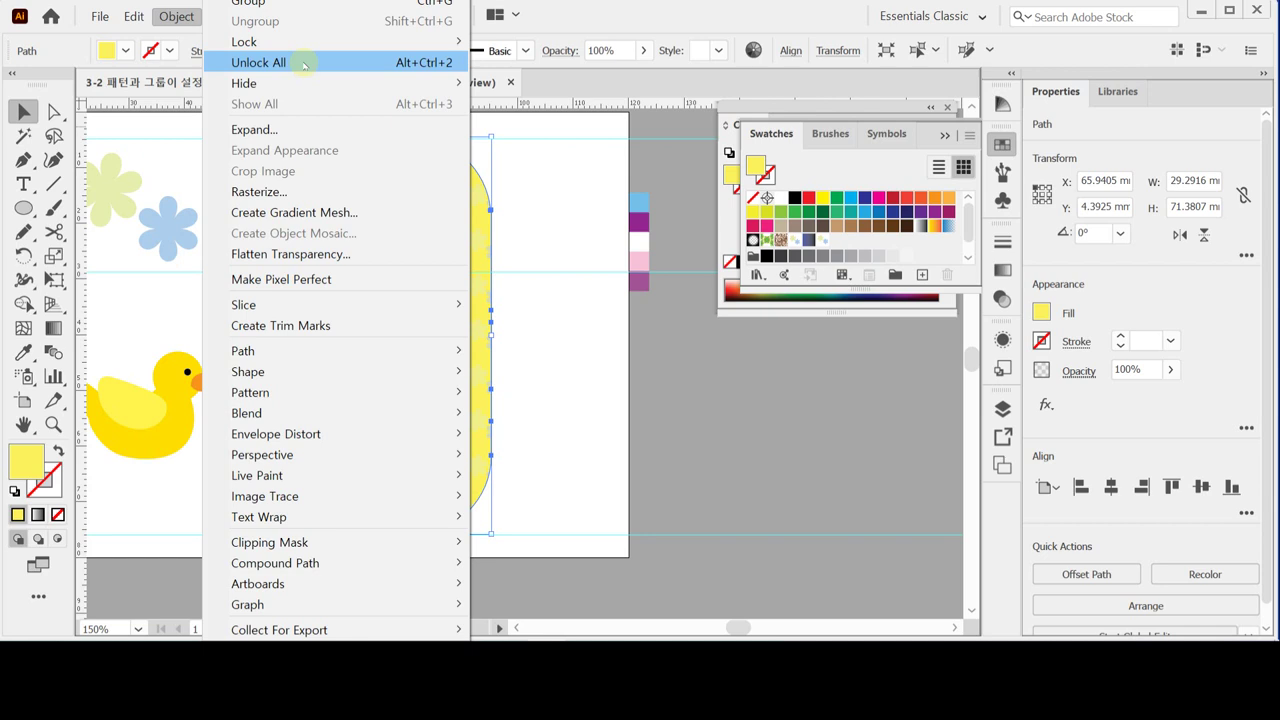
click(167, 18)
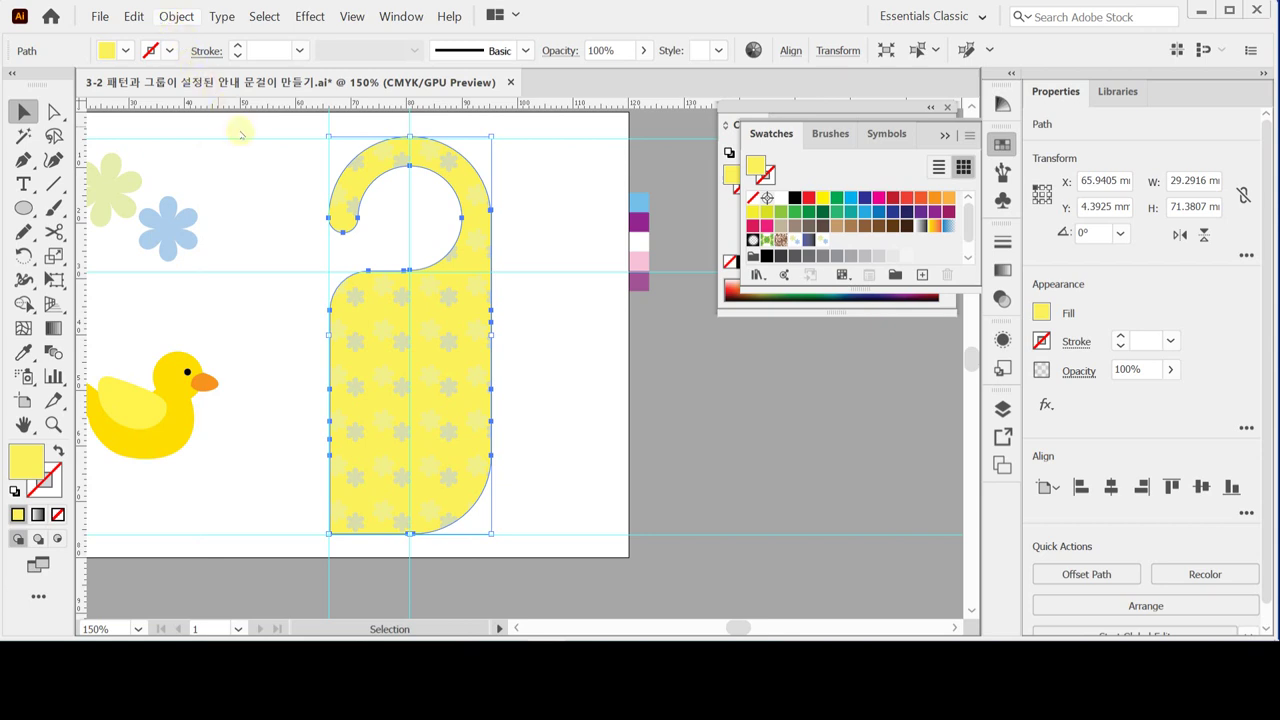
- Save the document and check that the yellow hanger can be selected beneath the locked flower pattern
key(ctrl+s)
click(275, 249)
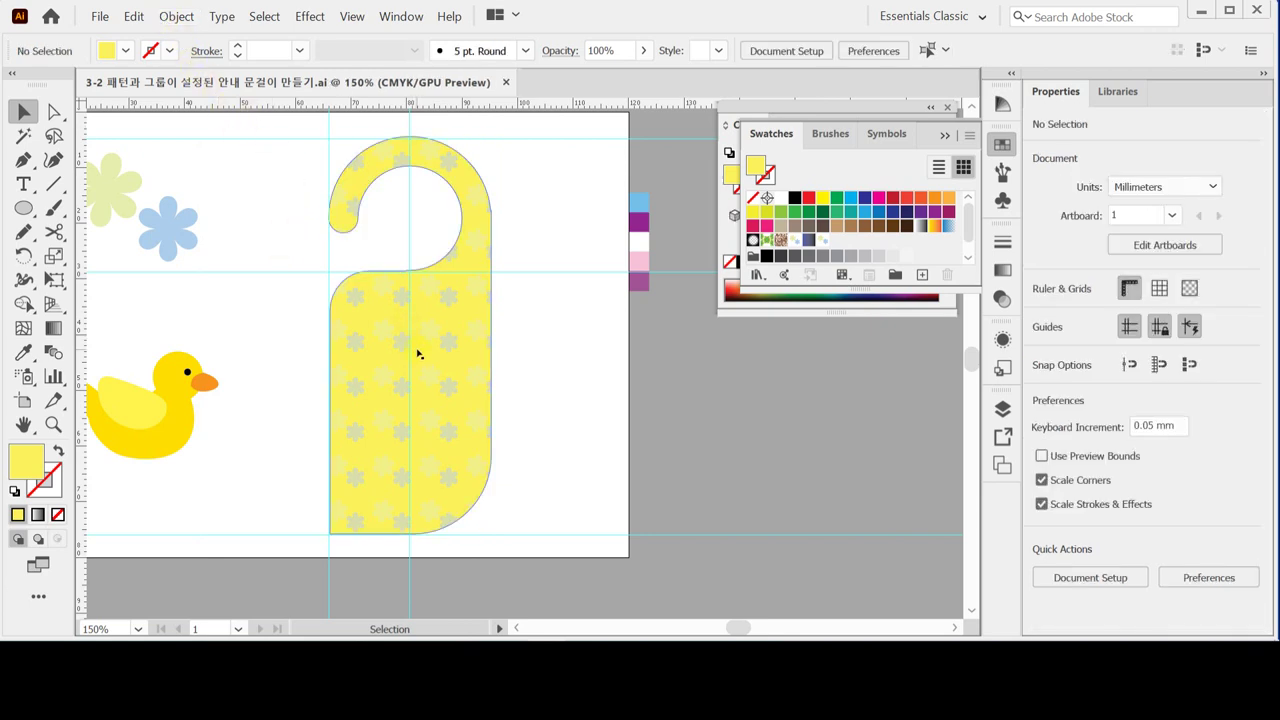
click(419, 352)
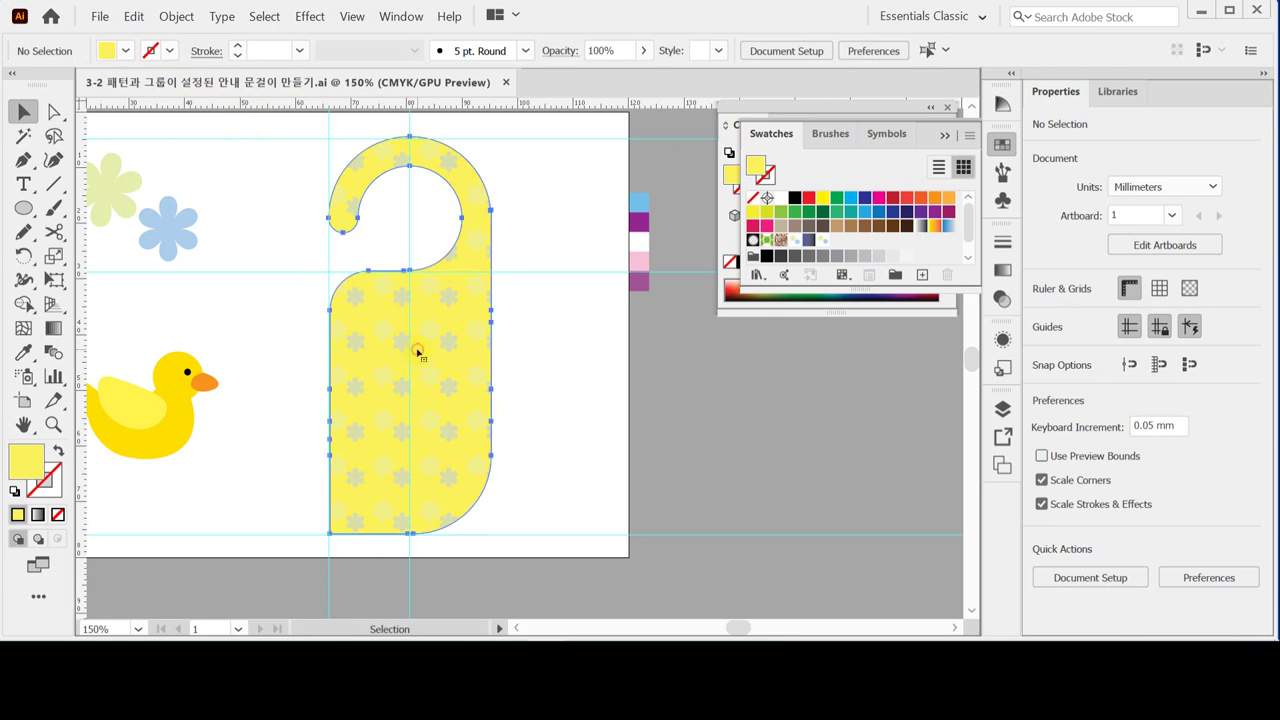
click(514, 360)
click(428, 361)
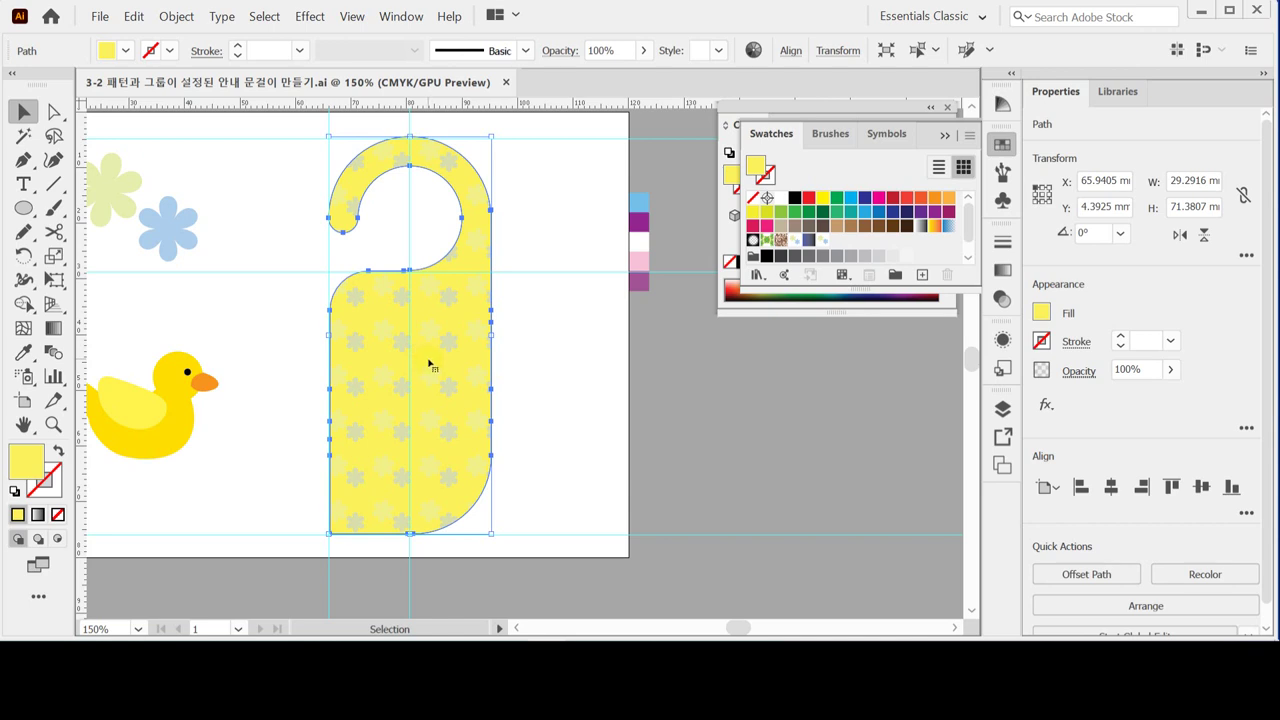
click(589, 410)
- Show only the finished reference layer and place a horizontal guide on the boundary between its purple and blue areas
click(1002, 408)
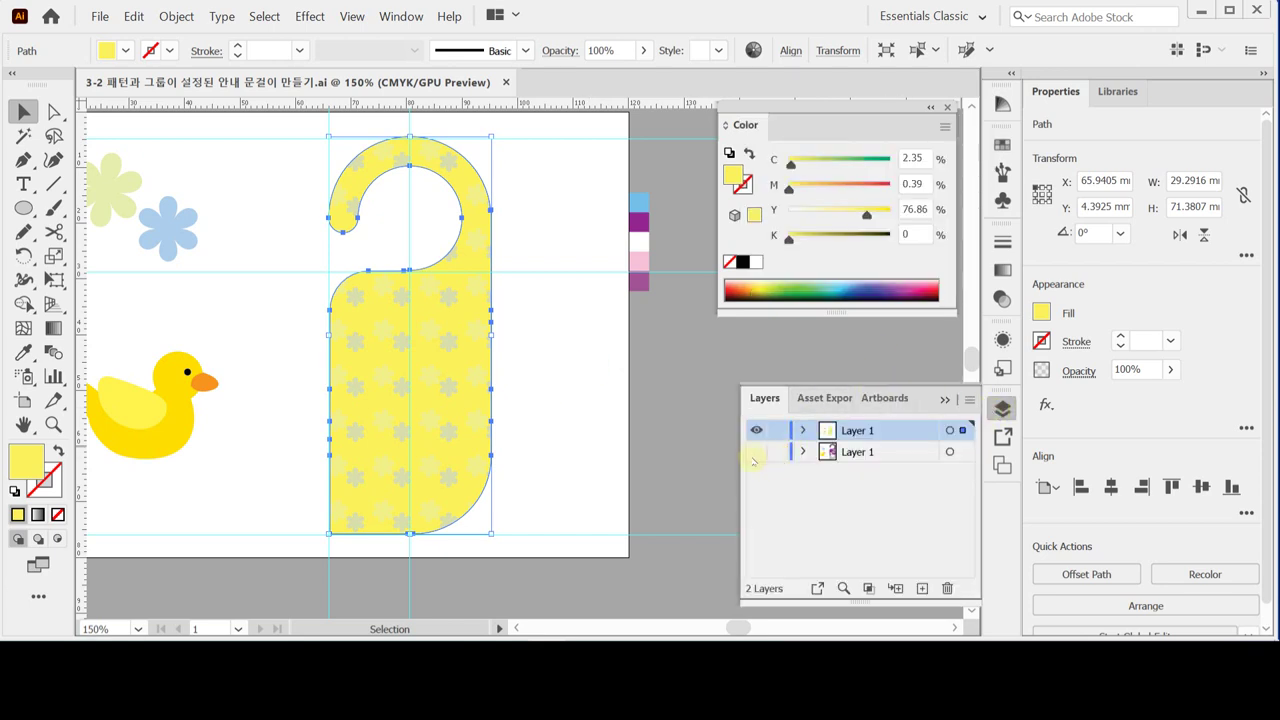
click(756, 452)
click(756, 430)
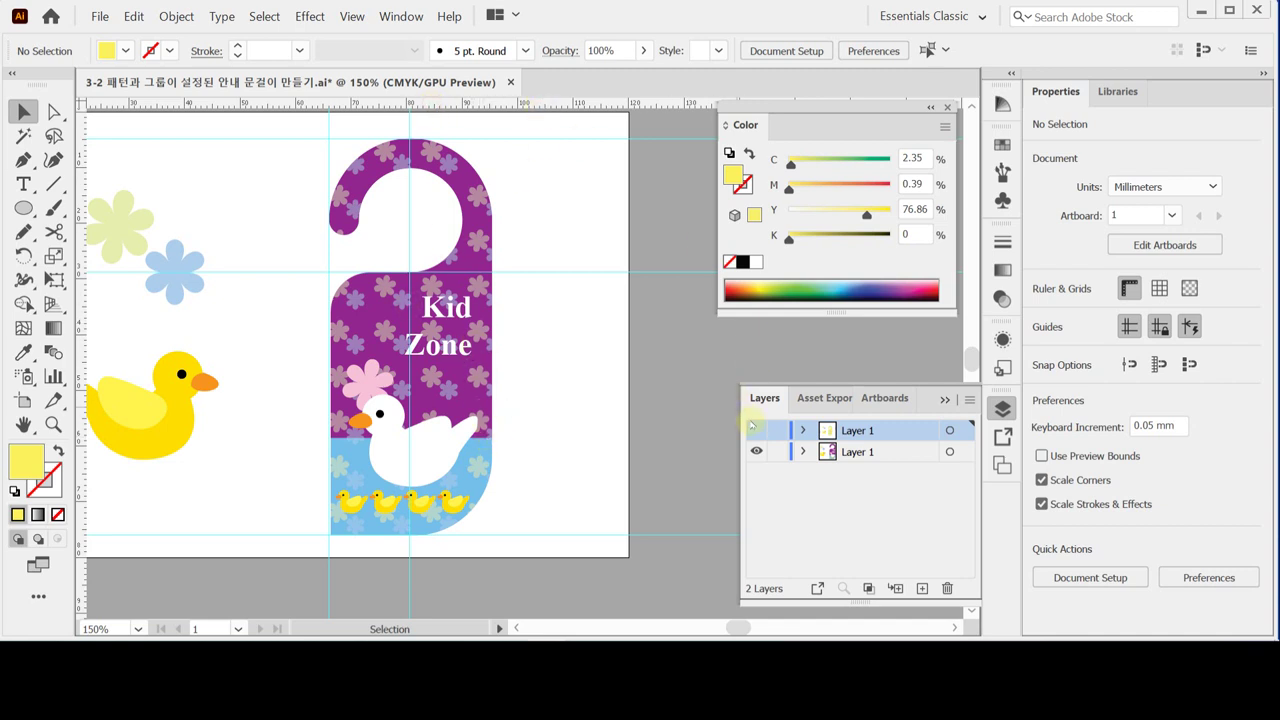
click(829, 452)
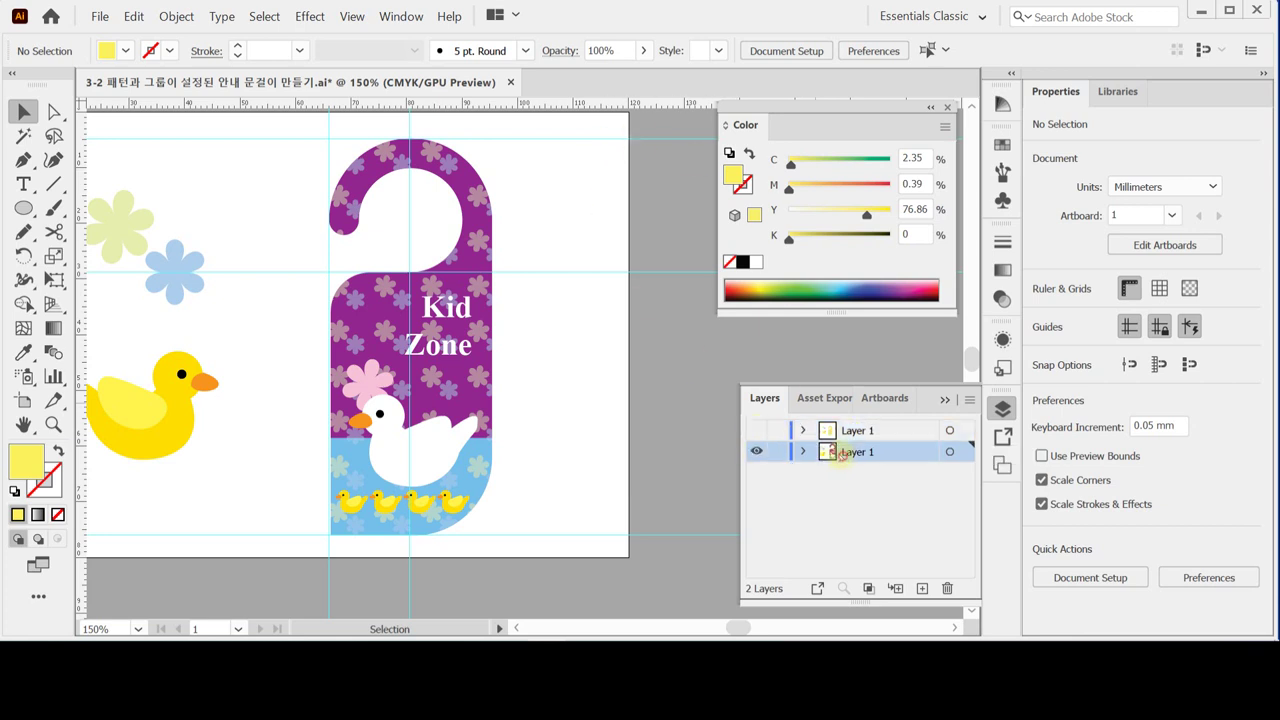
drag(518, 104, 524, 438)
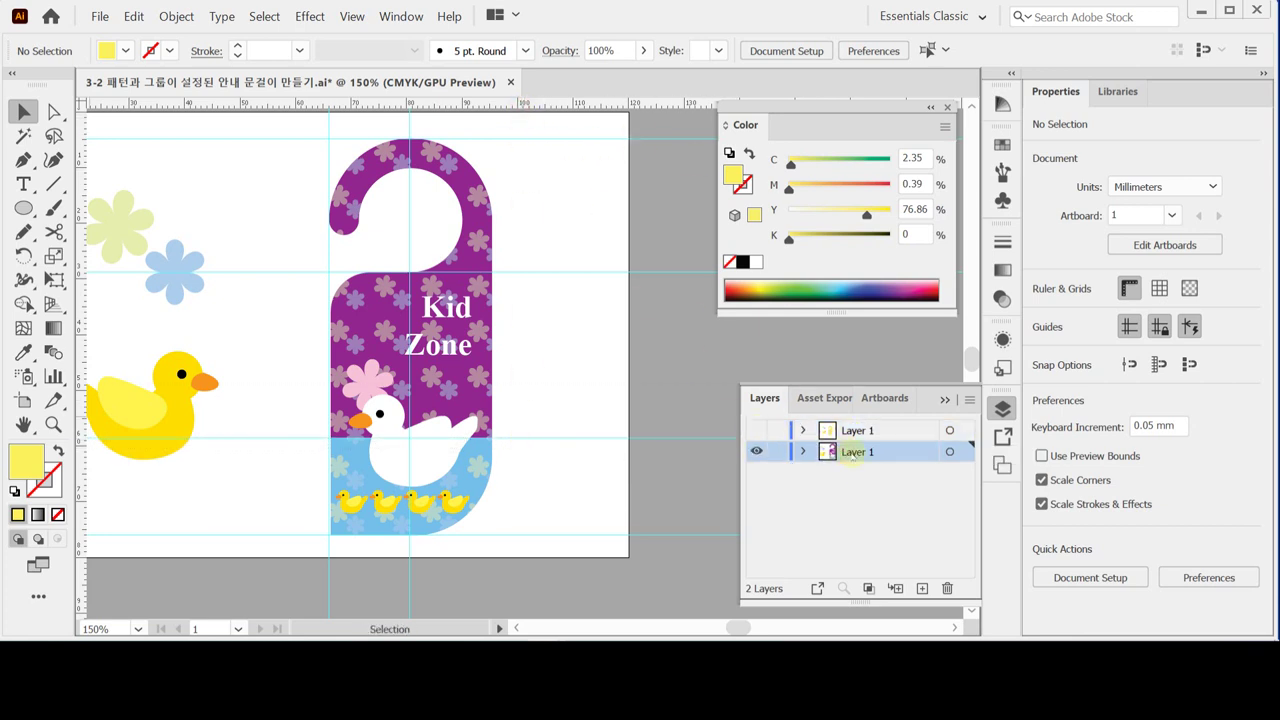
- Show the upper artwork layer again, lock the reference layer, and make the artwork layer active
click(756, 430)
click(777, 451)
click(863, 431)
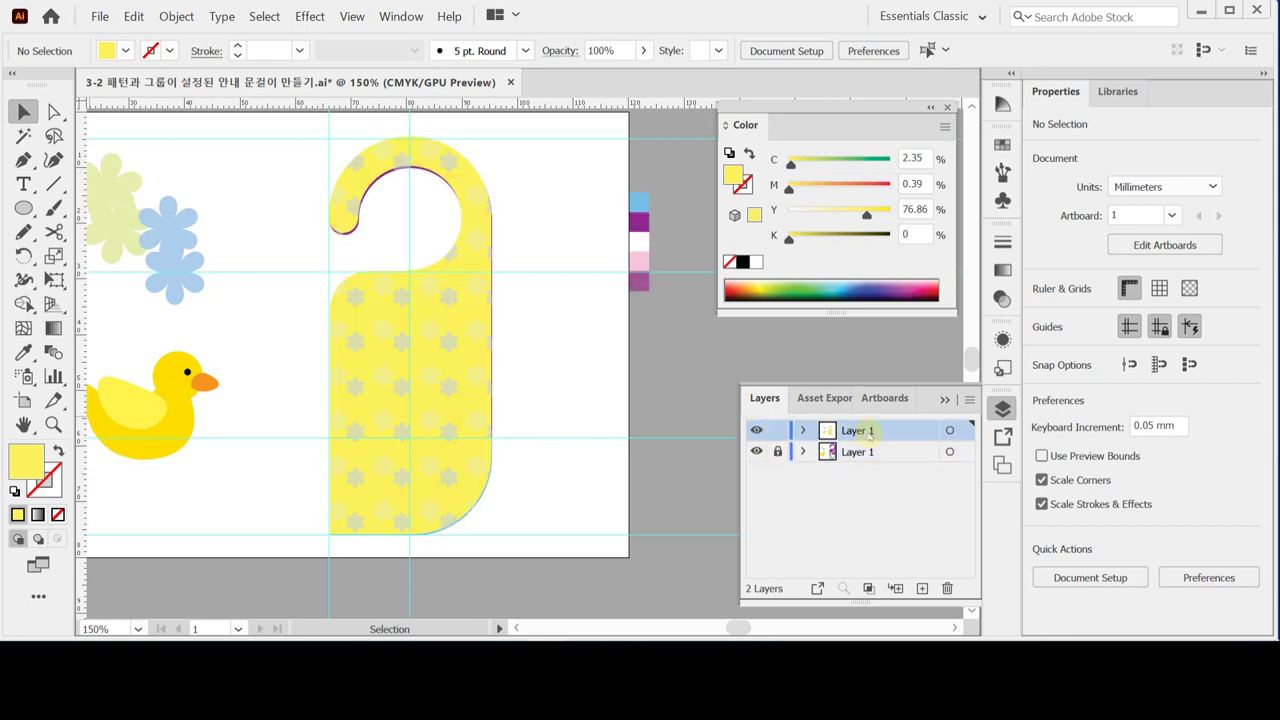
- Draw a horizontal line about 42 mm long across the hanger along the new guide, with no fill and a black stroke
click(53, 184)
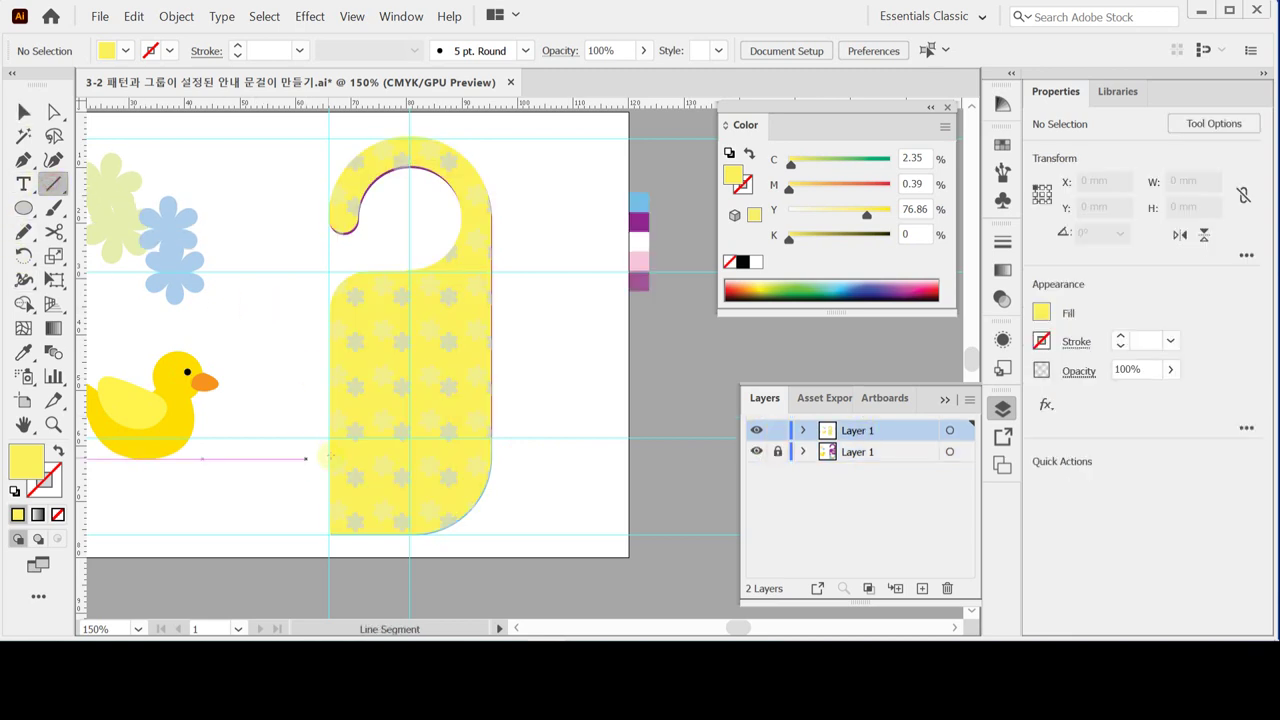
drag(300, 437, 530, 452)
click(14, 490)
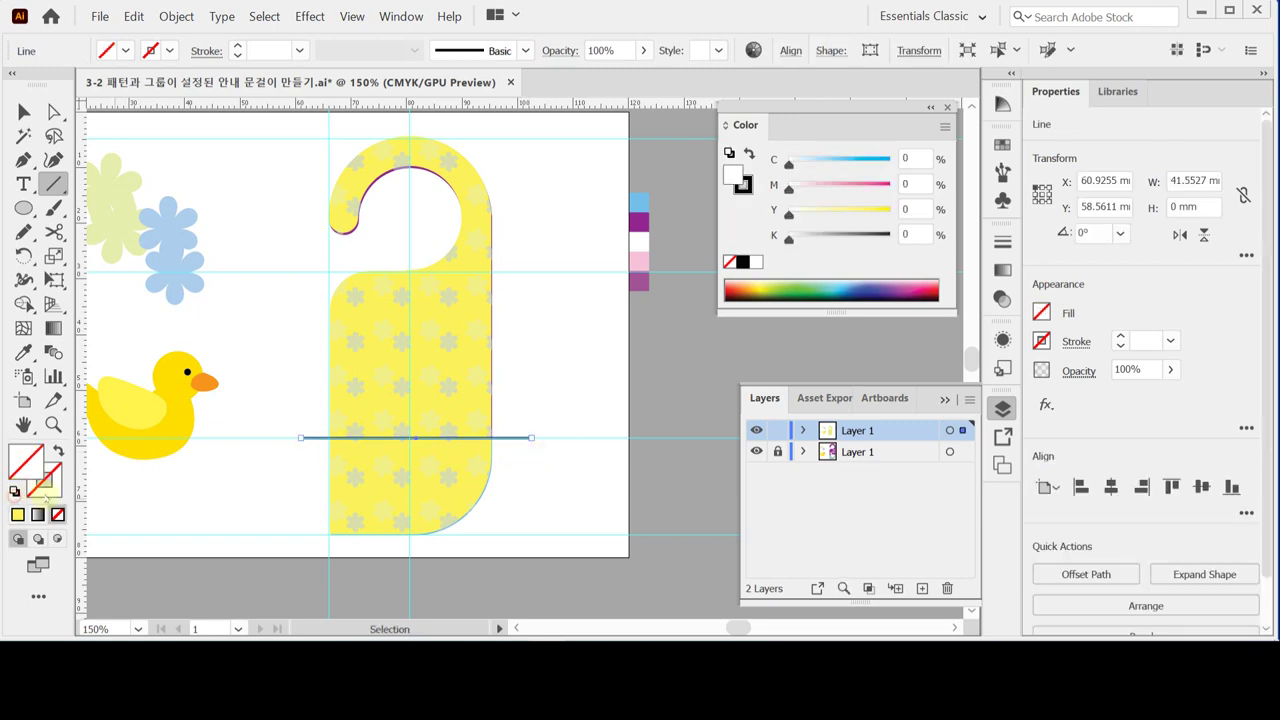
click(57, 514)
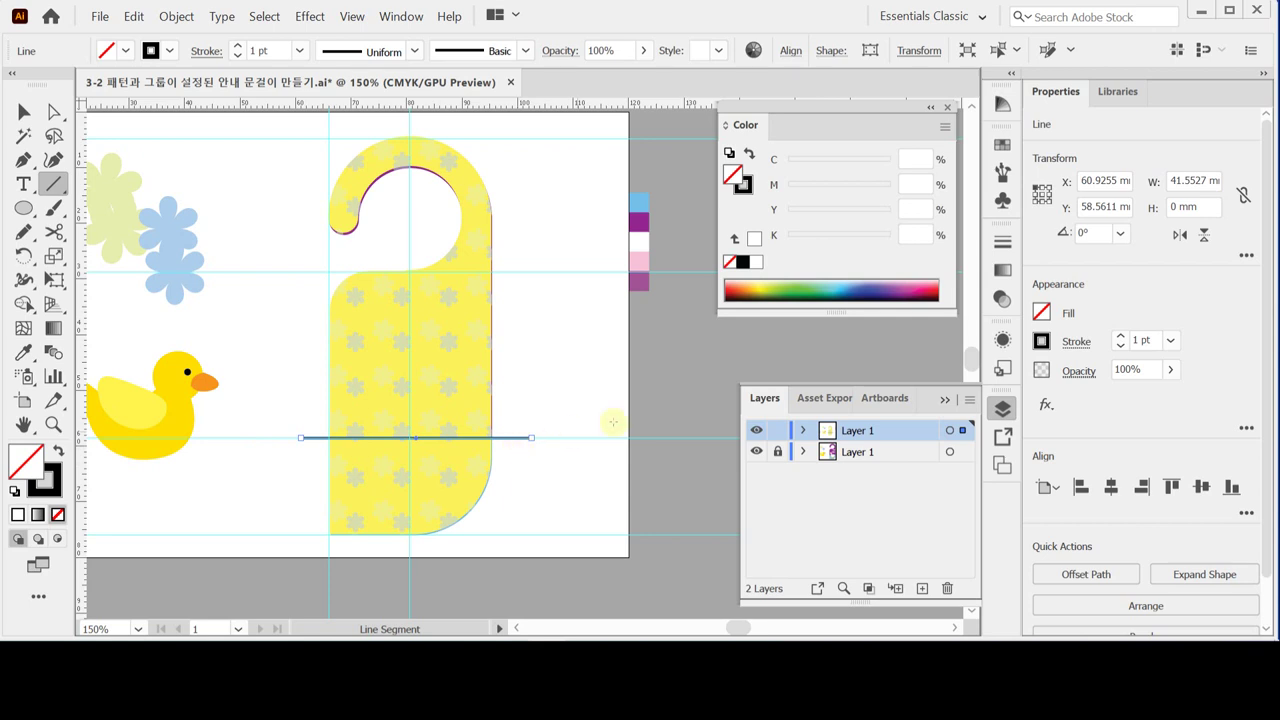
- Hide the locked reference layer beneath the artwork and clear the selection of the hanger and line
click(23, 111)
drag(529, 369, 488, 480)
drag(548, 380, 487, 480)
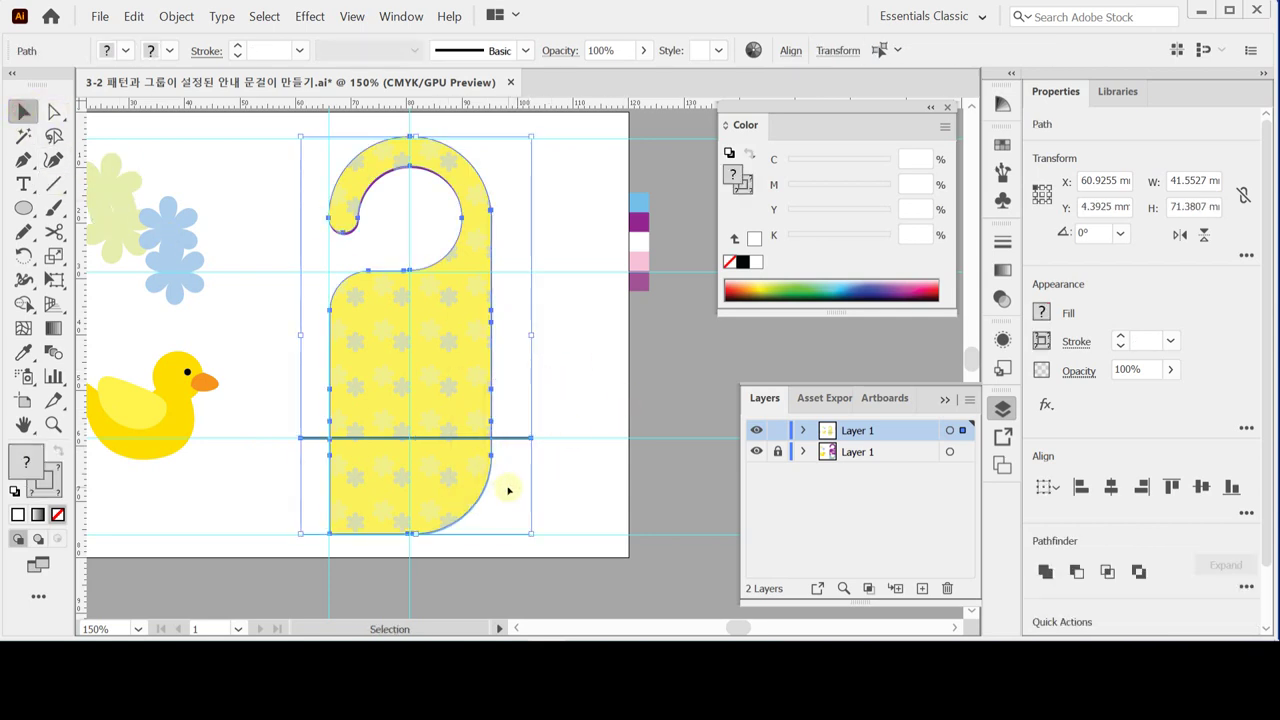
right_click(558, 363)
click(757, 450)
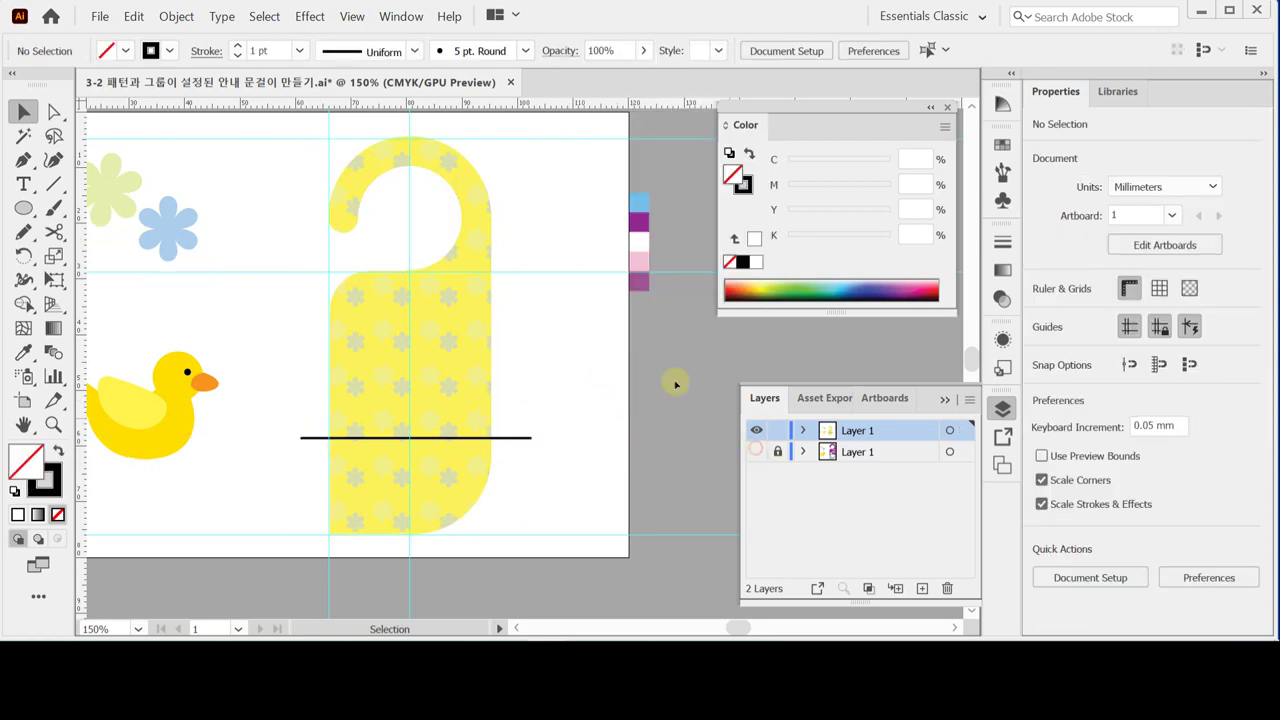
right_click(543, 323)
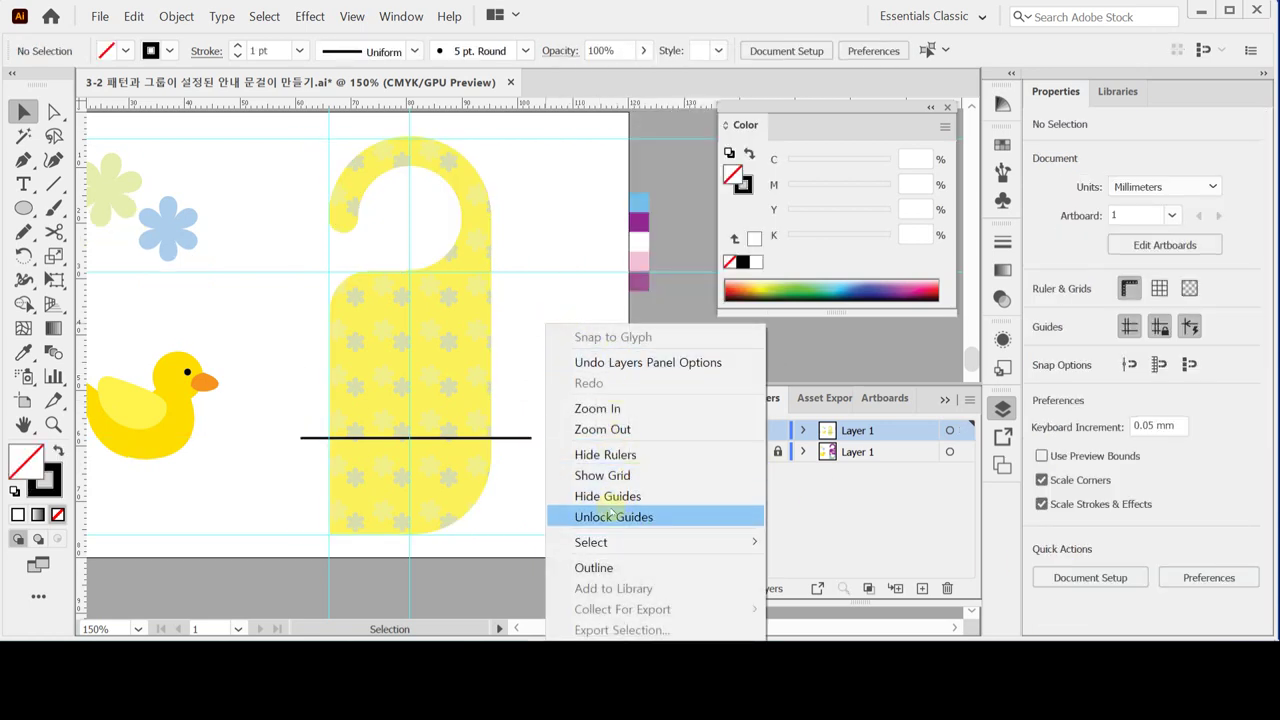
click(516, 398)
- Split the yellow hanger along the horizontal line with Pathfinder Divide
key(ctrl+a)
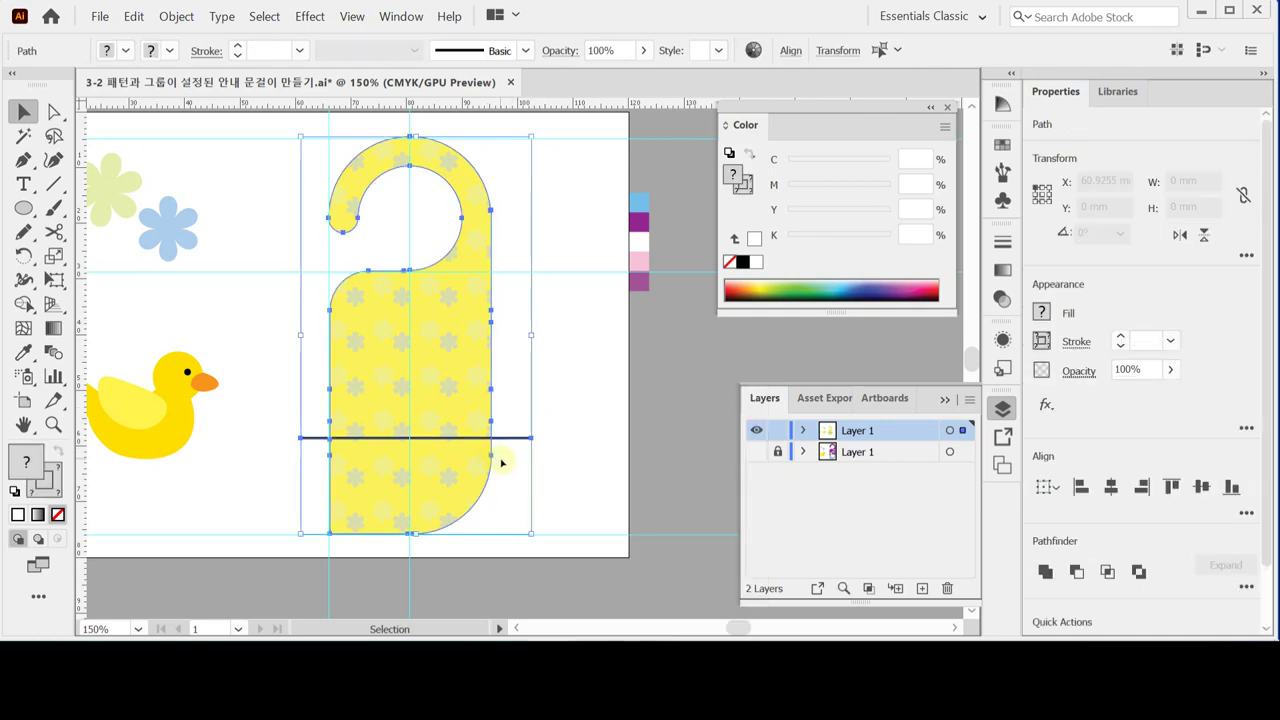
click(1246, 586)
click(1047, 561)
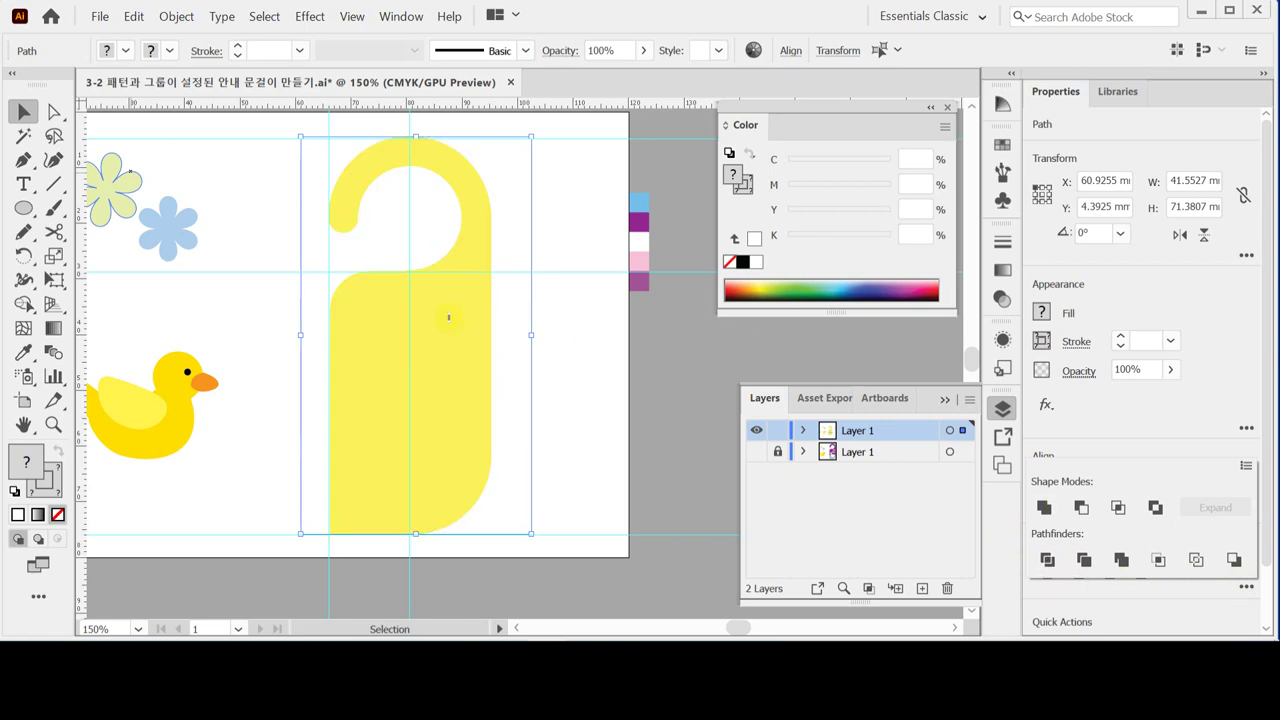
key(ctrl+shift+a)
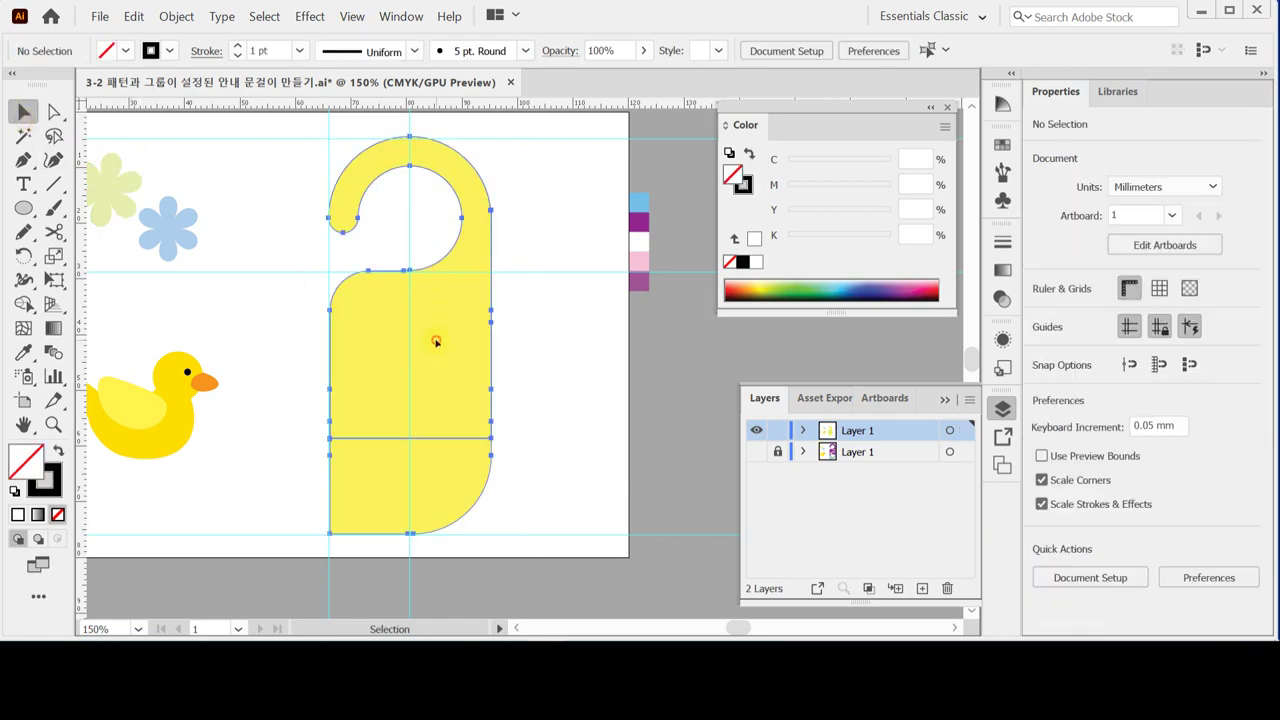
- Isolate the divided hanger group and fill its upper piece with the purple sample color (C 50, M 100)
double_click(436, 342)
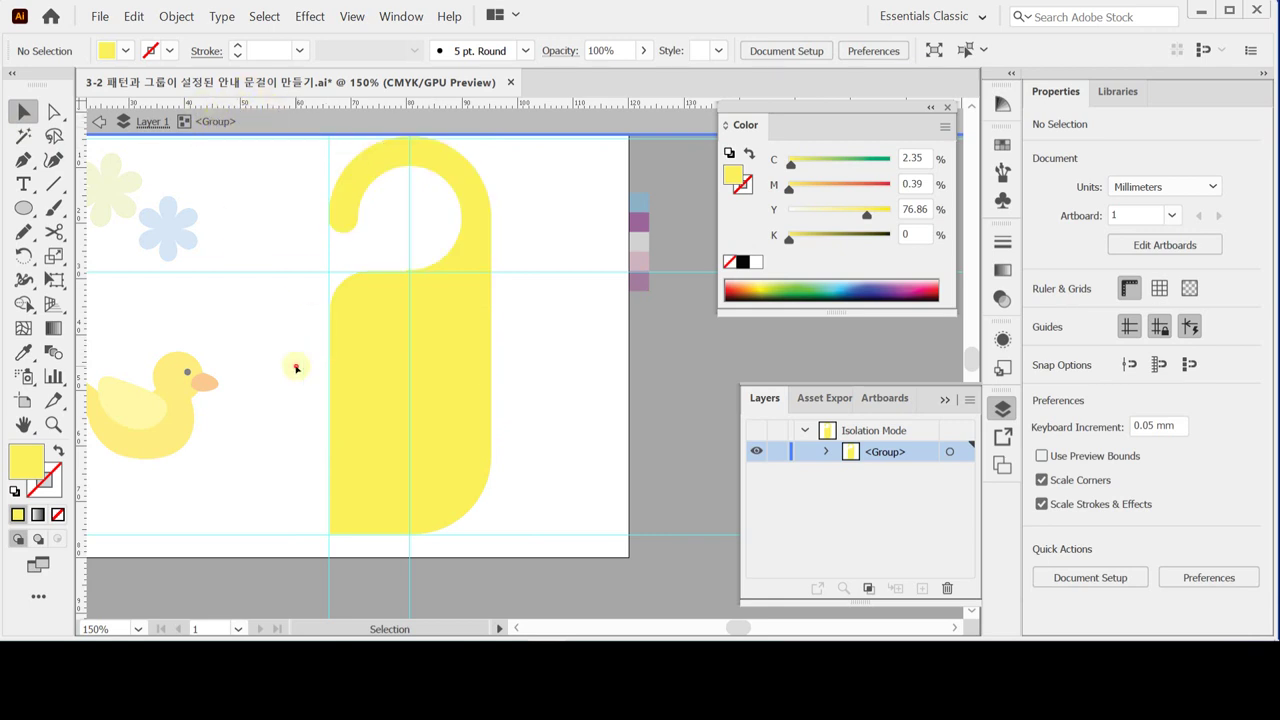
click(441, 462)
click(446, 418)
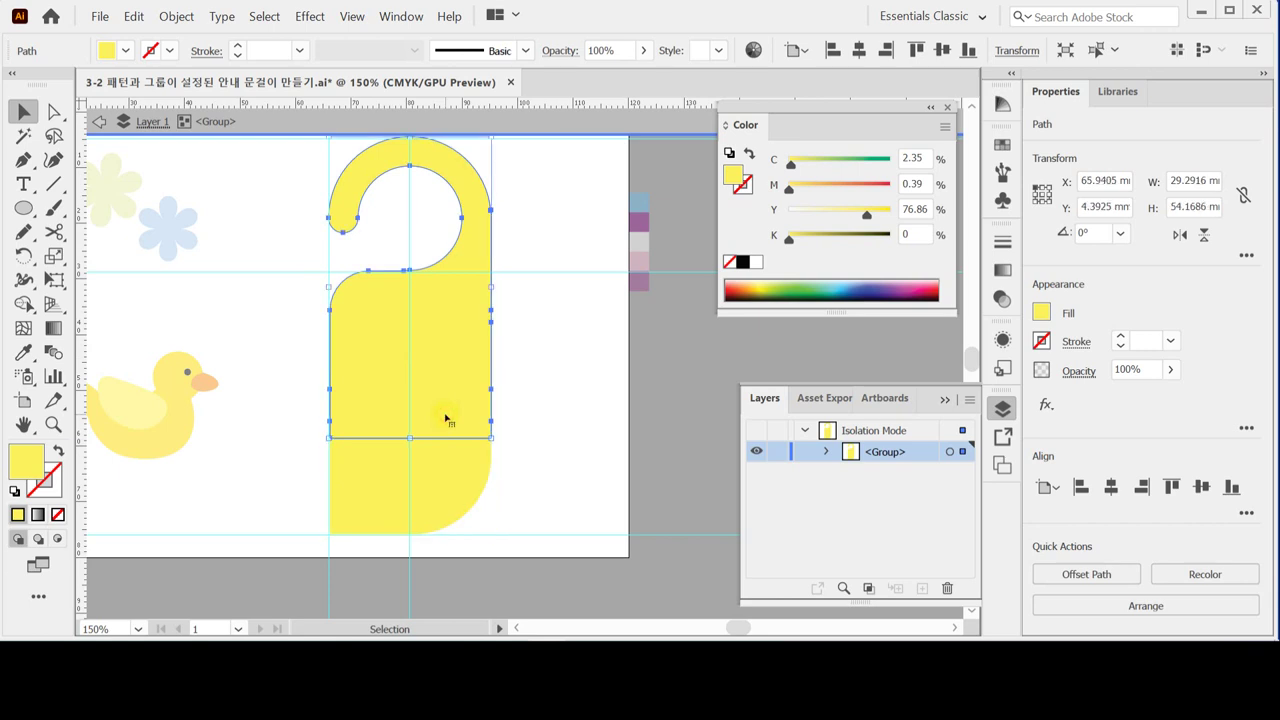
key(i)
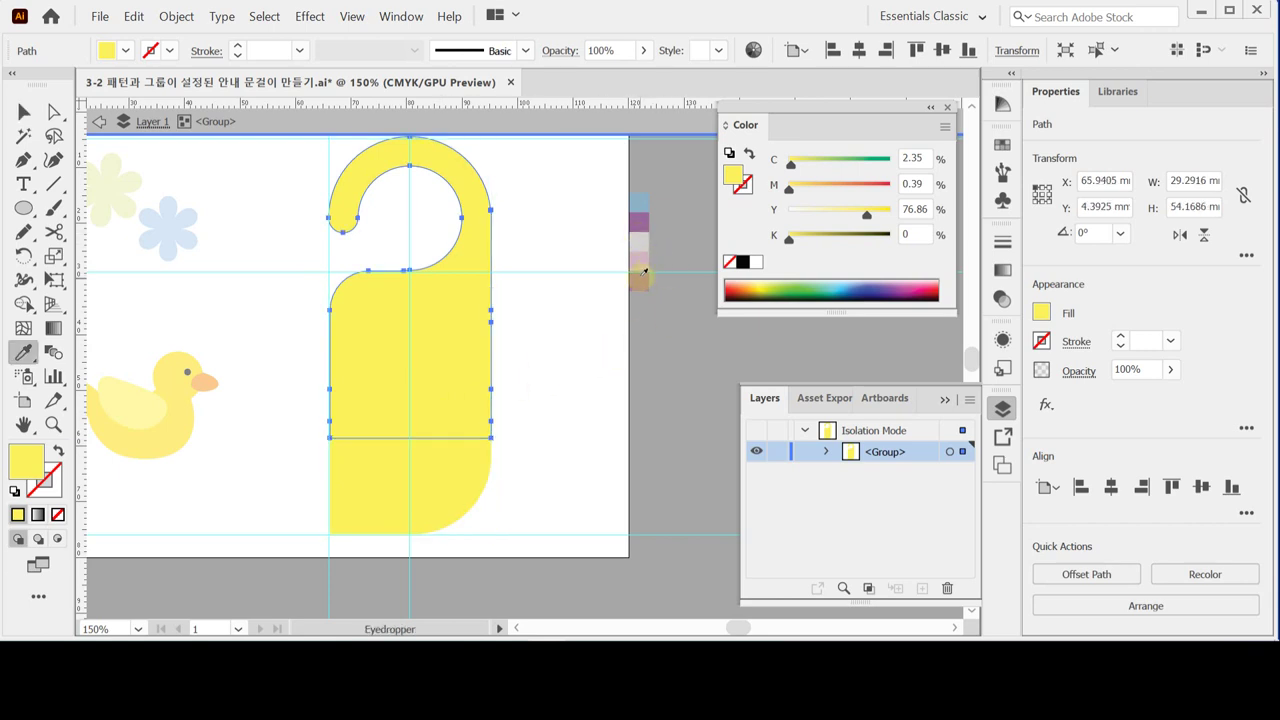
click(641, 218)
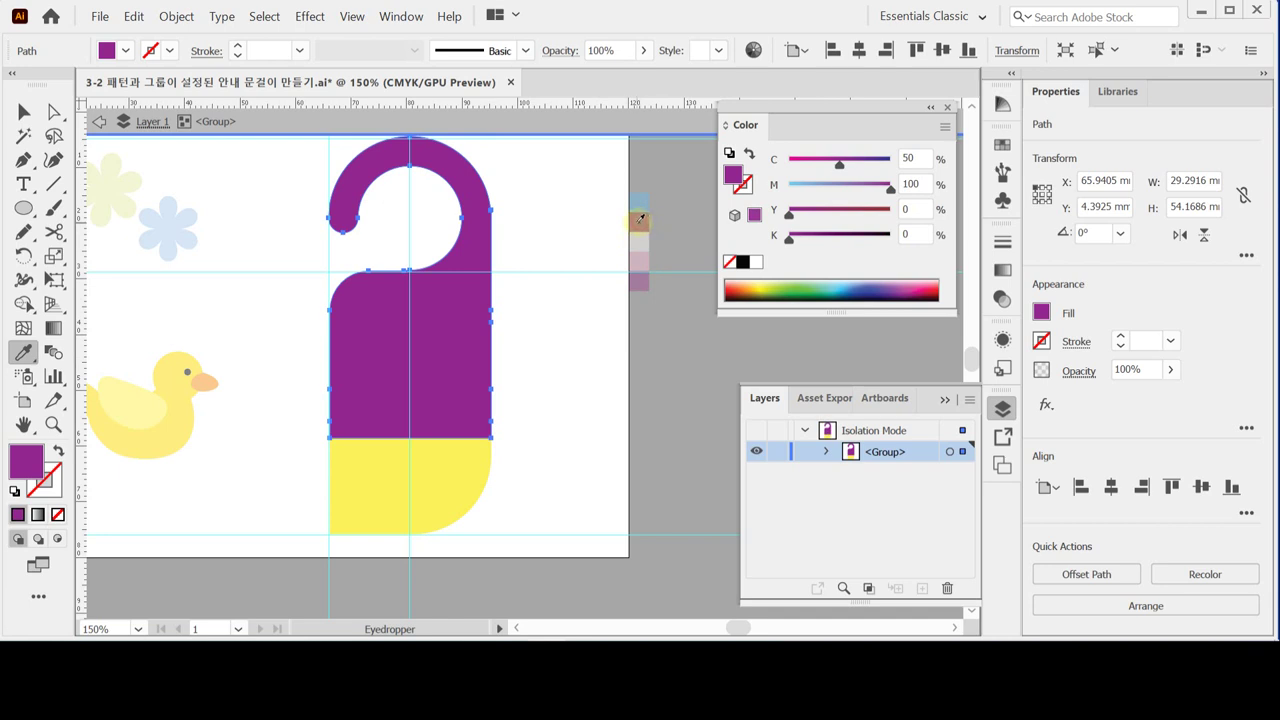
- Fill the hanger's lower piece with the light blue sample color (C 50, M 10), leave isolation mode, and save
ctrl+click(452, 490)
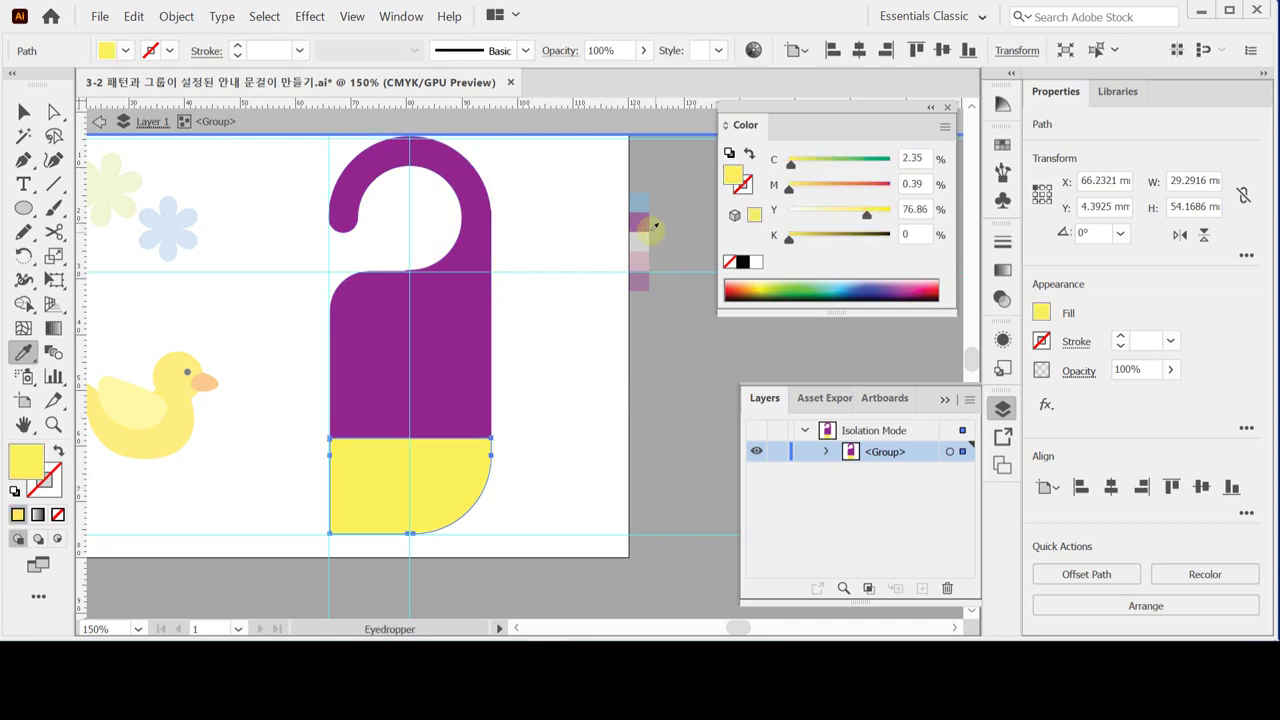
click(641, 208)
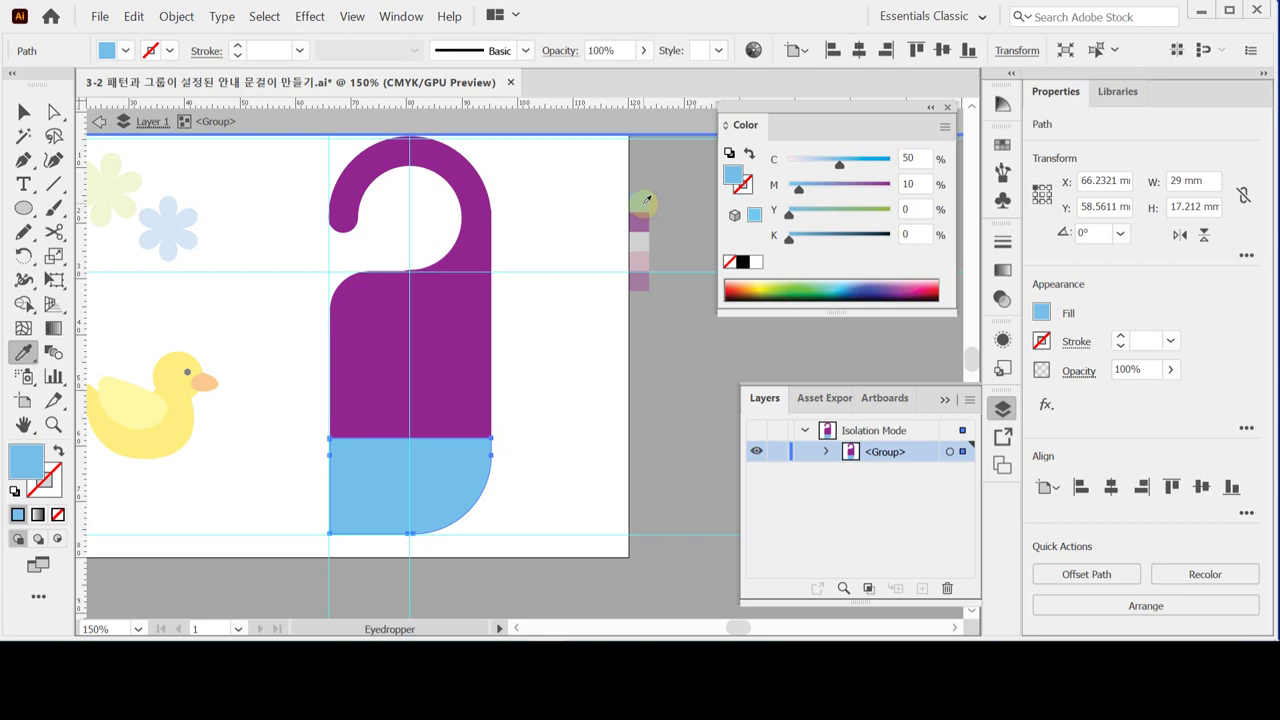
key(Escape)
key(v)
key(ctrl+s)
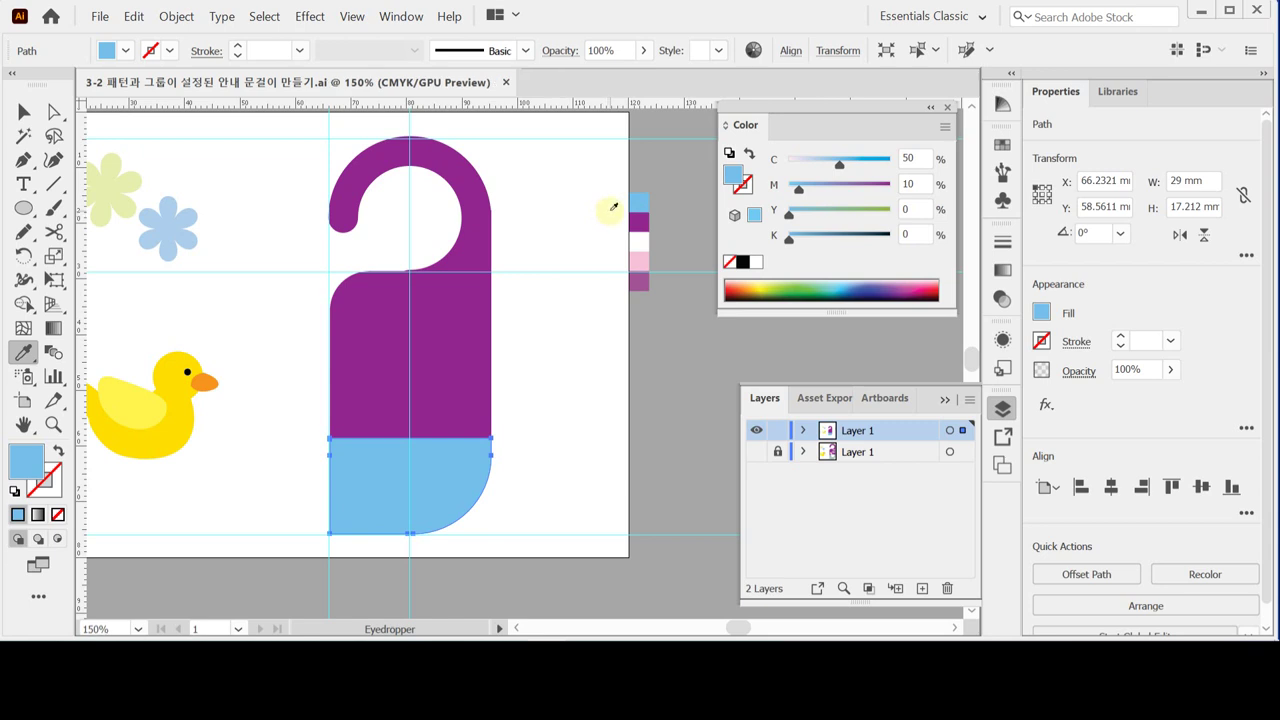
- Unlock the flower-patterned copy, bring it to the front of the purple and blue hanger, and save the document
key(ctrl+shift+a)
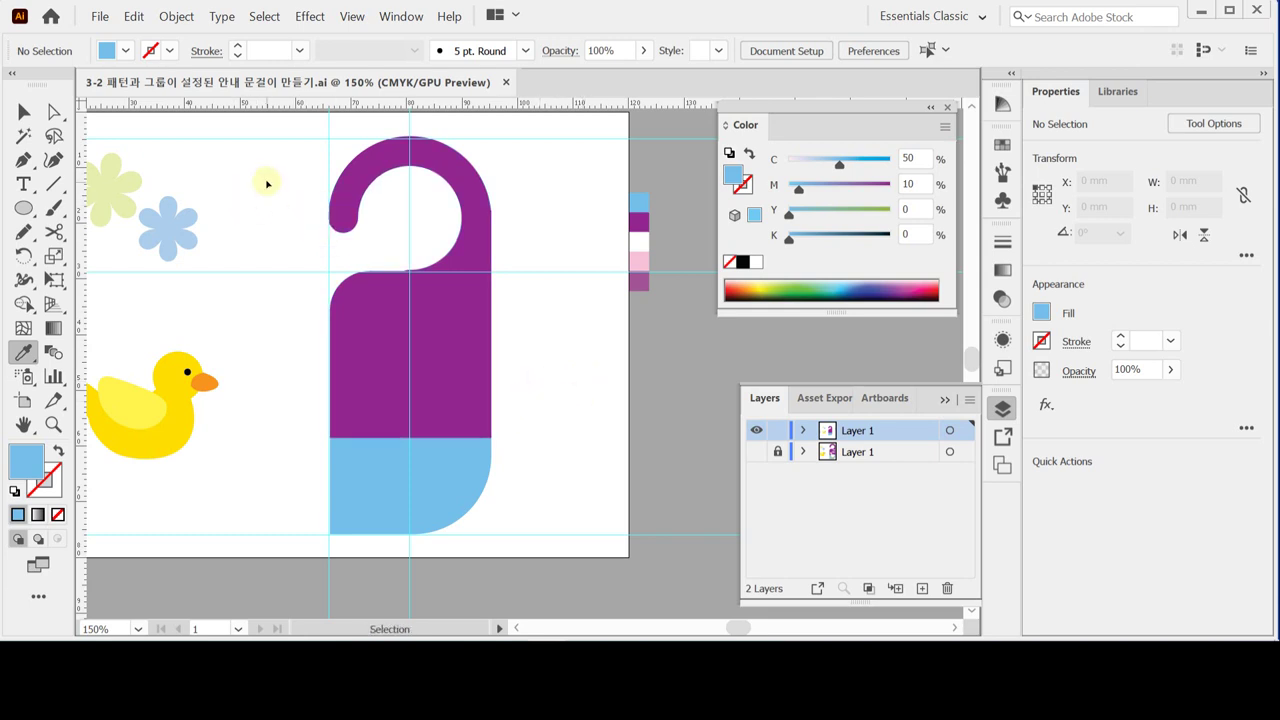
click(176, 16)
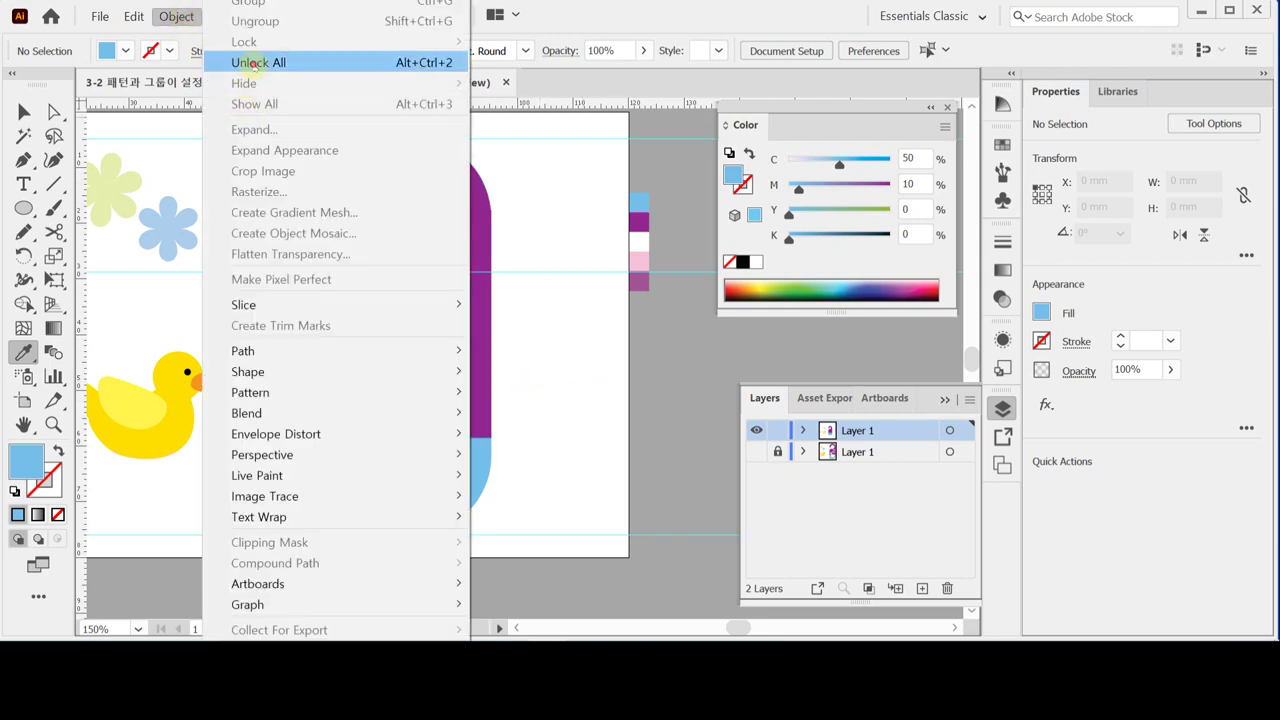
click(270, 62)
right_click(449, 314)
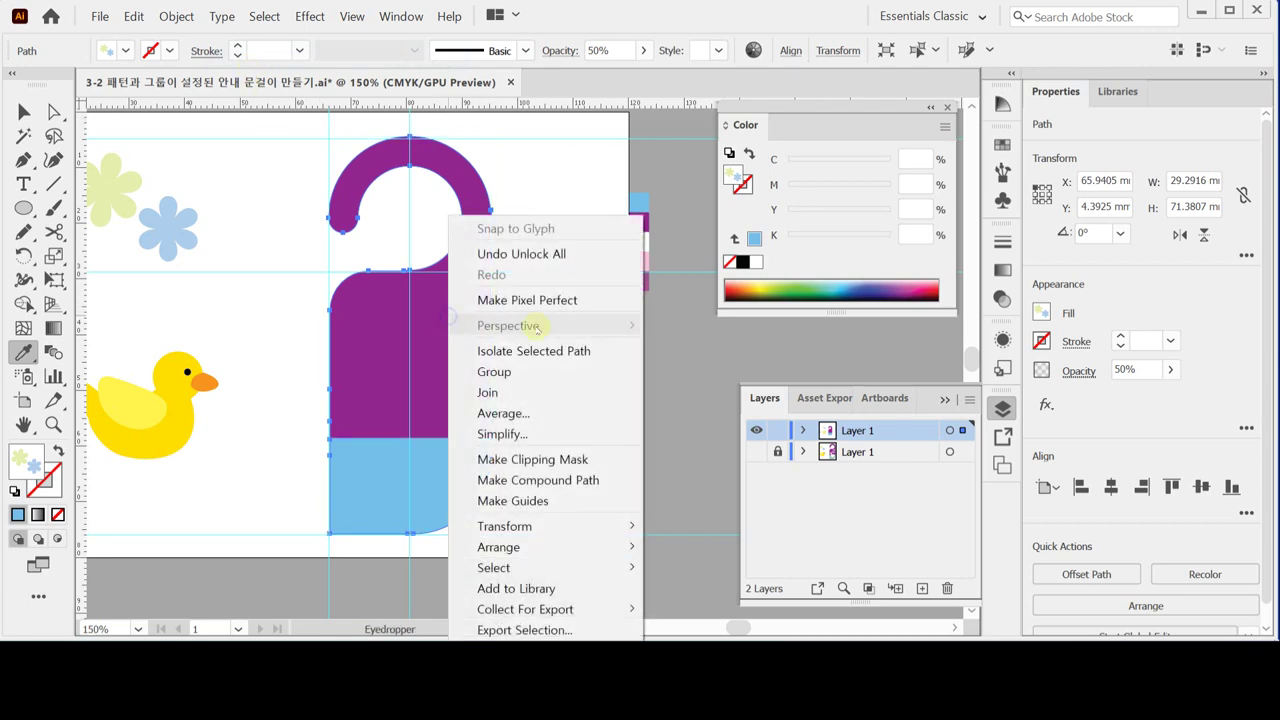
mouse_move(538, 547)
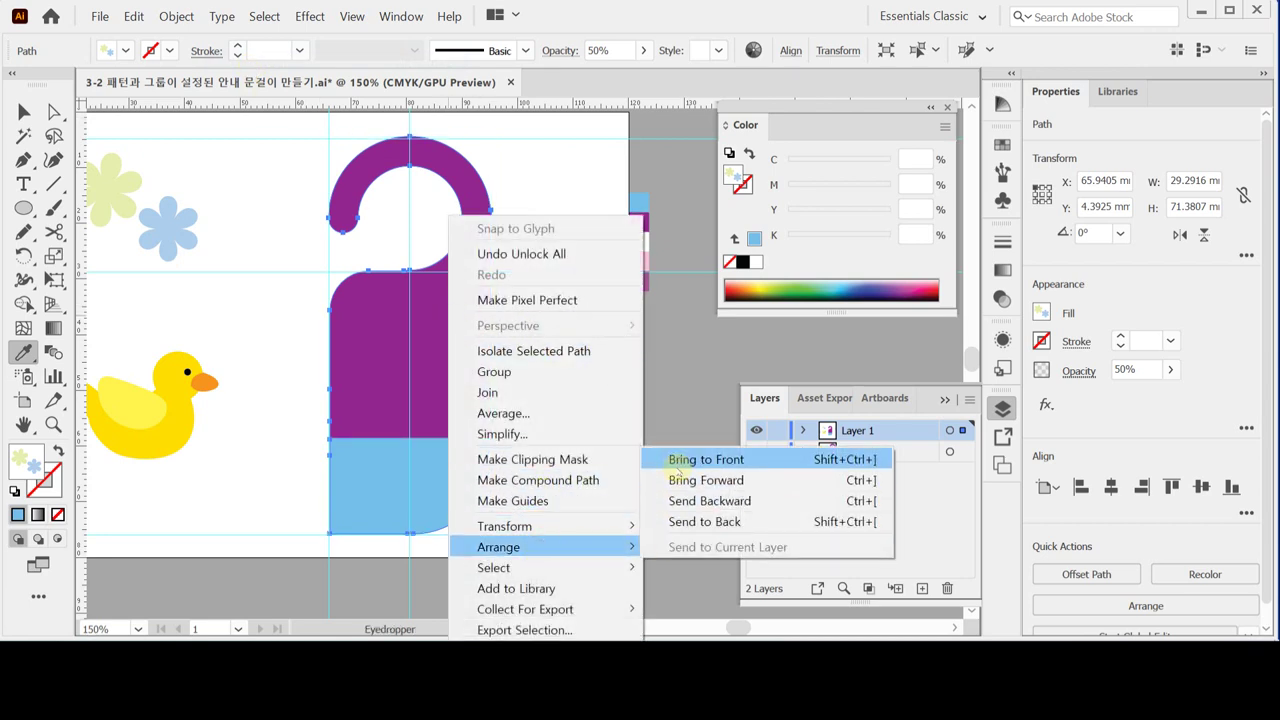
click(682, 460)
click(577, 422)
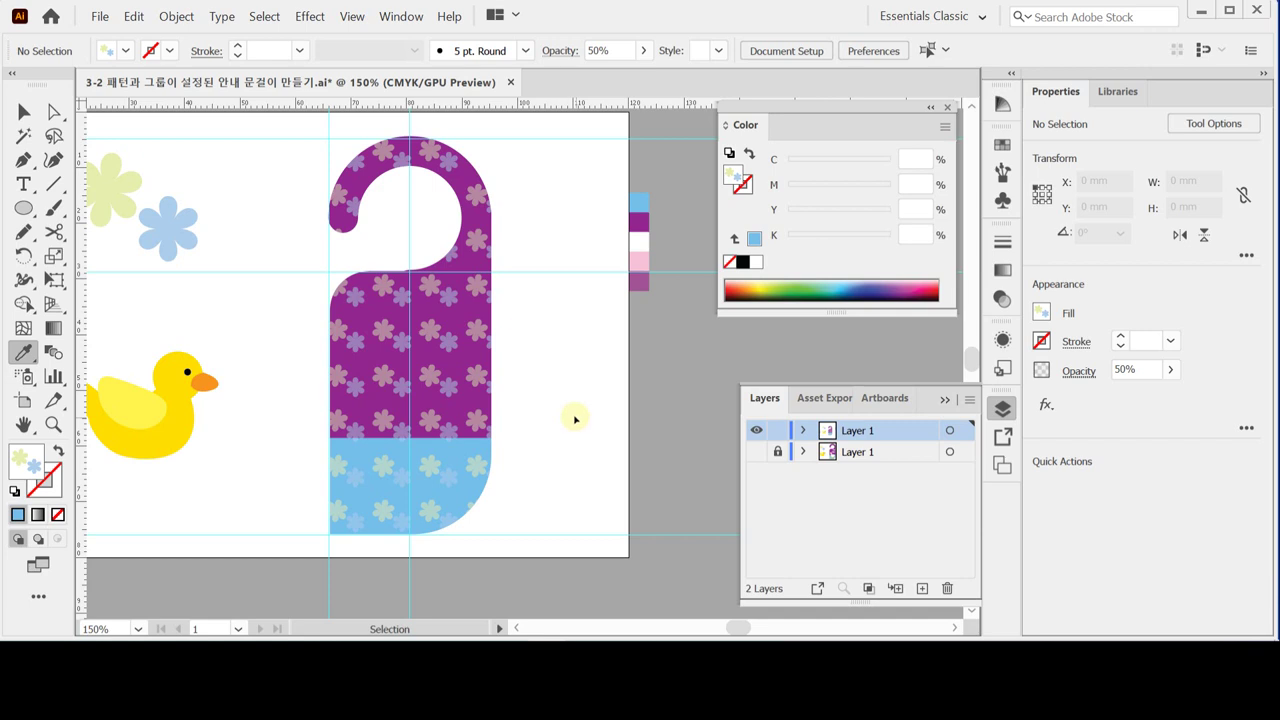
key(ctrl+s)
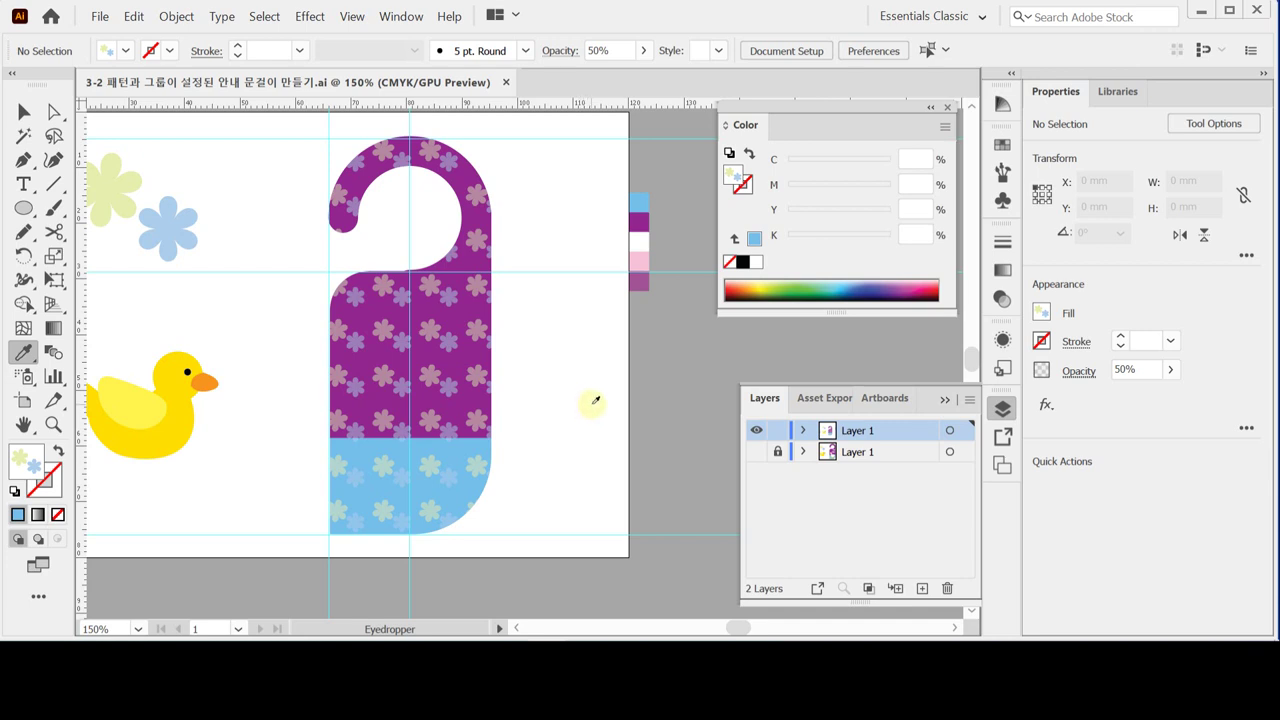
- Group all parts of the yellow duck and select the group
click(24, 111)
drag(216, 342, 132, 458)
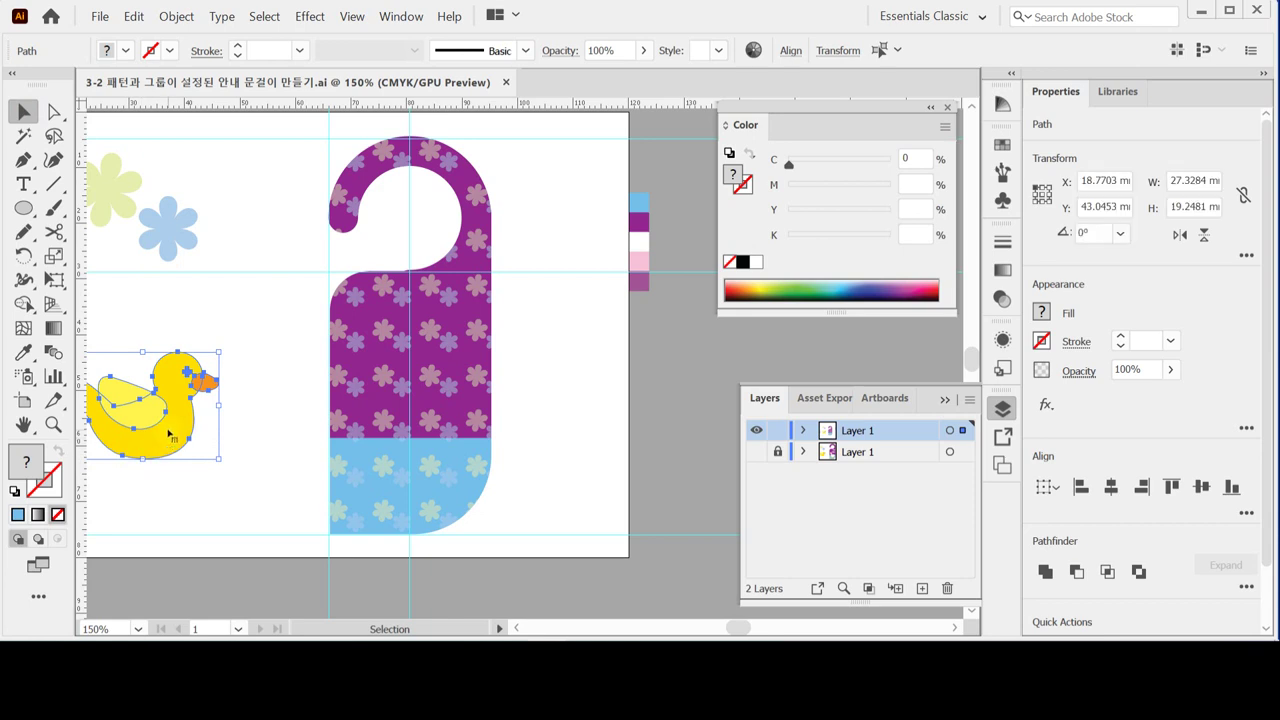
key(a)
key(ctrl+g)
click(199, 467)
key(v)
click(162, 415)
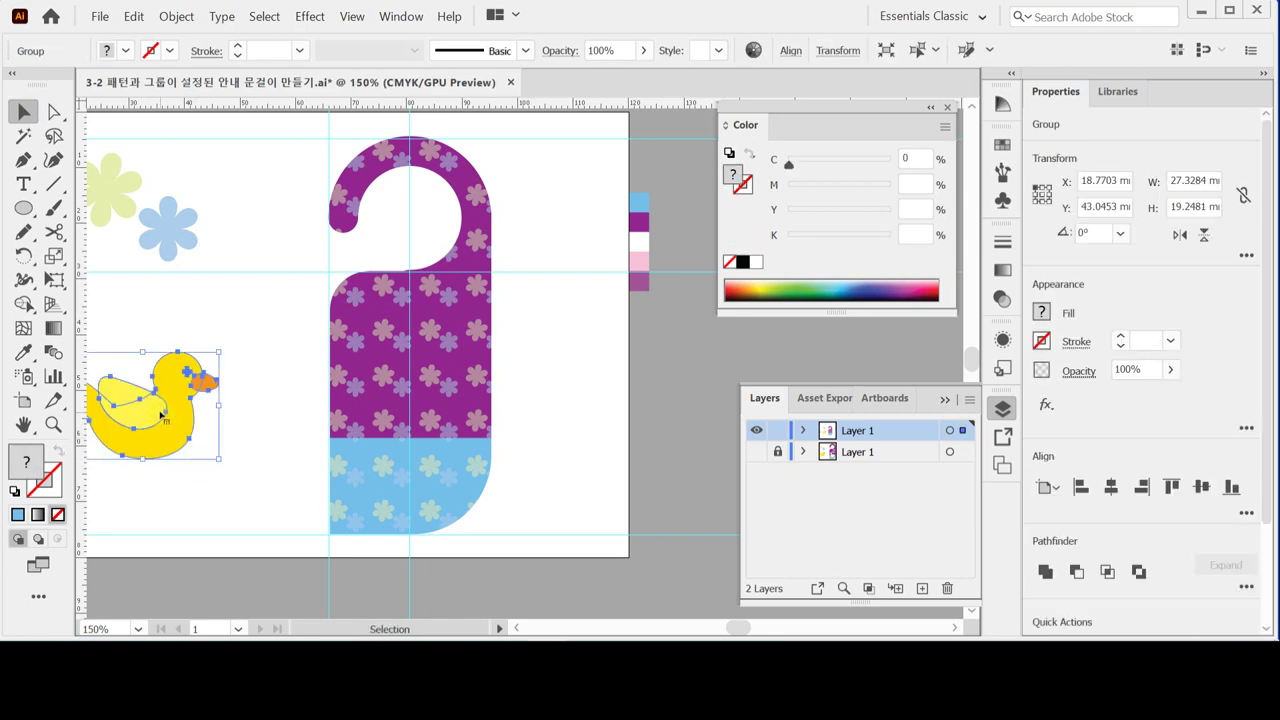
- Duplicate the yellow duck group and scale the copy uniformly to 85%, with Transform Patterns turned off
key(ctrl+c)
key(ctrl+v)
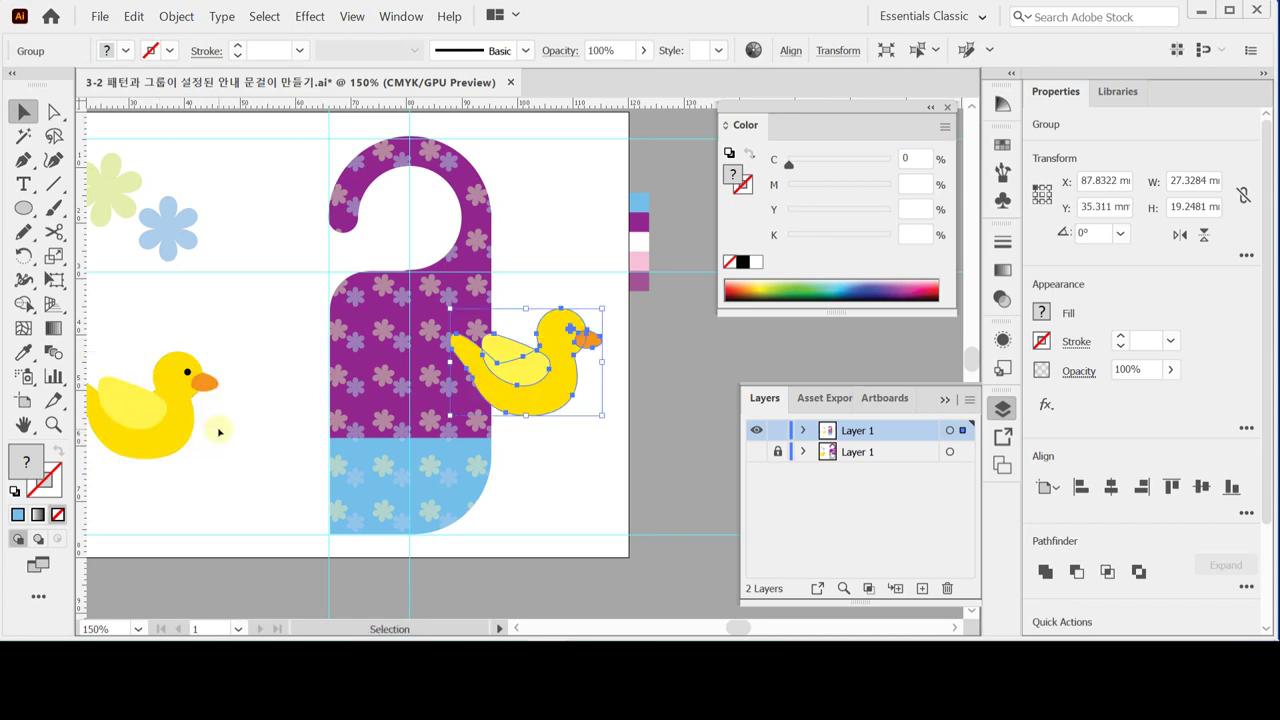
double_click(50, 257)
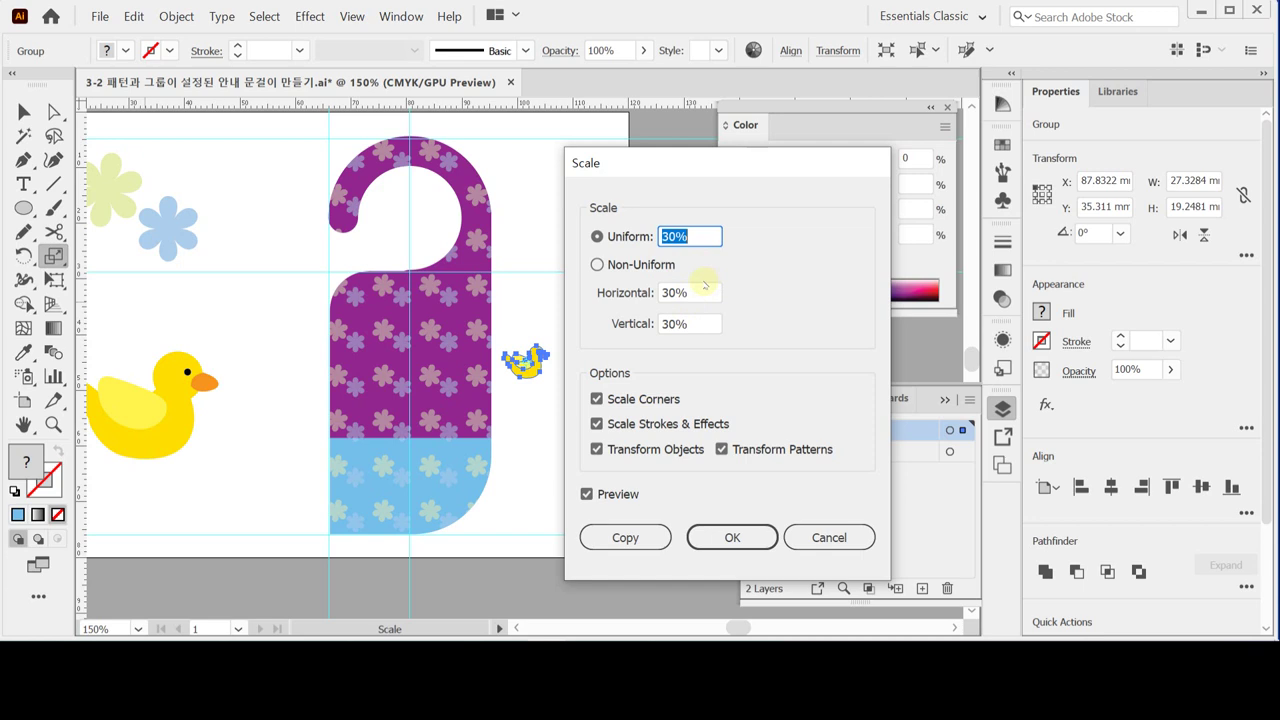
text(85)
click(721, 449)
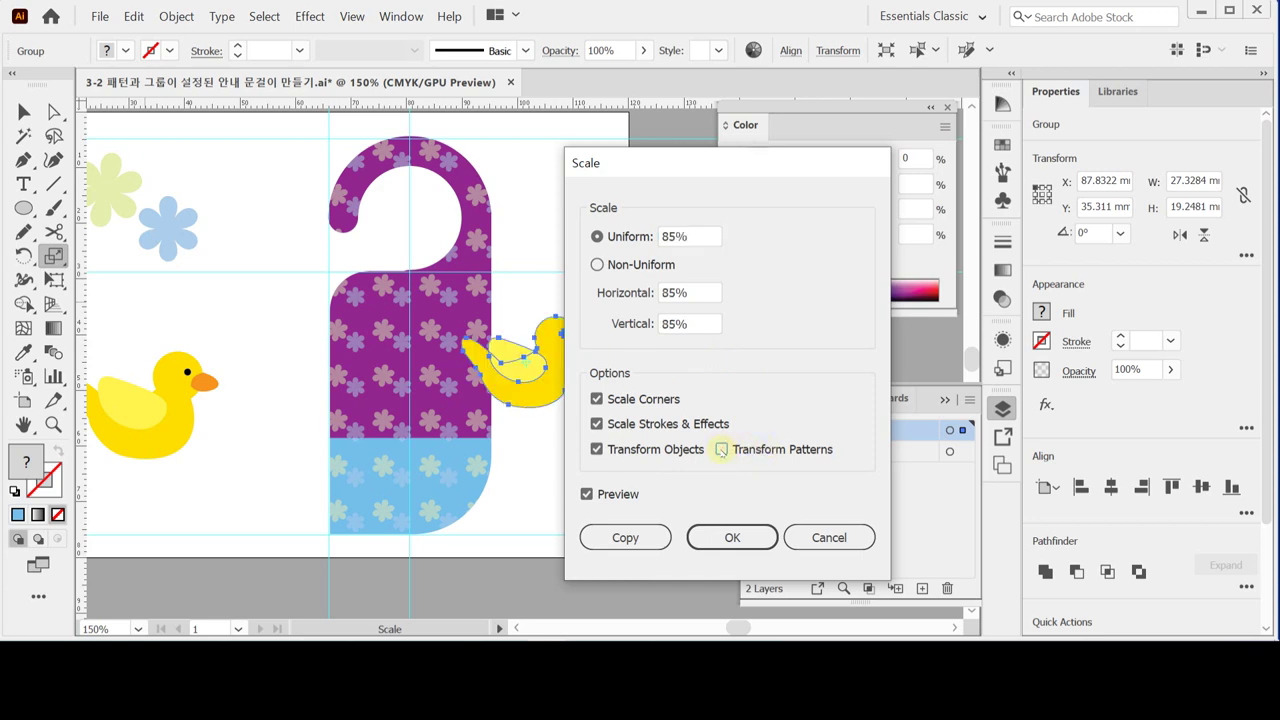
click(721, 449)
click(658, 449)
click(721, 449)
click(670, 450)
click(721, 449)
click(681, 449)
click(721, 449)
drag(649, 174, 677, 172)
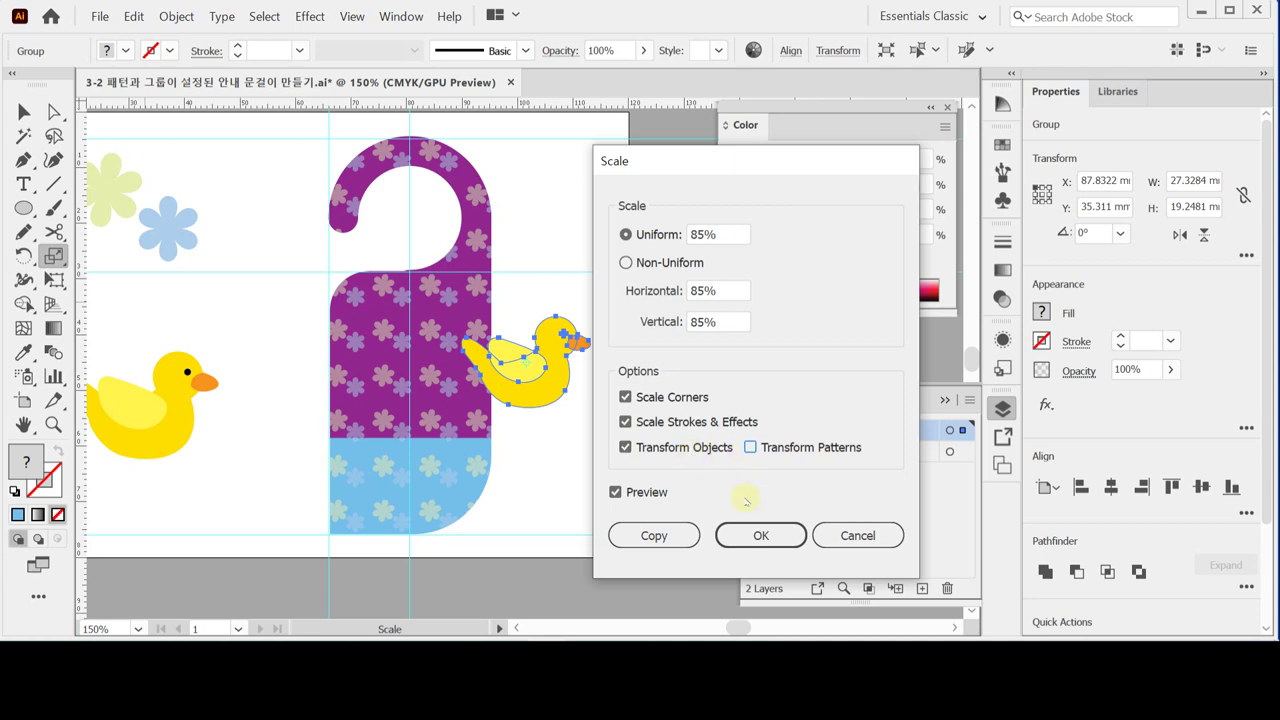
click(758, 534)
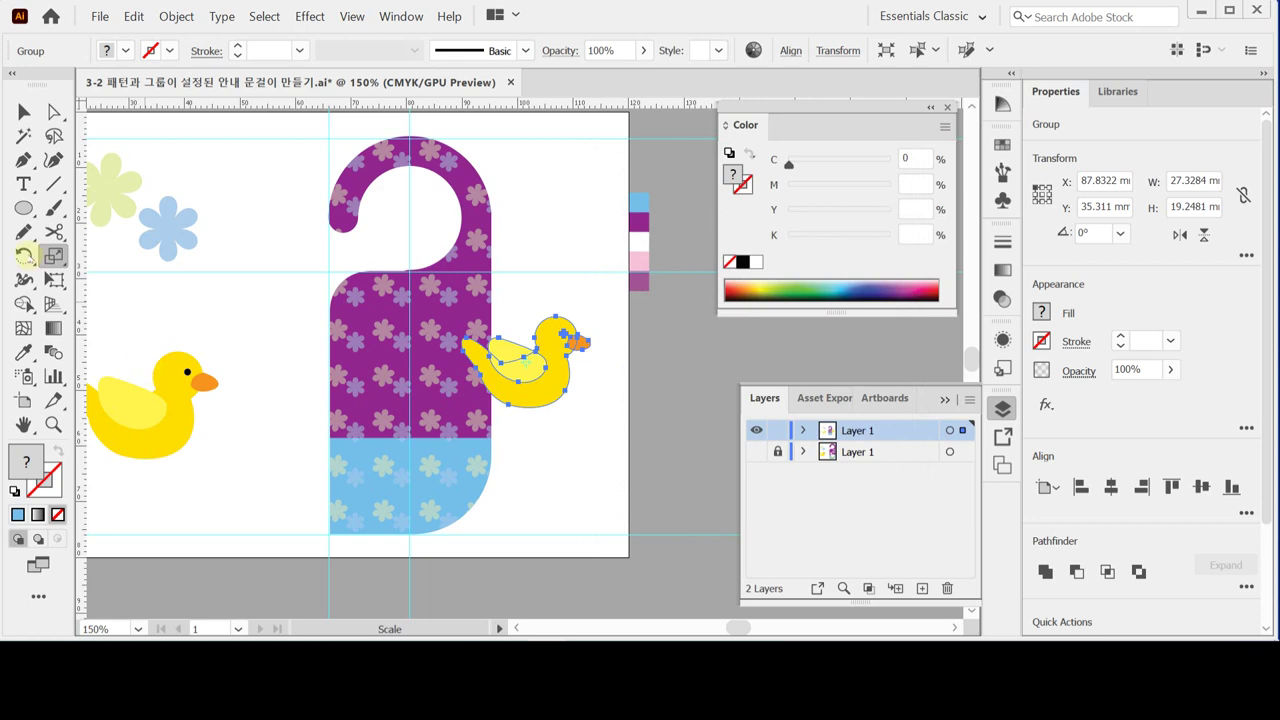
- Reflect the duck copy across the vertical axis and place it over the hanger's purple and light blue boundary
drag(24, 256, 110, 280)
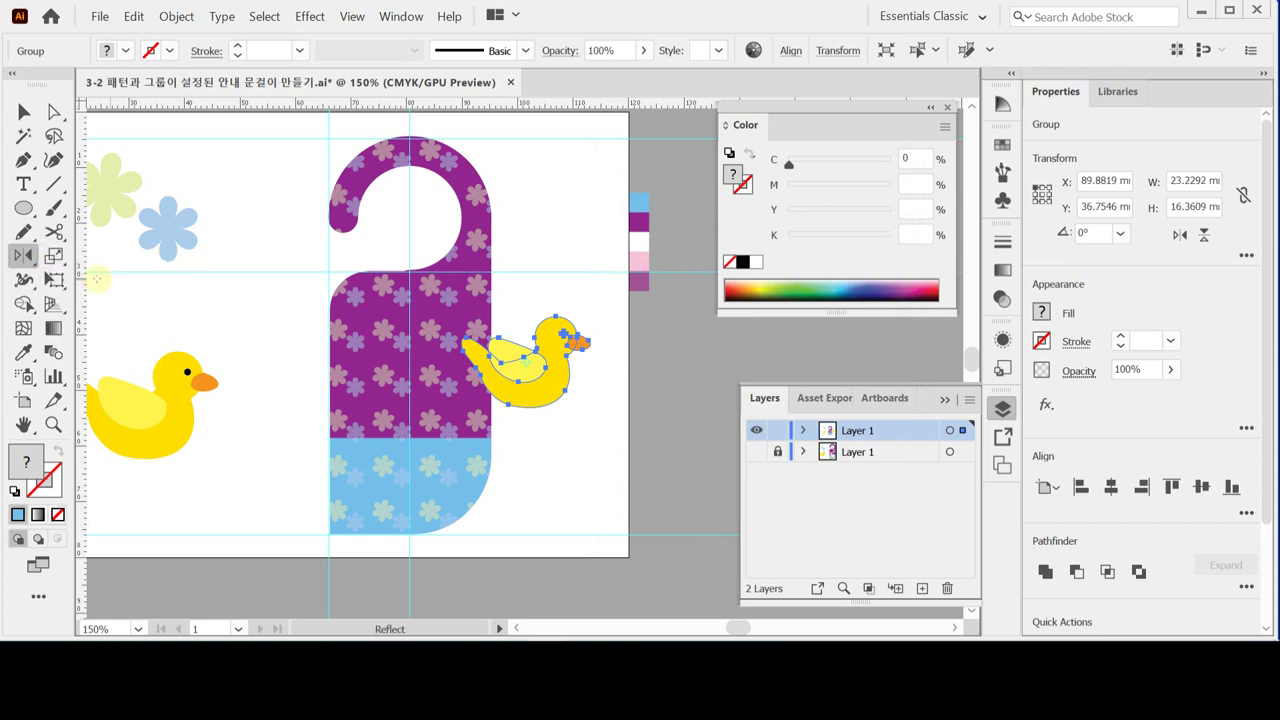
double_click(22, 256)
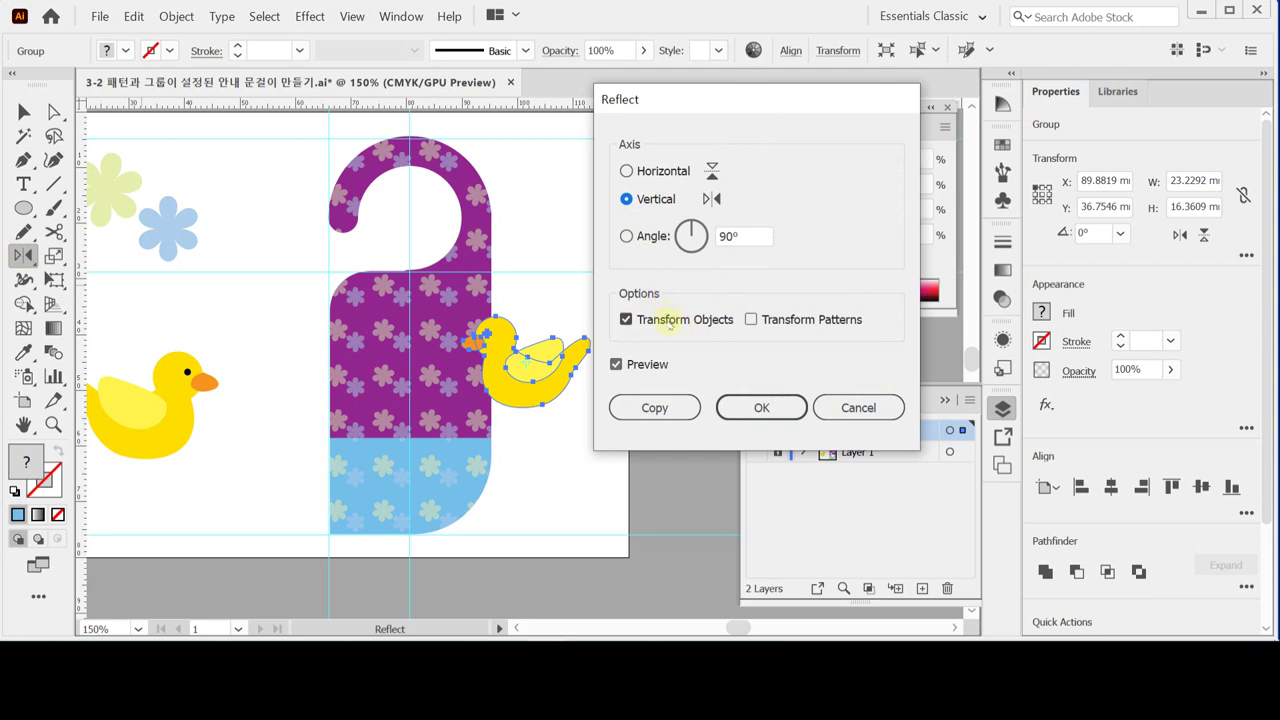
click(760, 408)
click(22, 110)
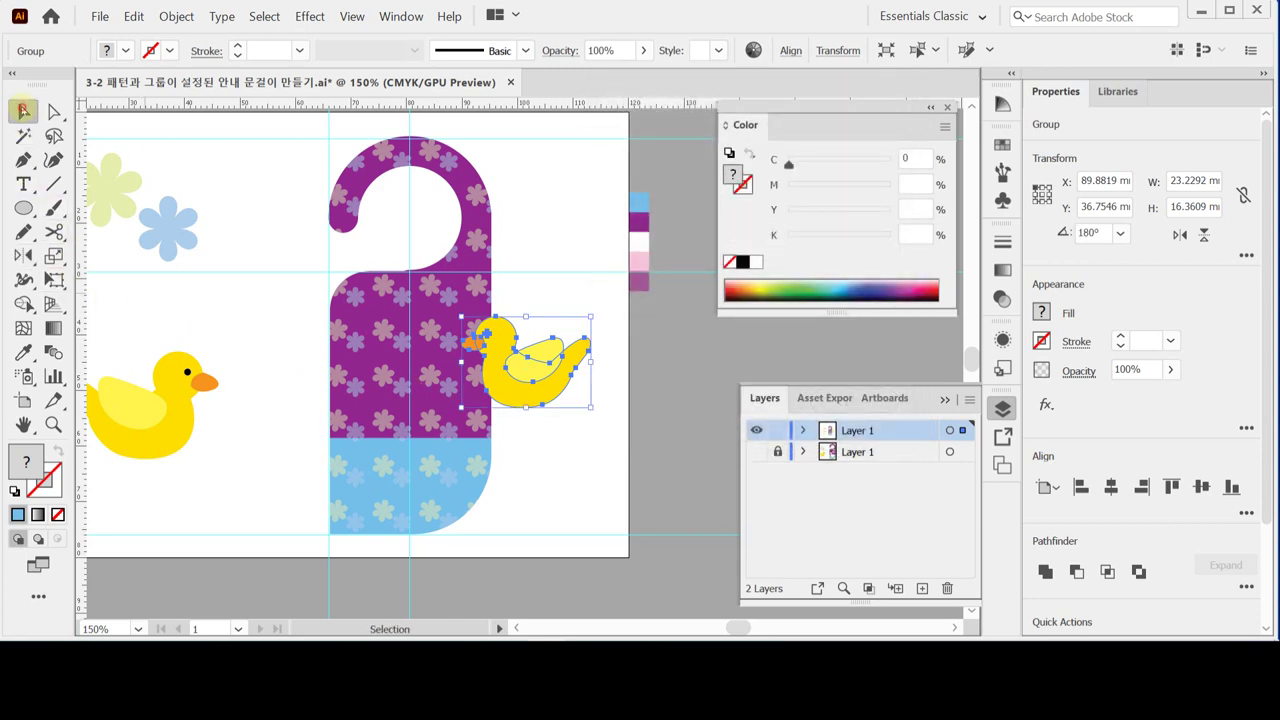
drag(540, 395, 424, 470)
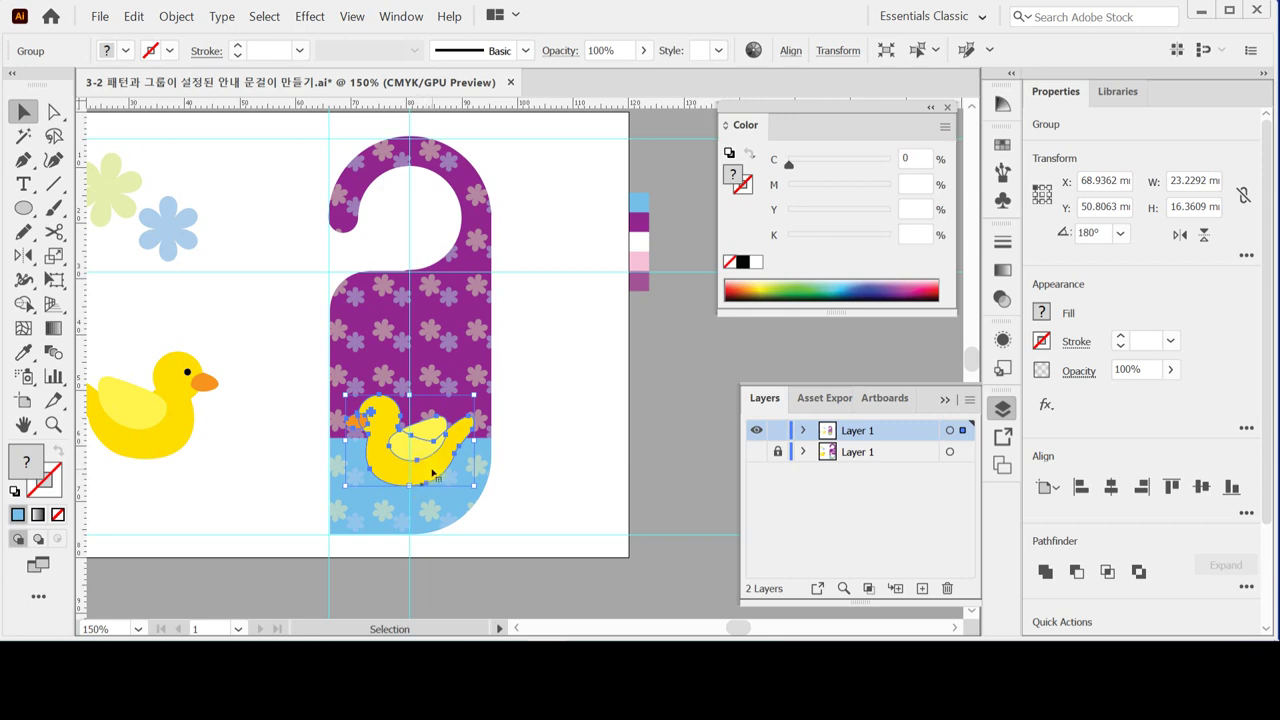
key(ctrl+plus)
key(ctrl+plus)
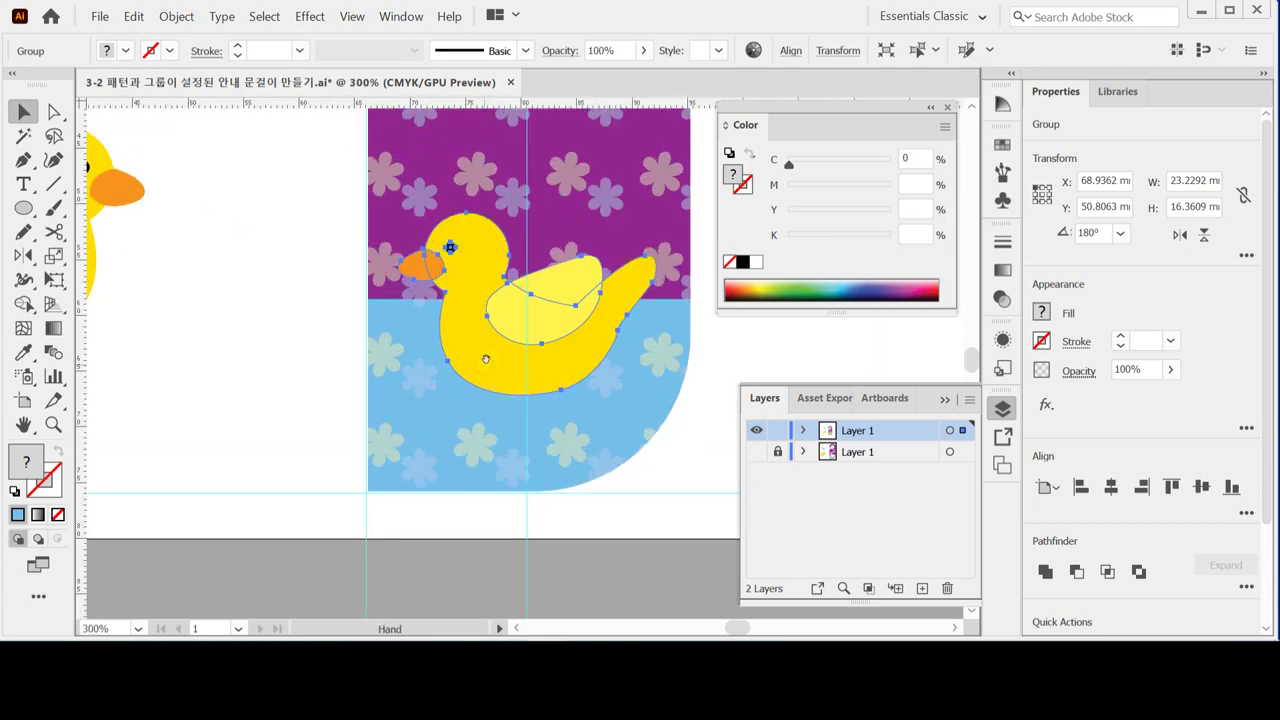
double_click(449, 372)
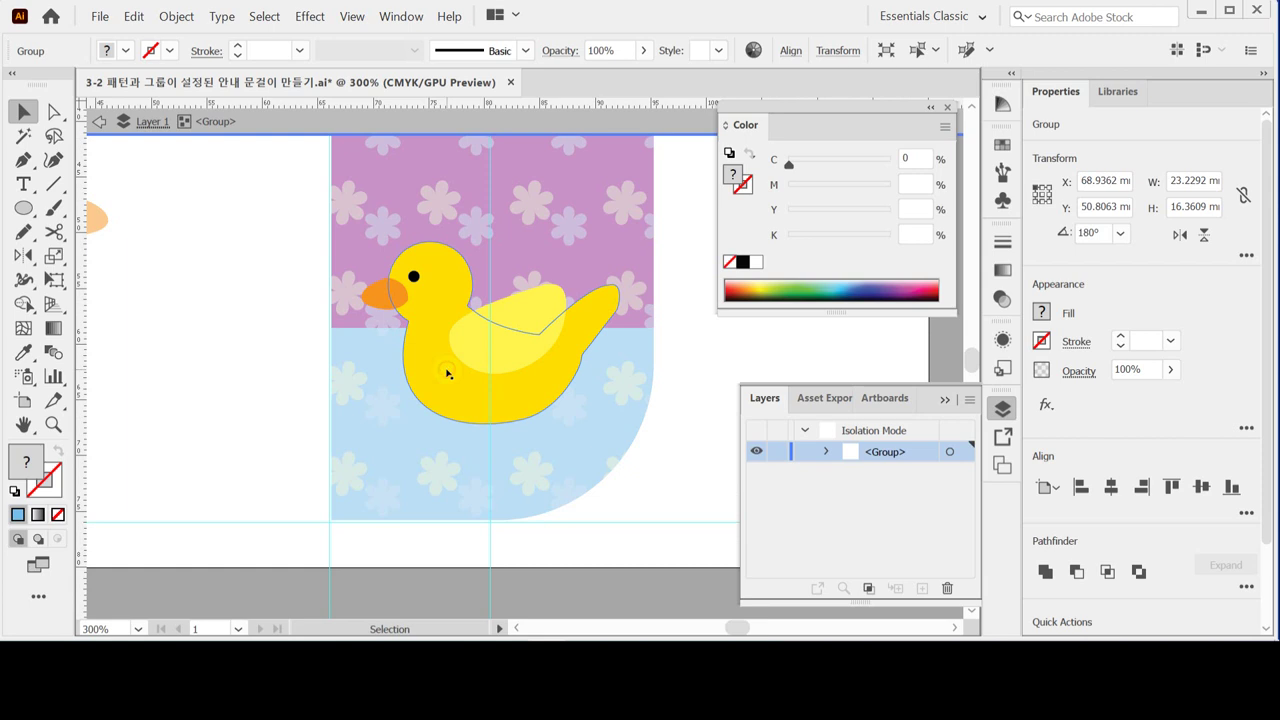
click(490, 352)
shift+click(440, 361)
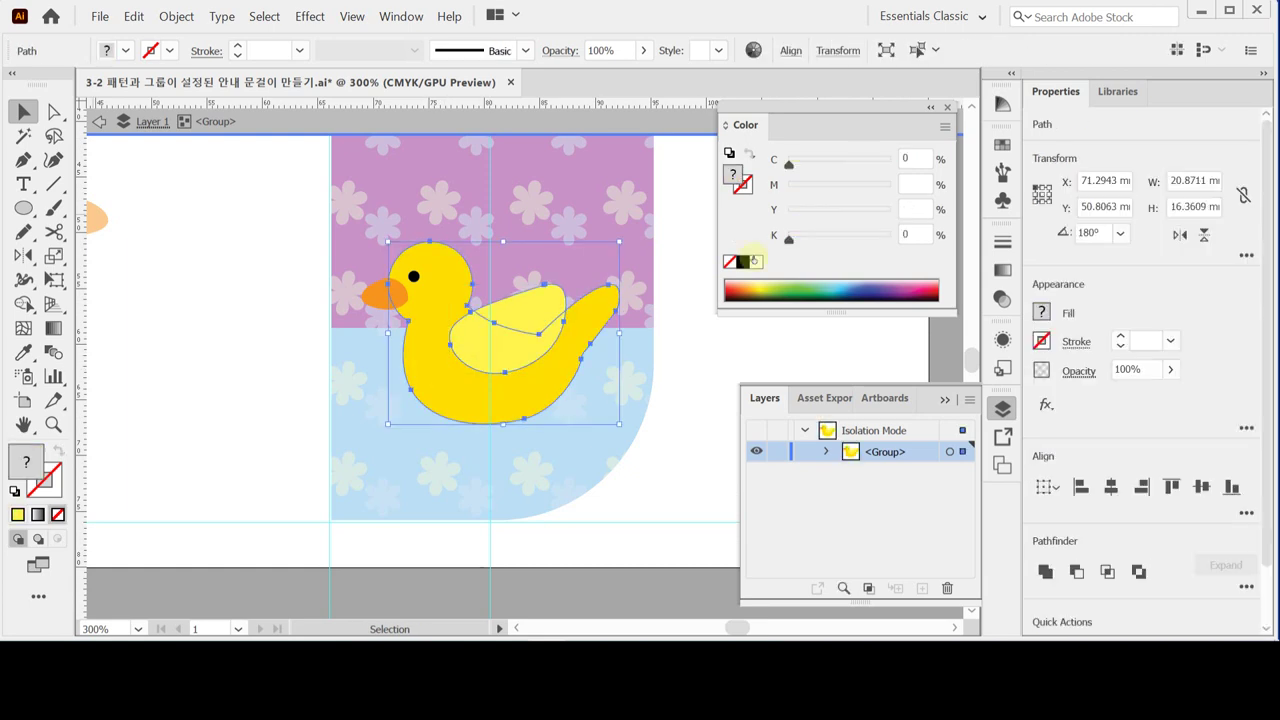
click(753, 262)
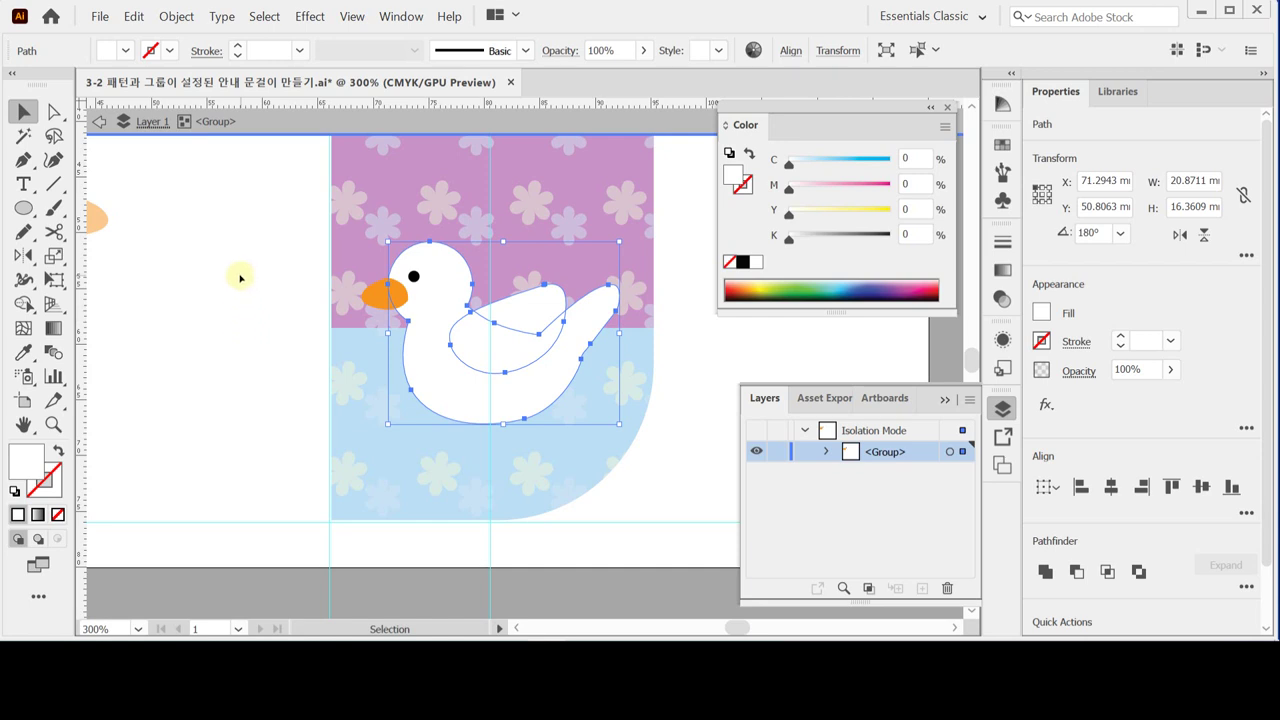
key(ctrl+z)
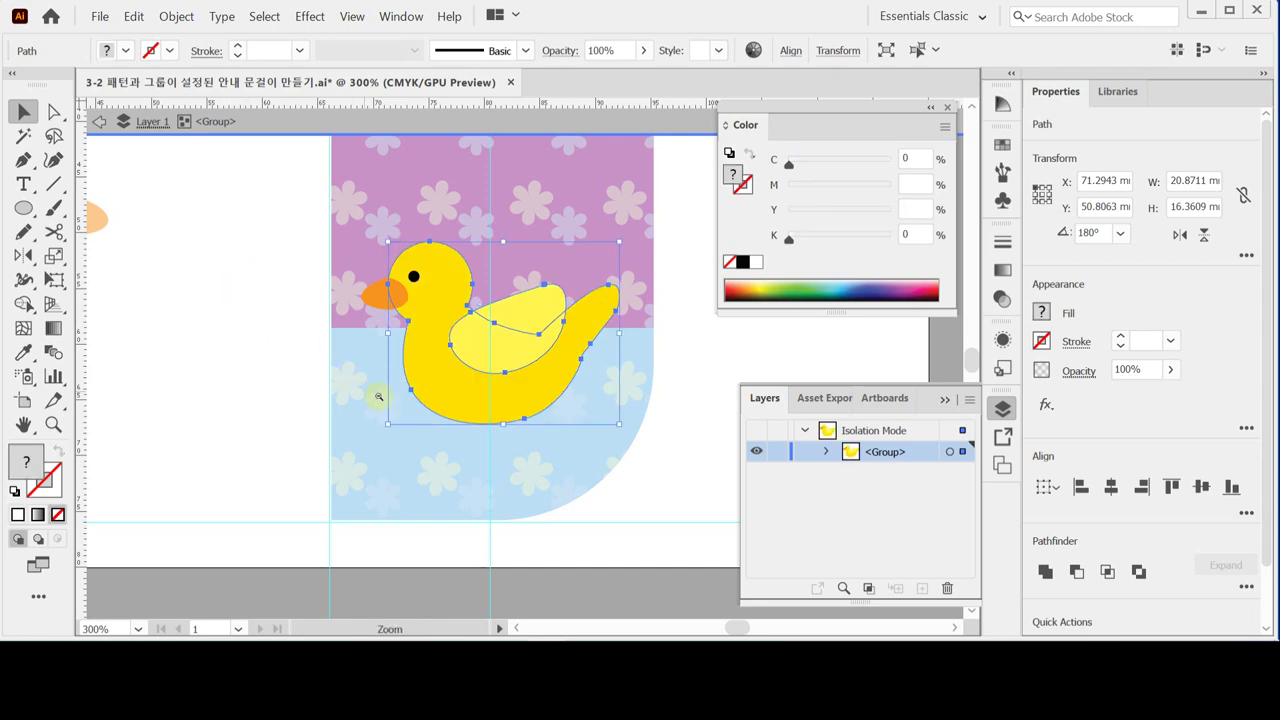
scroll(368, 394, down, 2)
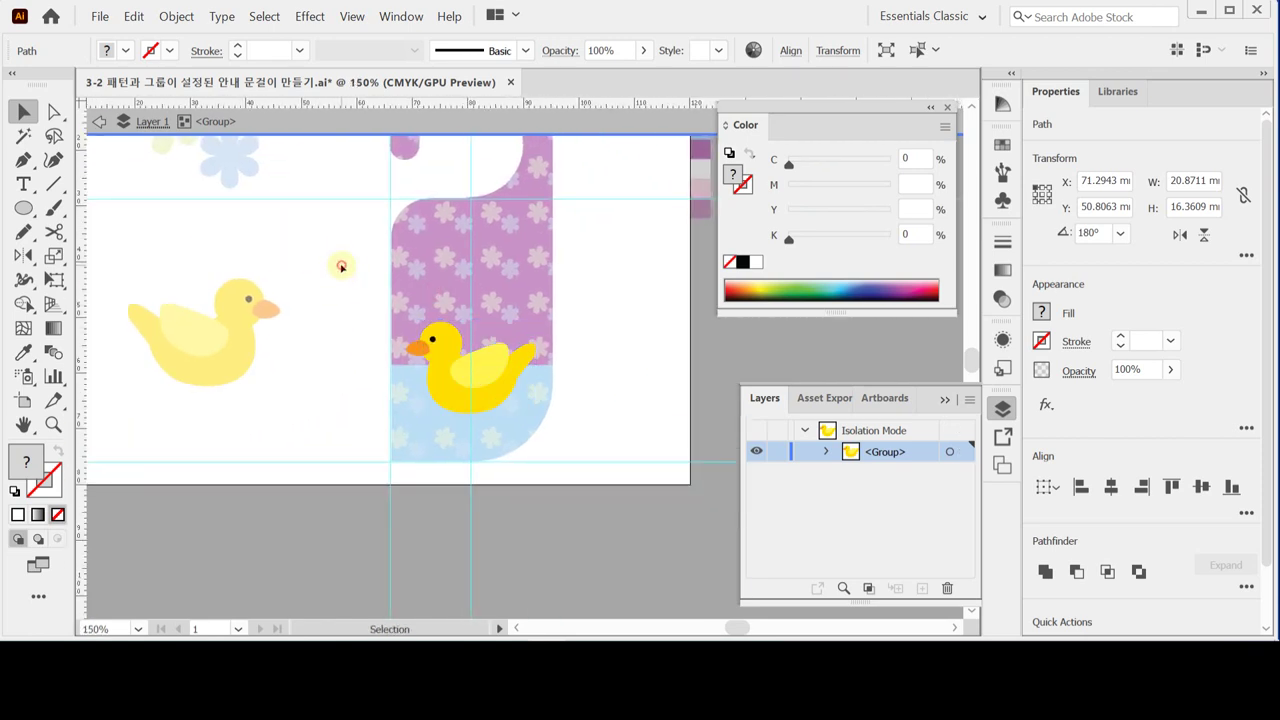
double_click(341, 266)
- Select the reflected yellow duck group on the hanger and copy it
click(499, 376)
key(a)
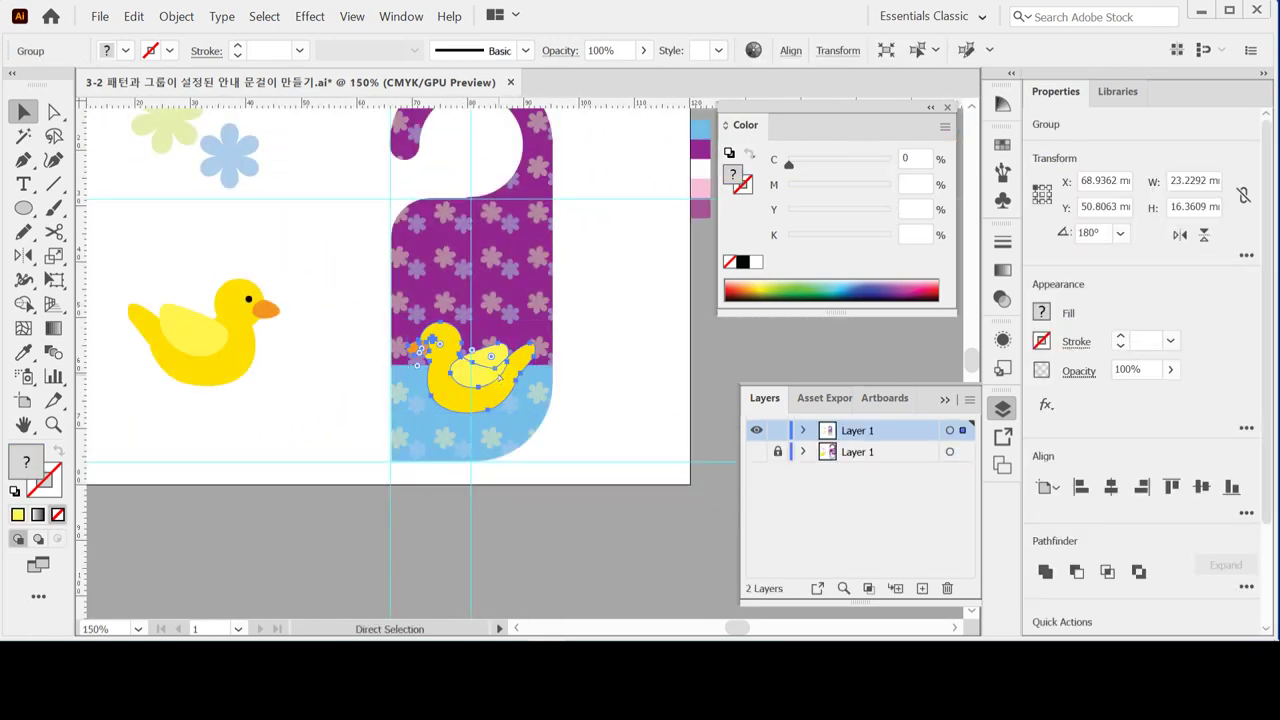
key(v)
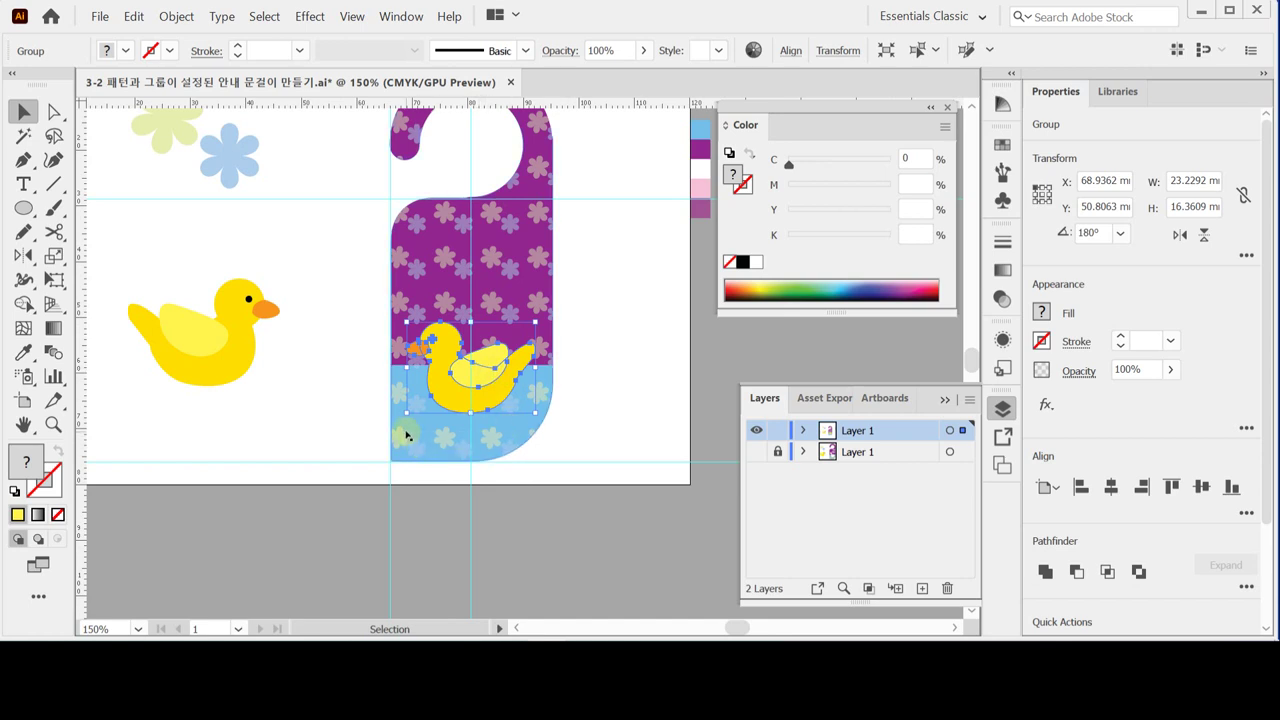
- Isolate the duck group on the hanger, fill its body and wing with white, and leave isolation mode
double_click(447, 393)
click(471, 379)
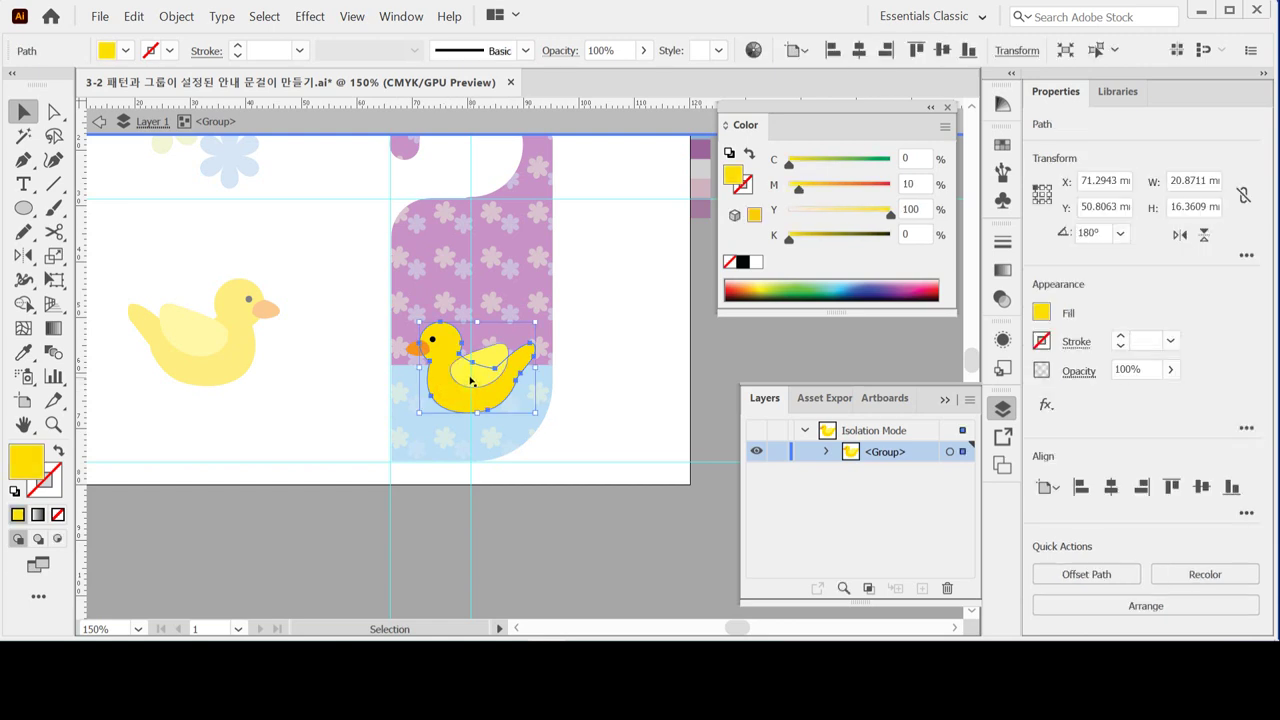
shift+click(473, 382)
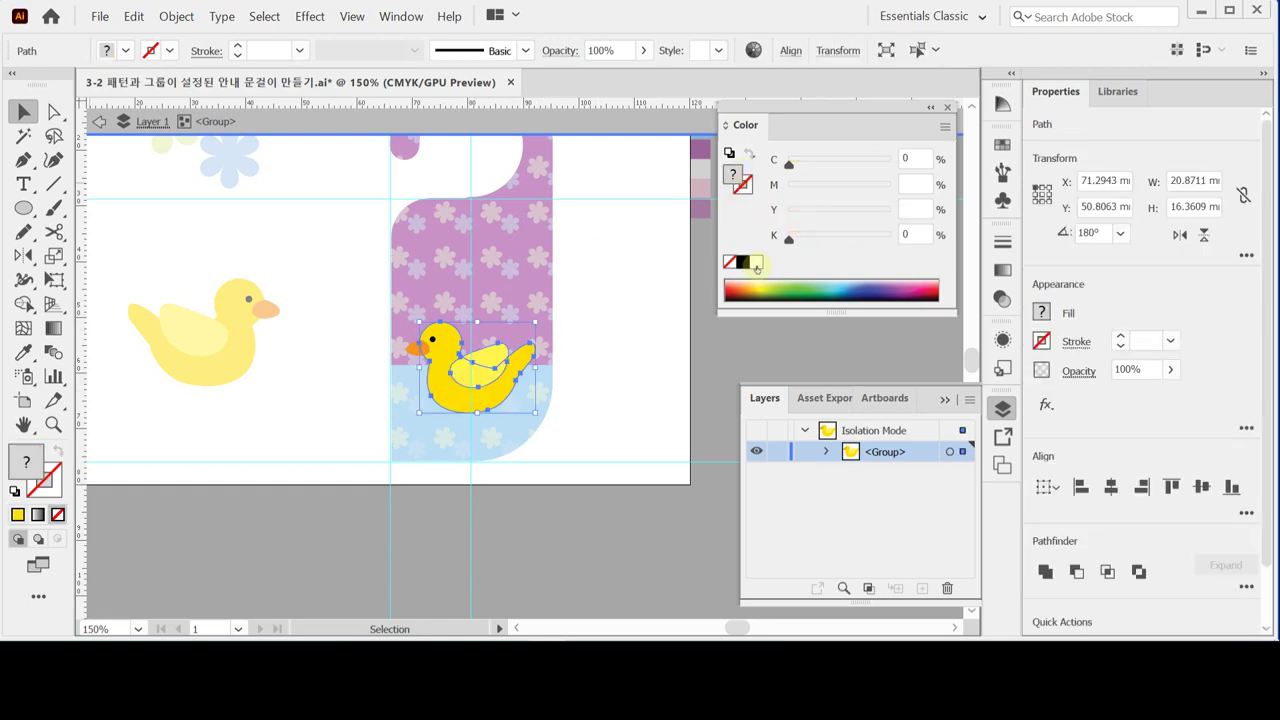
click(757, 263)
click(617, 334)
double_click(619, 332)
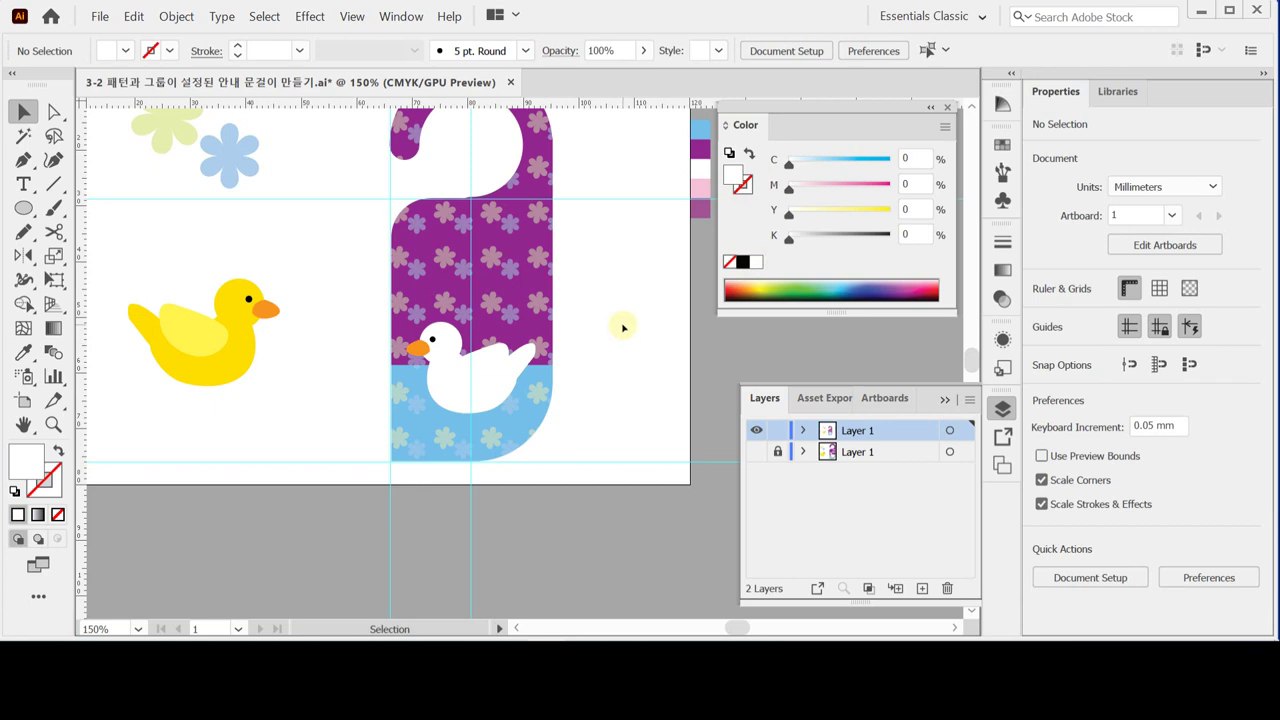
- Paste the copied yellow duck onto the hanger's light blue area below the white duck and scale it uniformly to 25%
key(ctrl)
key(ctrl+v)
drag(551, 361, 473, 428)
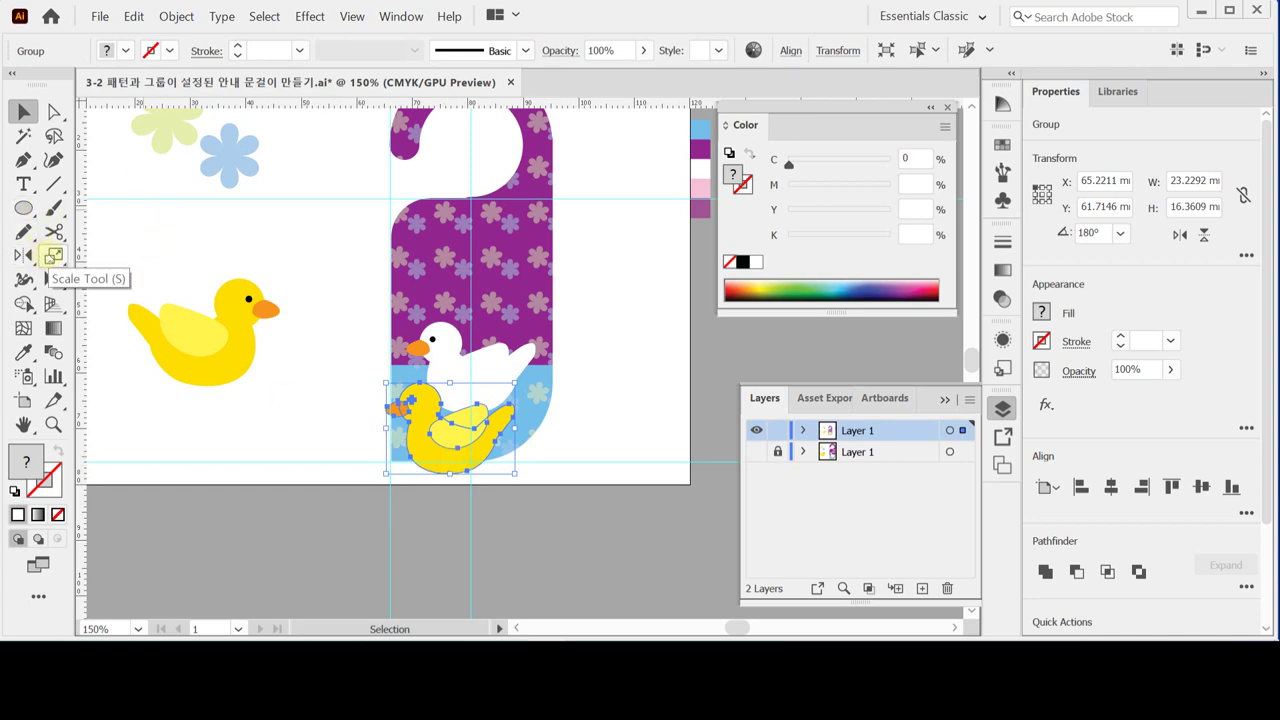
double_click(52, 256)
text(25)
key(Tab)
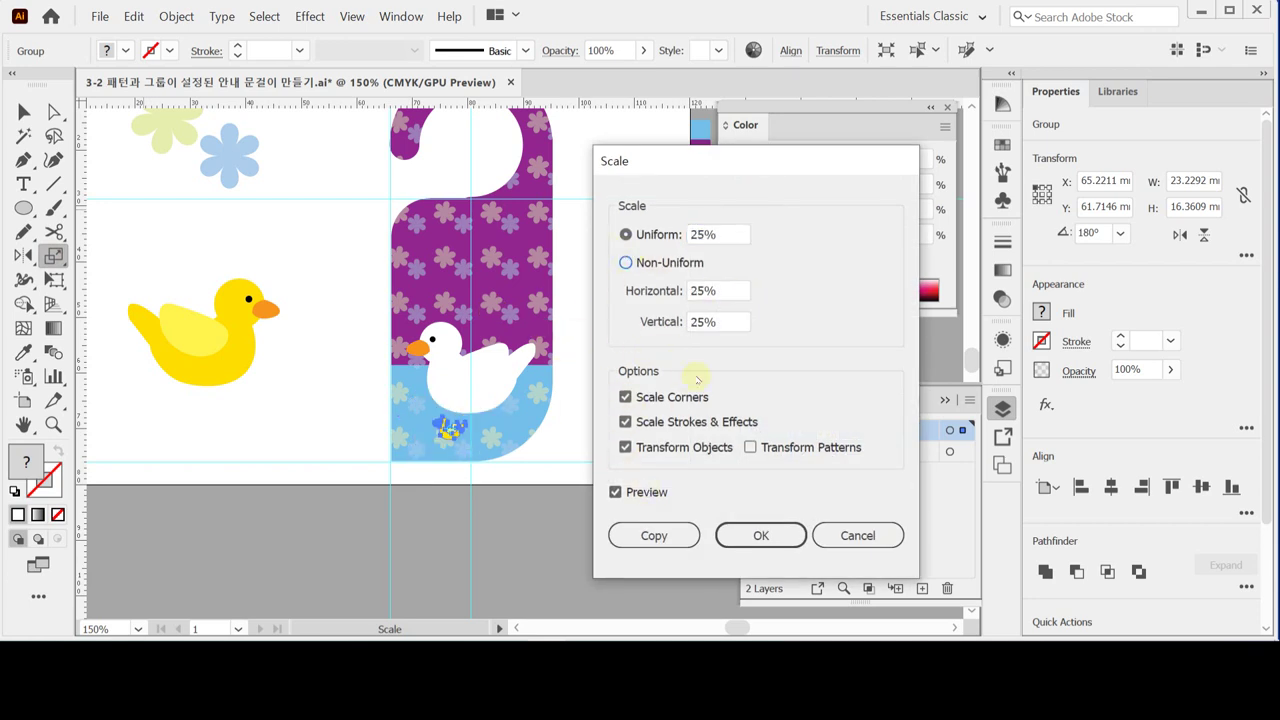
click(761, 536)
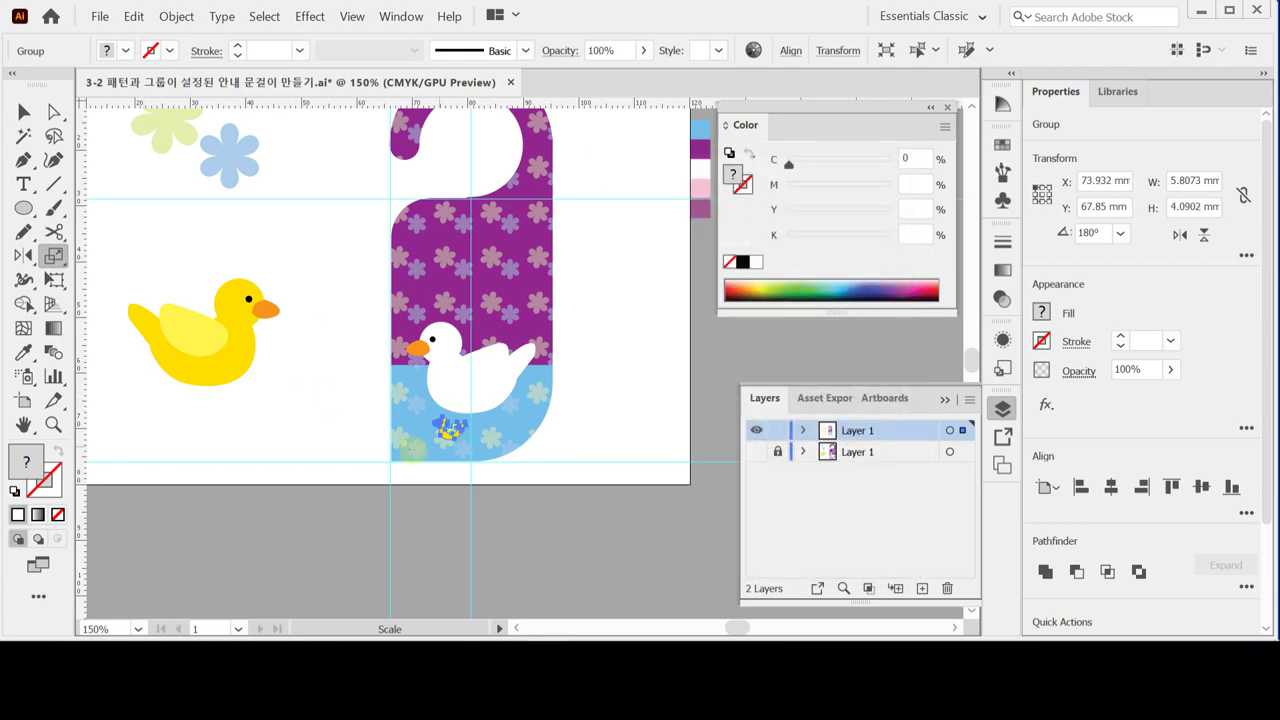
- Position the small yellow duck near the lower-left corner of the light blue piece and save the document
drag(440, 432, 420, 437)
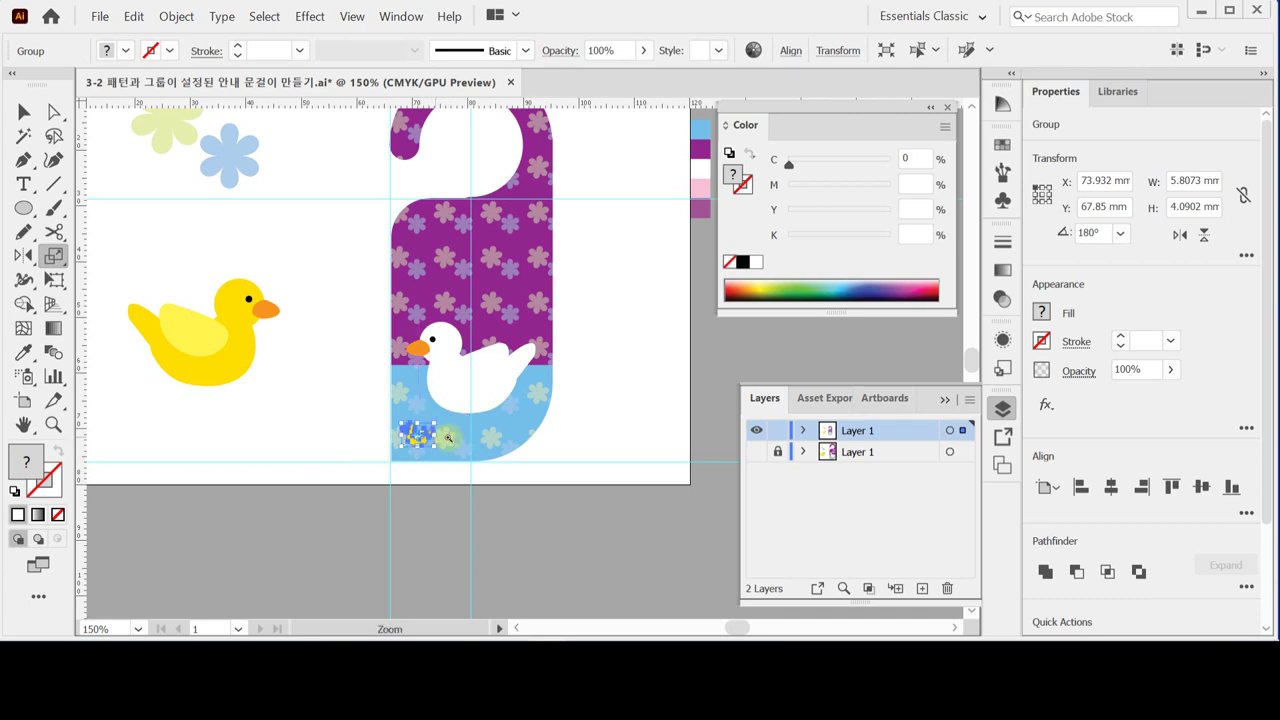
key(ctrl+equal)
key(ctrl+equal)
drag(531, 340, 452, 377)
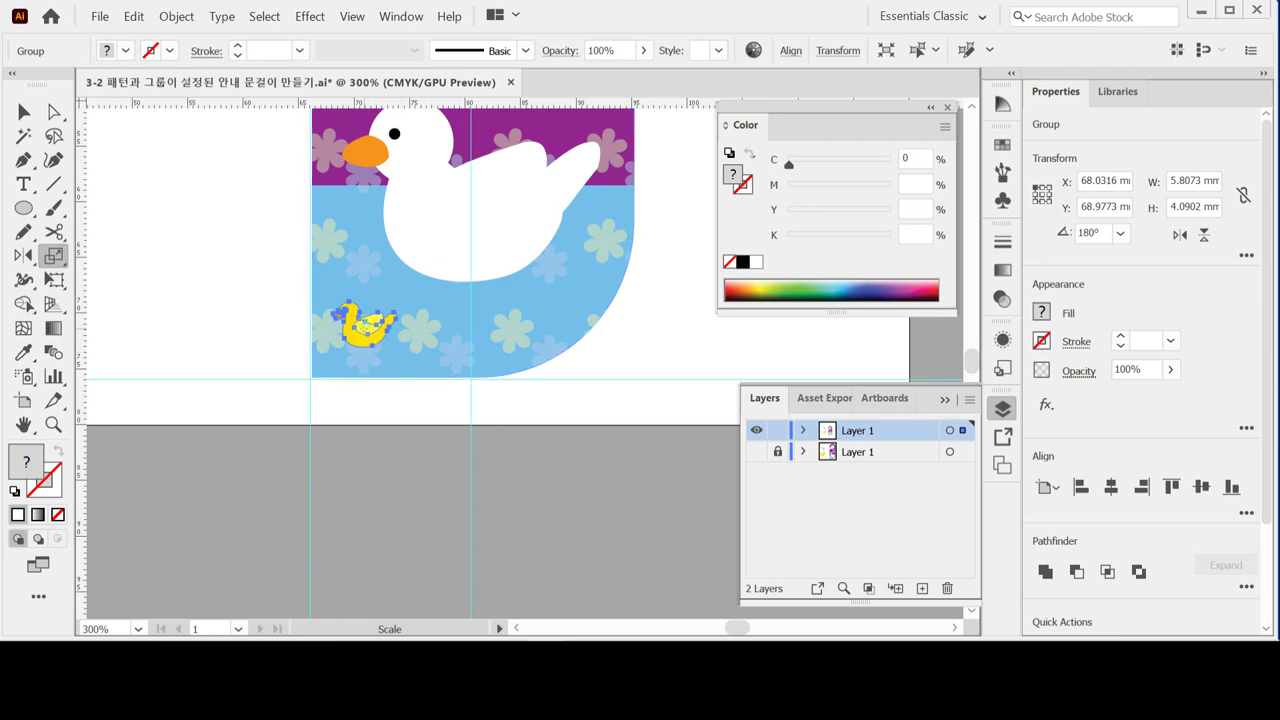
ctrl+click(358, 333)
drag(358, 333, 349, 331)
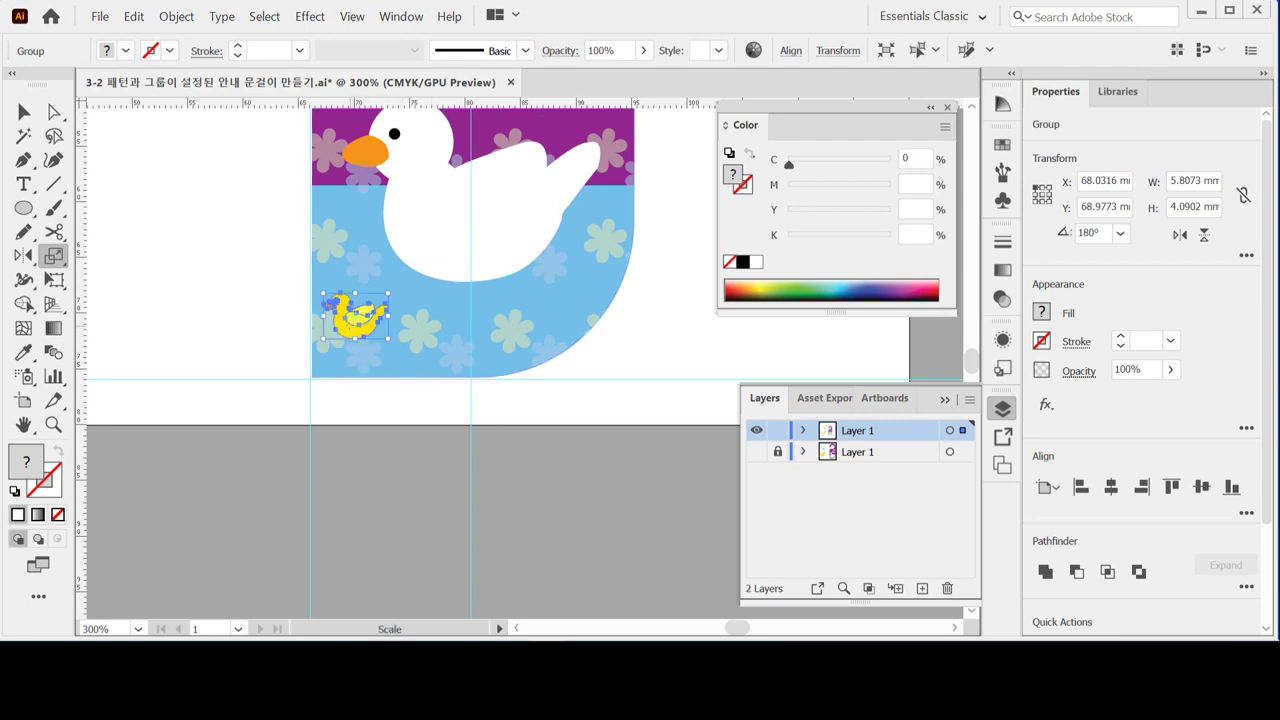
key(ctrl+s)
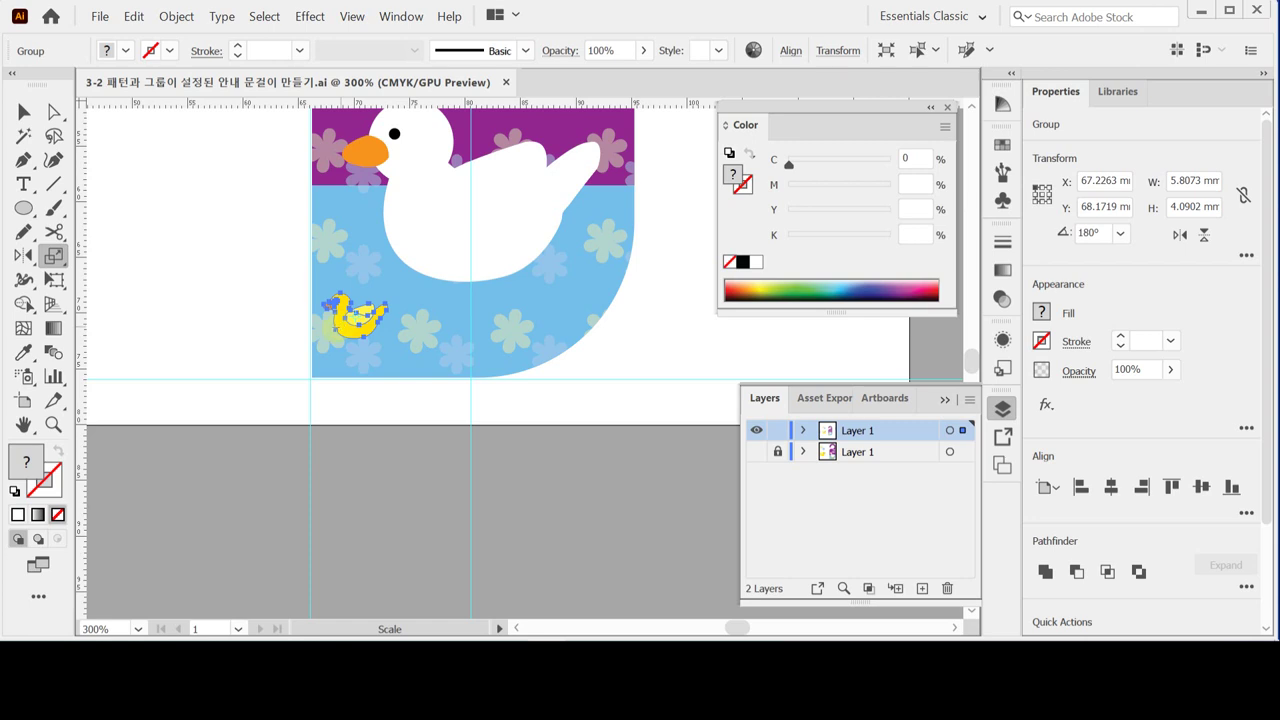
- Duplicate the small duck horizontally to its right and repeat the copy to form an evenly spaced row of four
scroll(373, 333, up, 1)
drag(373, 333, 505, 358)
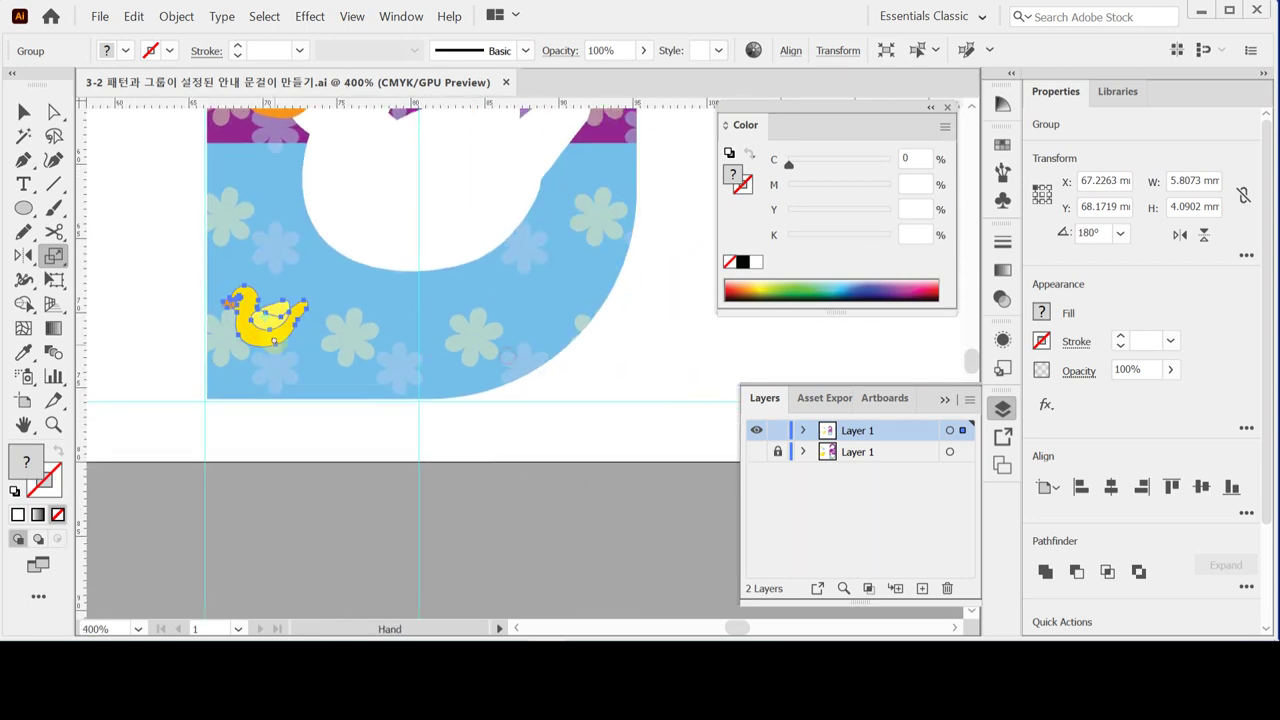
click(24, 111)
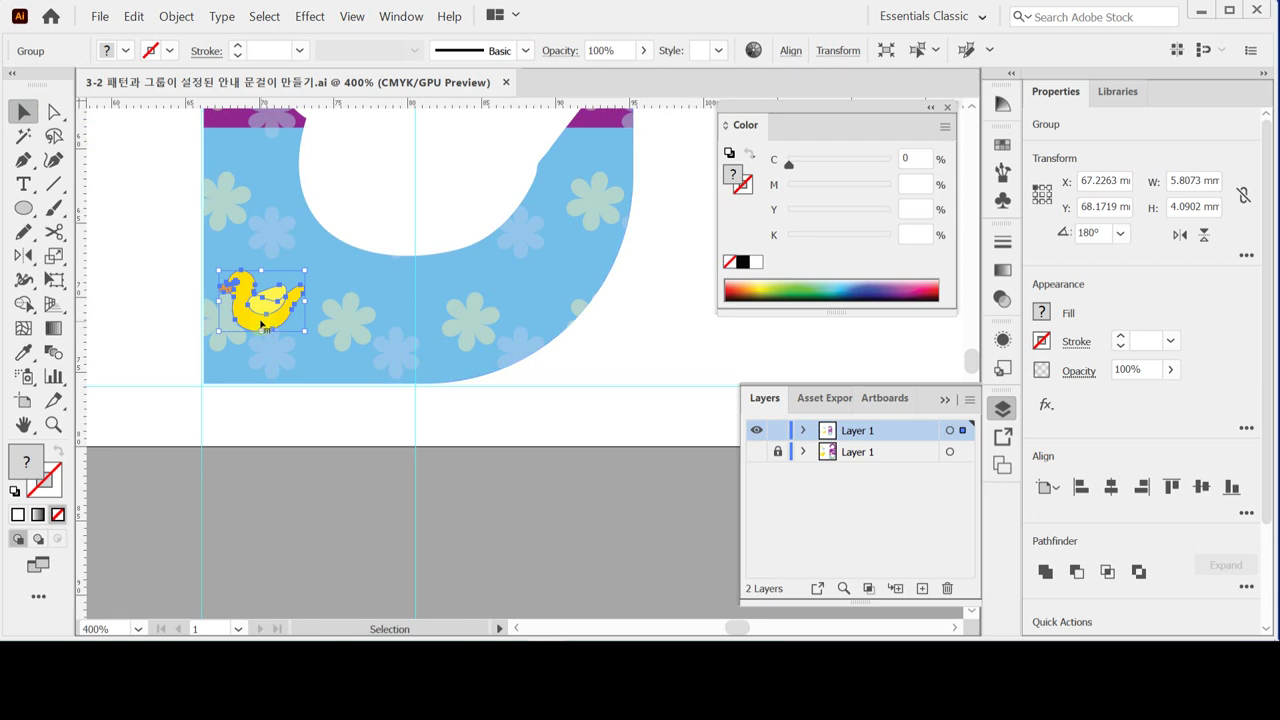
drag(262, 325, 351, 329)
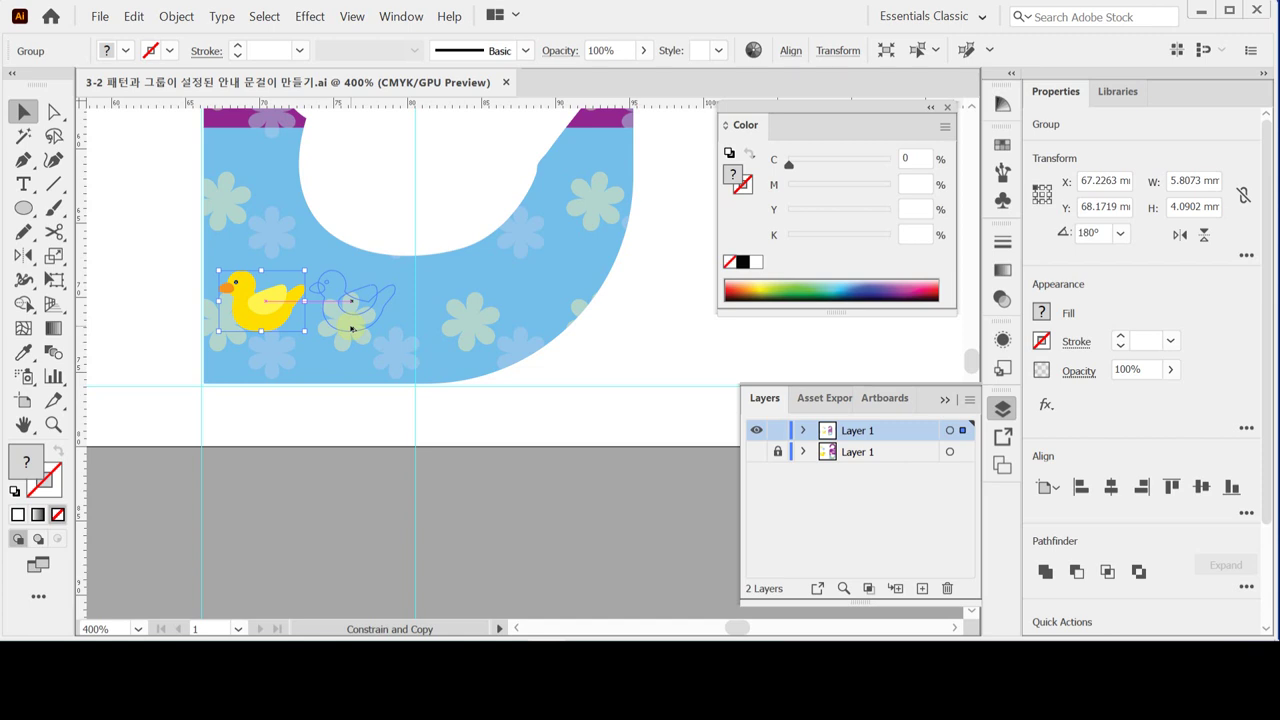
drag(351, 328, 351, 328)
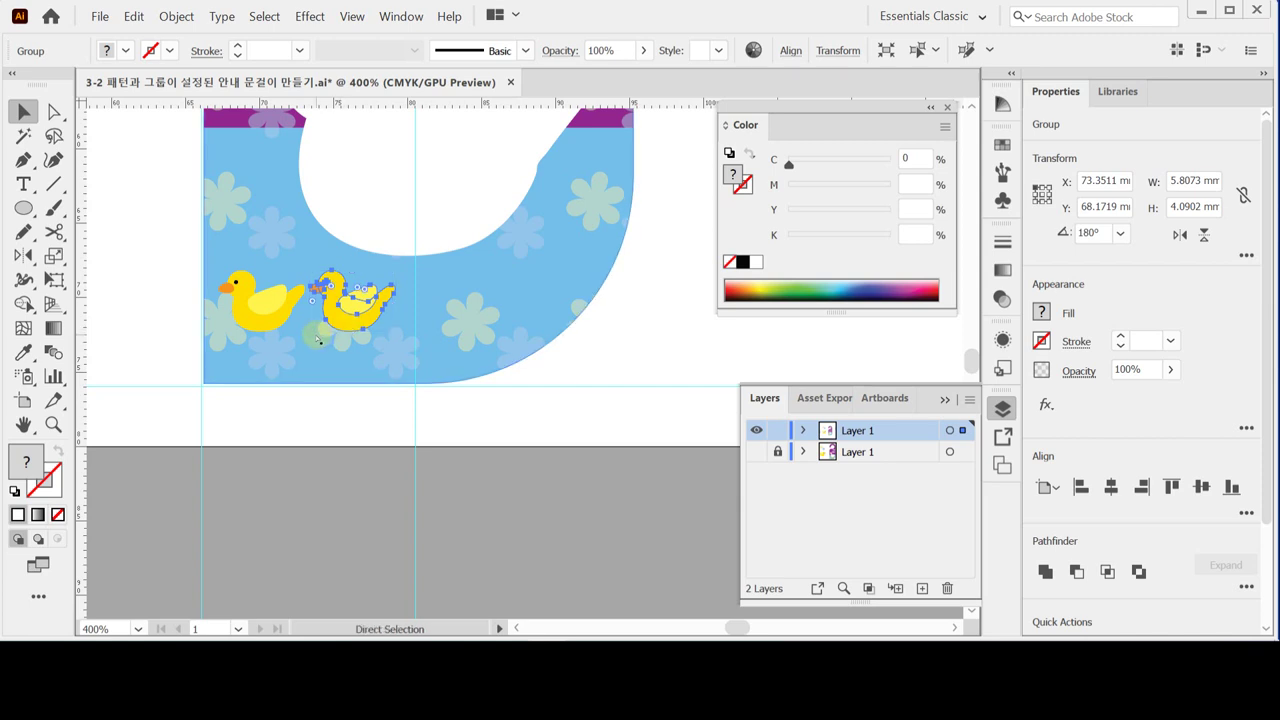
key(ctrl+d)
key(ctrl+d)
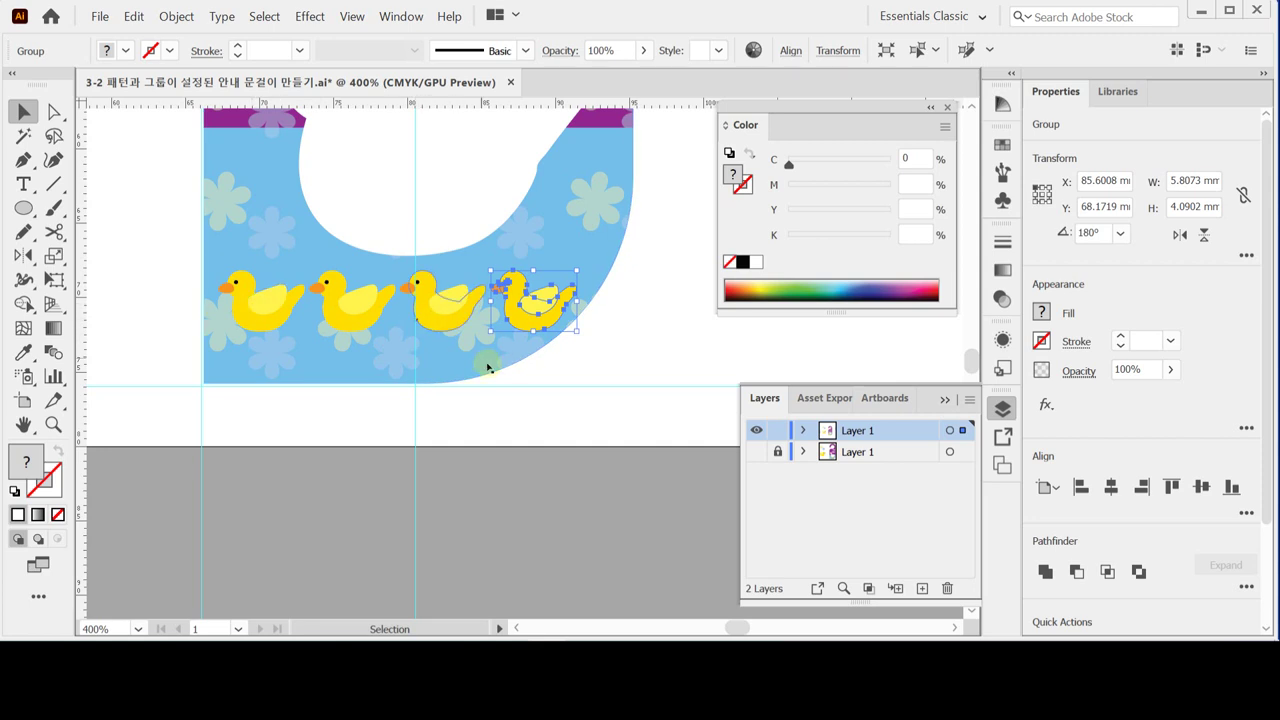
- Select all four small ducks in the row, group them, and clear the selection
shift+click(263, 316)
shift+click(345, 300)
shift+click(441, 313)
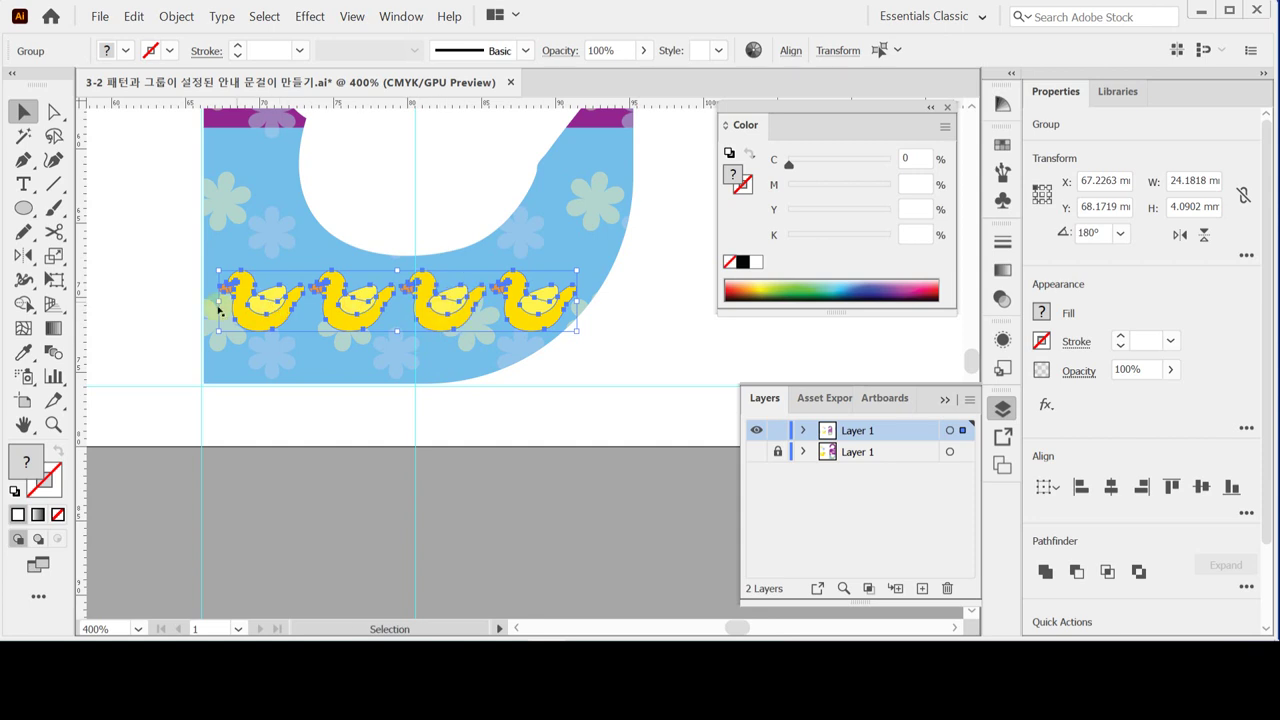
key(ctrl)
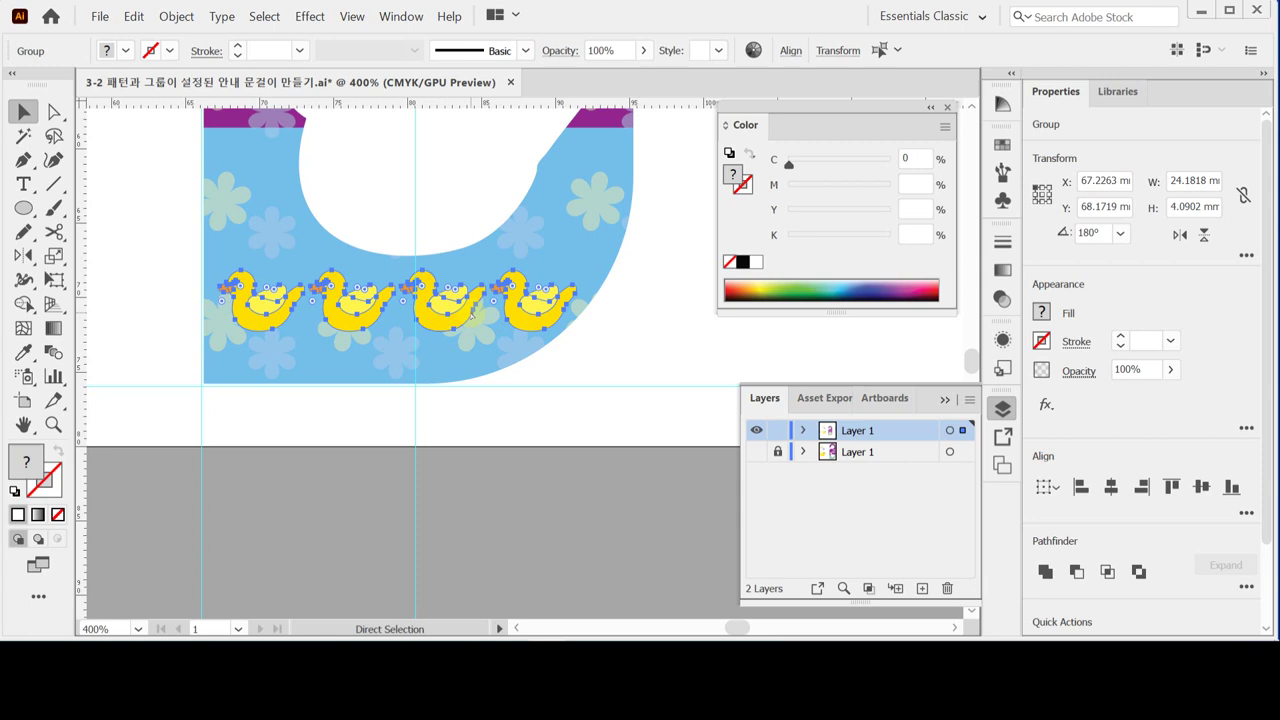
click(501, 402)
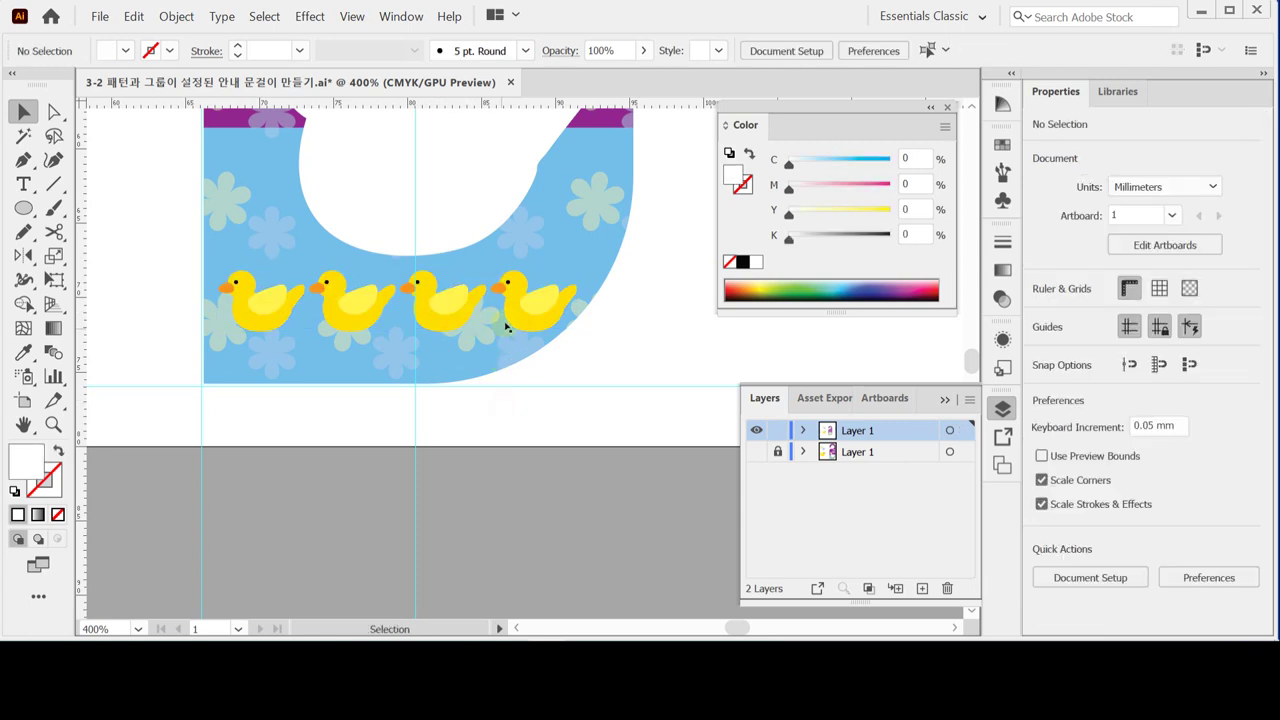
- Select and deselect the row of small yellow ducks to check that it behaves as one group
click(518, 318)
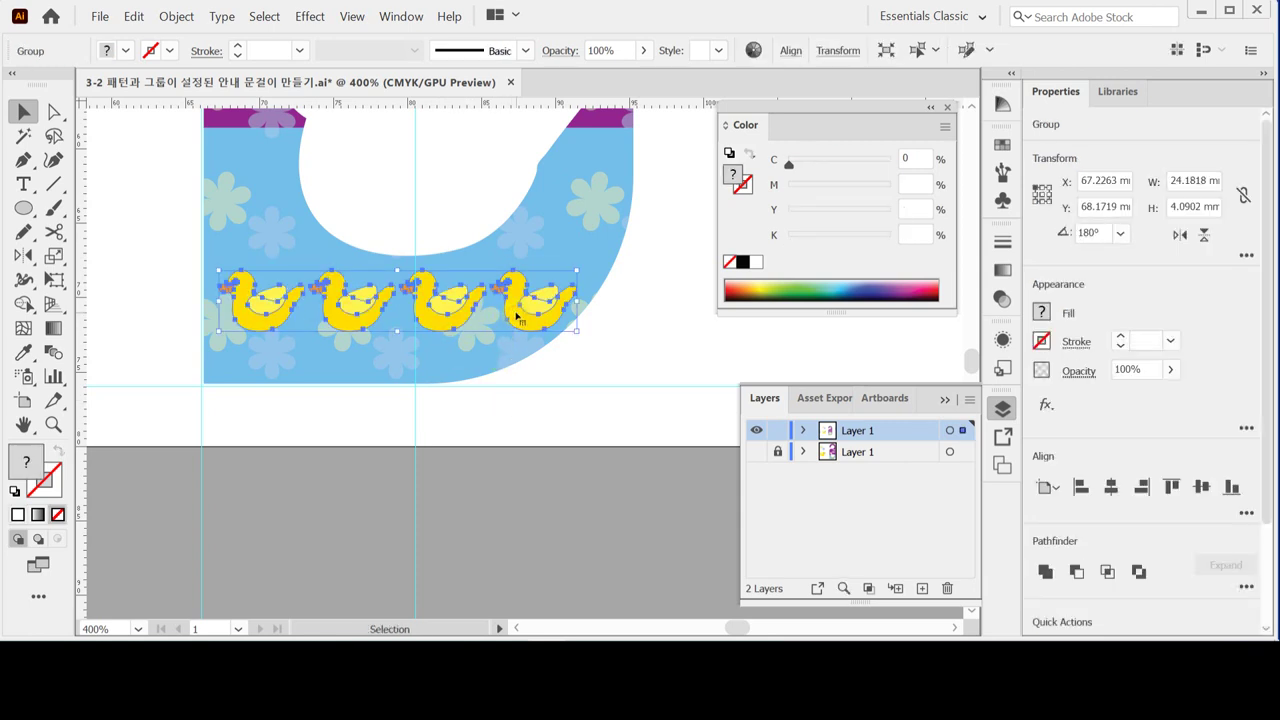
click(595, 395)
click(540, 312)
click(591, 403)
click(560, 318)
click(582, 372)
click(383, 306)
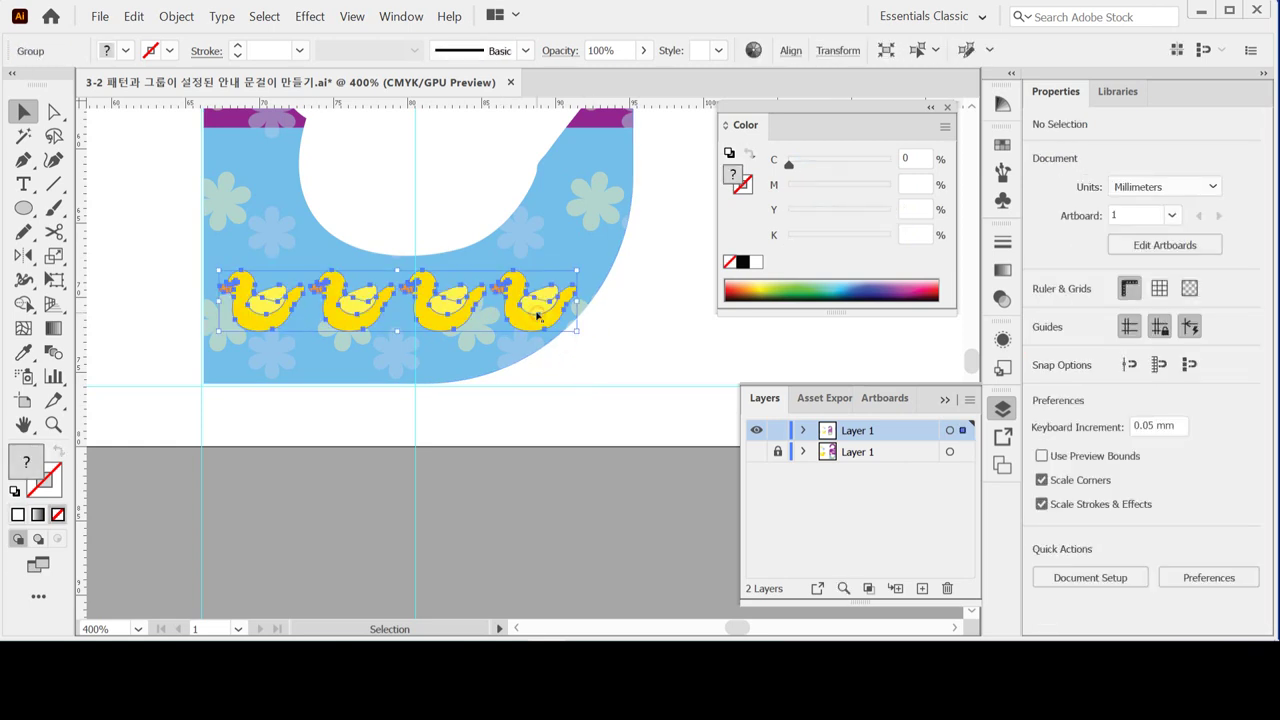
click(560, 380)
click(532, 318)
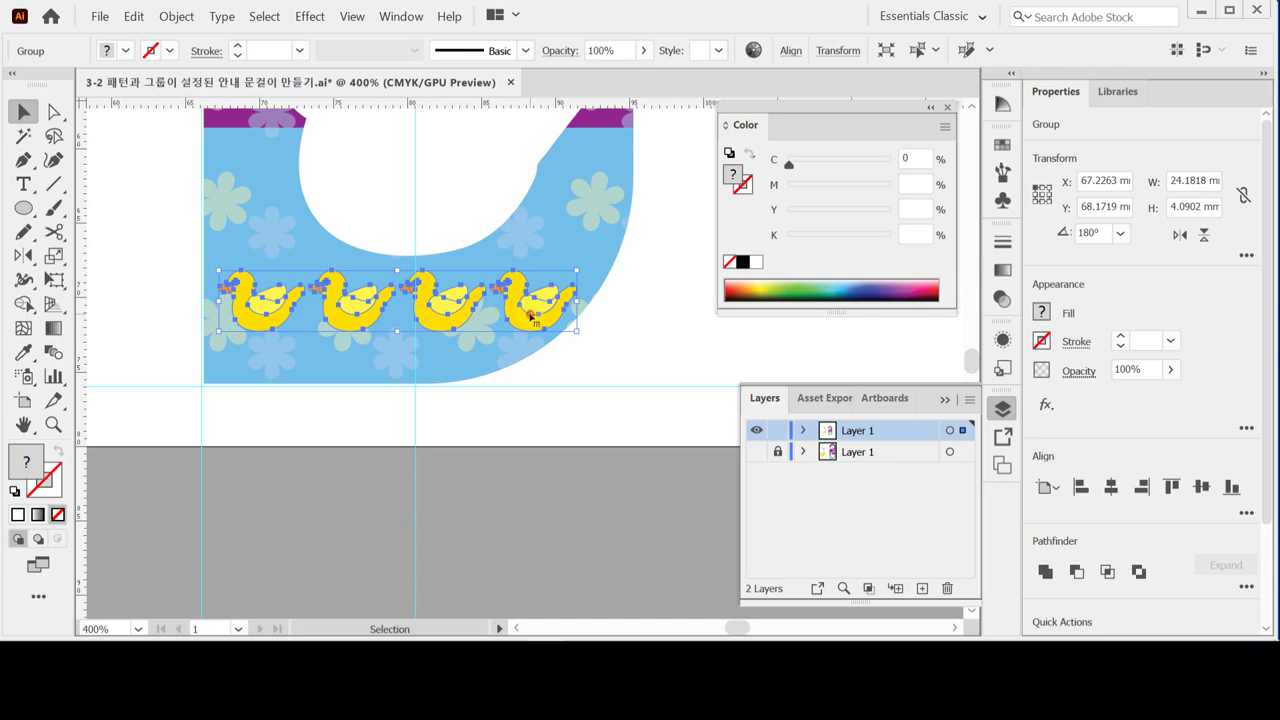
- Isolate the small duck group, select its ducks individually to inspect them, and exit isolation mode
double_click(531, 316)
click(528, 312)
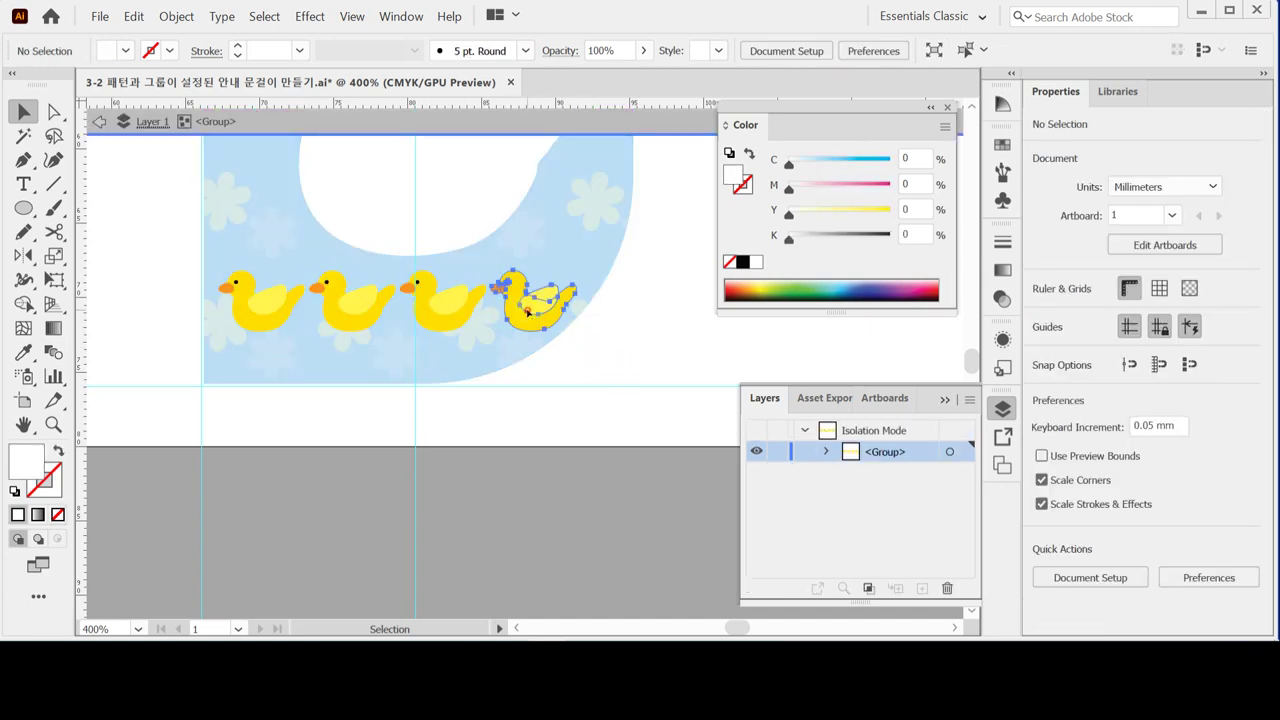
drag(528, 312, 353, 303)
click(258, 316)
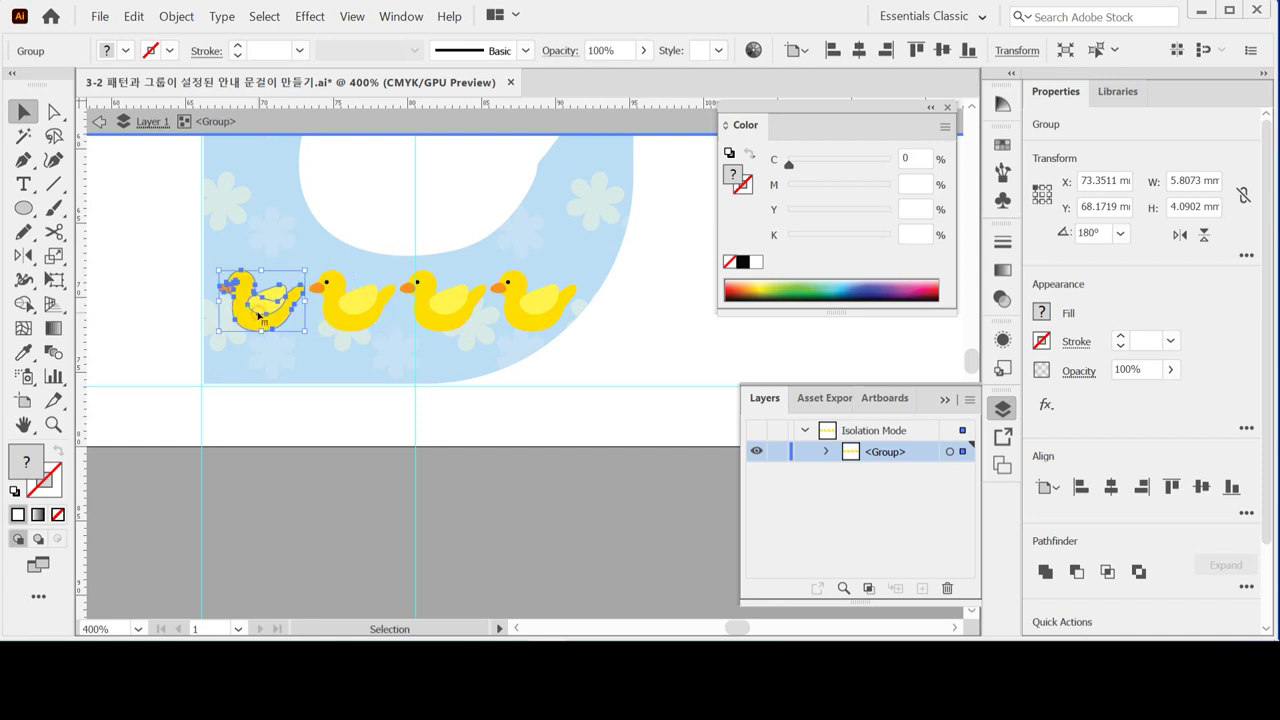
click(352, 314)
click(446, 314)
click(540, 316)
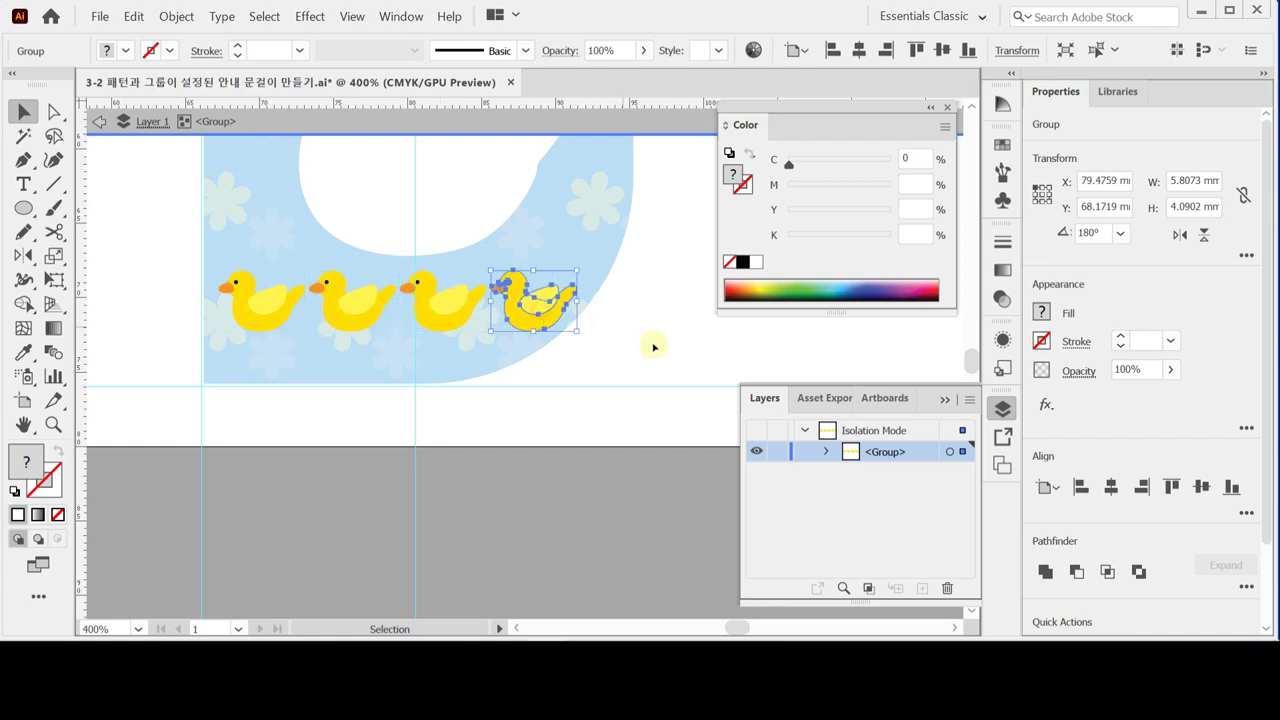
double_click(643, 352)
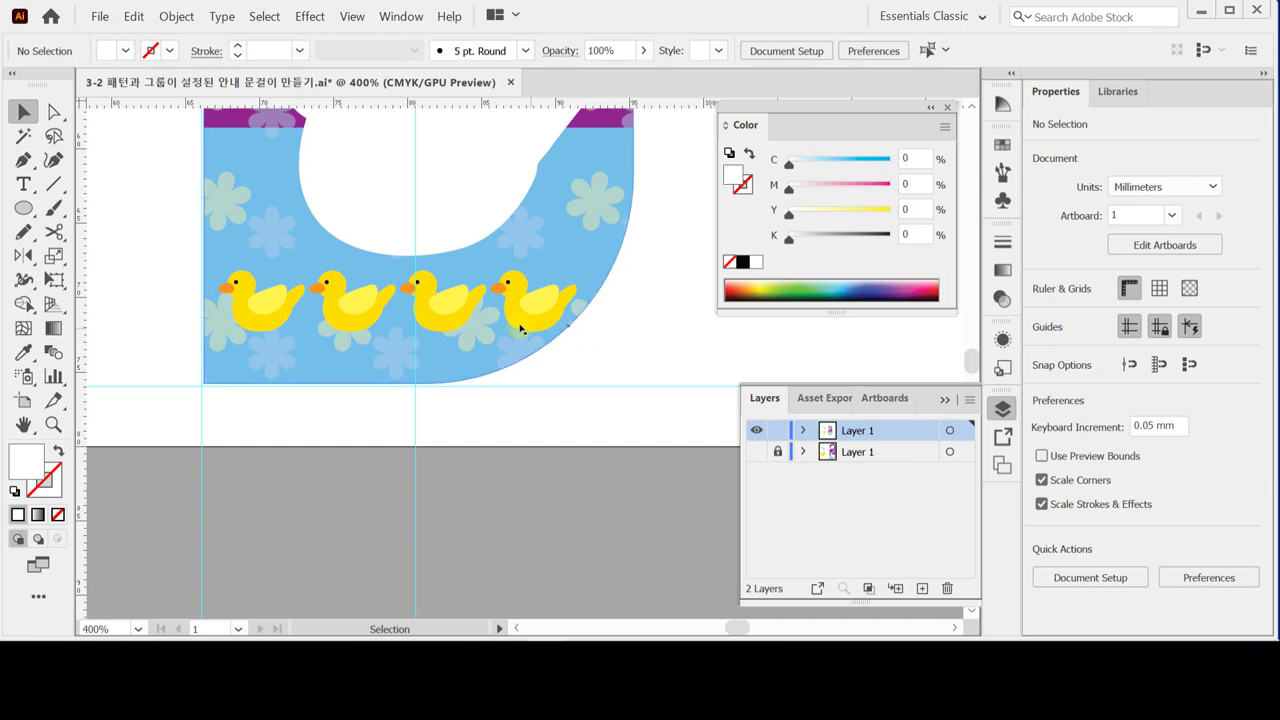
- Copy the light green flower and paste a duplicate onto the hanger
ctrl+alt+click(477, 324)
ctrl+alt+click(477, 324)
ctrl+alt+click(477, 324)
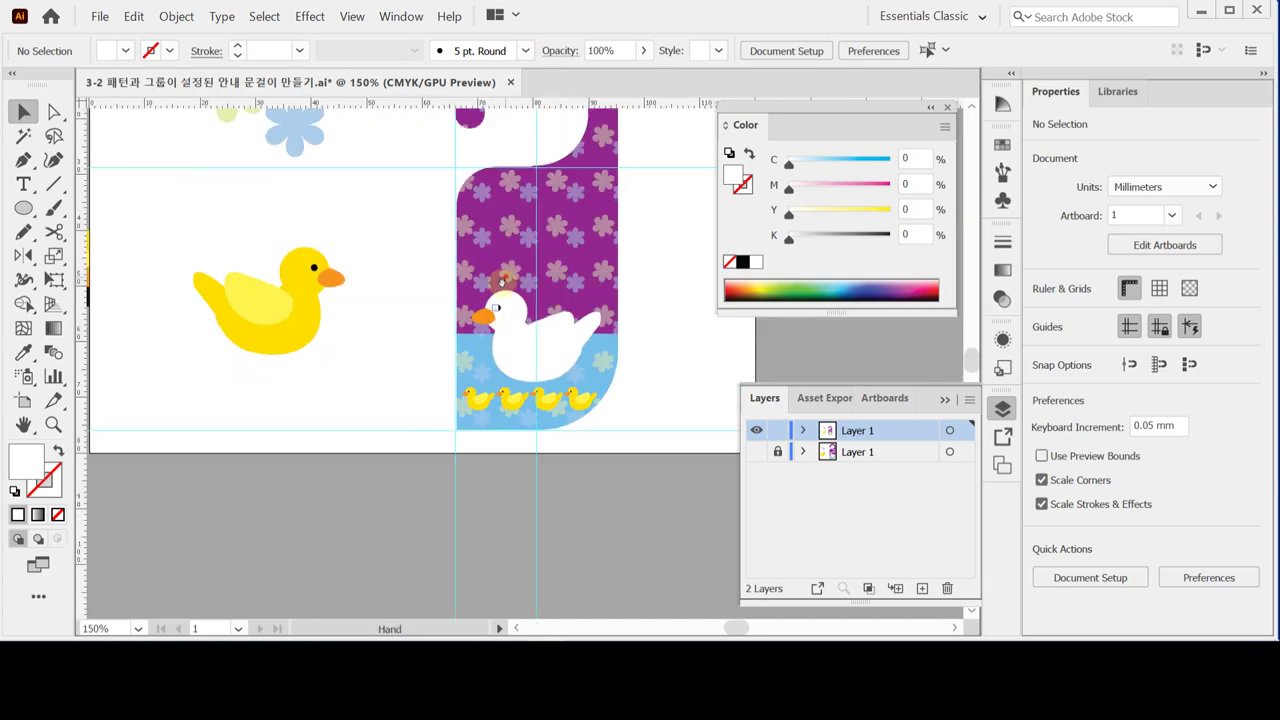
scroll(406, 365, up, 2)
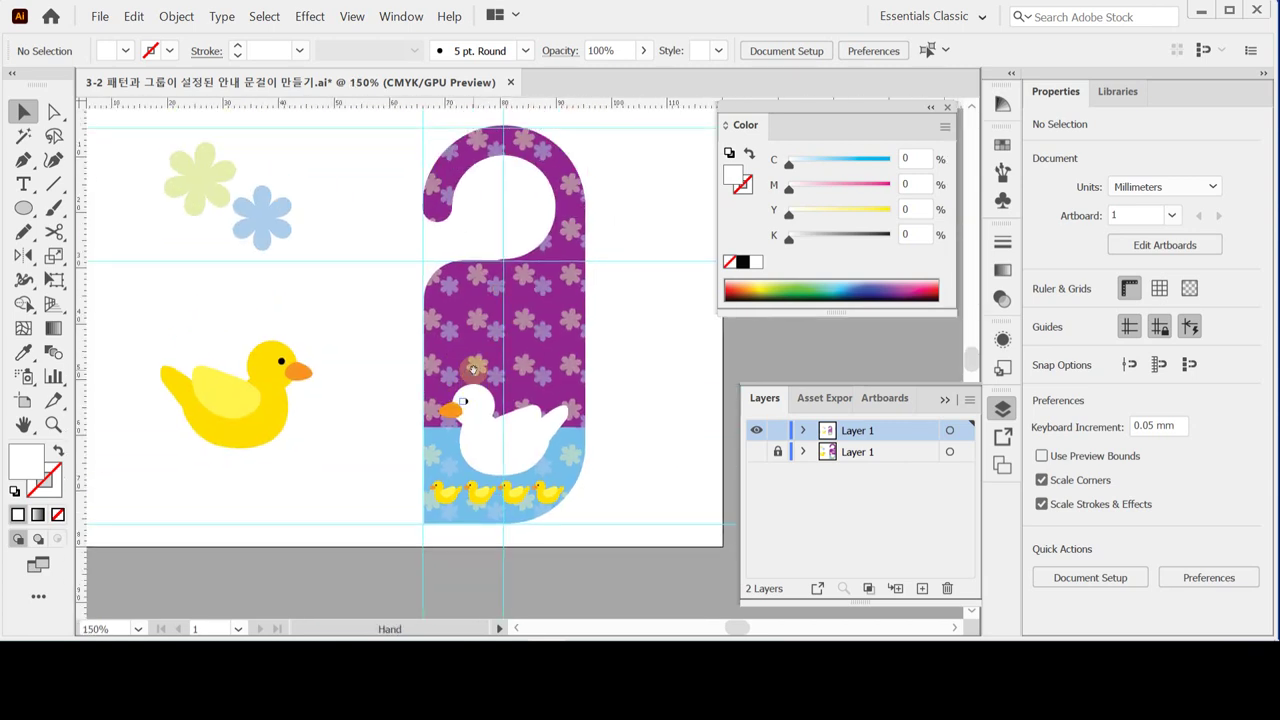
click(213, 178)
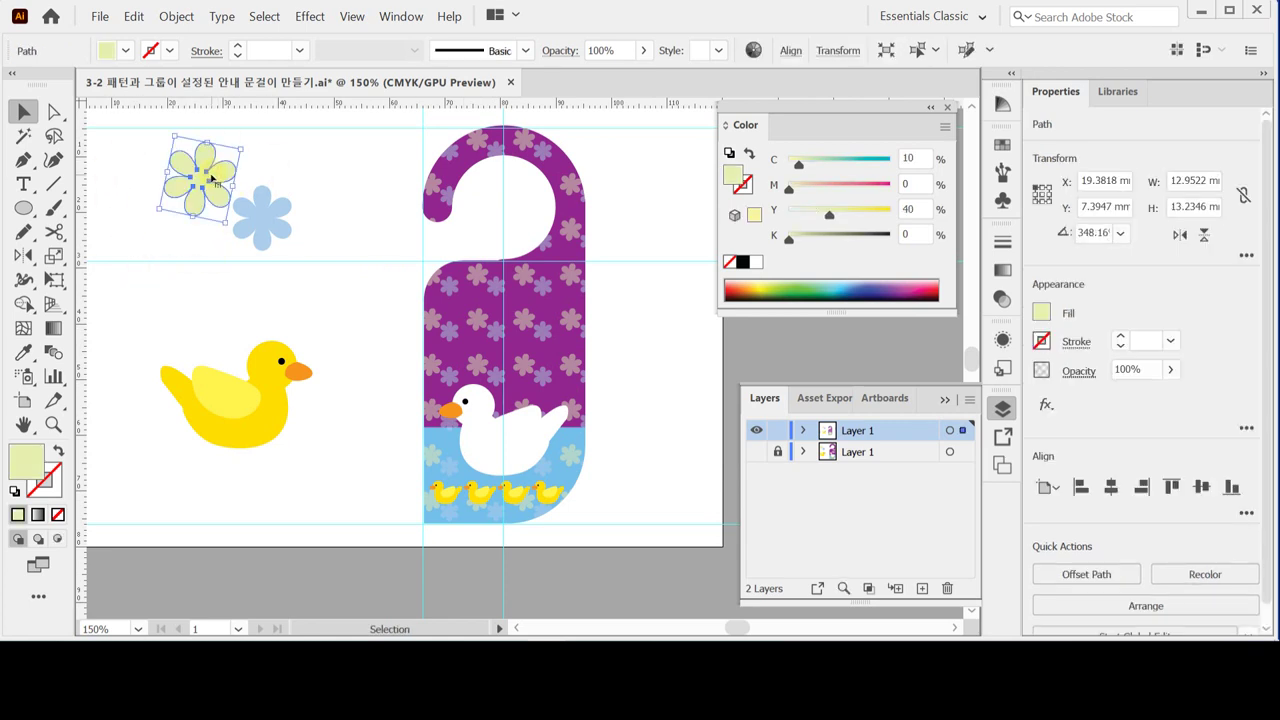
ctrl+click(212, 178)
key(ctrl+c)
key(ctrl+v)
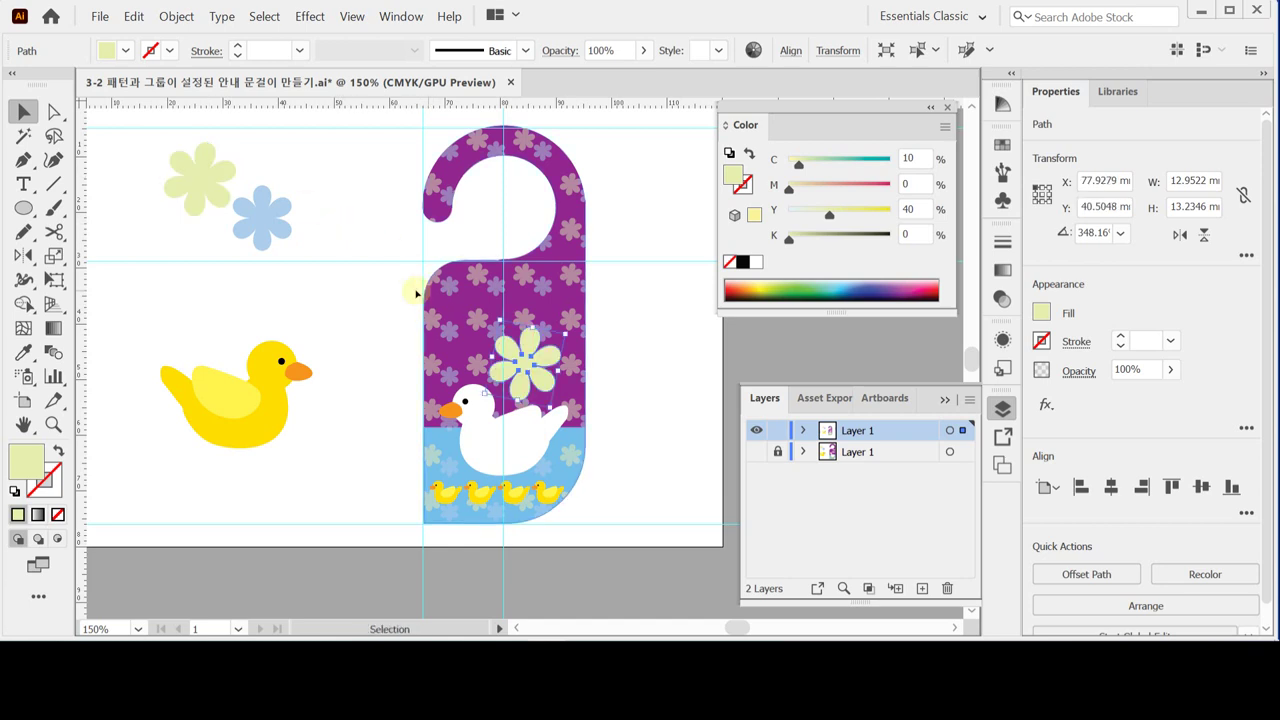
- Scale the pasted flower uniformly to 70% and move it above the white duck's head
double_click(53, 256)
drag(624, 165, 362, 183)
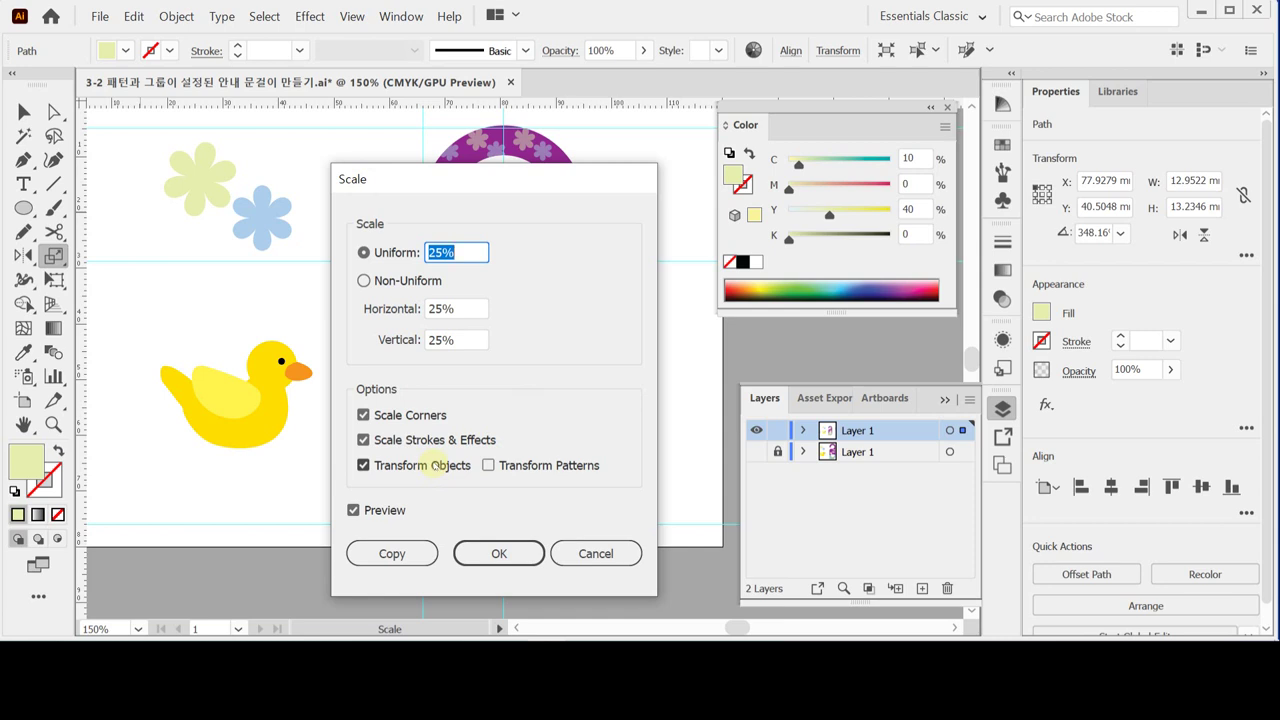
text(70)
click(490, 554)
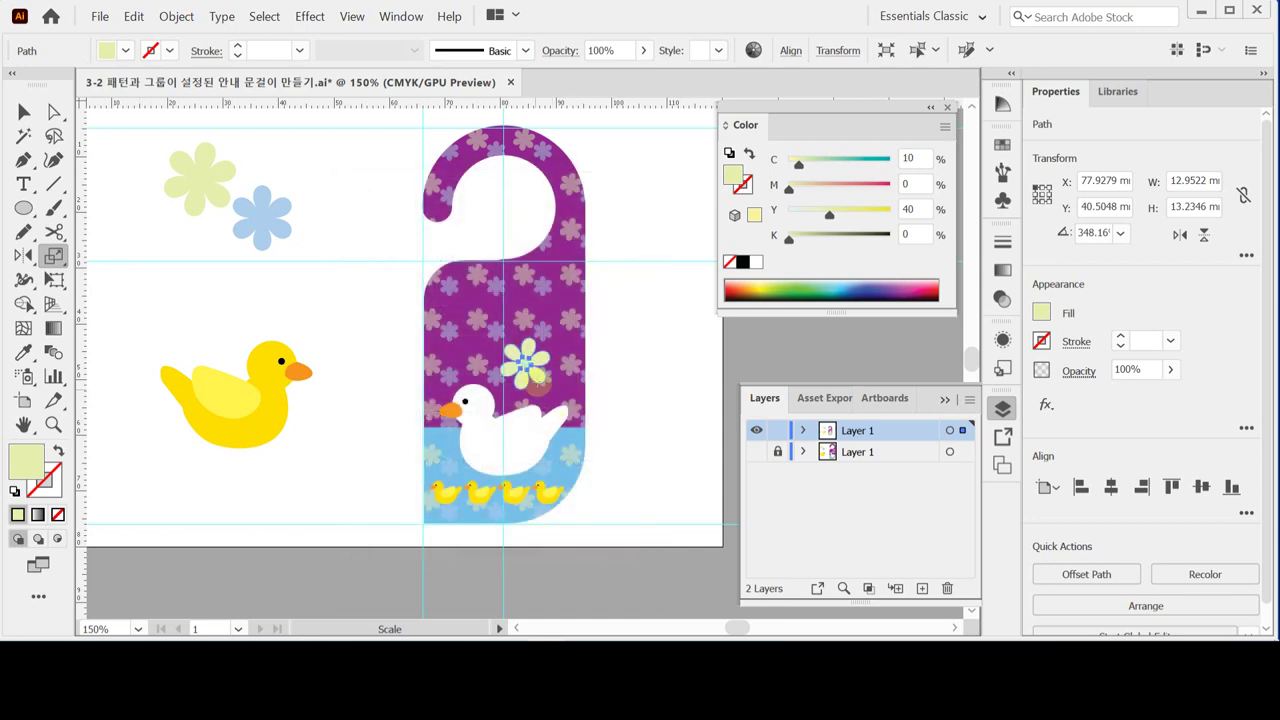
drag(545, 368, 478, 372)
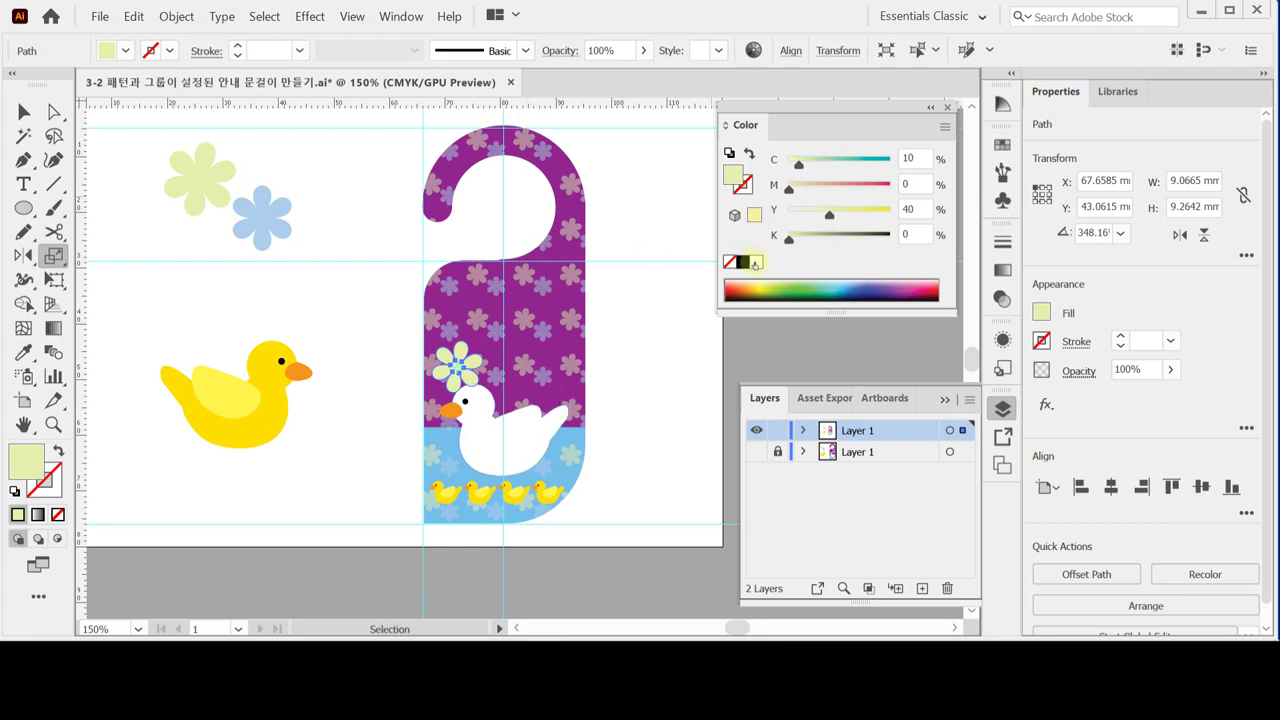
- Fill the small flower with pink, C 0, M 30, Y 0, K 0
click(755, 262)
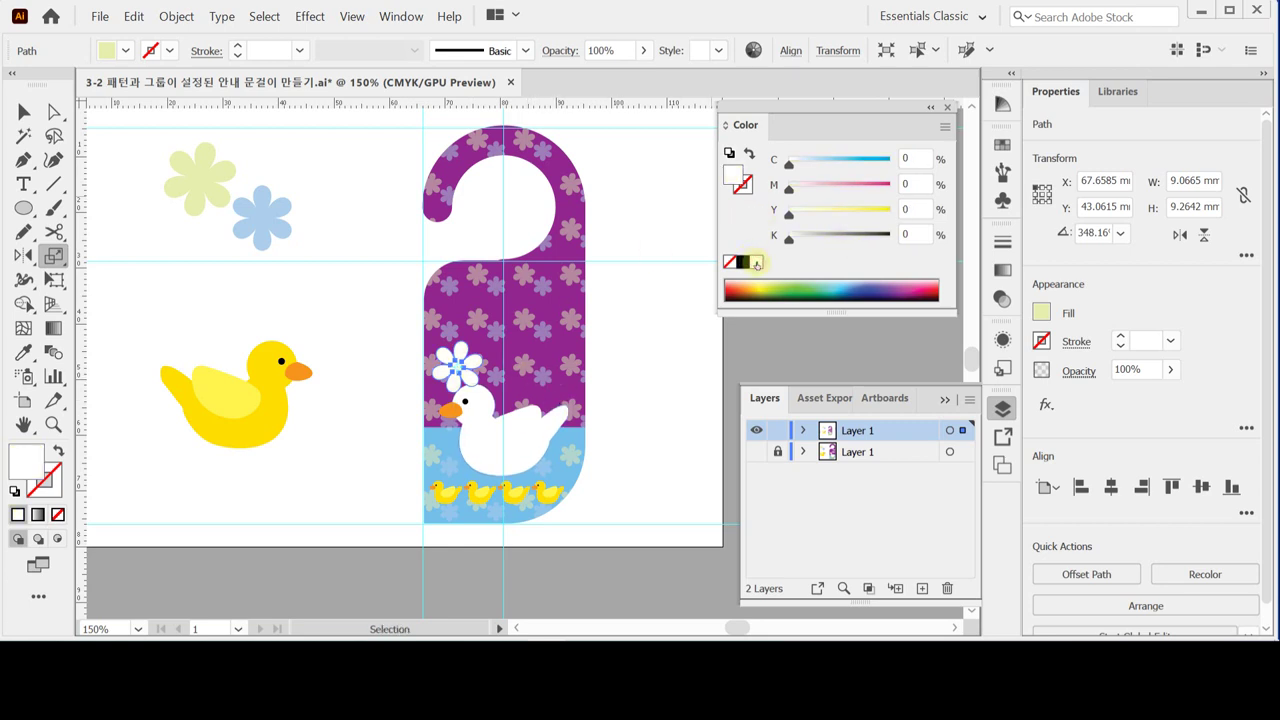
click(903, 183)
text(30)
key(Return)
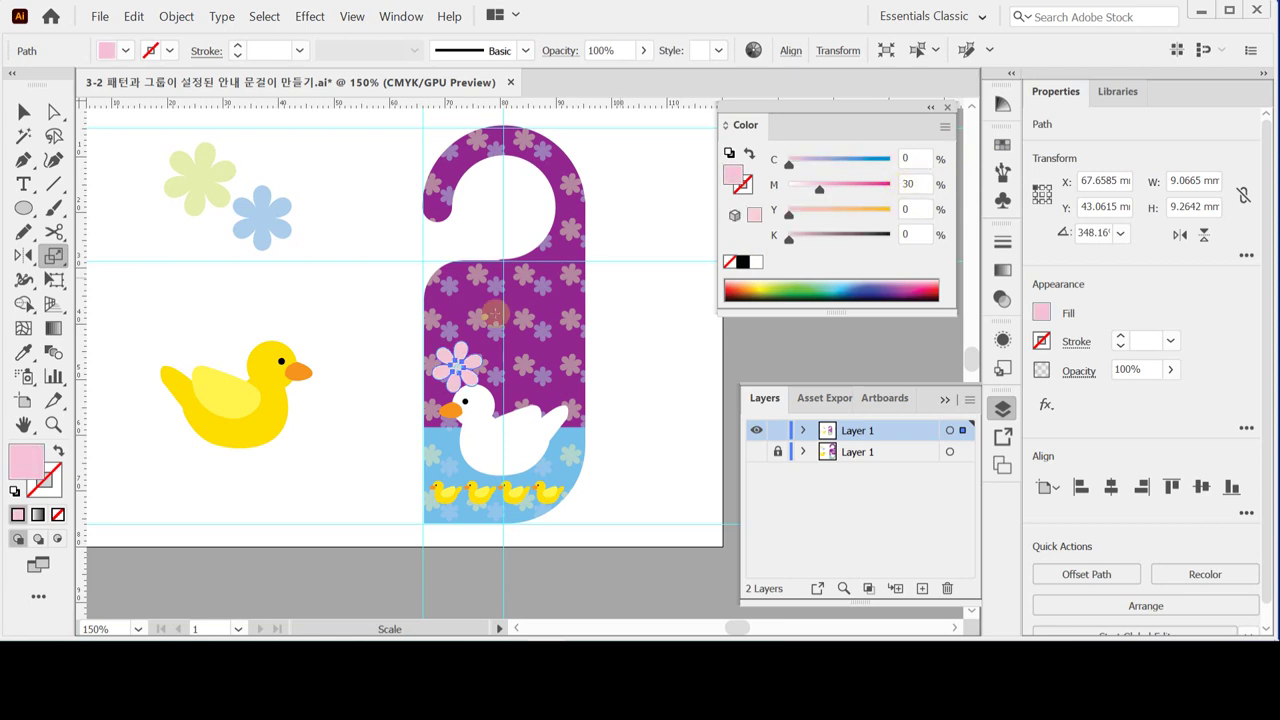
- Lower the pink flower so that it overlaps the upper edge of the white duck's head
scroll(521, 398, up, 3)
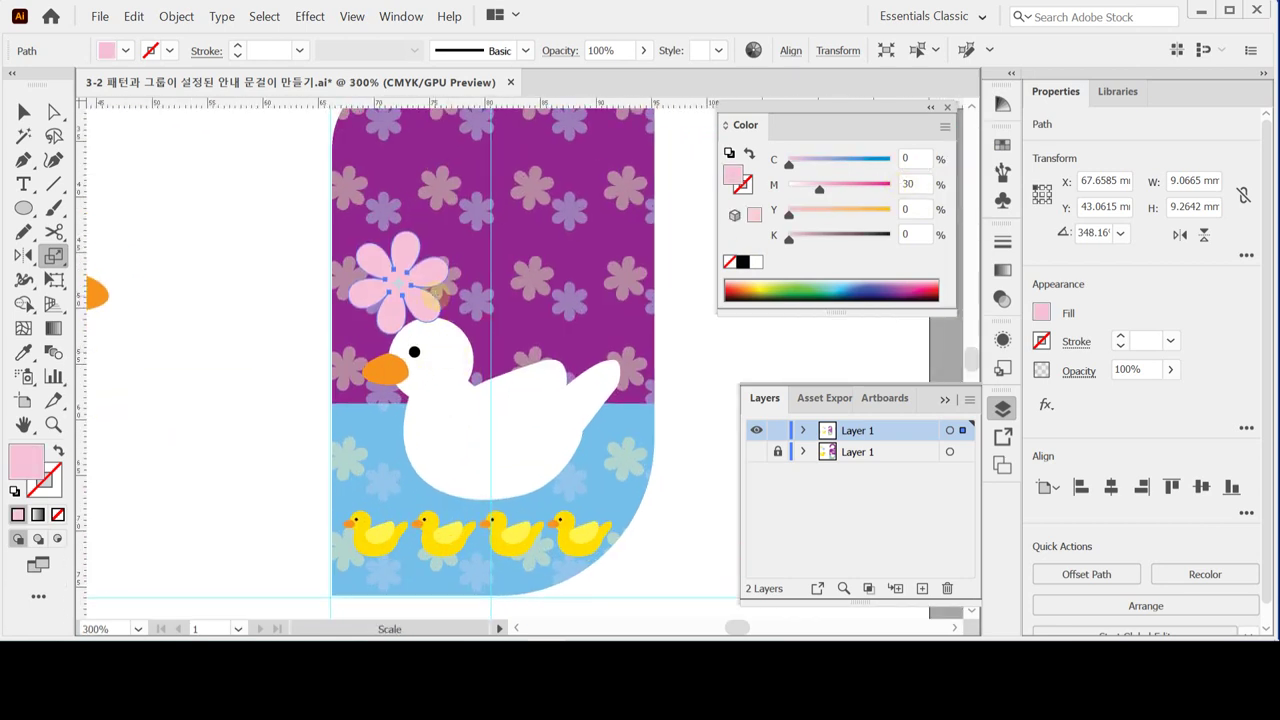
drag(428, 275, 430, 287)
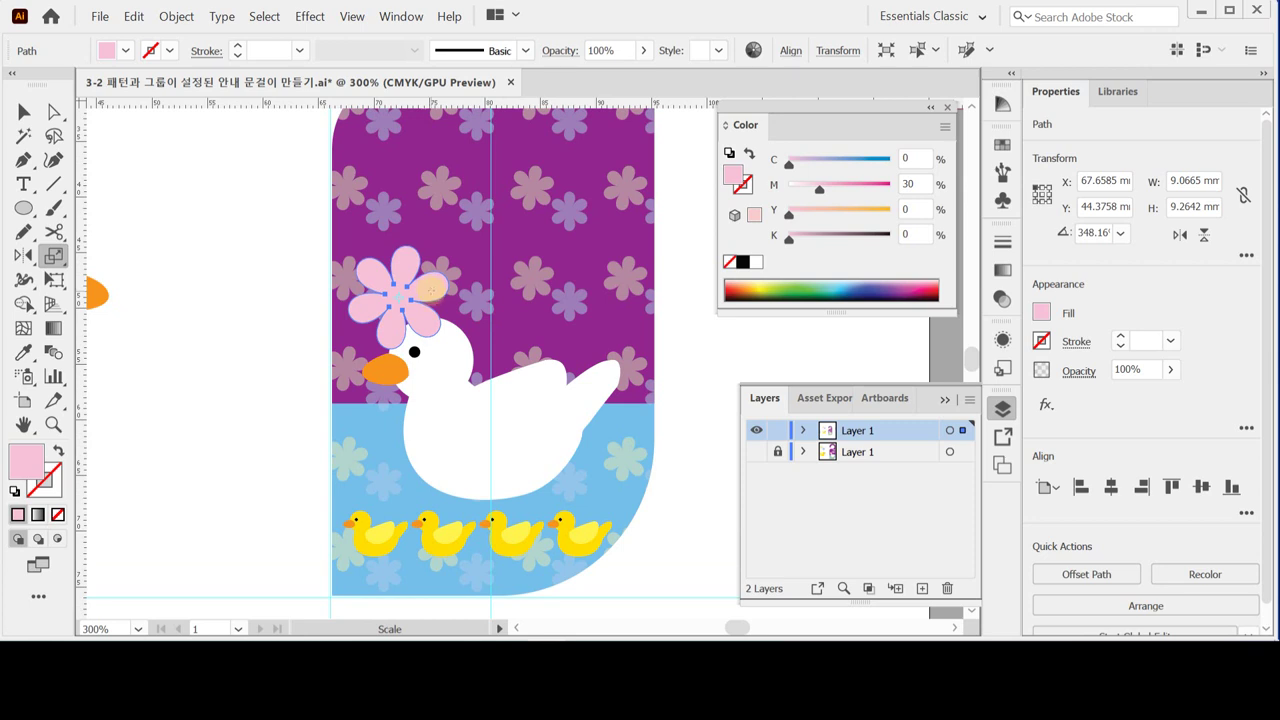
mouse_move(430, 290)
mouse_down()
mouse_move(428, 330)
mouse_move(431, 289)
mouse_move(434, 301)
mouse_up()
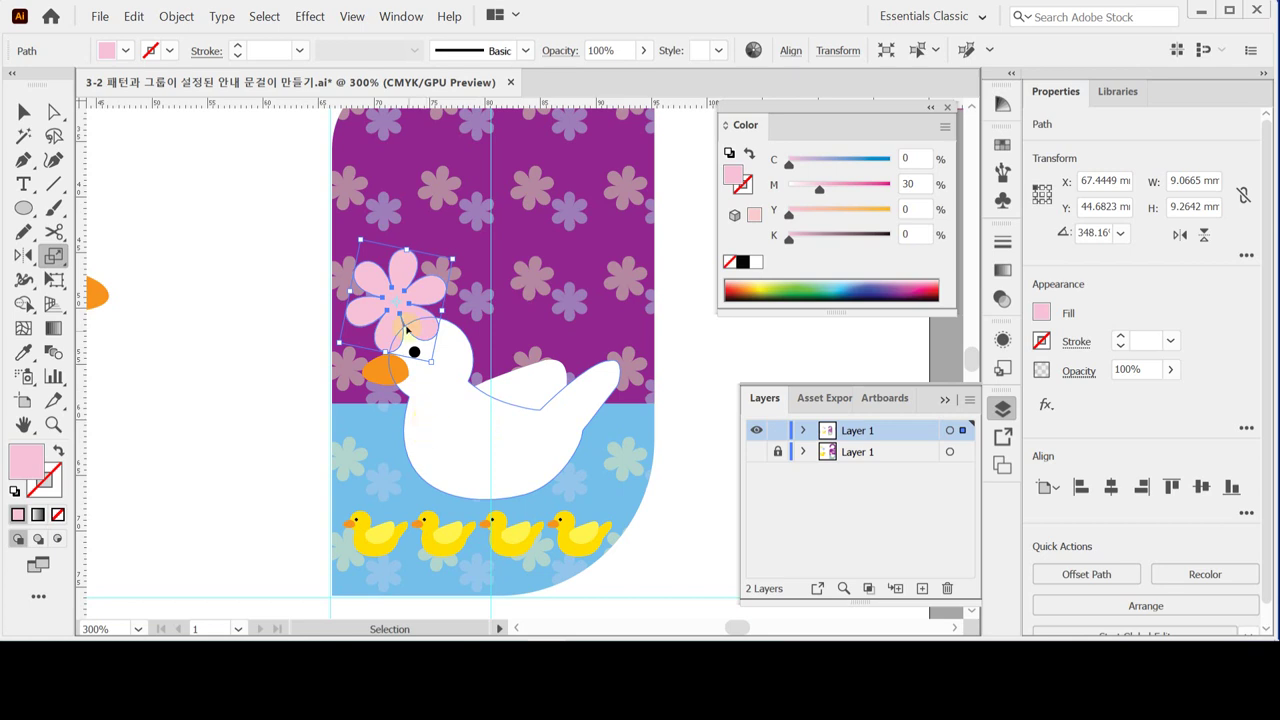
right_click(399, 295)
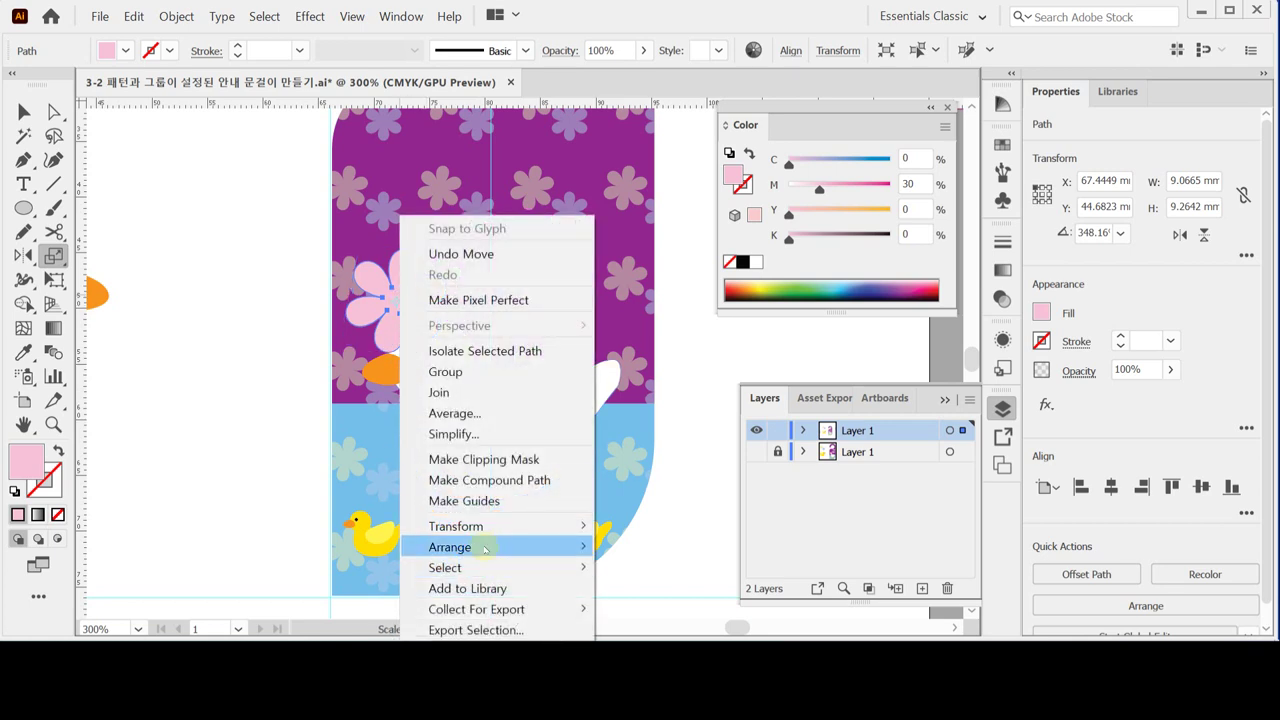
mouse_move(486, 547)
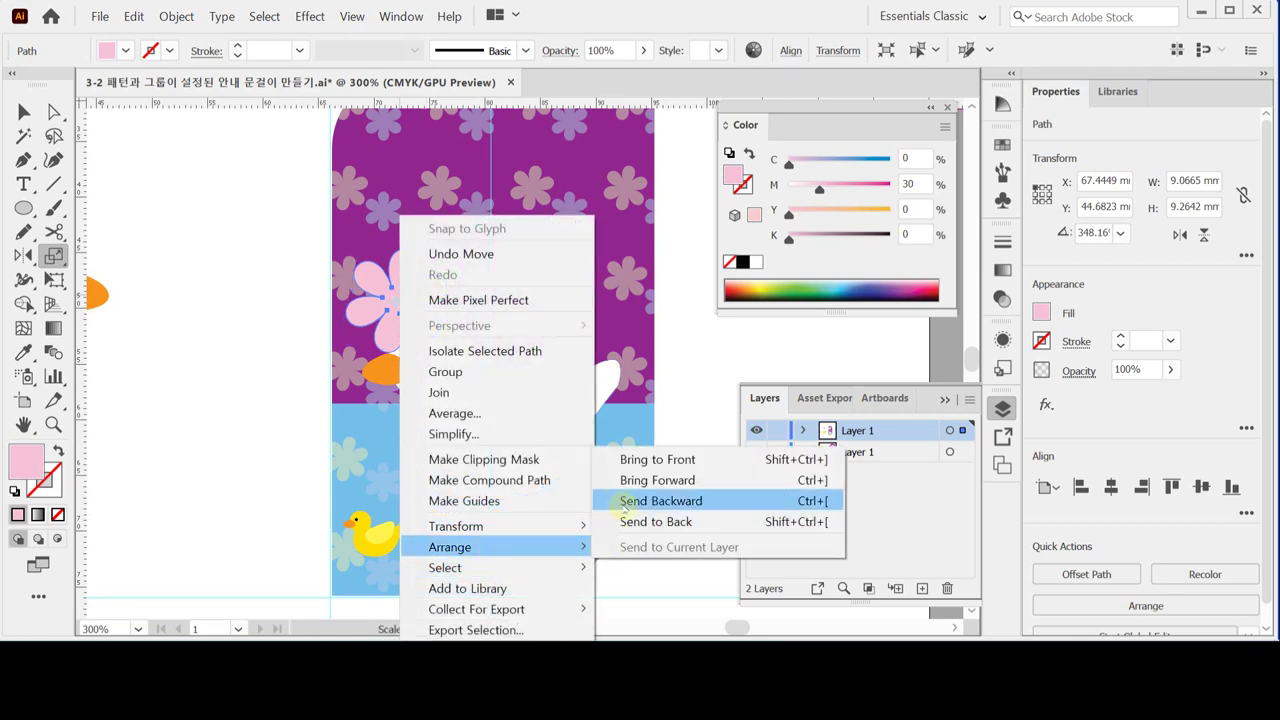
click(300, 414)
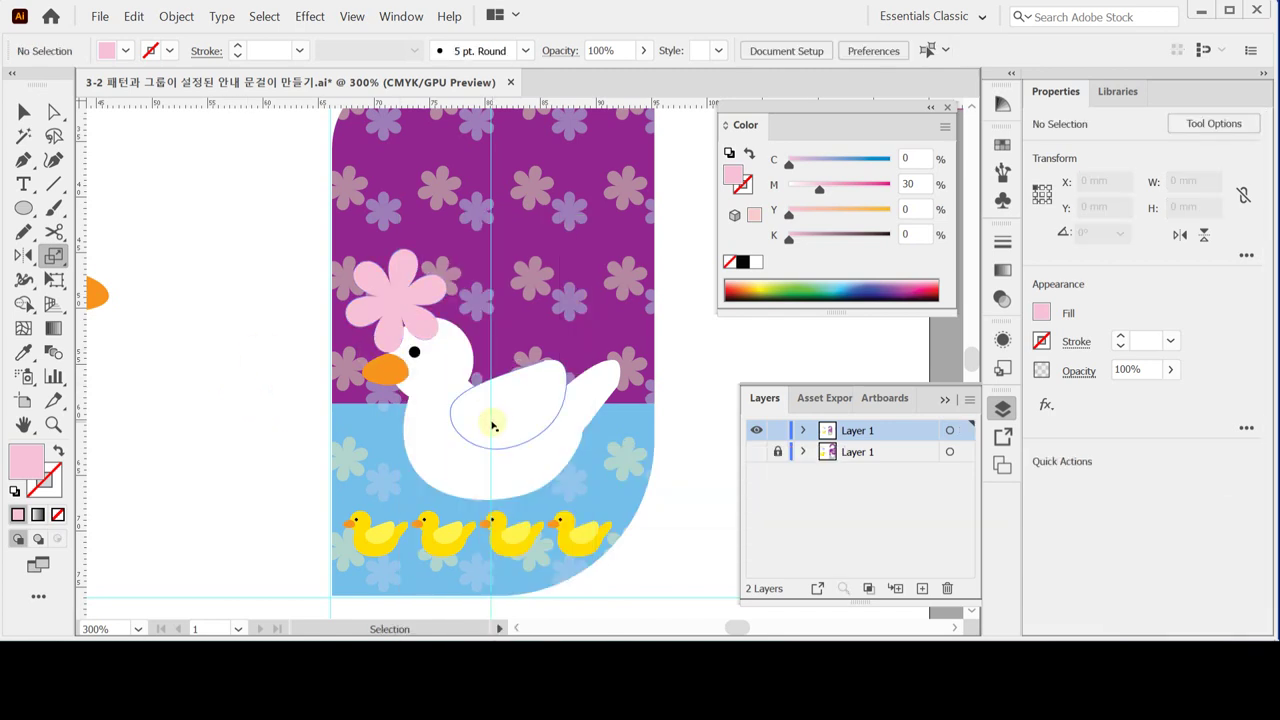
- Bring the white duck group to the front so it covers part of the pink flower, and clear the selection
click(445, 415)
right_click(463, 414)
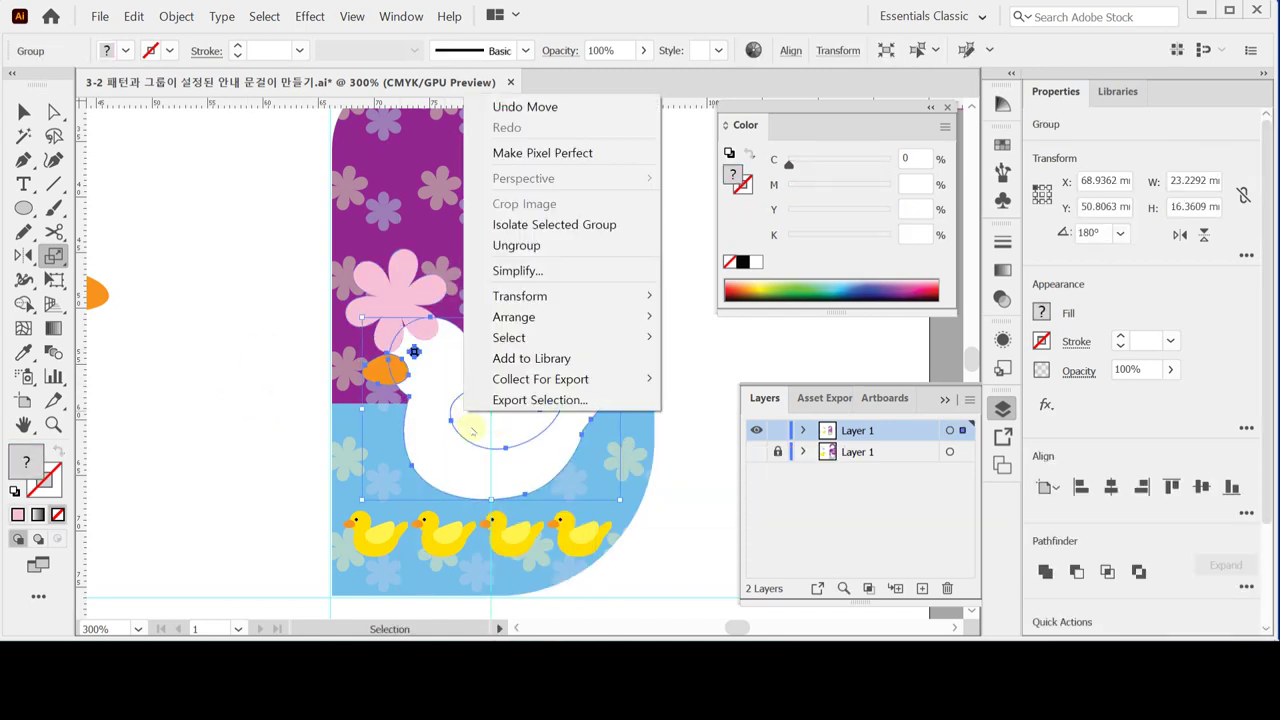
mouse_move(520, 317)
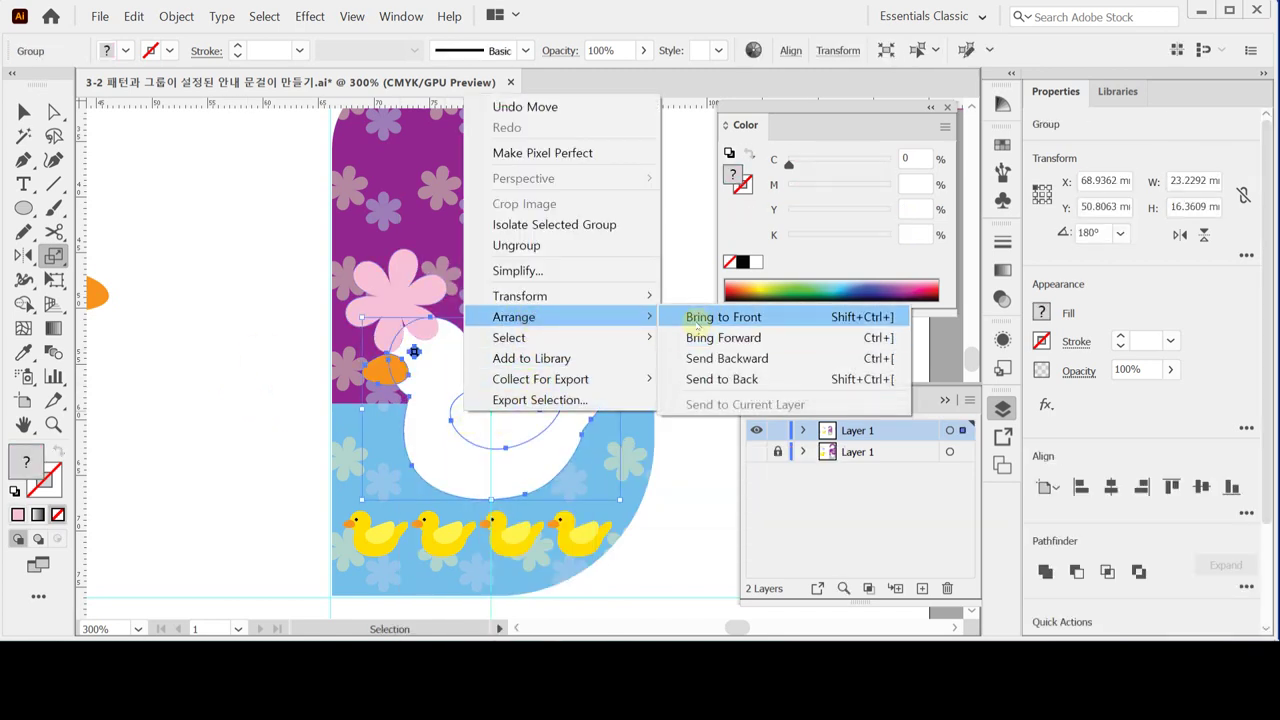
click(697, 317)
click(221, 401)
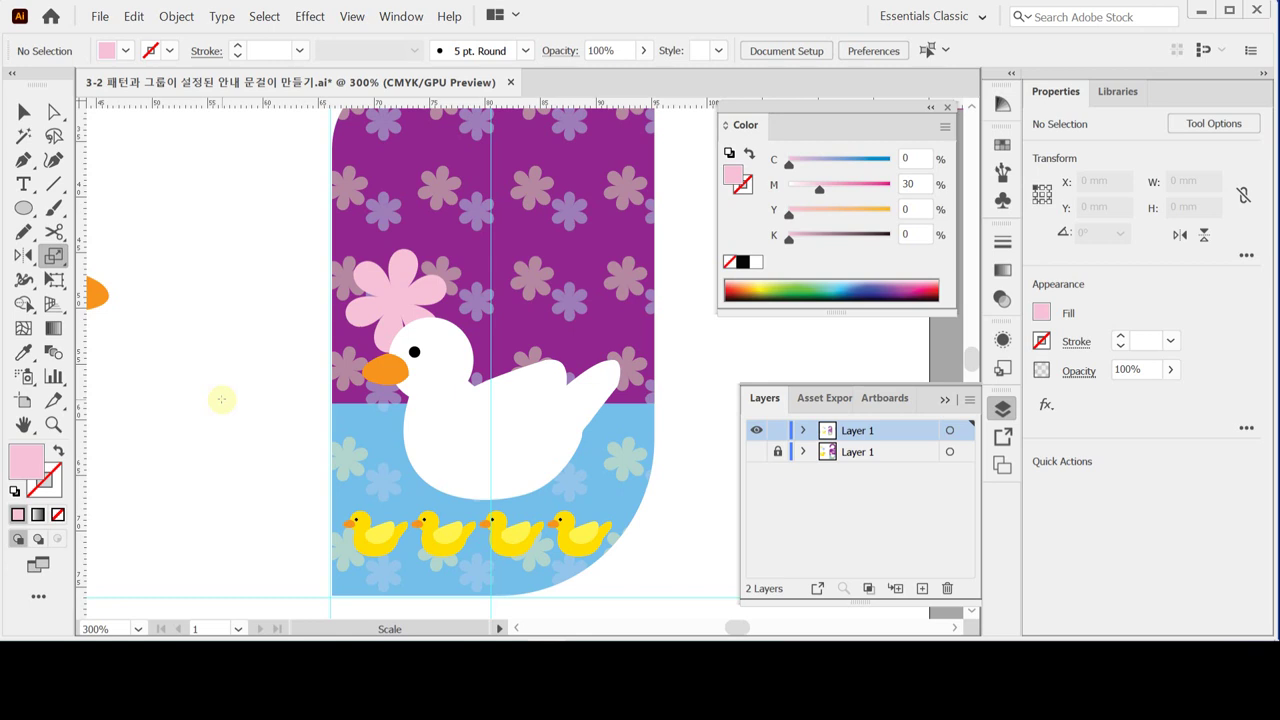
- Place a point text object on the hanger's purple area above the white duck
drag(380, 413, 289, 456)
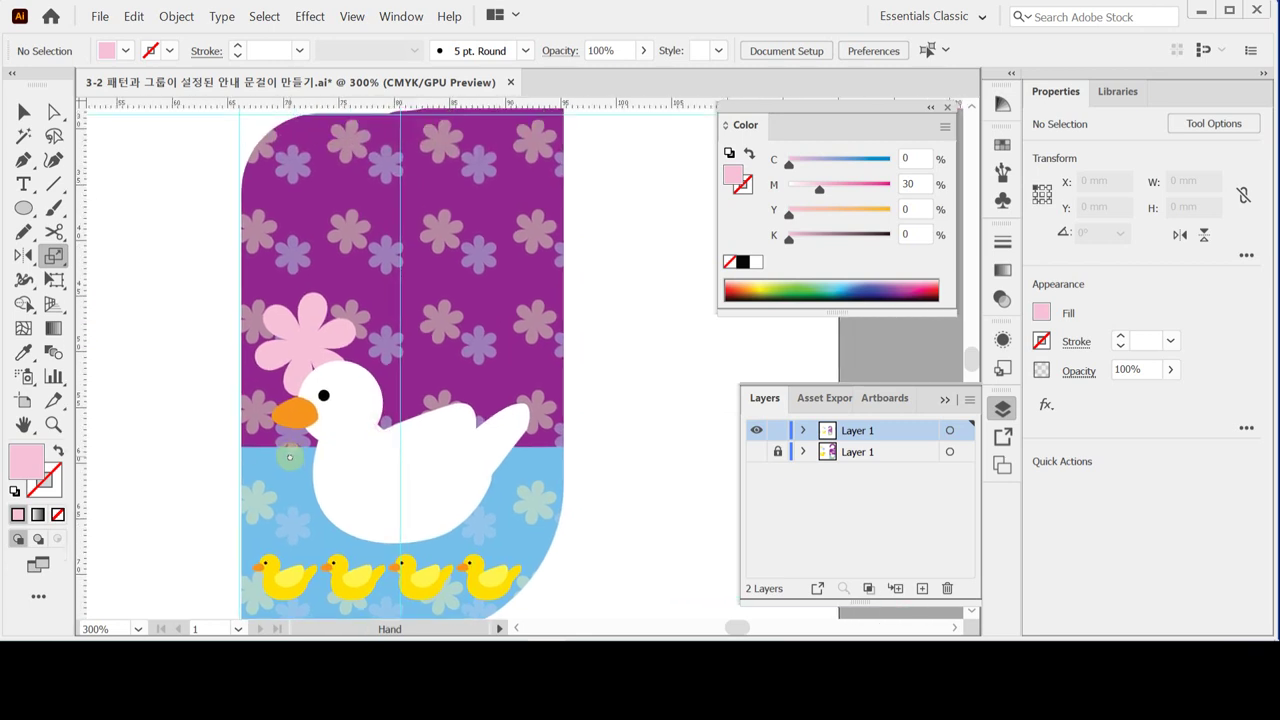
drag(23, 183, 97, 185)
drag(408, 284, 289, 335)
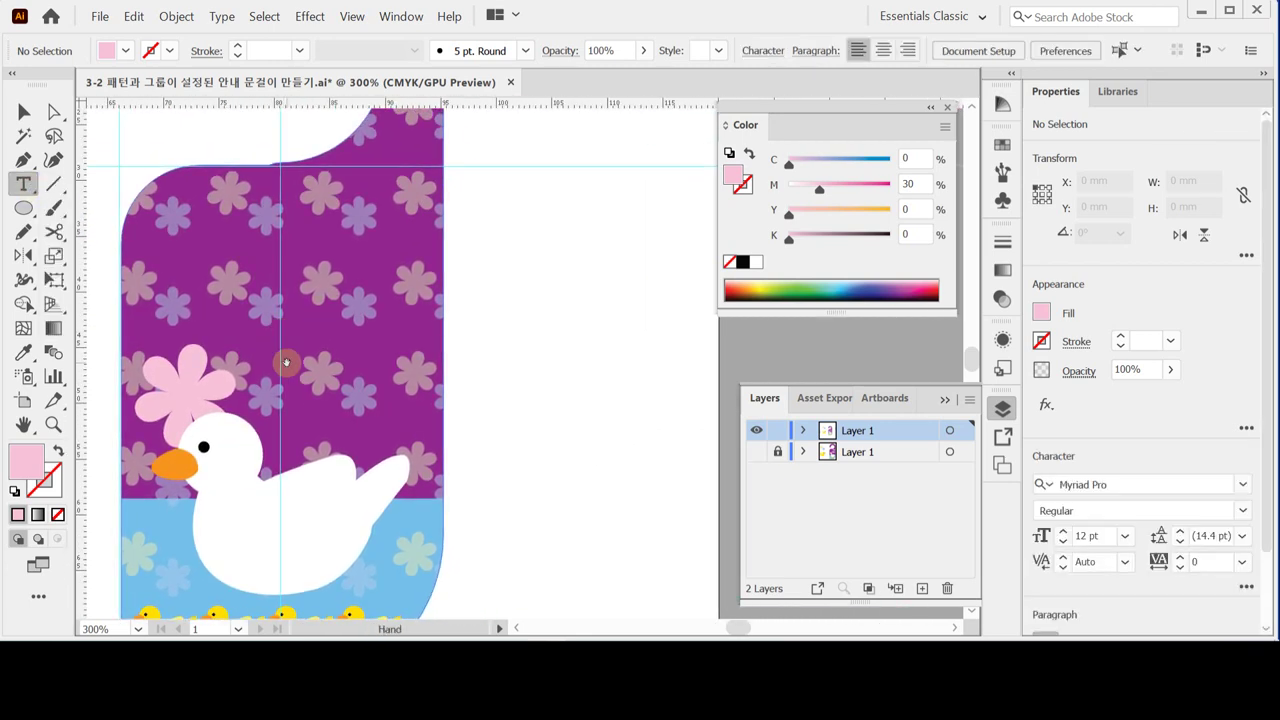
click(330, 236)
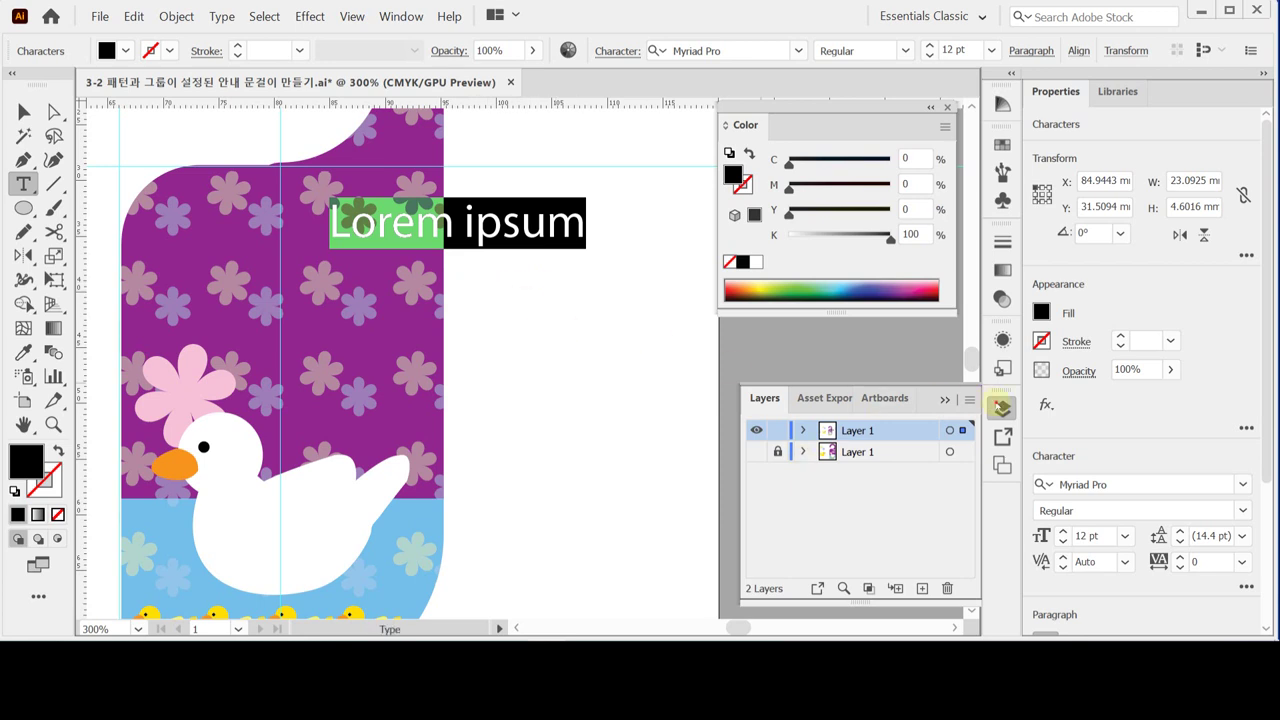
- Set the placeholder text's font to Times New Roman Bold
click(1003, 408)
key(ctrl+t)
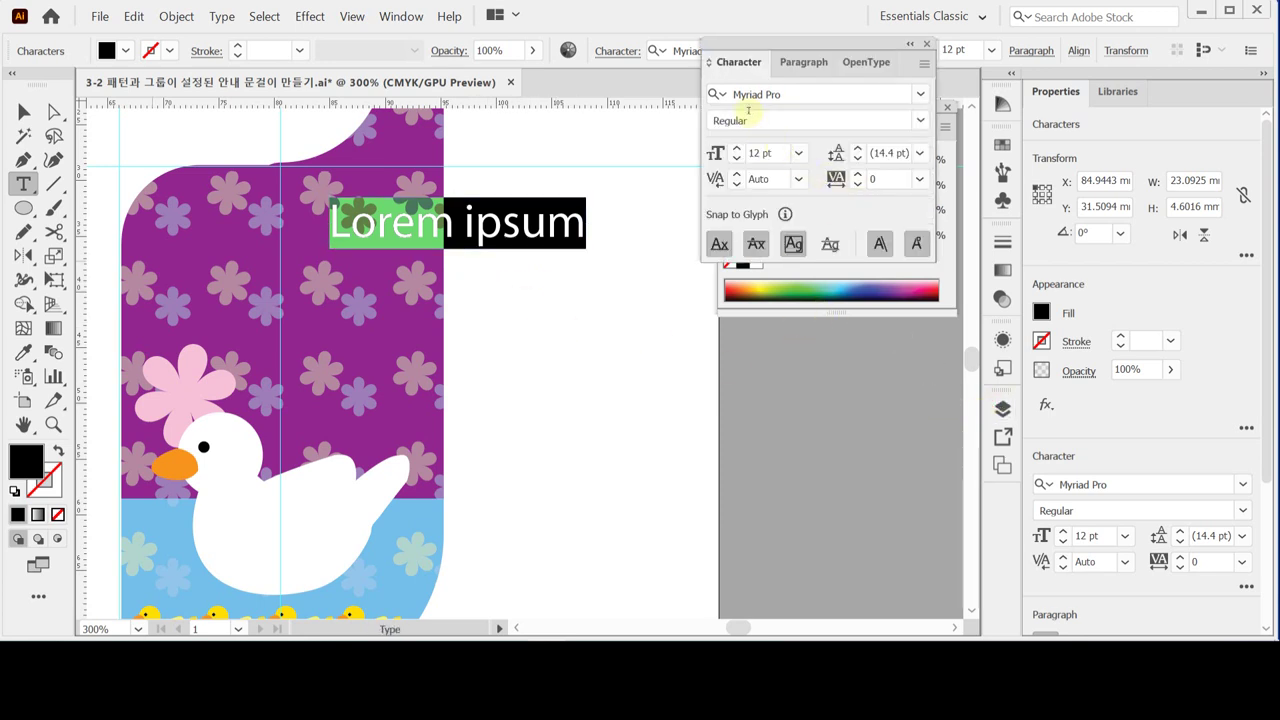
click(745, 97)
text(tim)
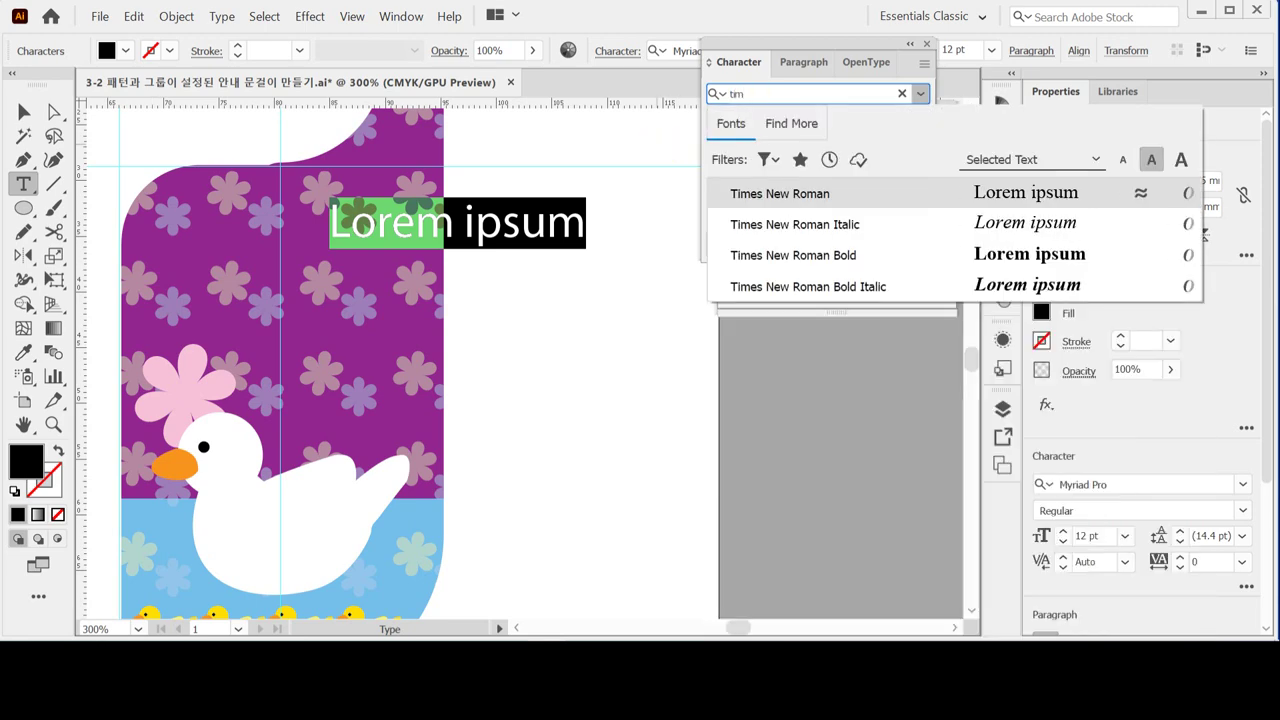
key(Down)
key(Down)
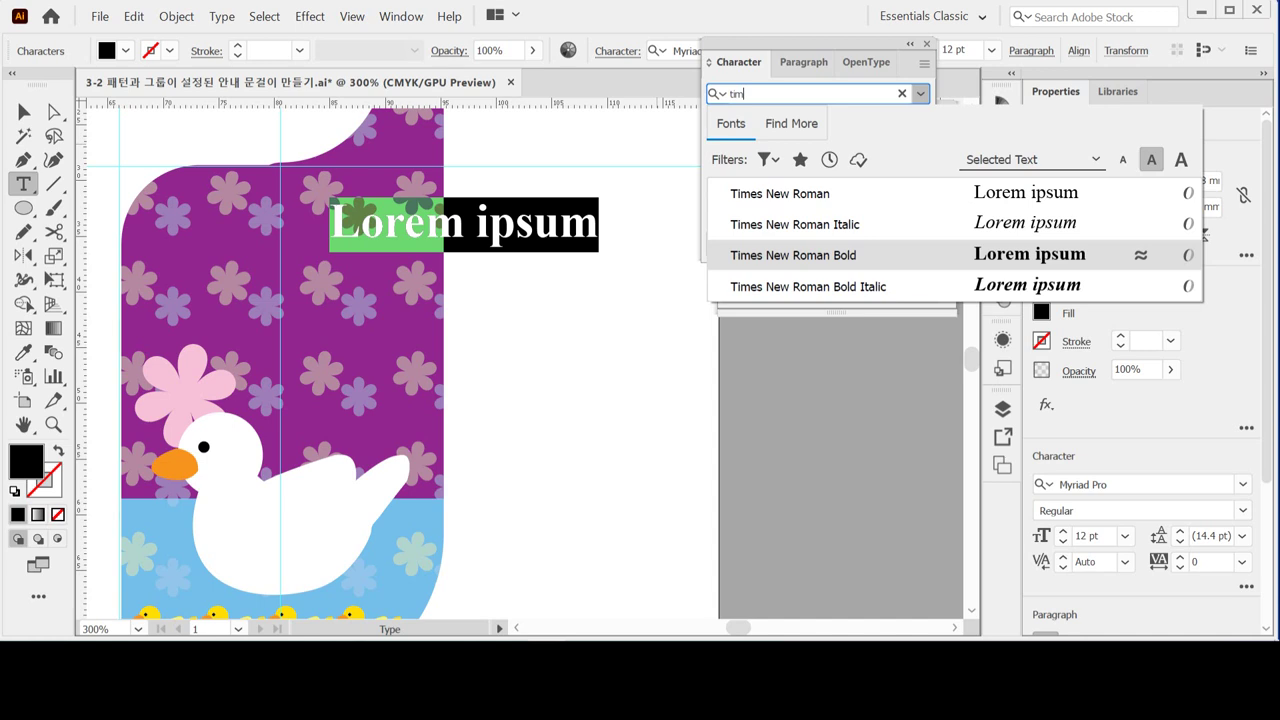
key(Return)
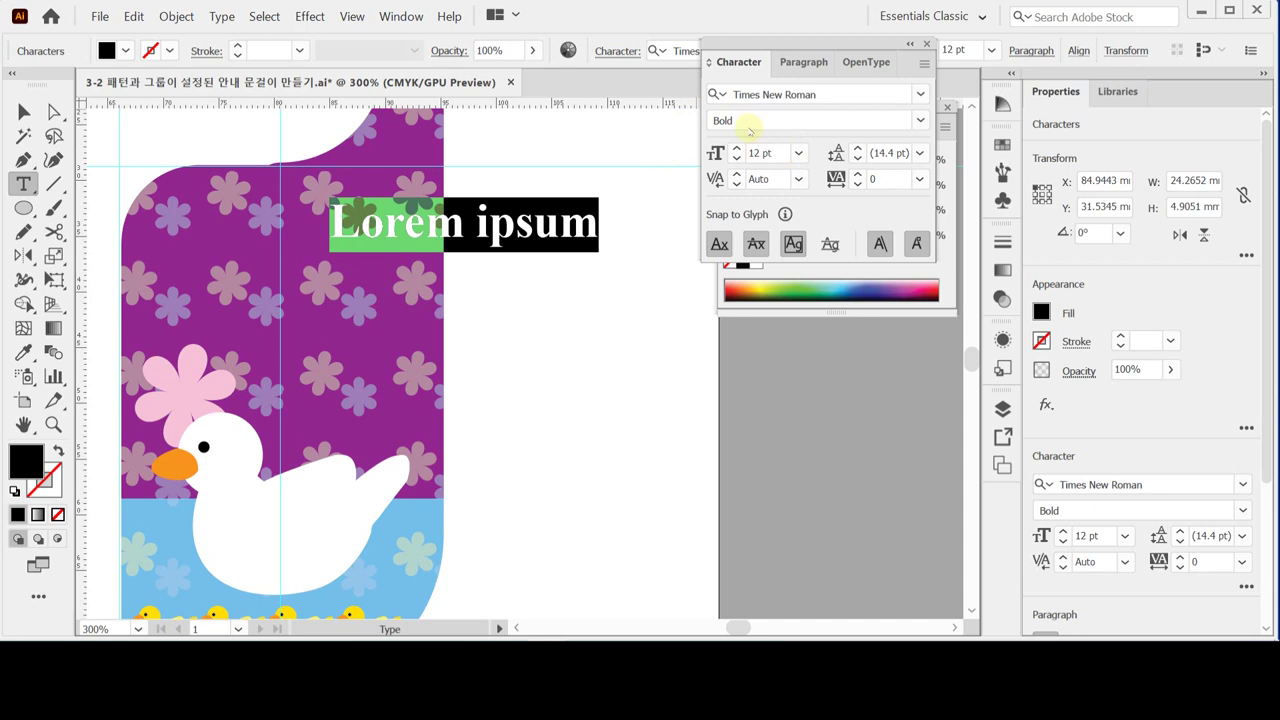
- Right-align the placeholder text and return to its character settings
click(788, 65)
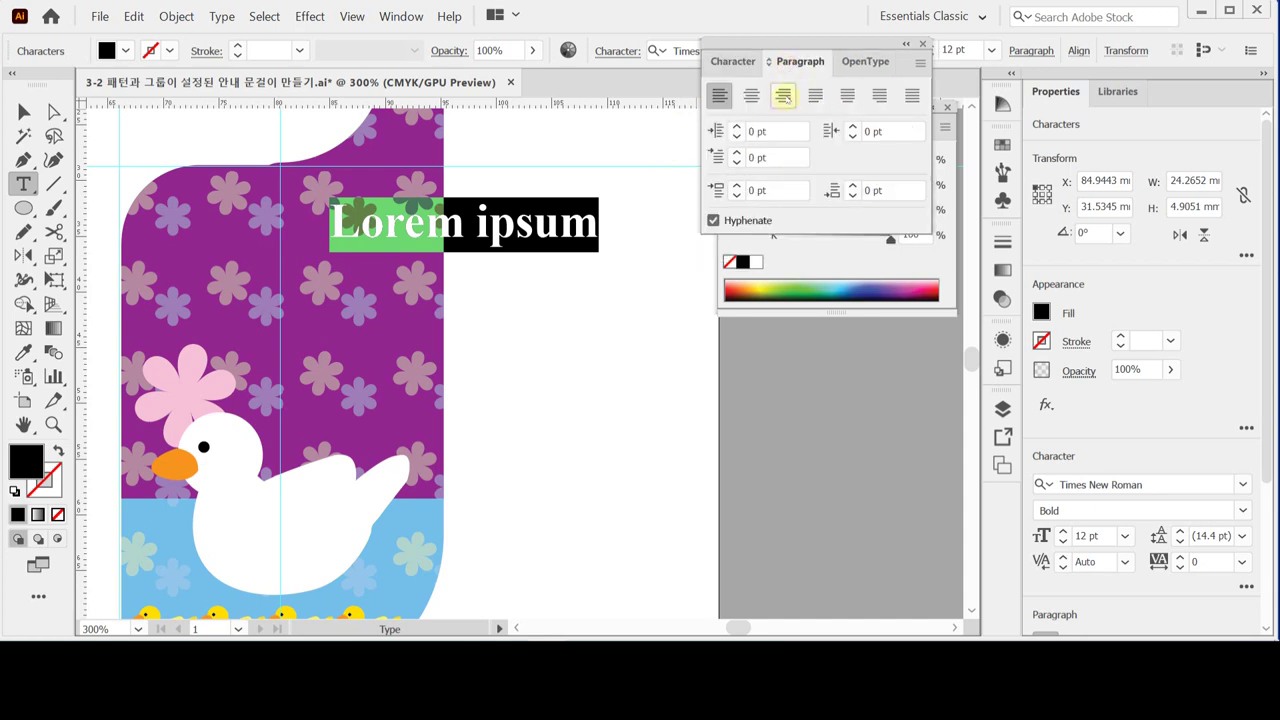
click(783, 95)
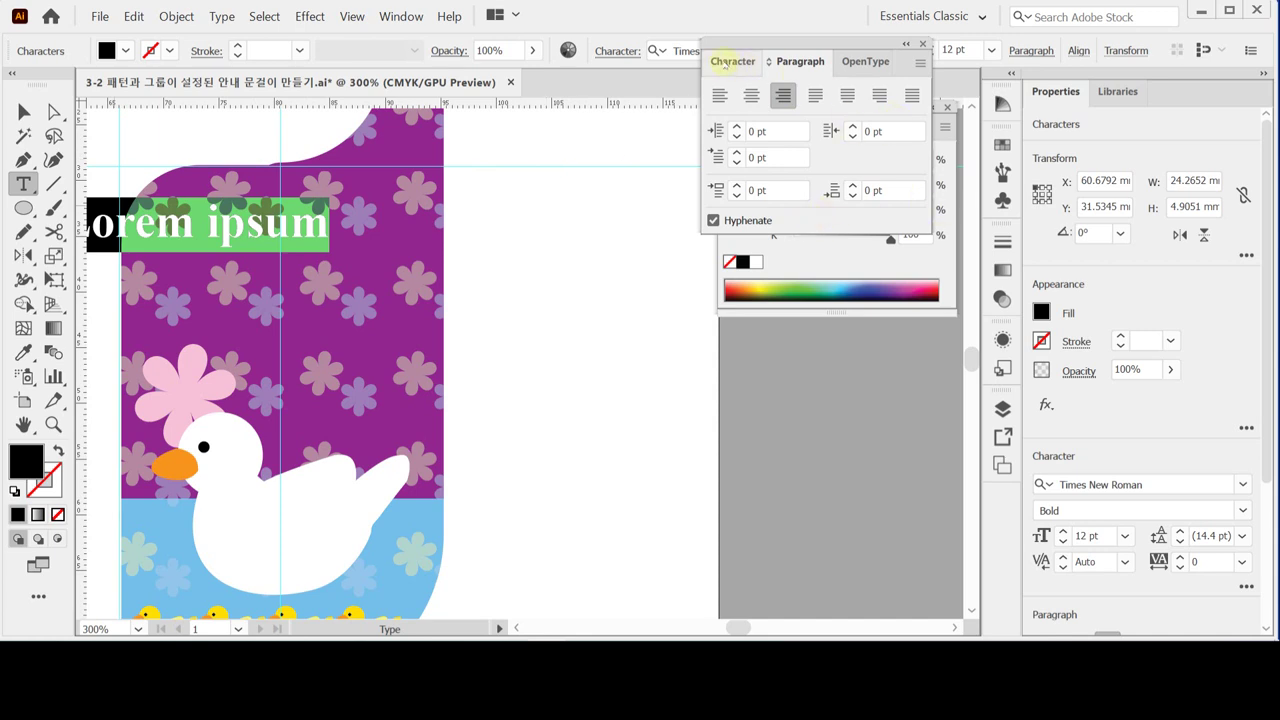
click(737, 60)
click(740, 60)
click(738, 60)
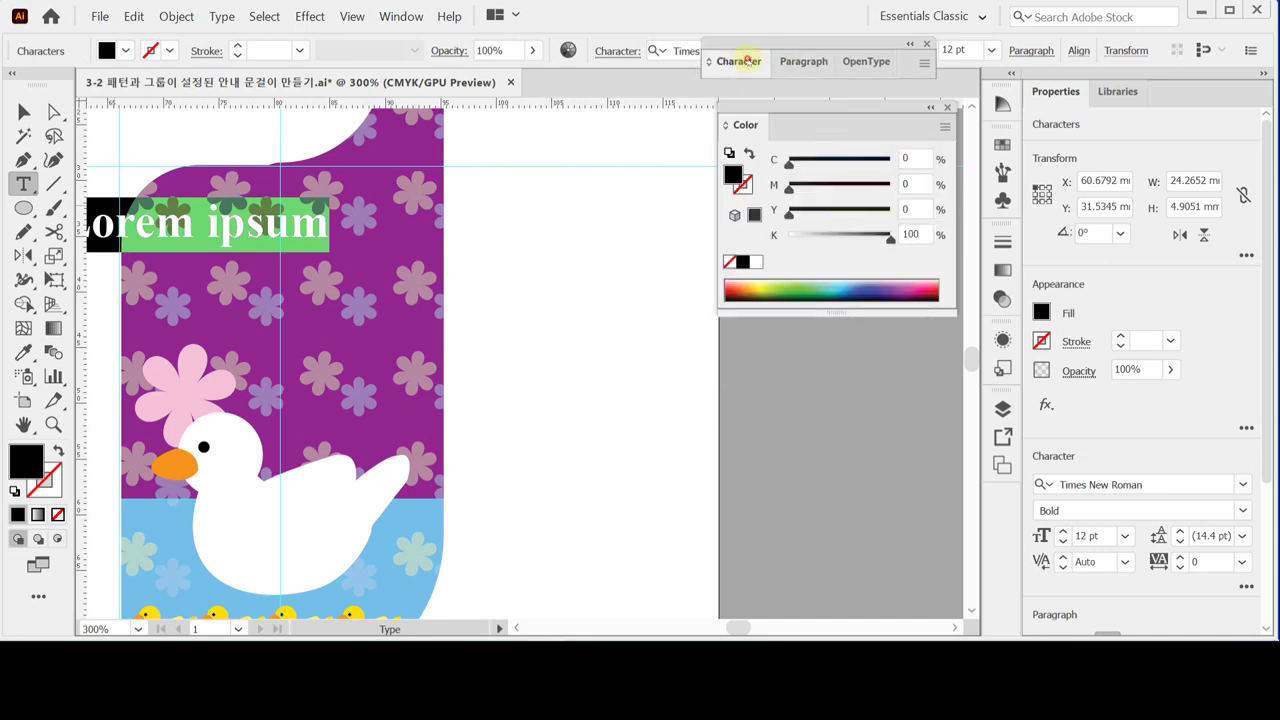
- Set the placeholder text's fill to white and replace it with "Kid" and "Zone" on two lines
click(756, 261)
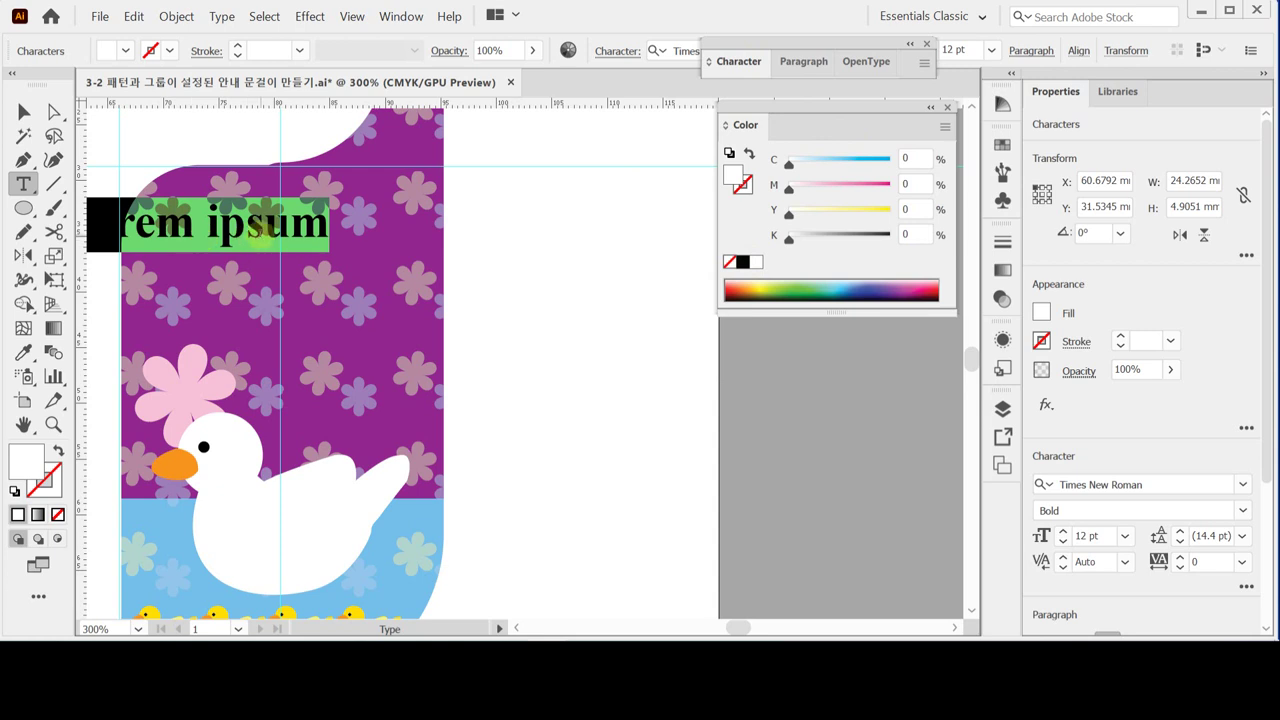
text(K)
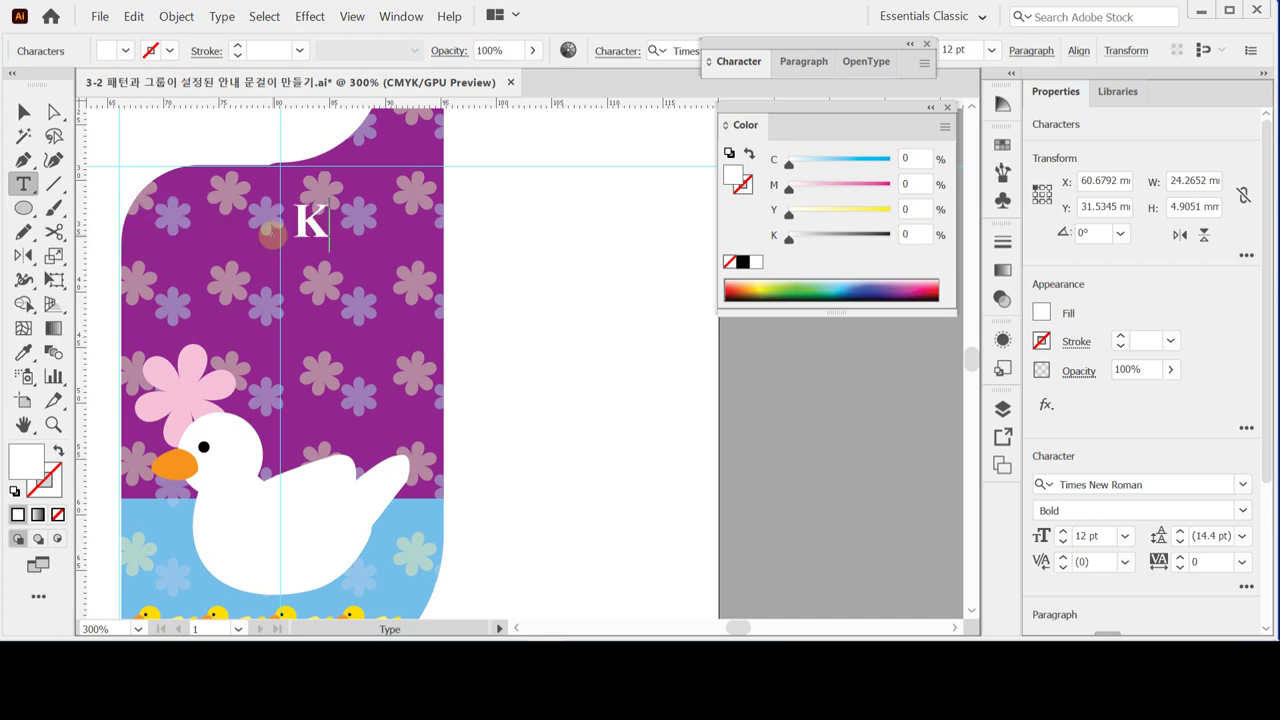
text(id)
key(Return)
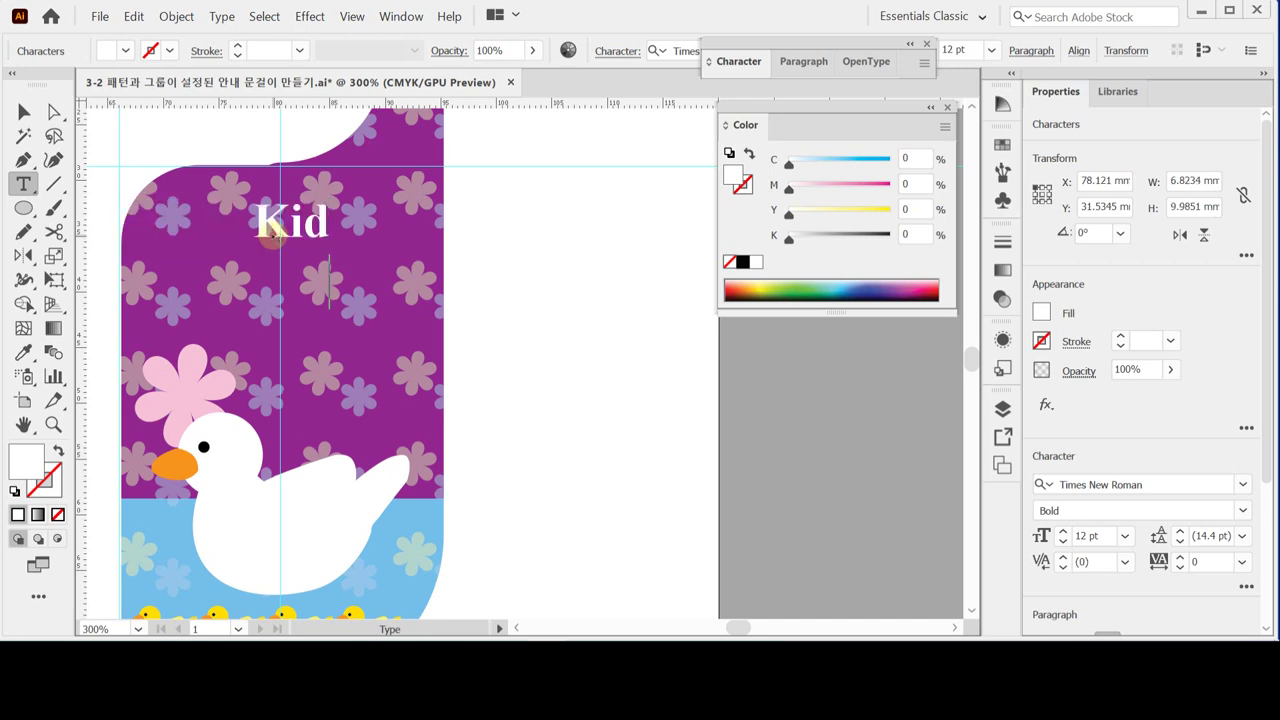
text(Zone)
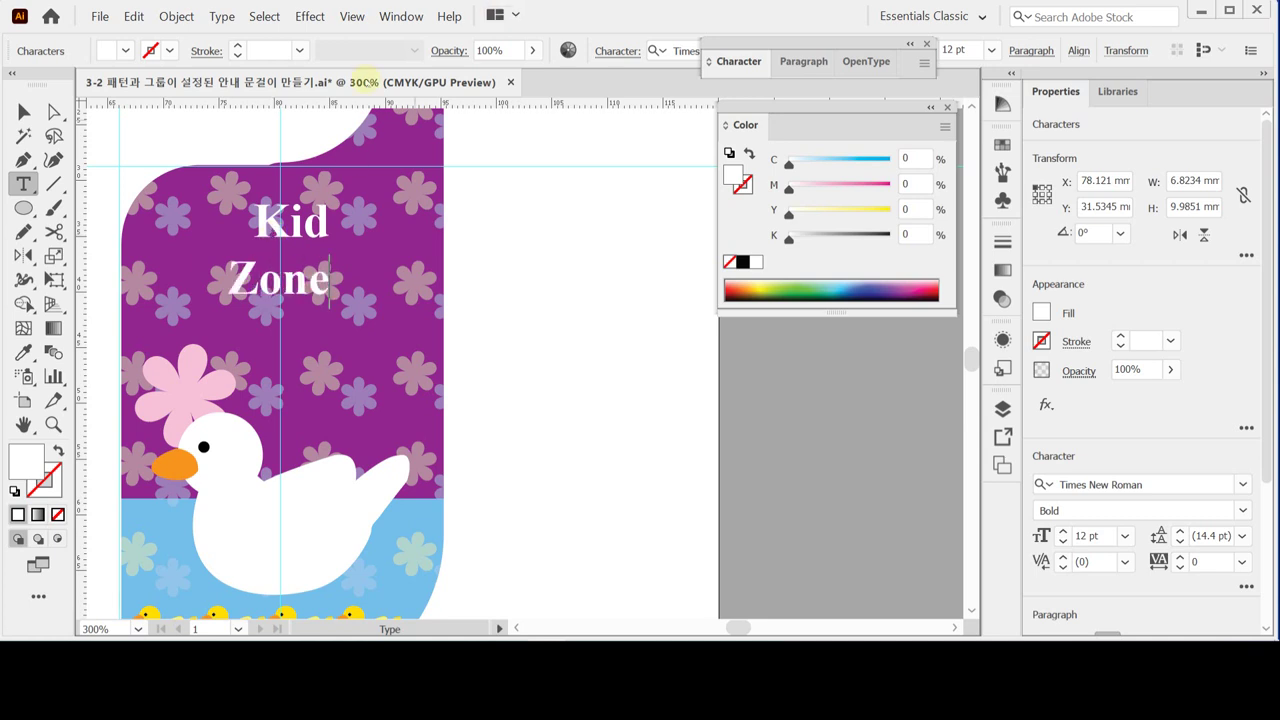
click(22, 111)
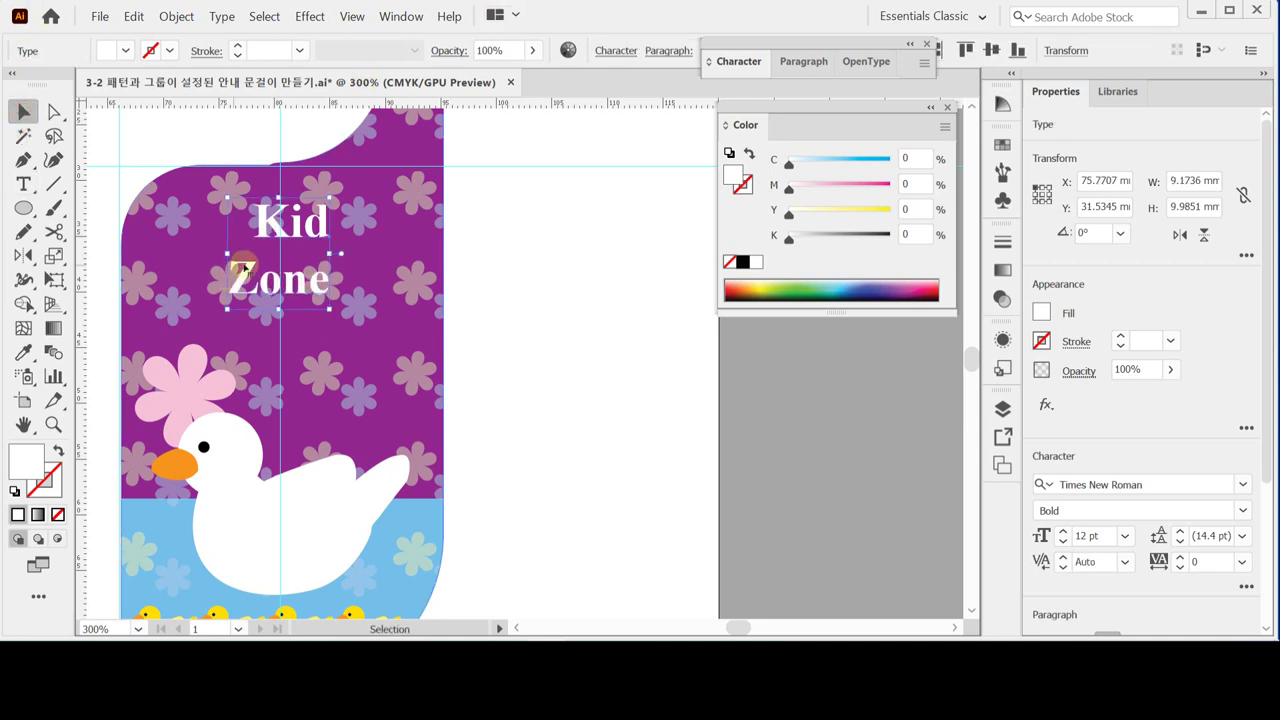
- Move the "Kid Zone" text to the right side of the hanger's purple area, above the white duck's tail, and clear the selection
drag(297, 288, 378, 350)
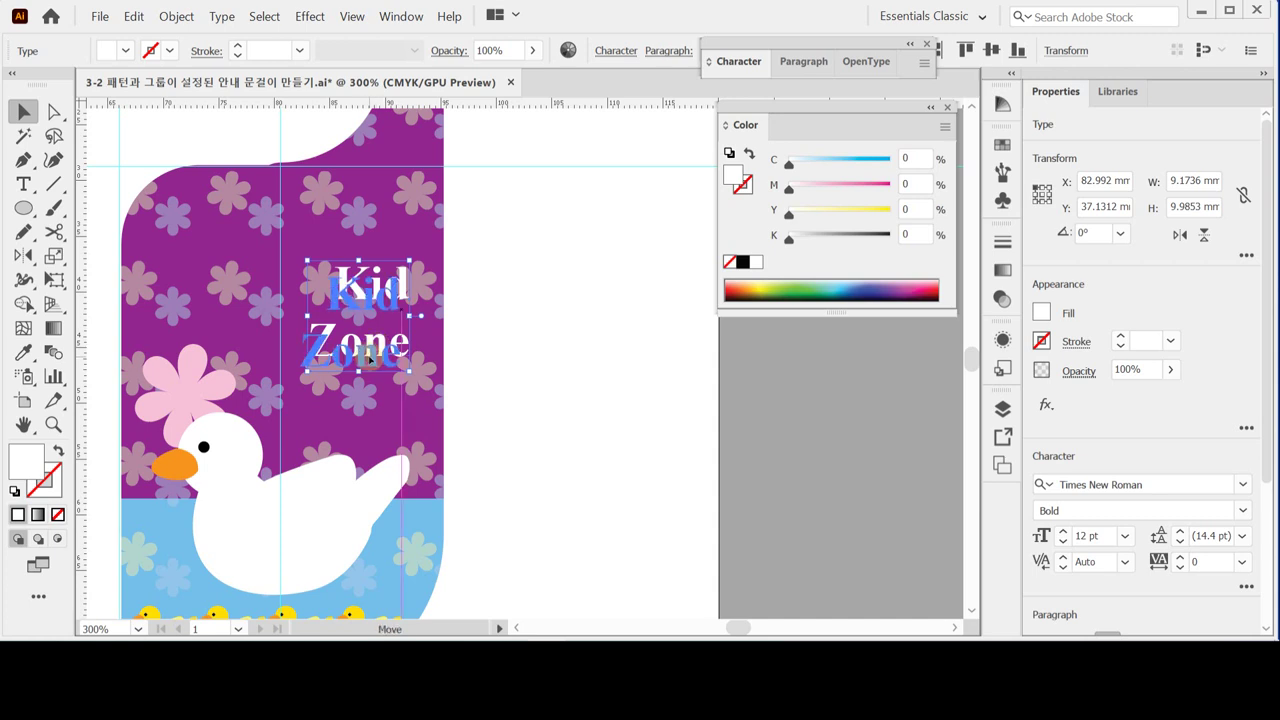
drag(368, 358, 369, 359)
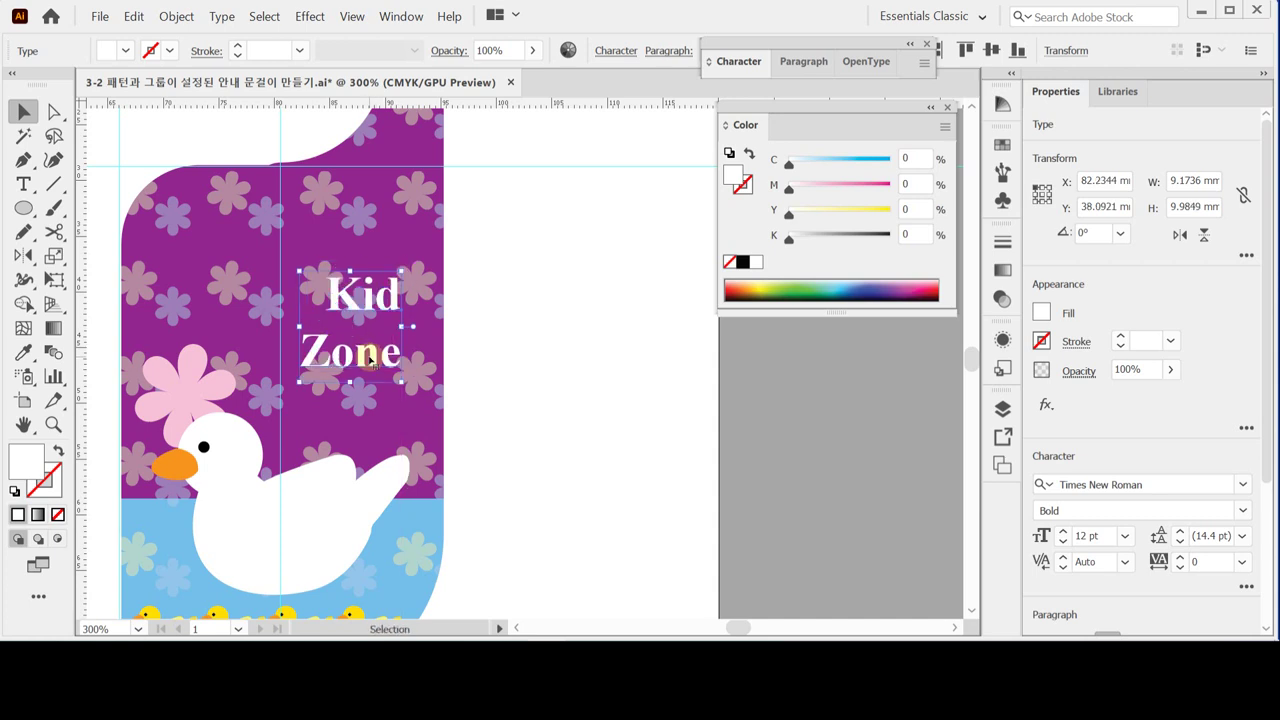
drag(368, 356, 369, 337)
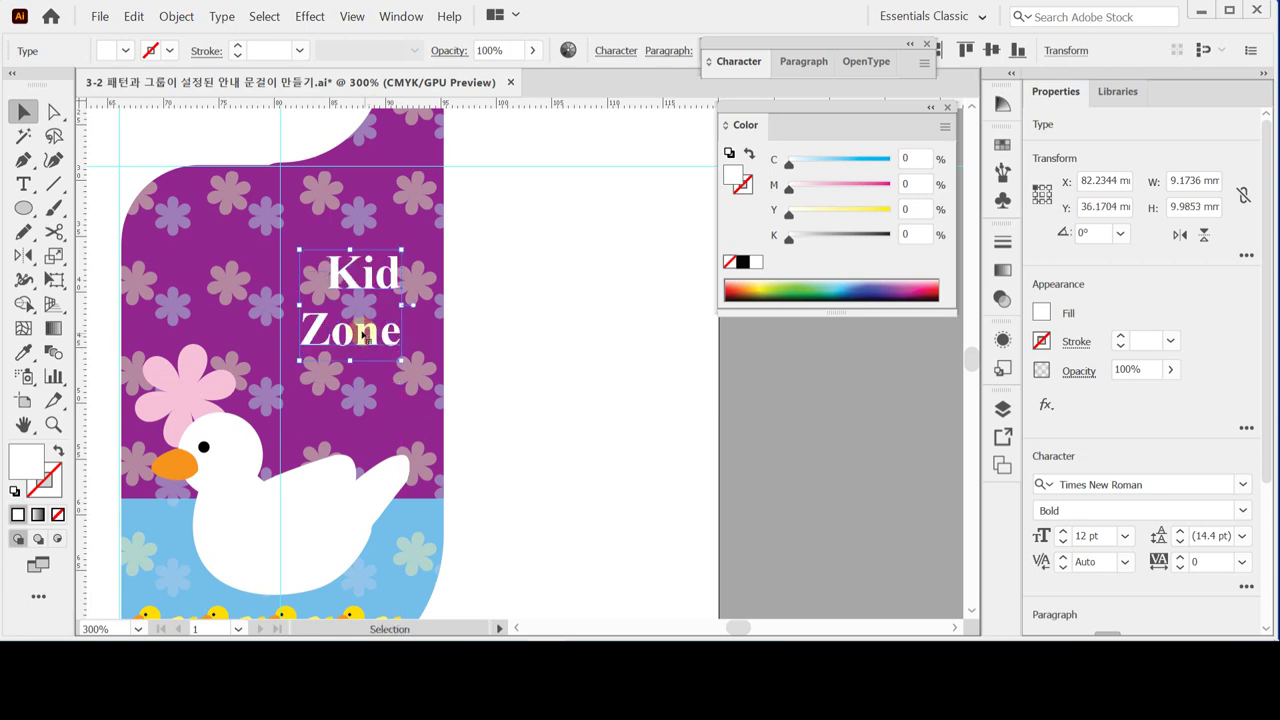
alt+click(506, 373)
alt+click(506, 373)
drag(346, 303, 366, 337)
click(369, 341)
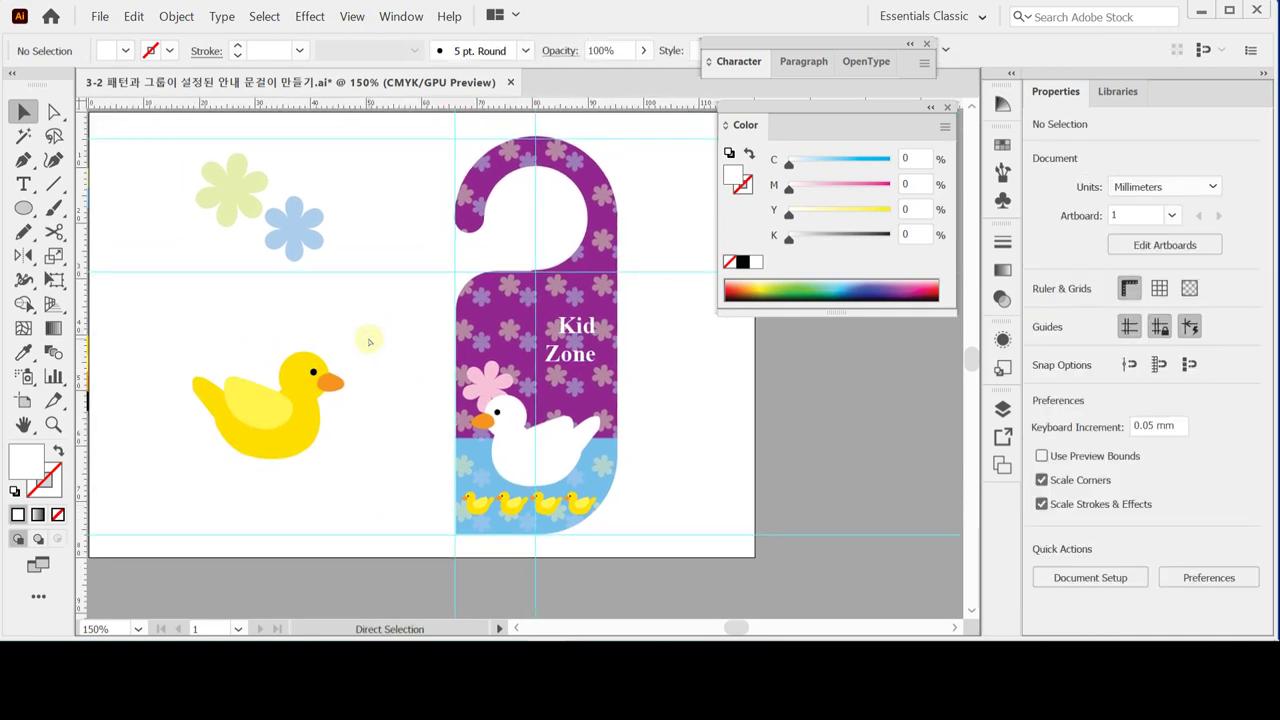
- Save the document and hide the guides
key(ctrl+s)
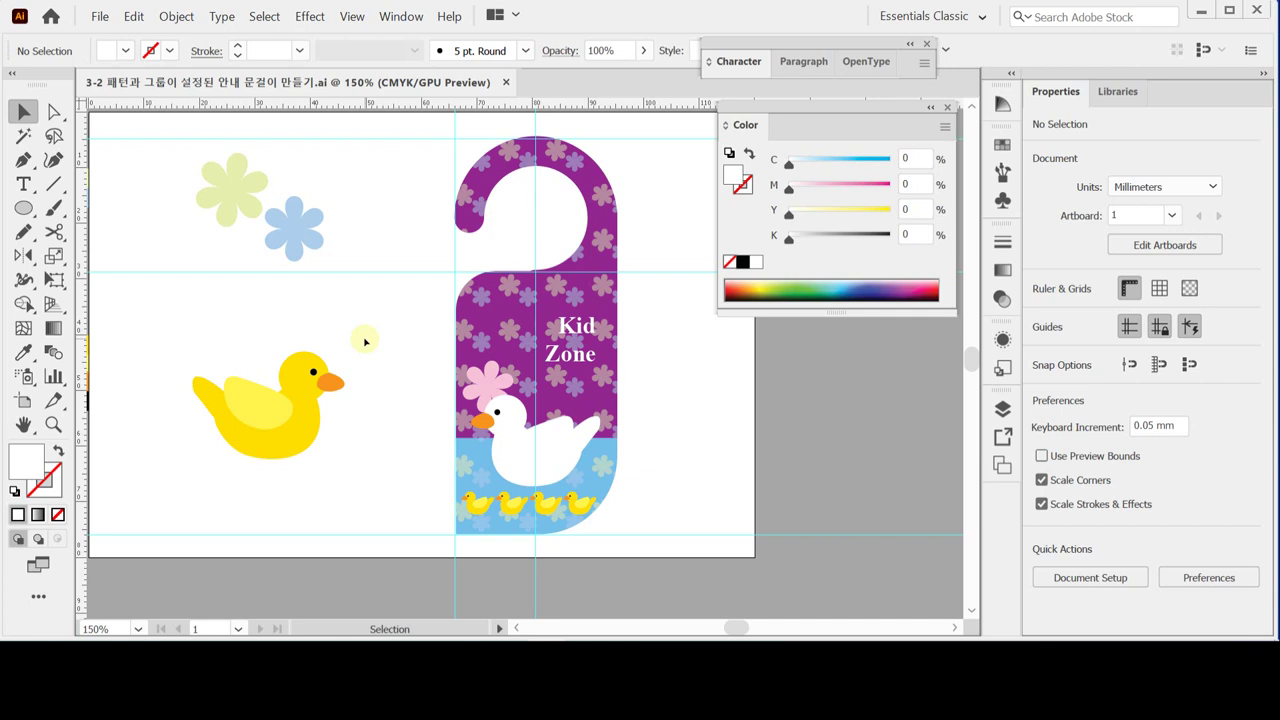
key(a)
key(ctrl+semicolon)
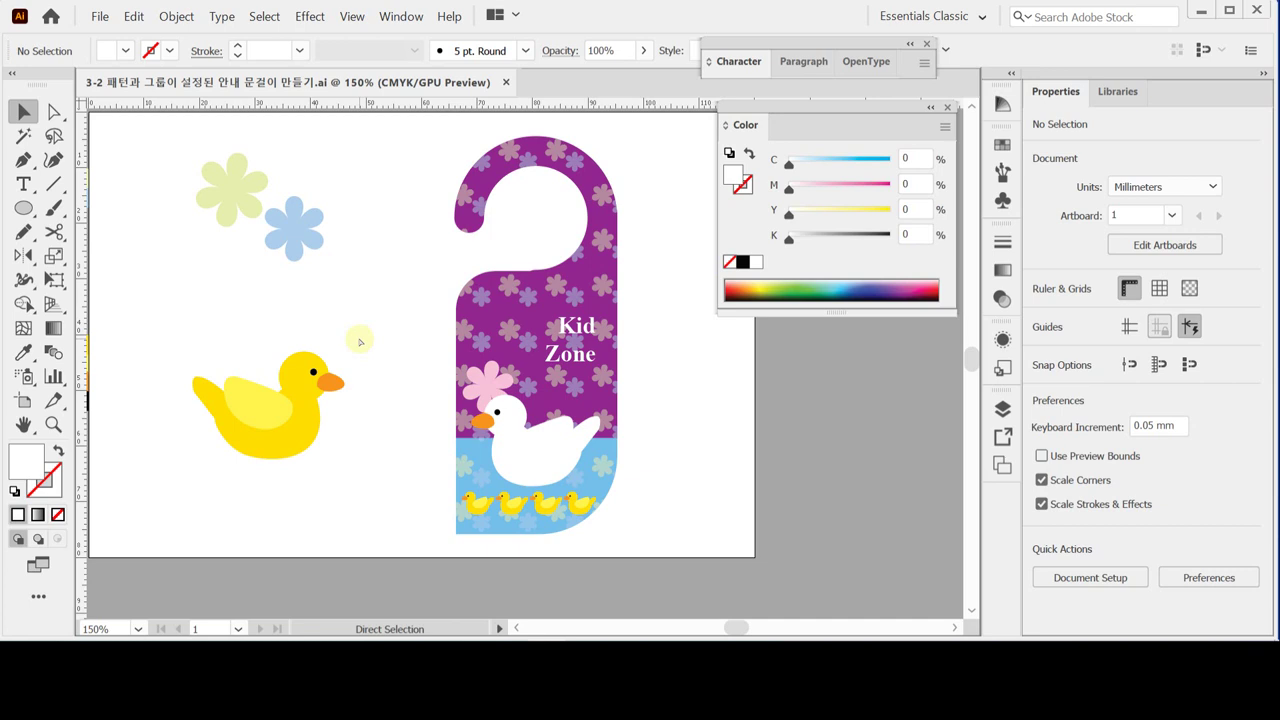